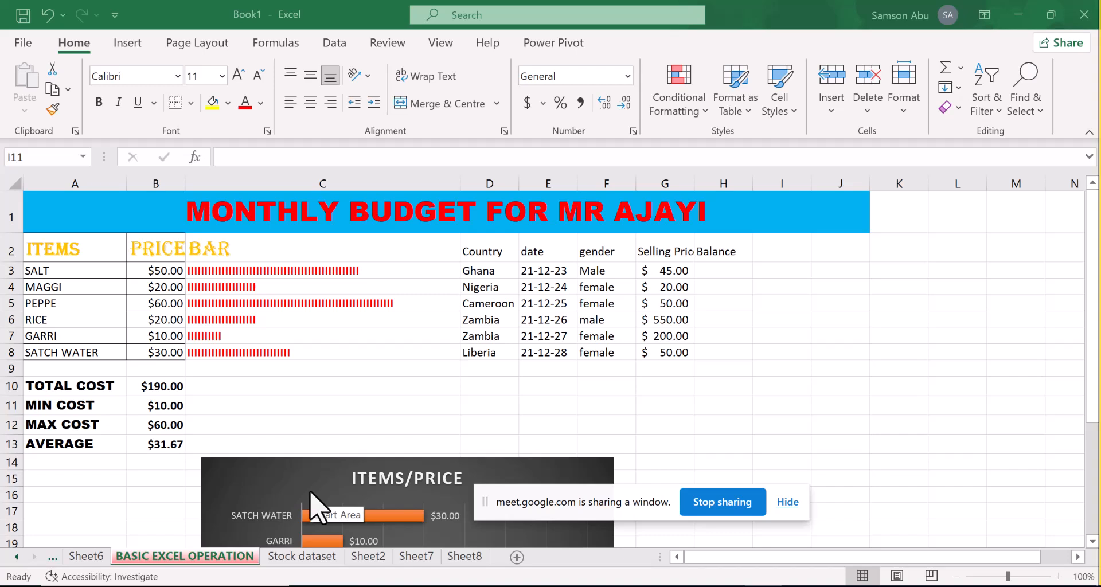
Insert a 3D clustered column chart from the items and prices in A3:B8
click(87, 274)
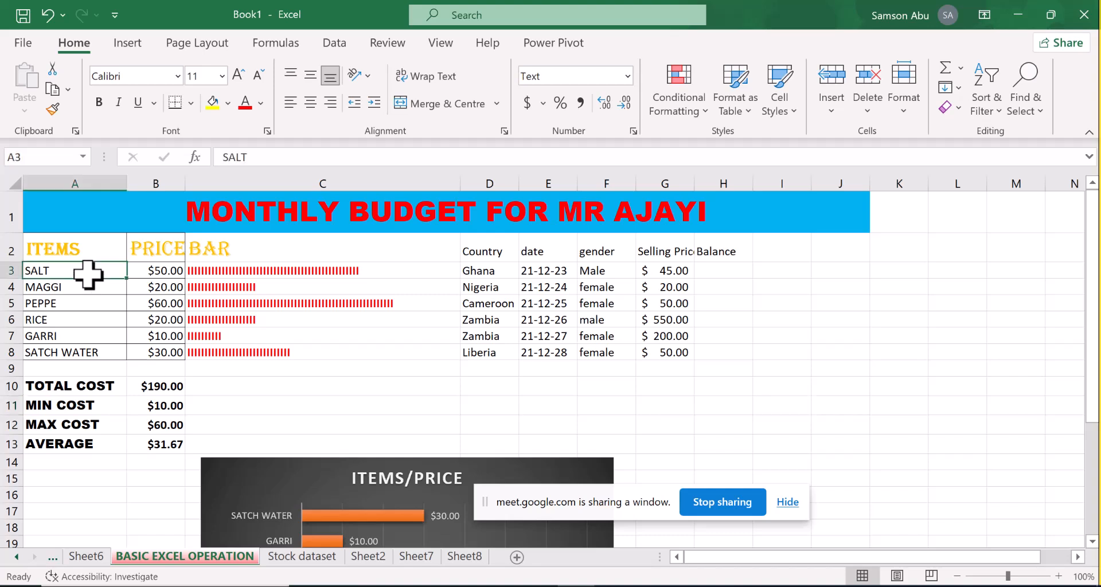
drag(92, 273, 151, 351)
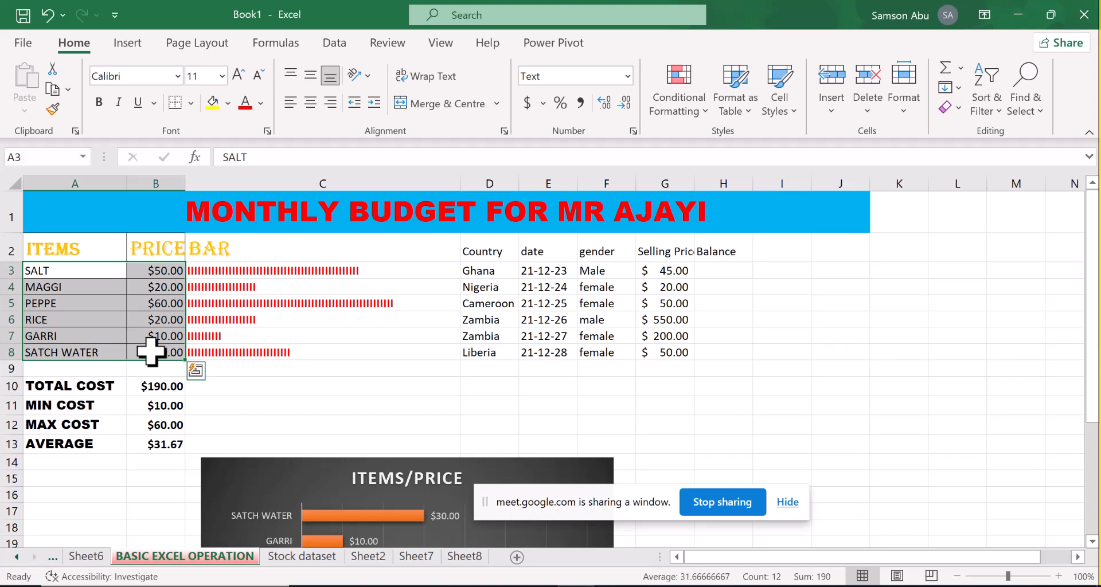
click(121, 43)
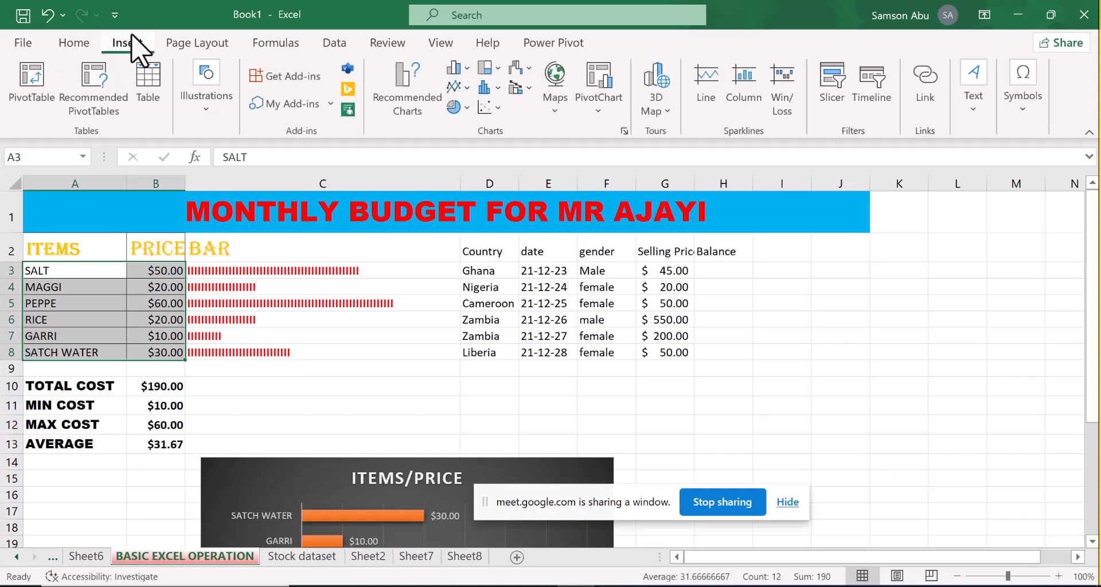
key(alt+Tab)
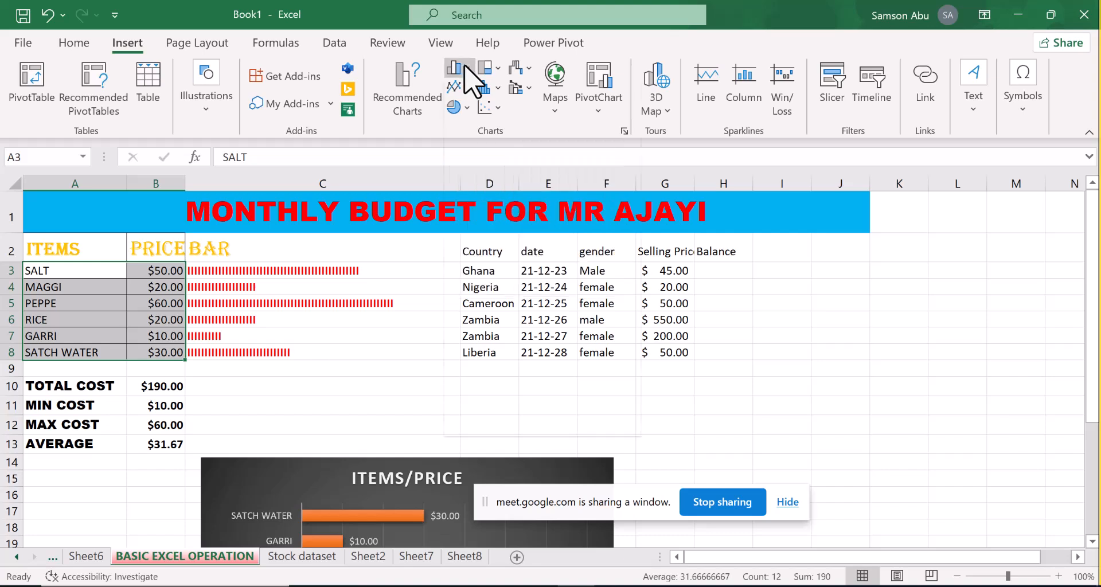
click(466, 79)
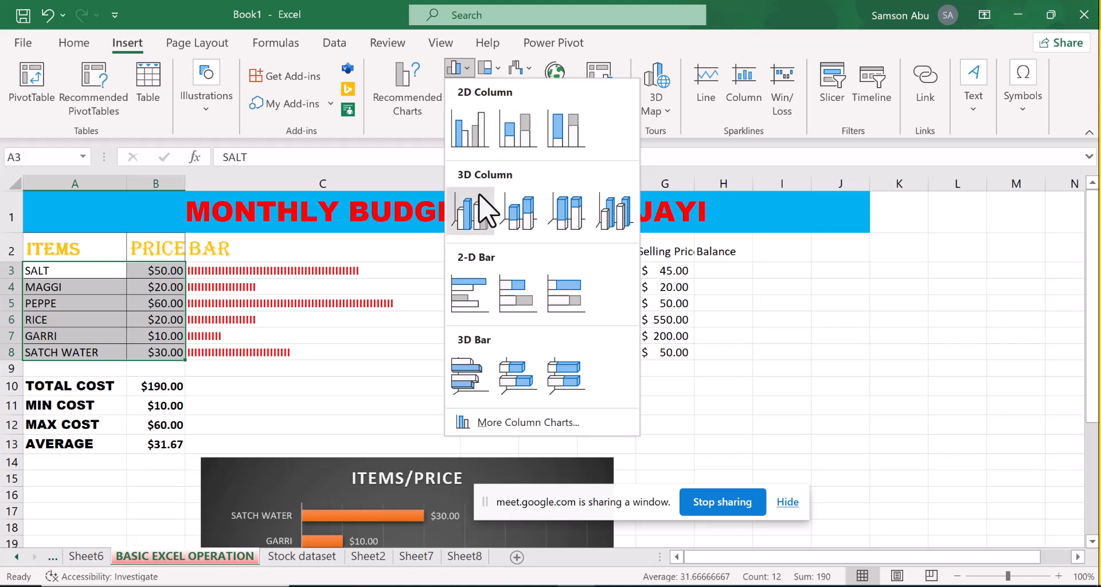
click(480, 209)
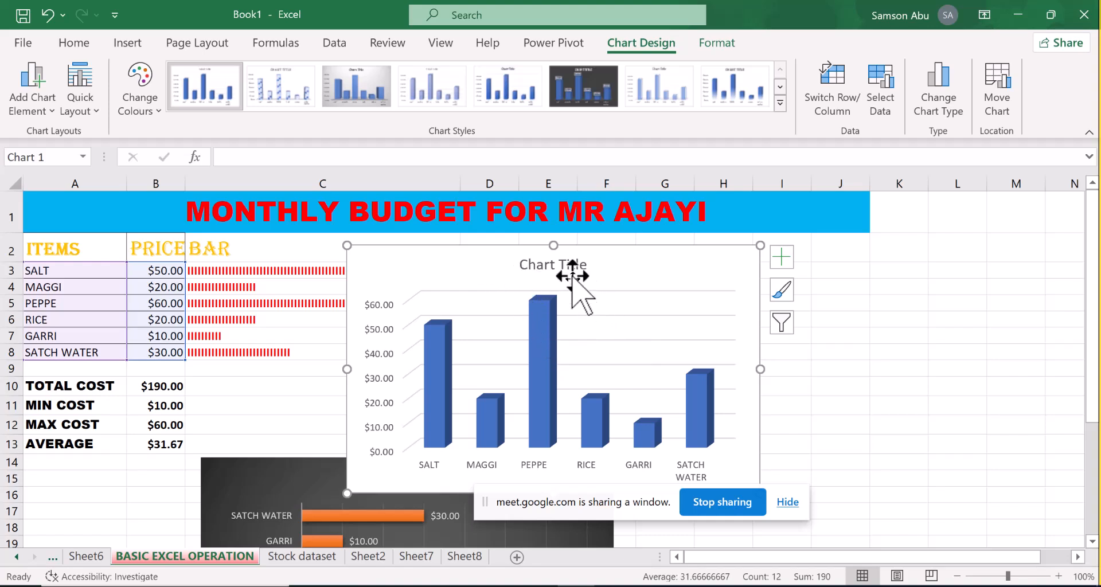
Replace the new column chart's title with "Items/Price"
click(573, 264)
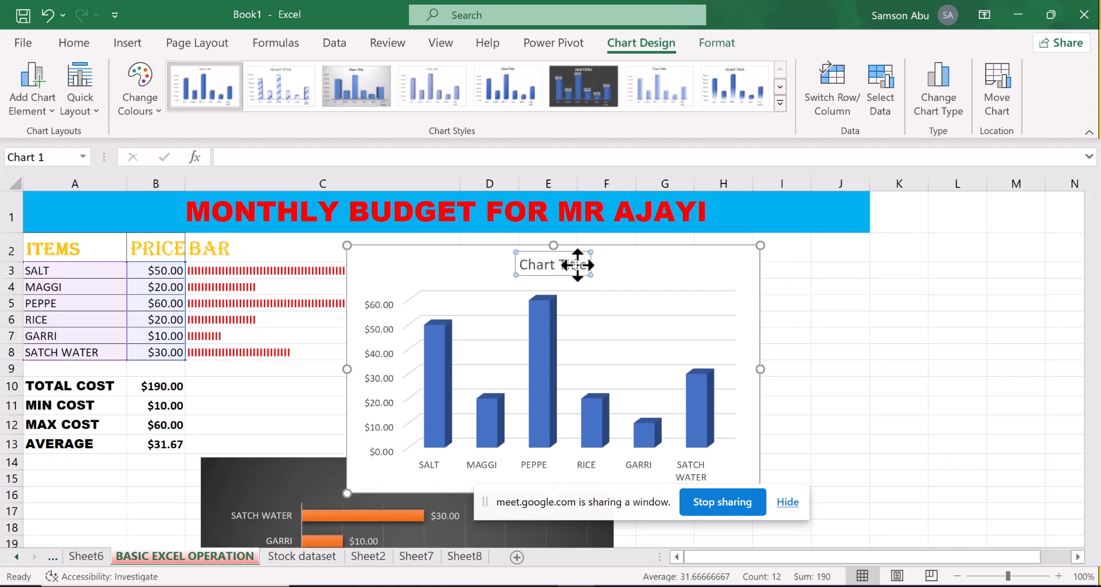
double_click(576, 265)
double_click(582, 267)
double_click(582, 267)
double_click(582, 267)
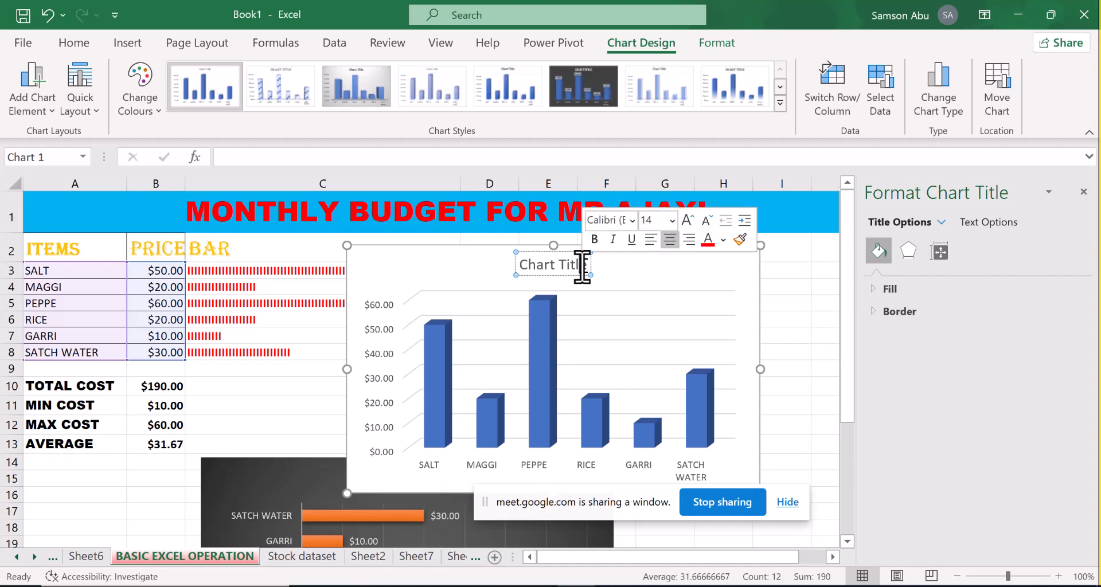
triple_click(582, 267)
key(Delete)
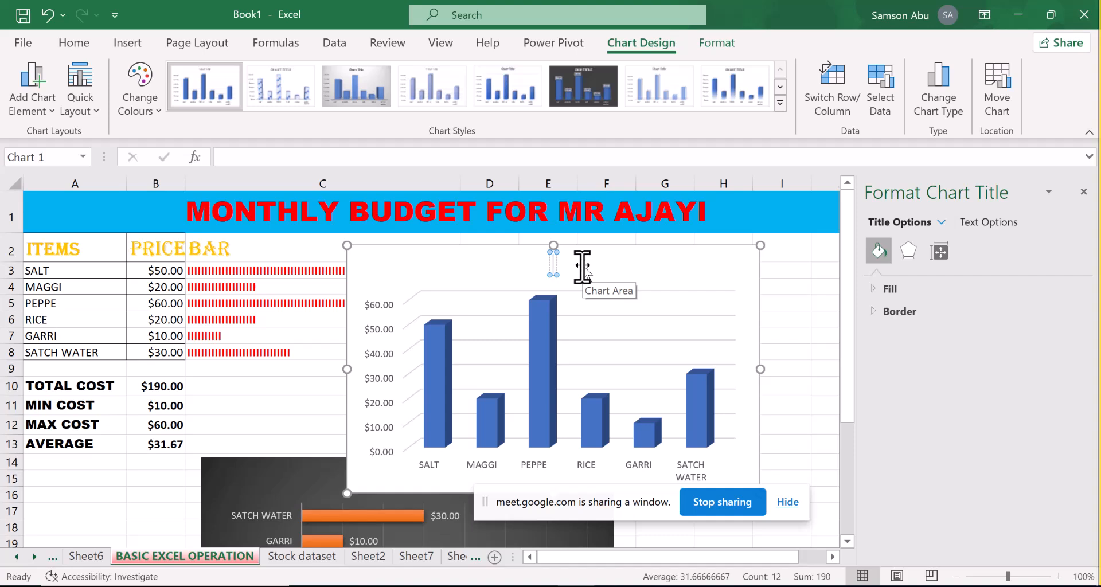
text(Items)
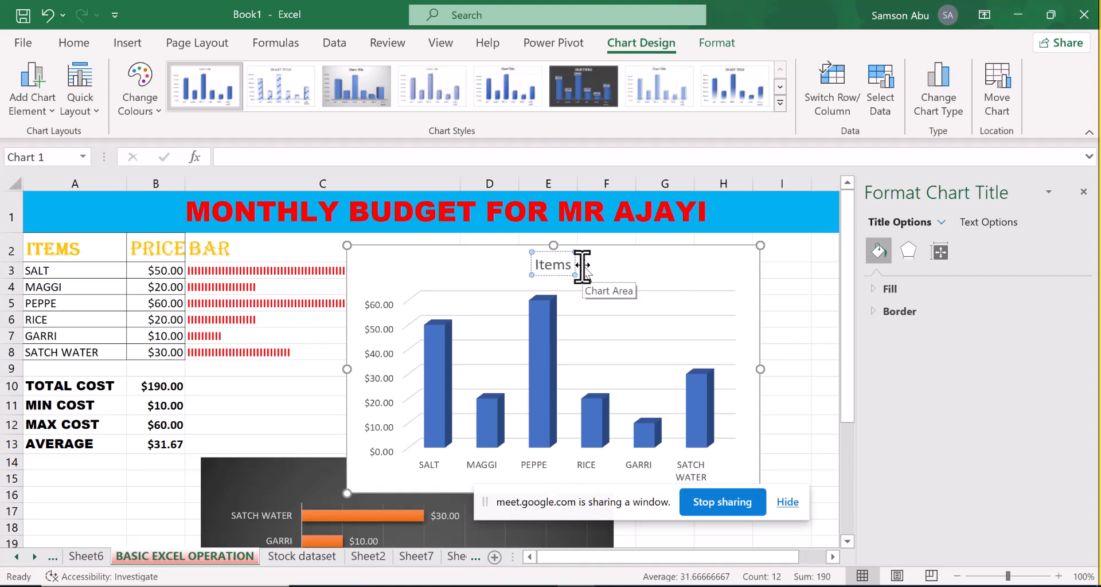
text(/Pric)
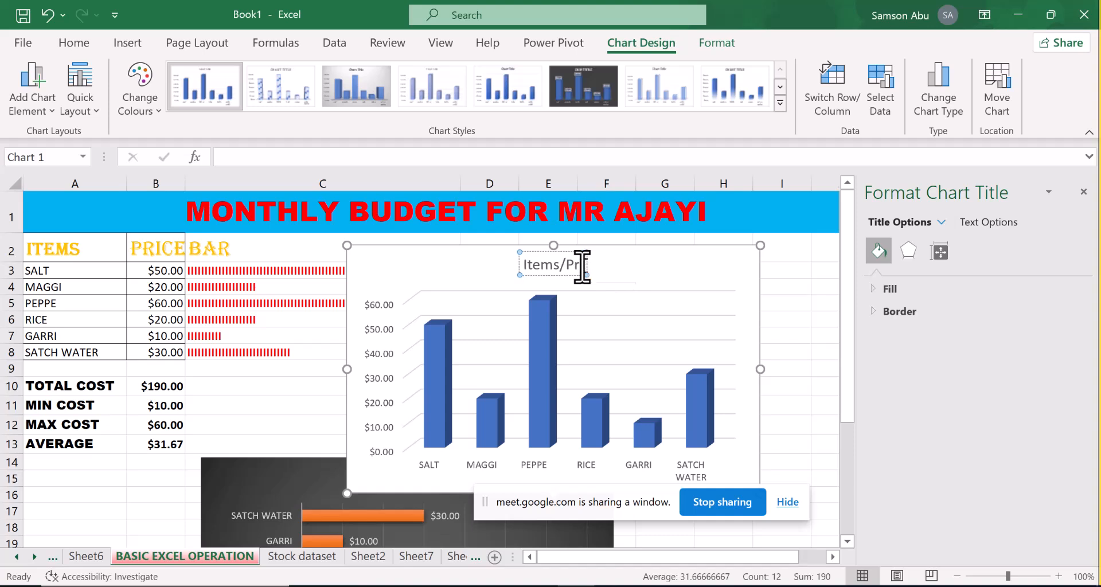
text(e)
Close the chart formatting pane and move the Items/Price chart to columns G–L, starting around row 8
drag(673, 253, 763, 232)
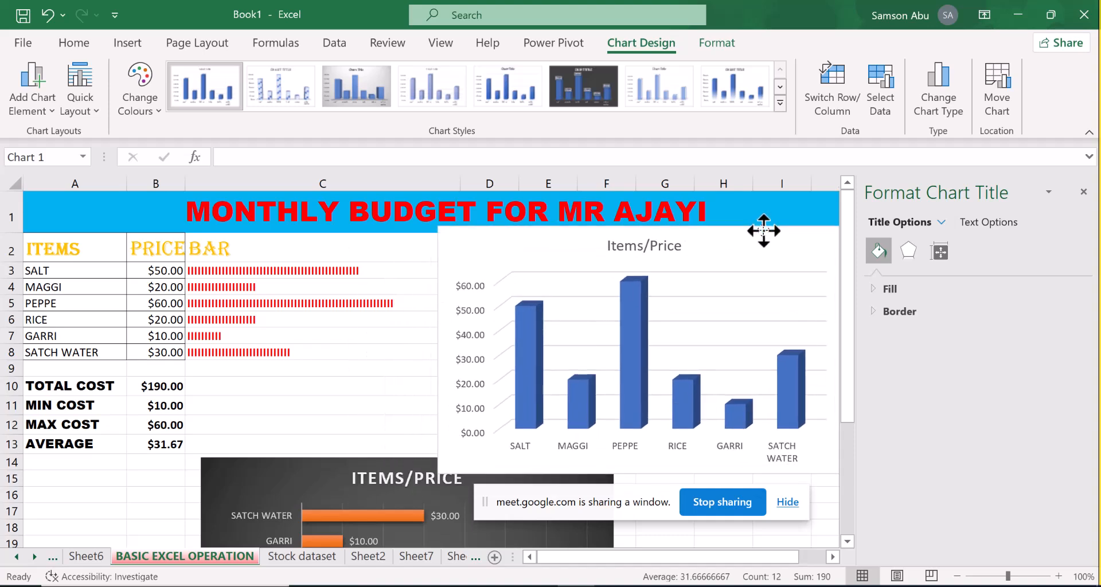
click(1086, 192)
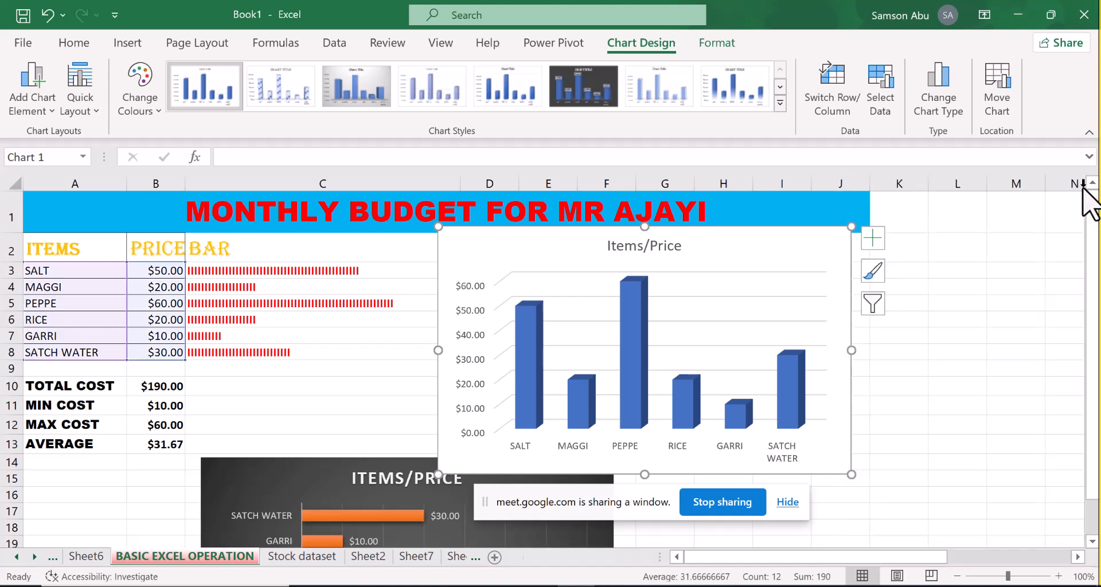
drag(803, 233, 993, 359)
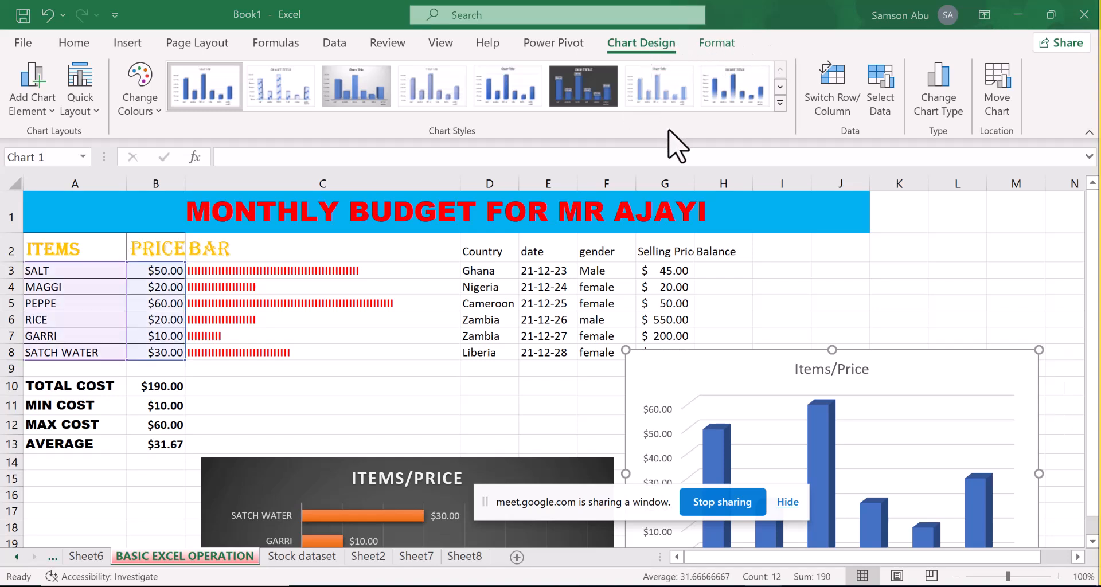
Apply the chart style with columns fading to white and a bold uppercase title, and move the chart back over column C
click(737, 369)
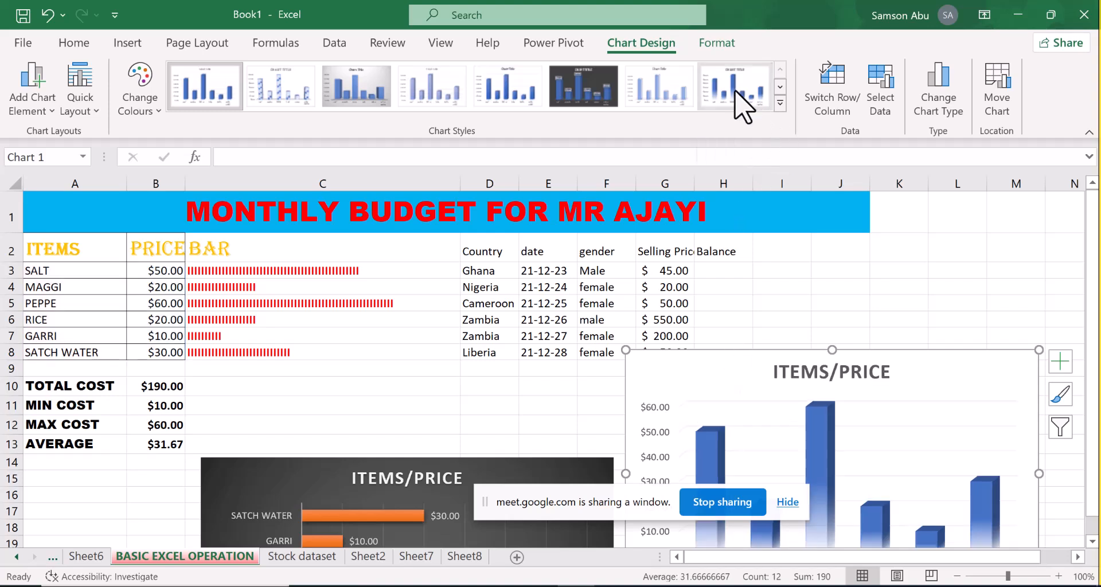
drag(757, 370, 384, 294)
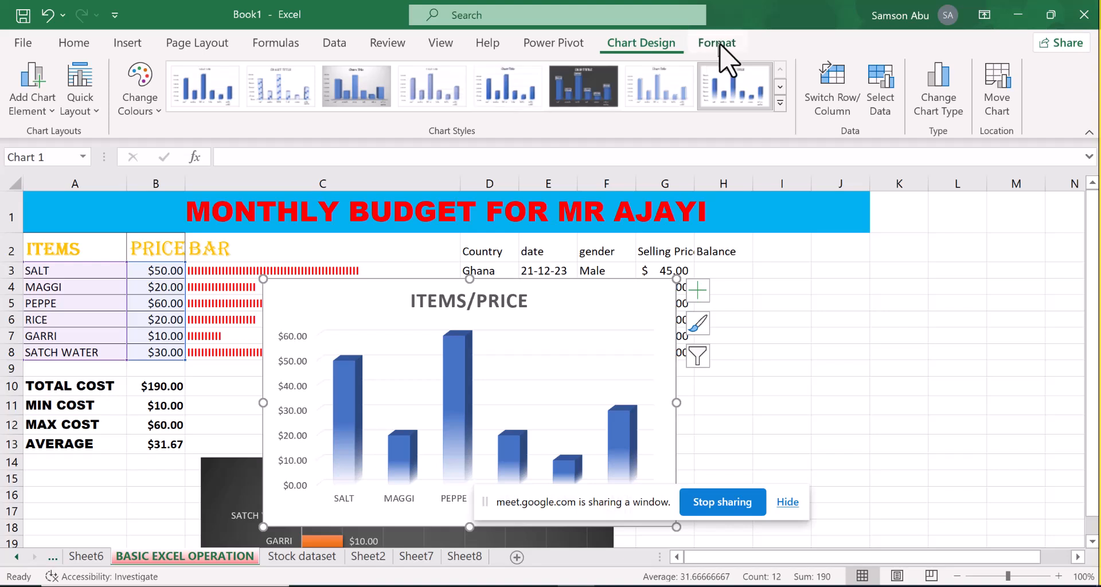
click(779, 102)
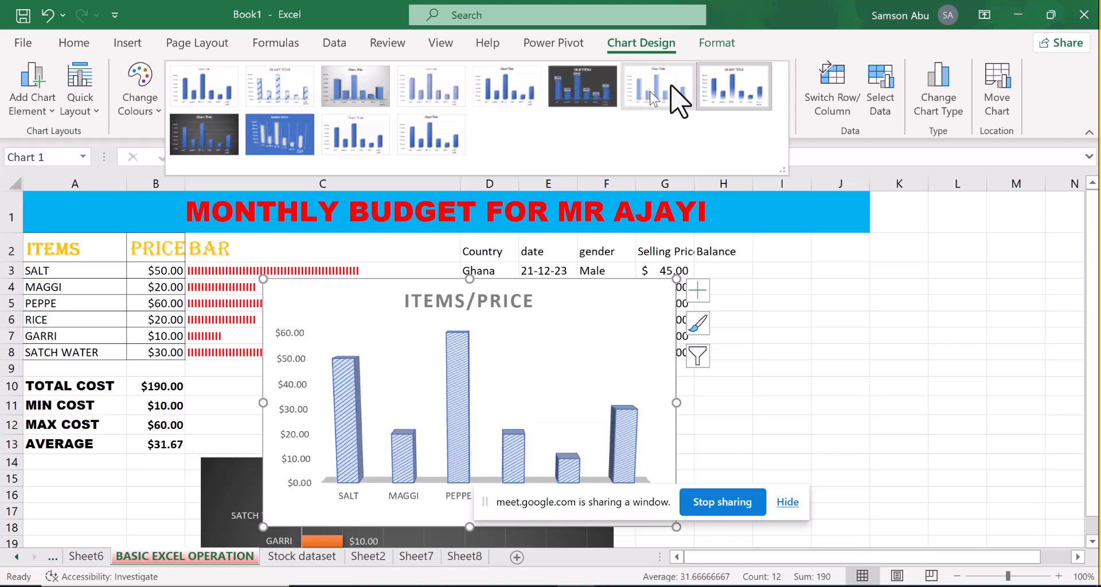
click(740, 96)
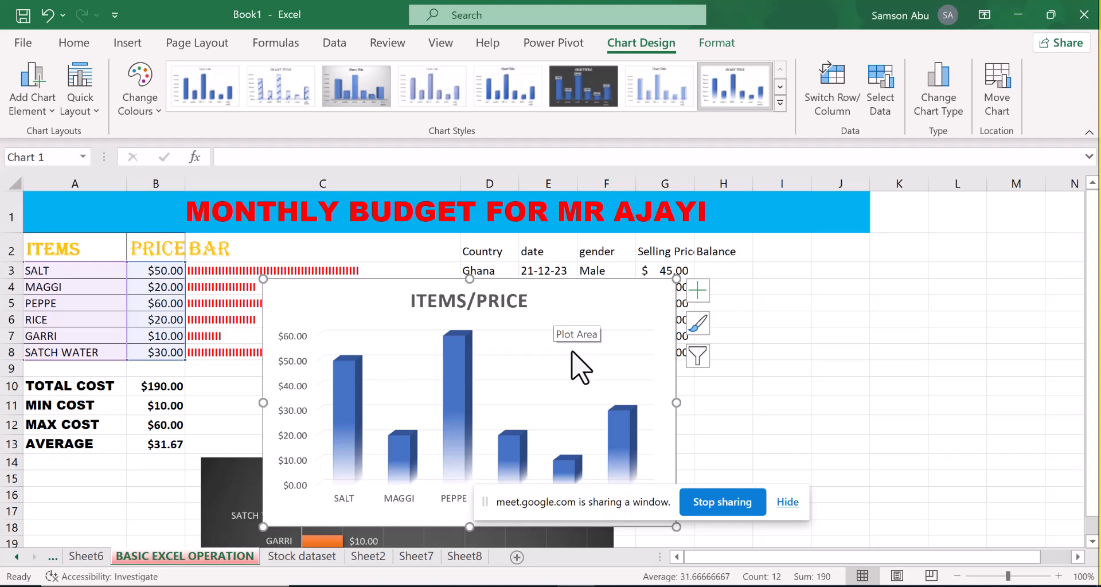
Move the column chart over columns A–C, directly below the blue heading banner
drag(282, 305, 163, 300)
drag(163, 299, 185, 244)
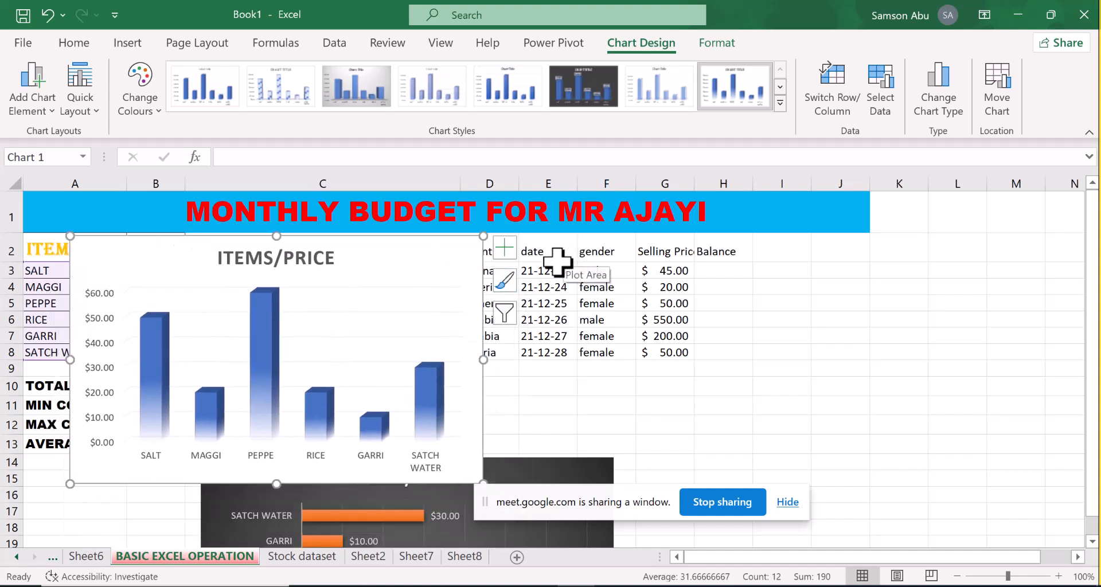
drag(208, 248, 160, 240)
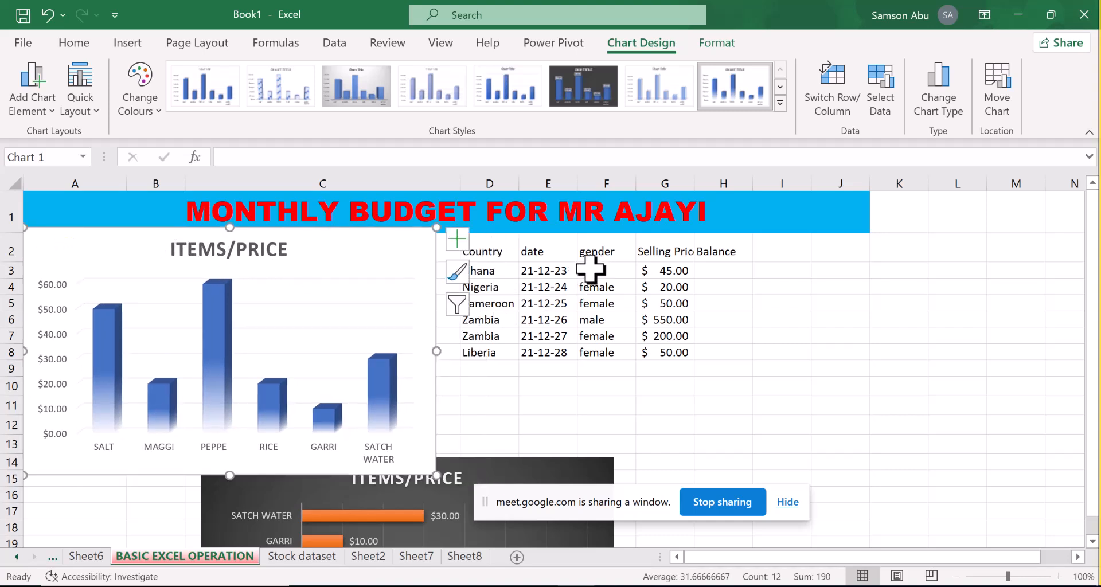
Insert a 3D clustered column chart from the date, gender and selling price data in E3:G8
drag(548, 273, 658, 357)
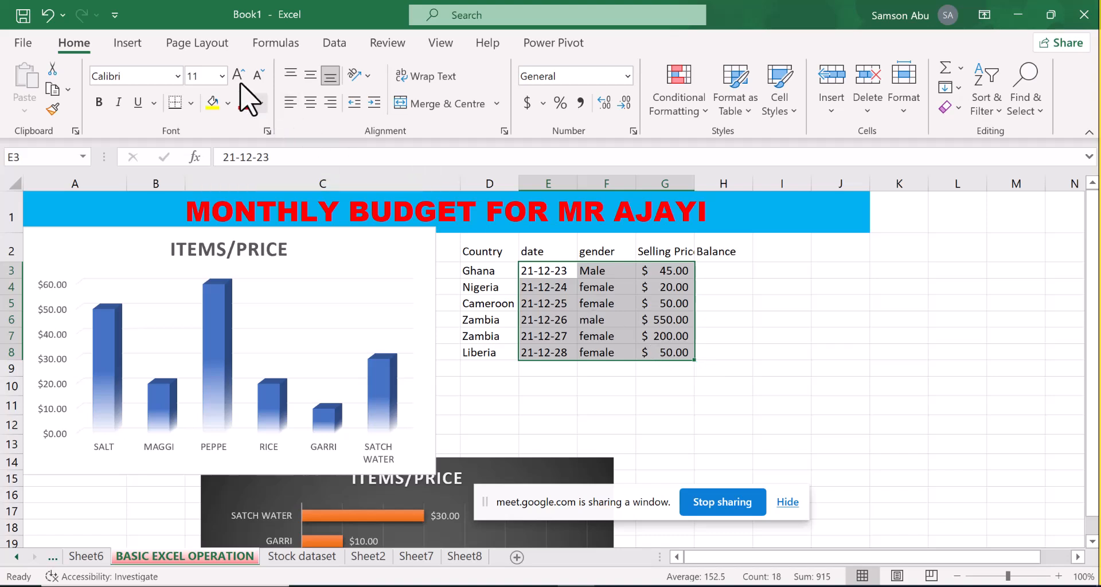
click(127, 44)
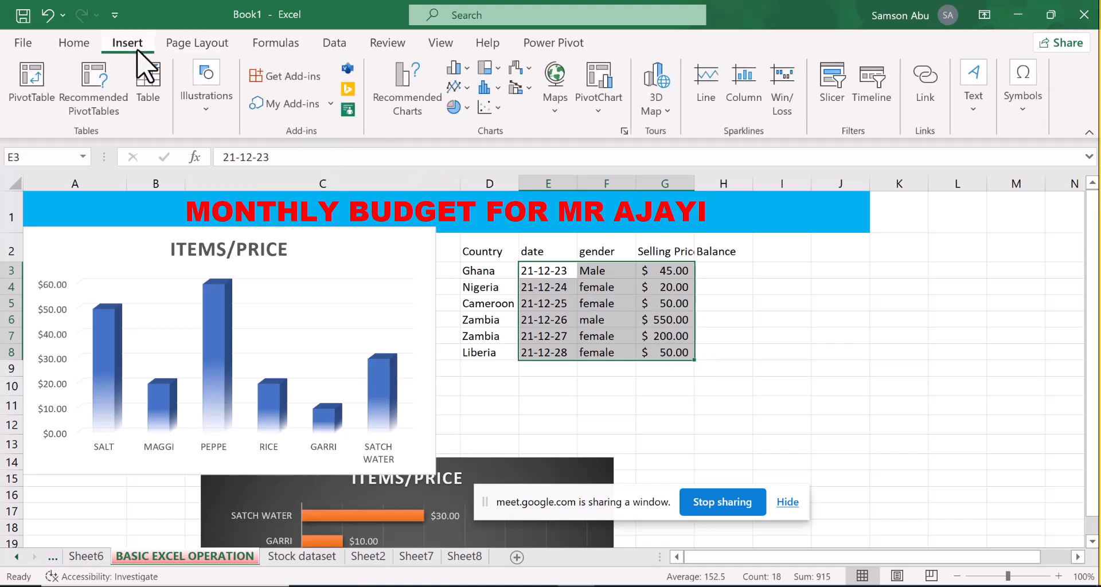
click(466, 73)
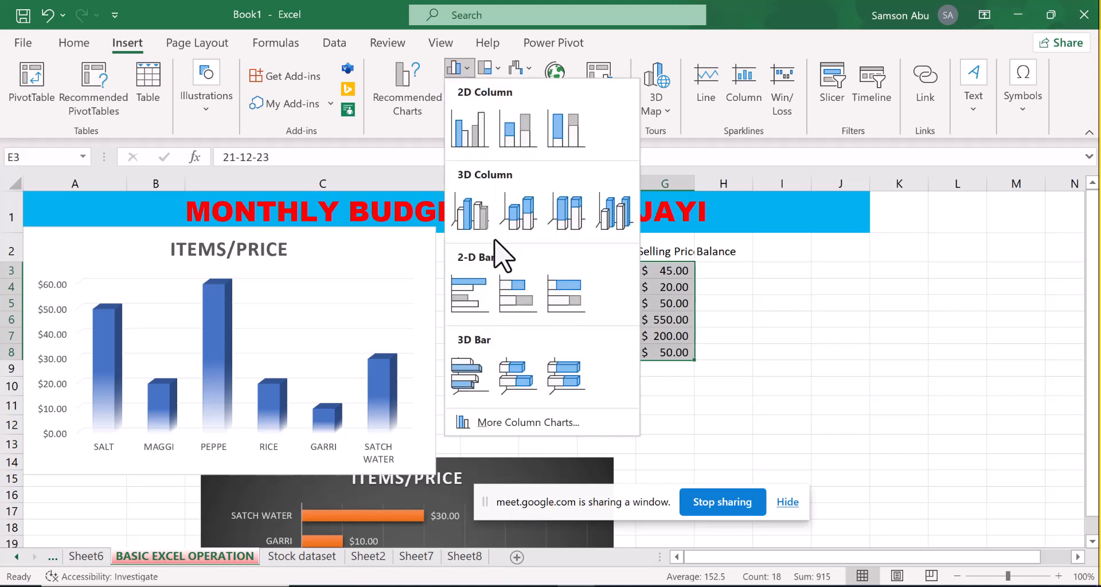
click(481, 221)
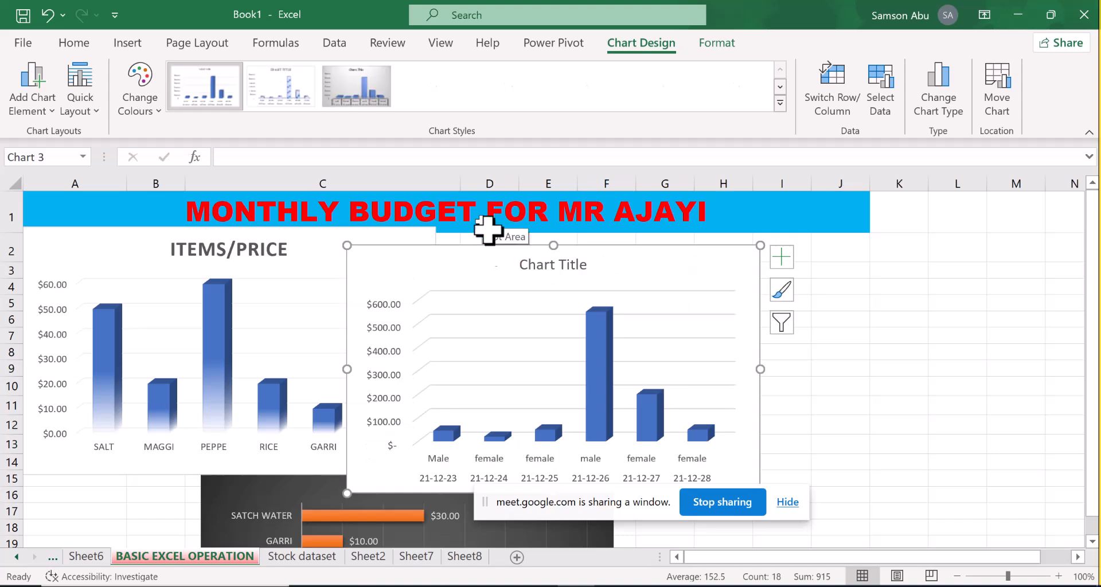
Move the selling price chart over columns E–K below the table headings, and delete it
drag(455, 259, 413, 202)
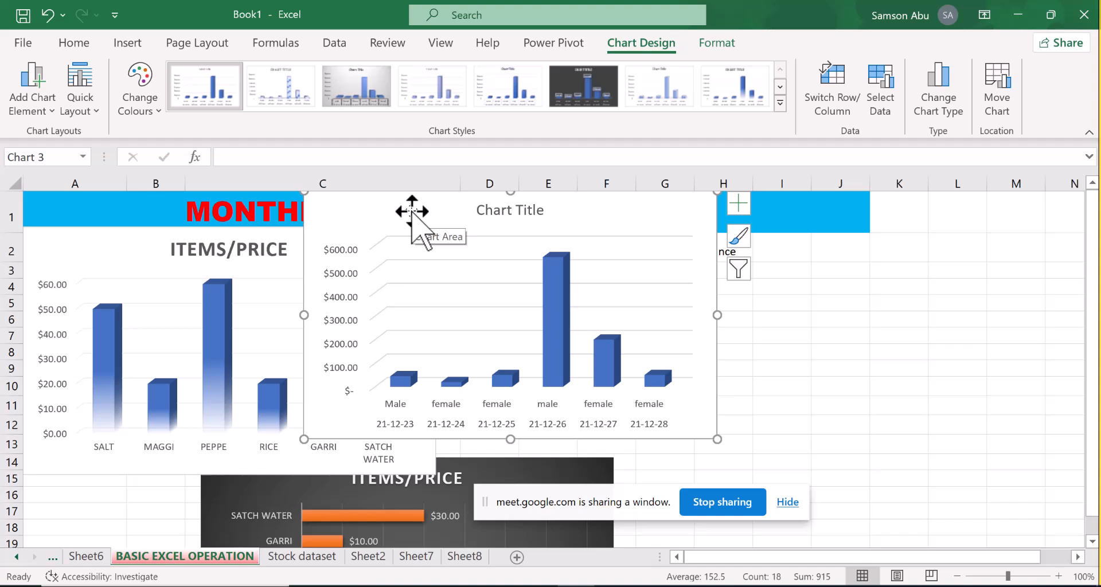
drag(411, 211, 635, 281)
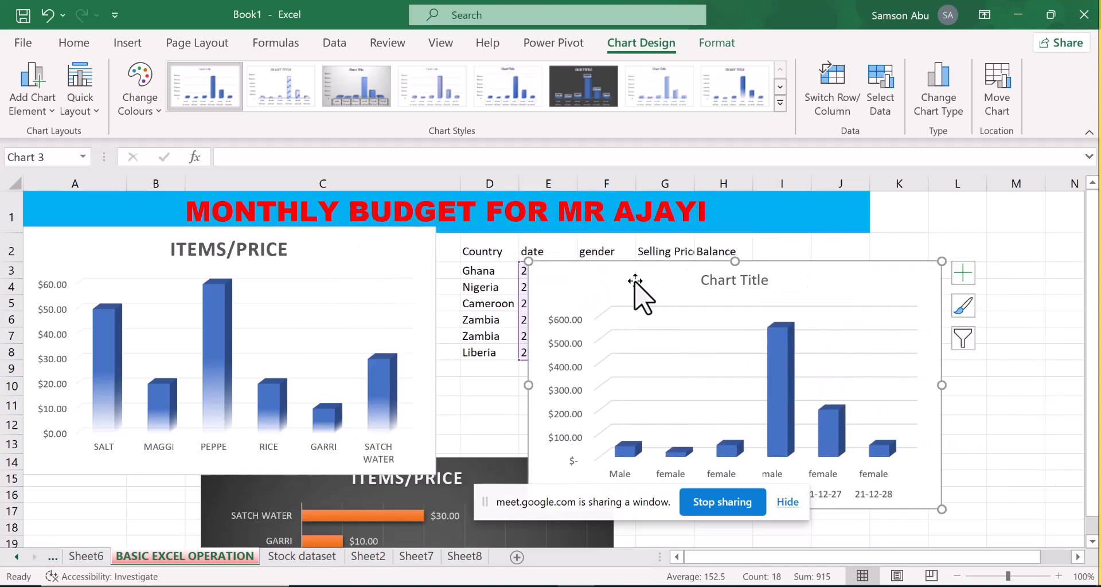
key(Delete)
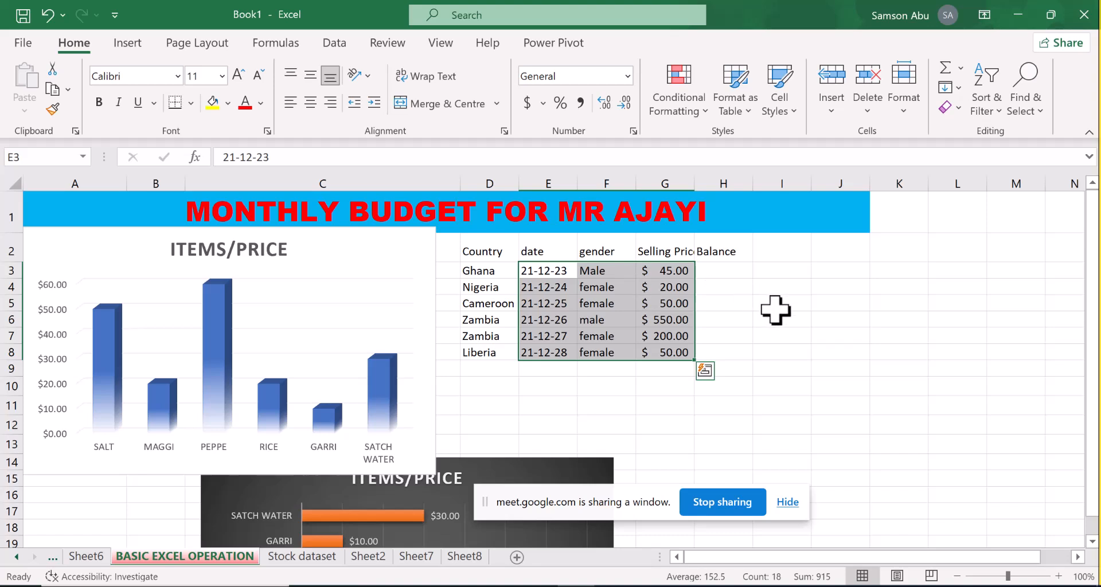
Undo the deletion of the selling price chart and its last move
click(775, 308)
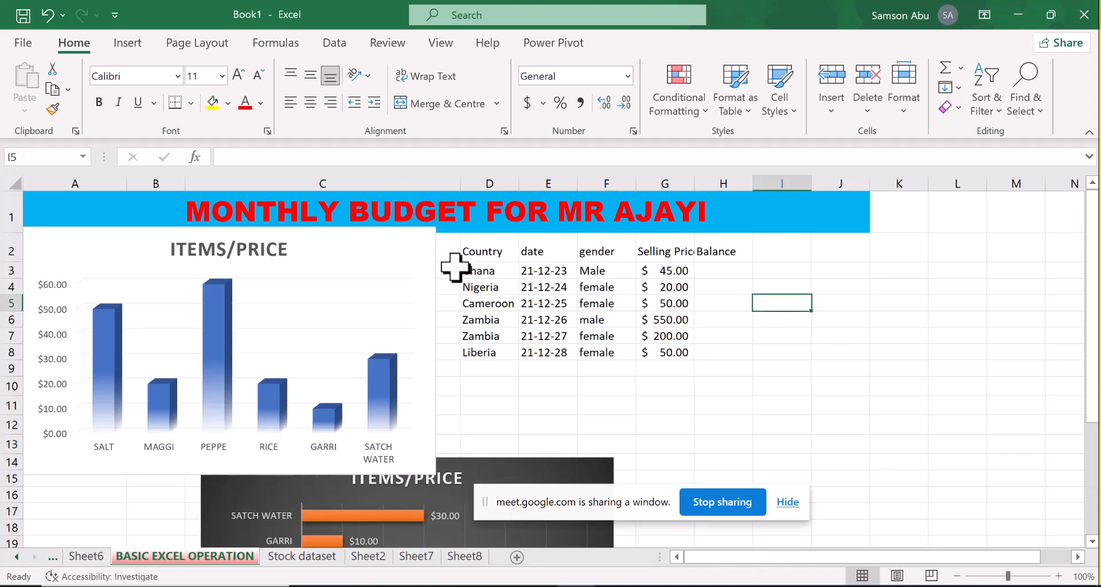
drag(478, 274, 640, 350)
click(655, 388)
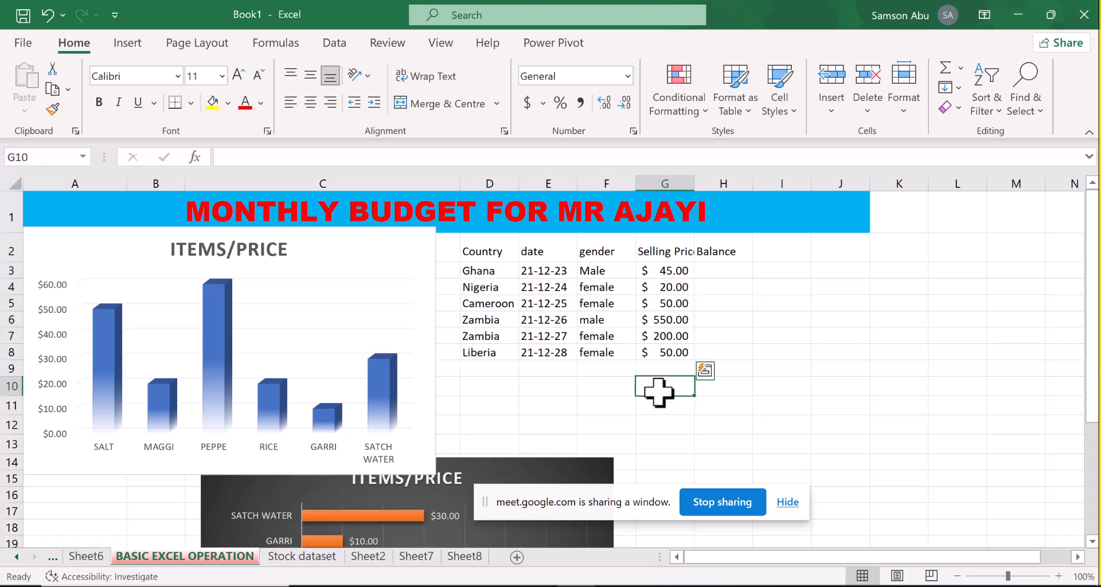
key(ctrl+z)
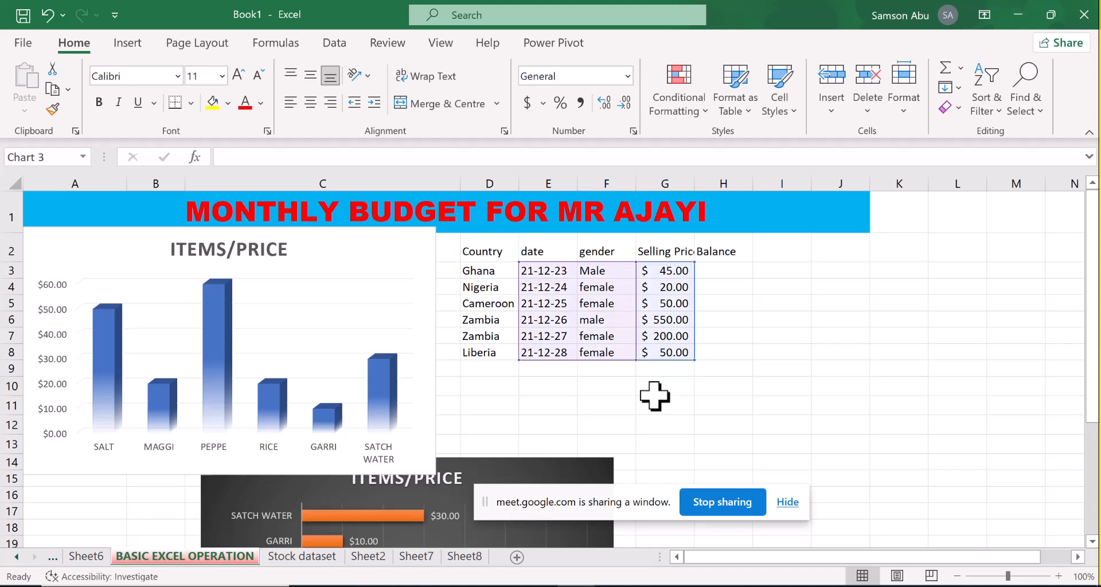
key(ctrl+z)
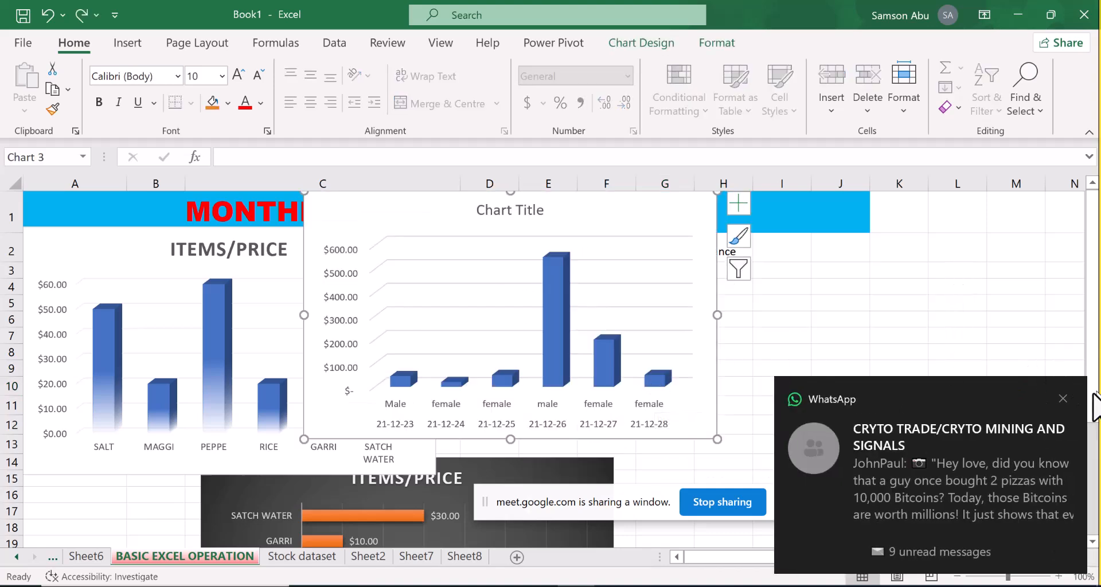
Dismiss the WhatsApp notification and move the selling price chart over columns E–K, beside the ITEMS/PRICE column chart
click(1064, 398)
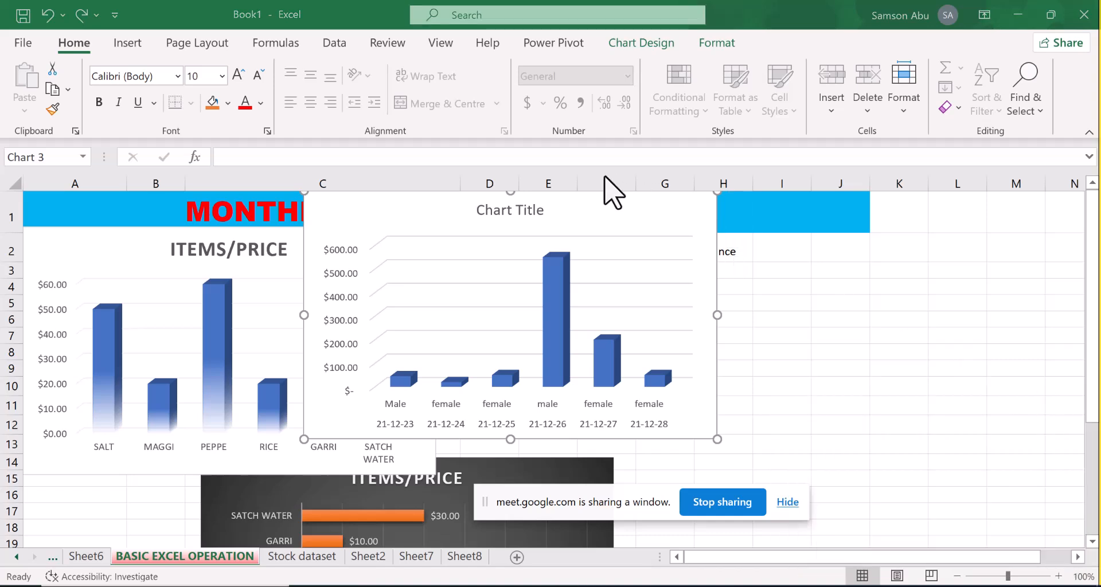
drag(606, 192, 809, 238)
drag(663, 280, 663, 280)
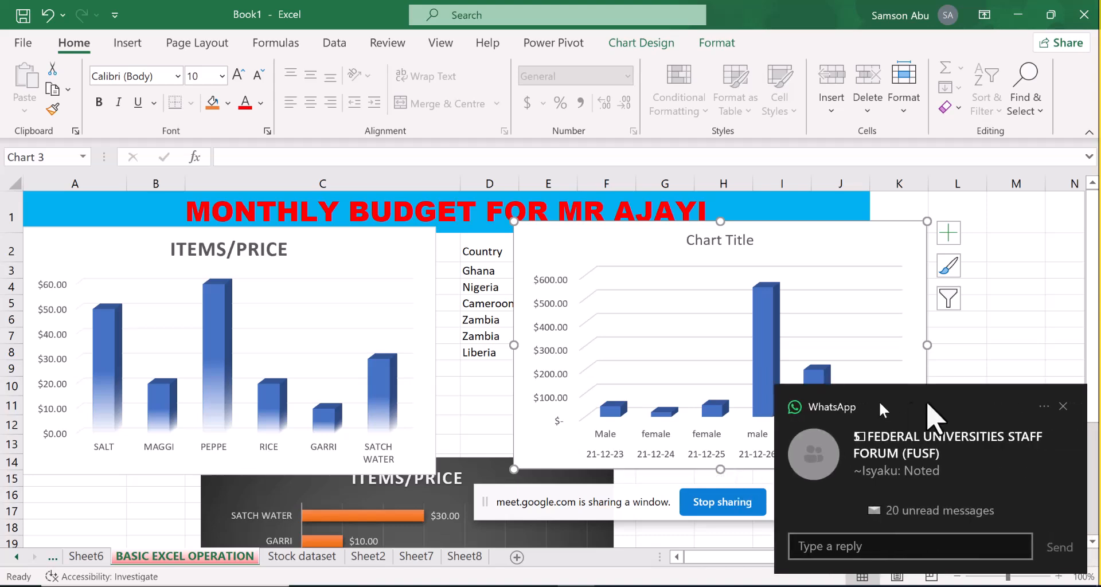
Dismiss the second WhatsApp notification and delete the selling price chart
click(1063, 406)
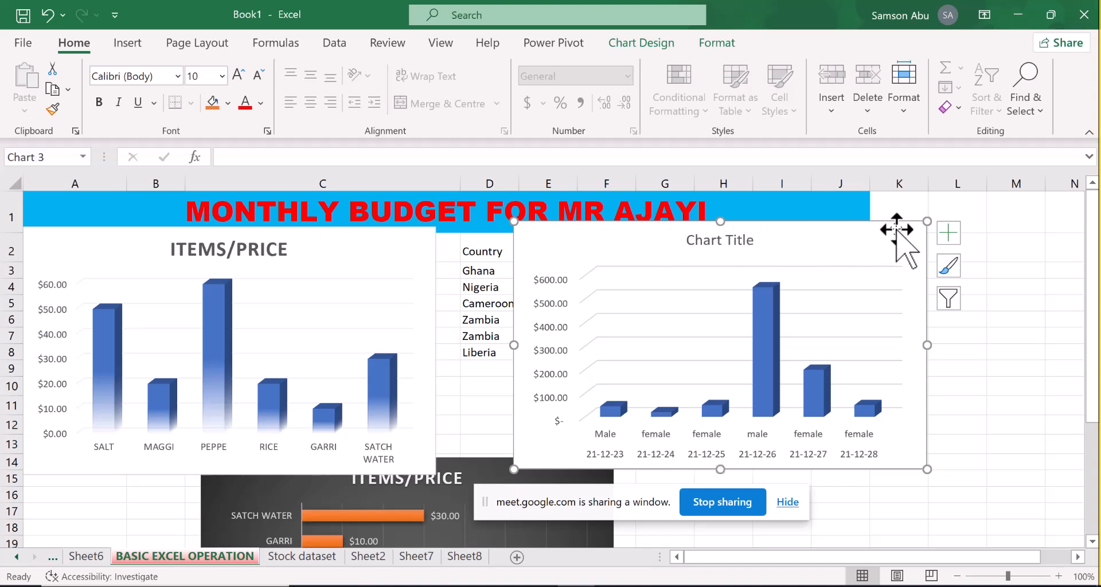
key(Delete)
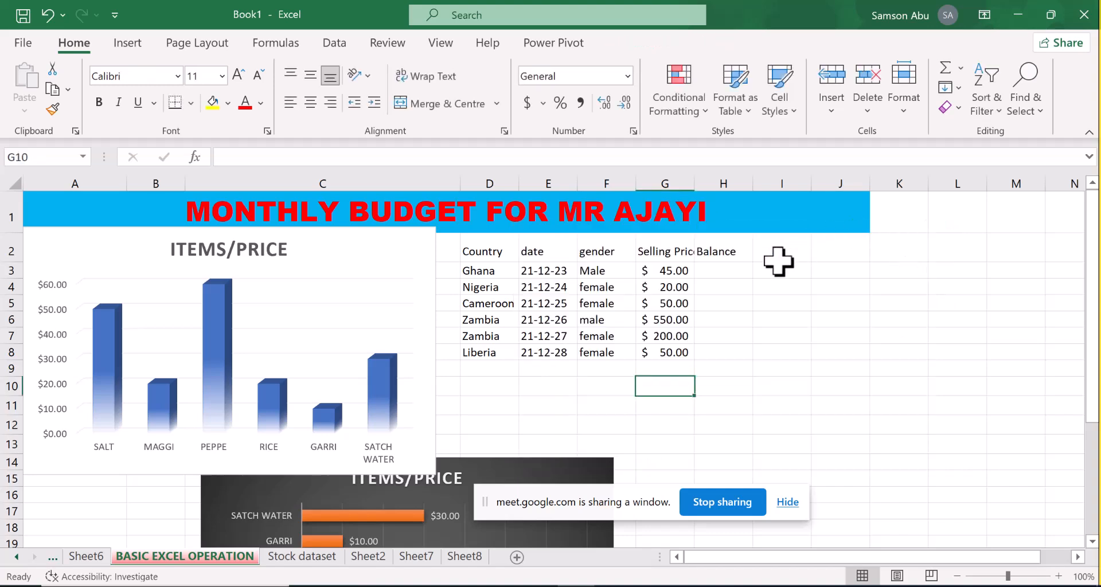
Fill the Balance column, cells H3 to H8, with 10, 12, 5, 3, 4 and 10
click(717, 273)
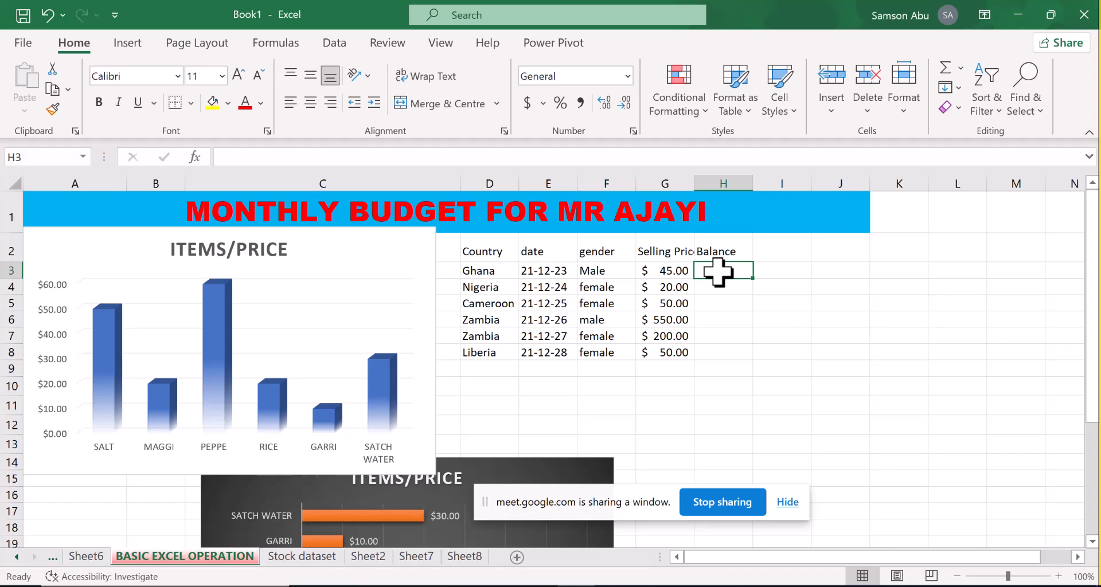
text(10\)
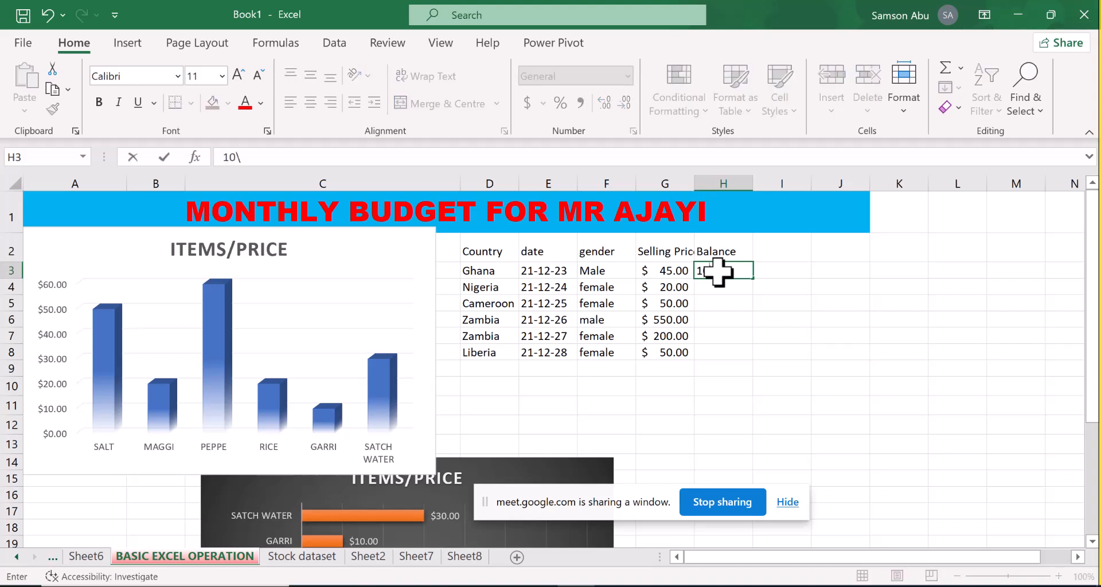
key(Return)
text(12)
key(Return)
text(5)
key(Return)
text(3)
key(Return)
text(4)
key(Return)
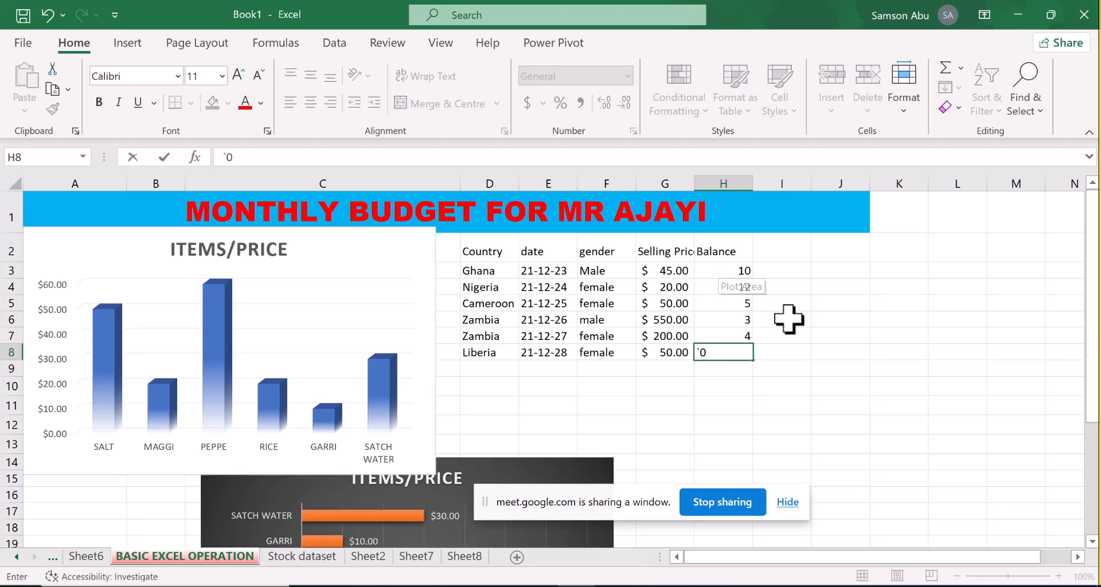
key(BackSpace)
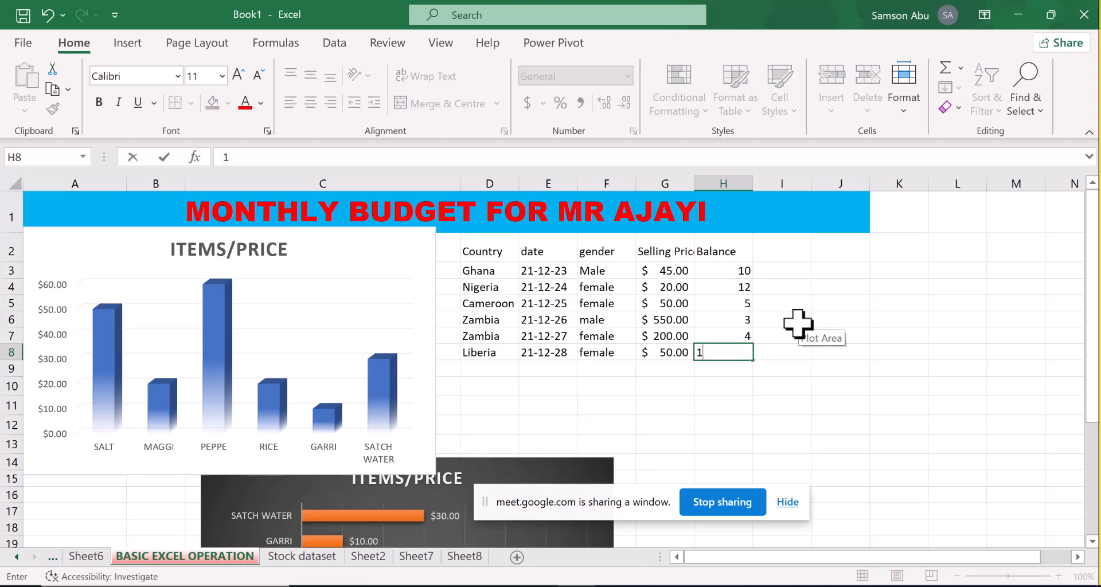
text(10)
click(720, 407)
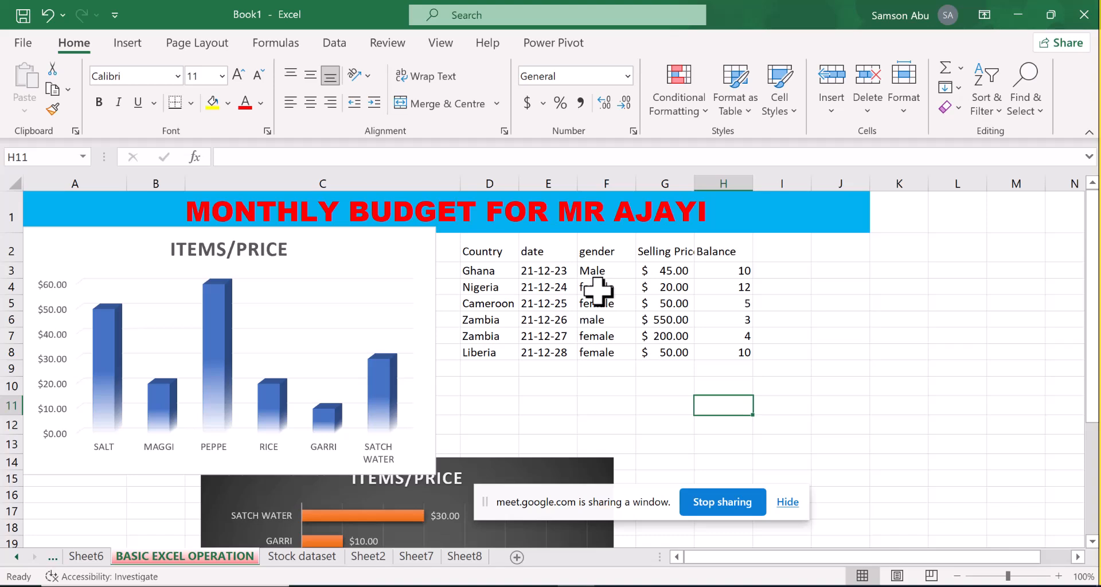
Insert a 3D clustered column chart from cells F3 to H8 and move it over the ITEMS/PRICE column chart, clear of the table
drag(591, 270, 717, 356)
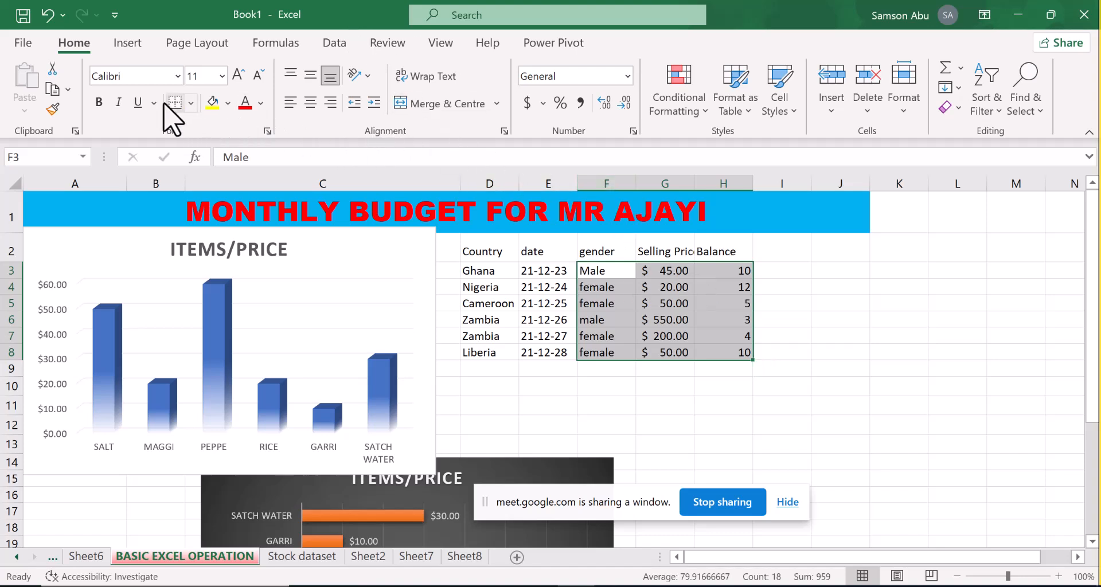
click(125, 45)
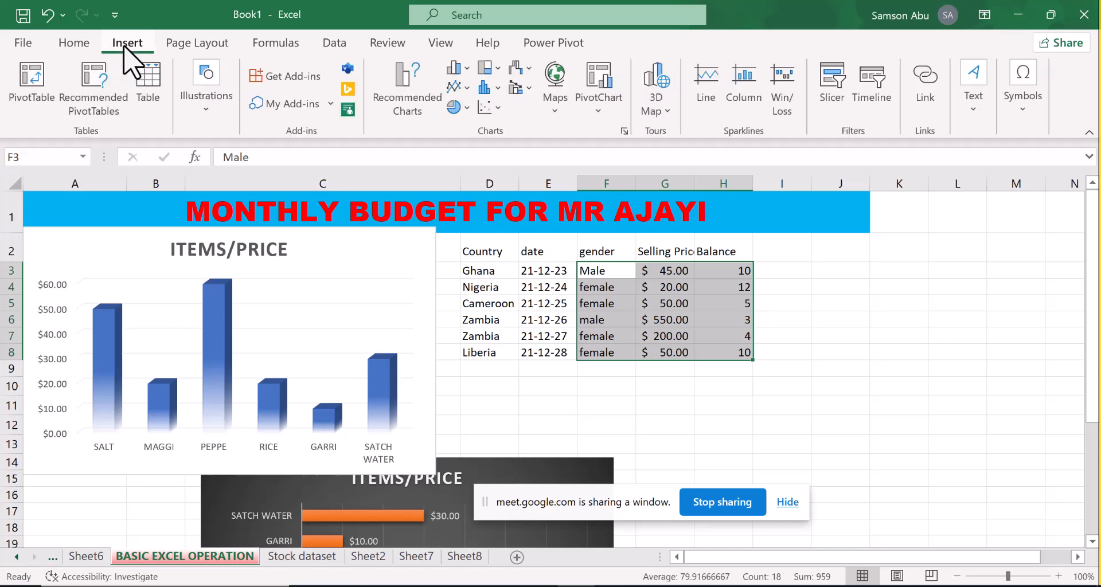
click(461, 69)
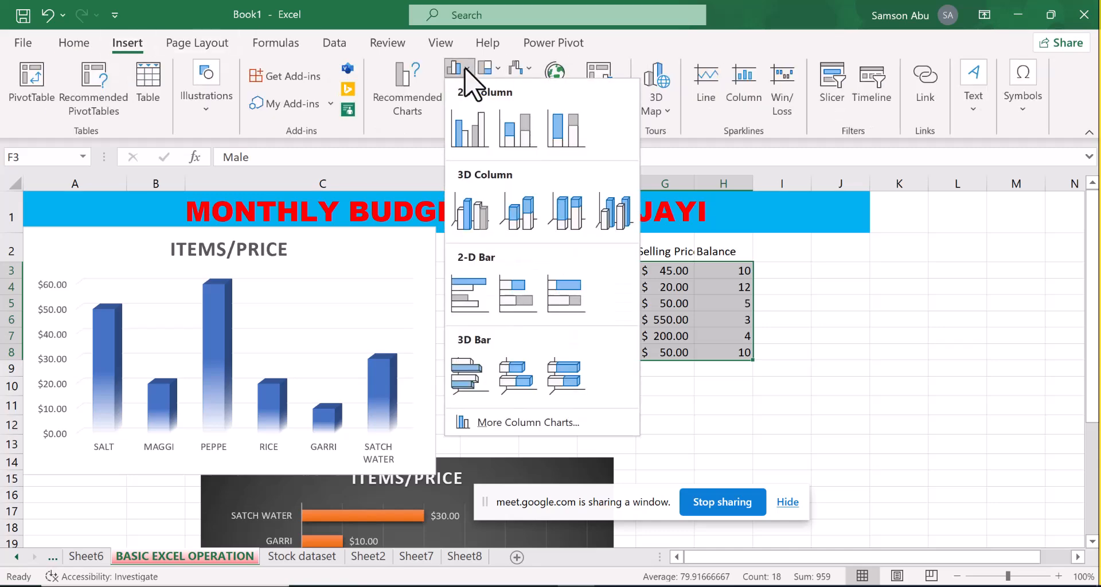
click(478, 225)
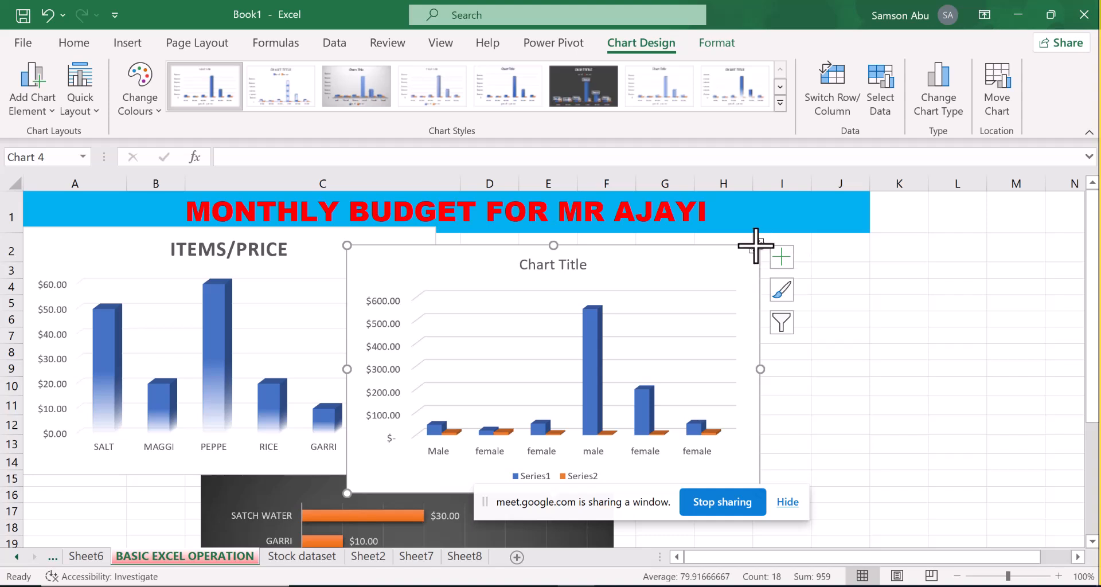
drag(708, 283, 386, 291)
click(837, 302)
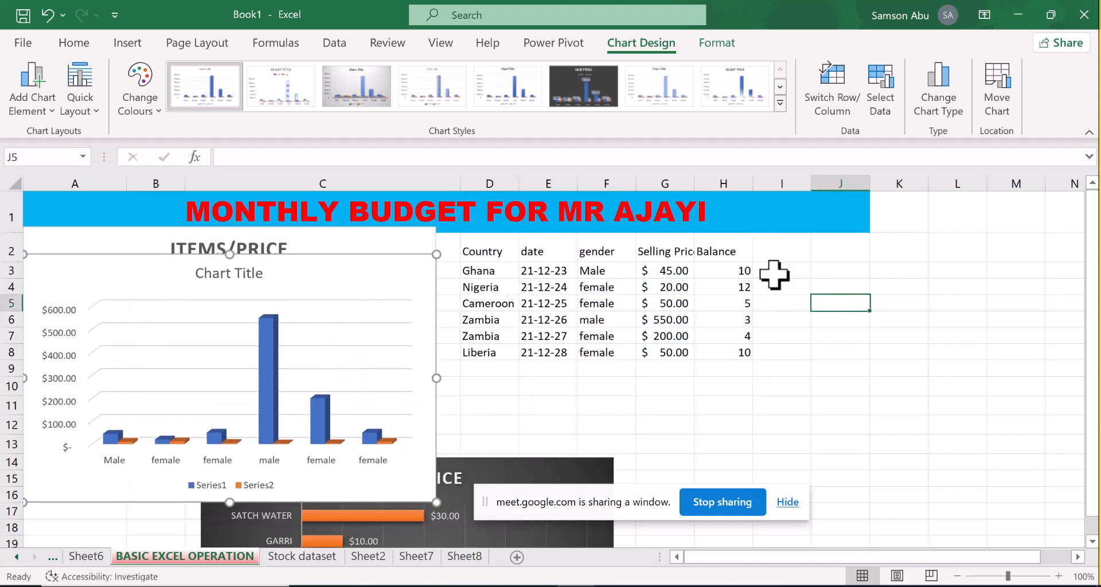
Set the Balance values for Ghana, Nigeria and Cameroon in H3 to H5 to 30, 60 and 70
click(736, 270)
text(3)
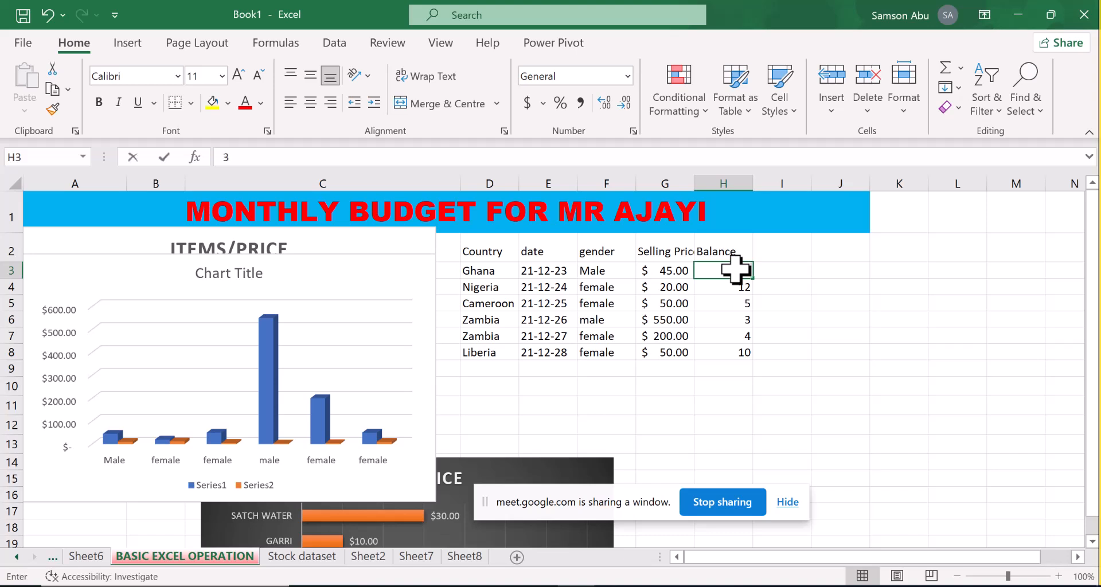
text(0)
key(Return)
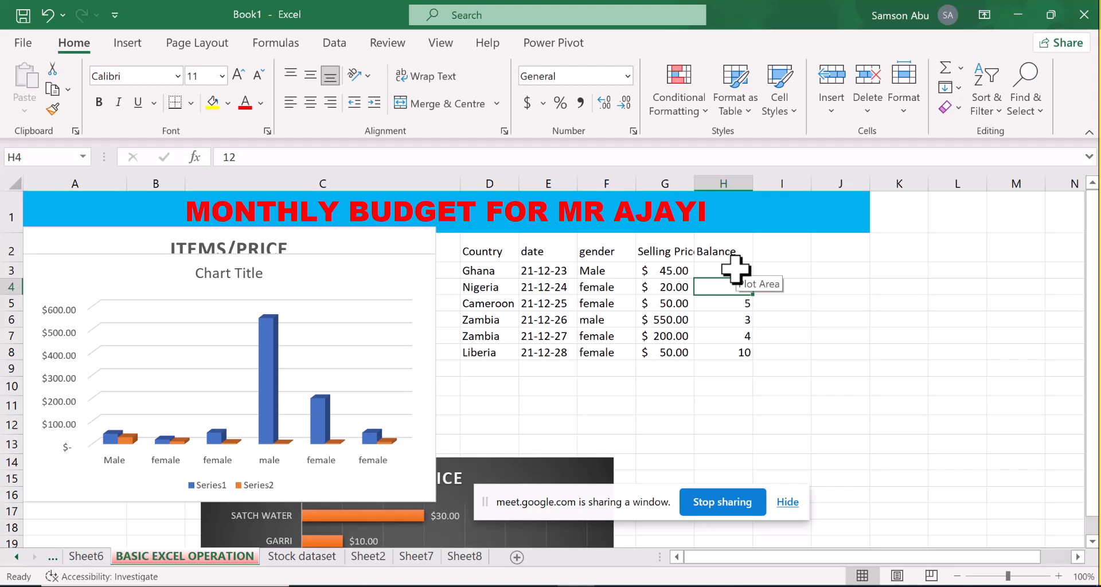
text(60)
key(Return)
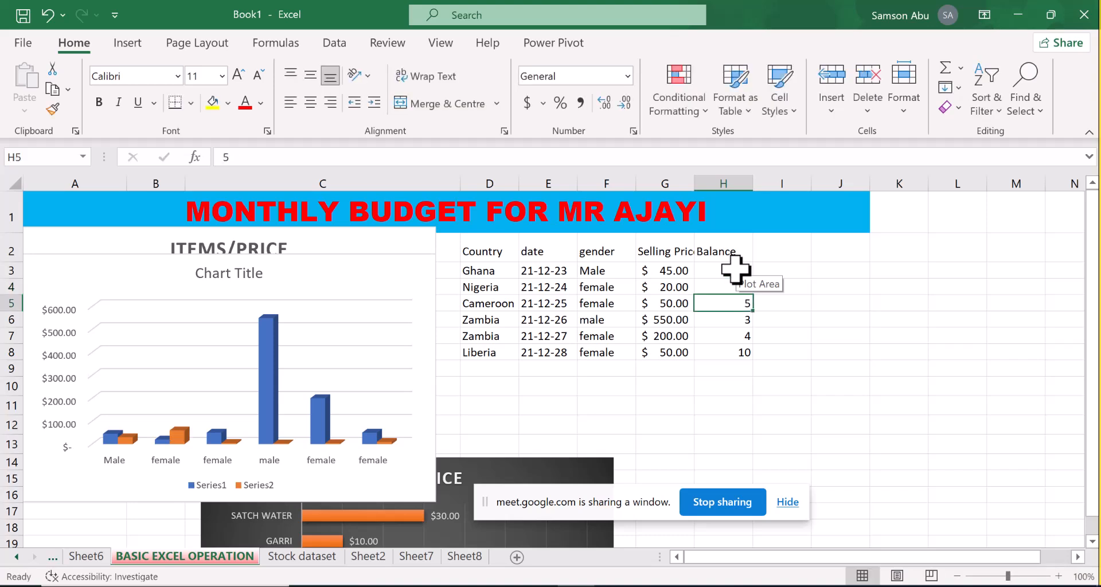
text(70)
key(Return)
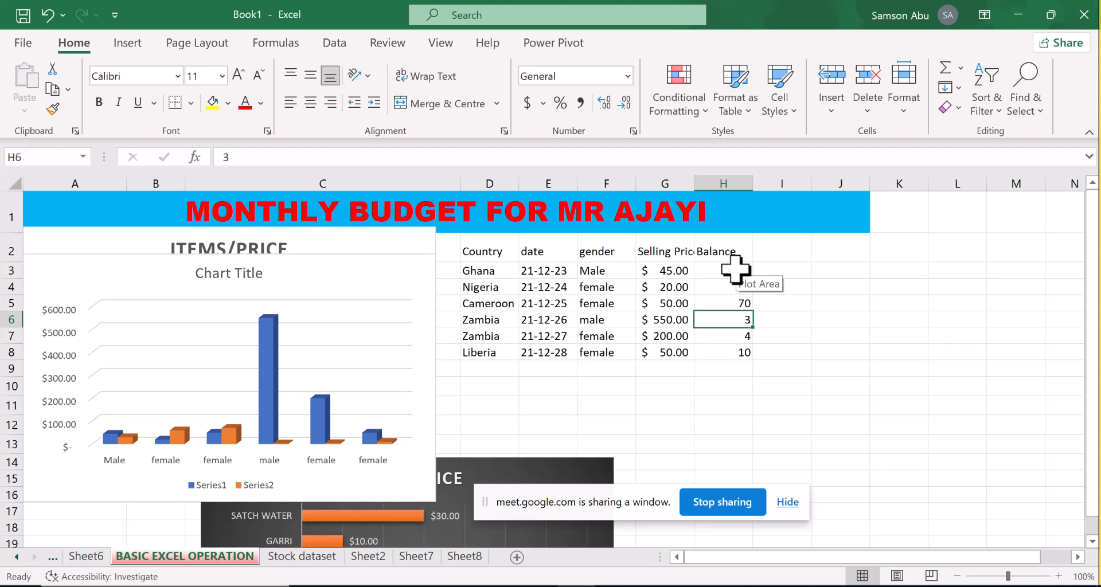
Set the Balance values in H6 to H8 to 400 and 150 for the Zambia rows and 100 for Liberia
text(400)
key(Return)
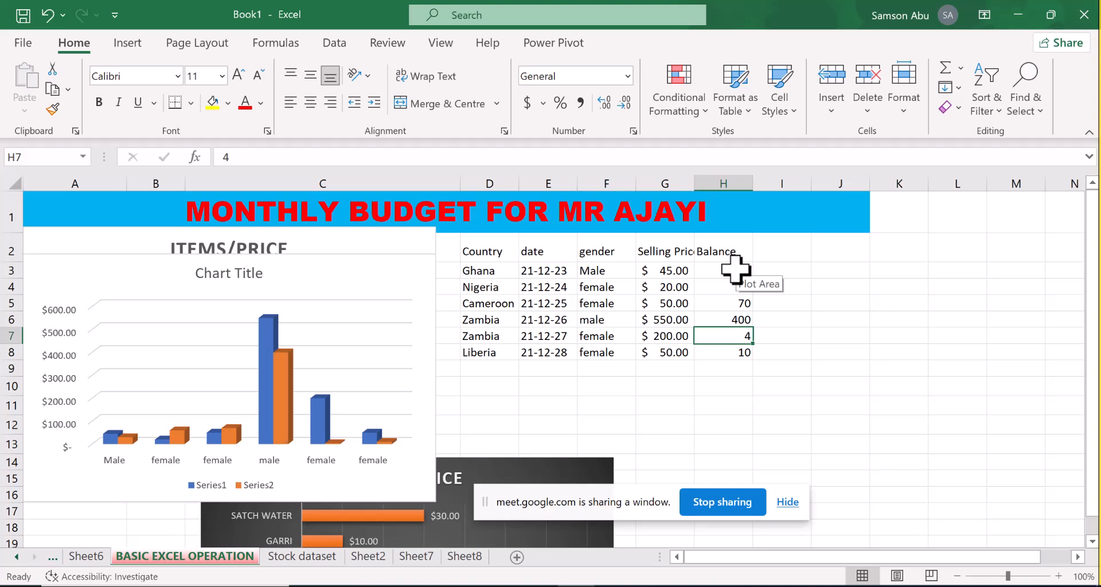
text(150)
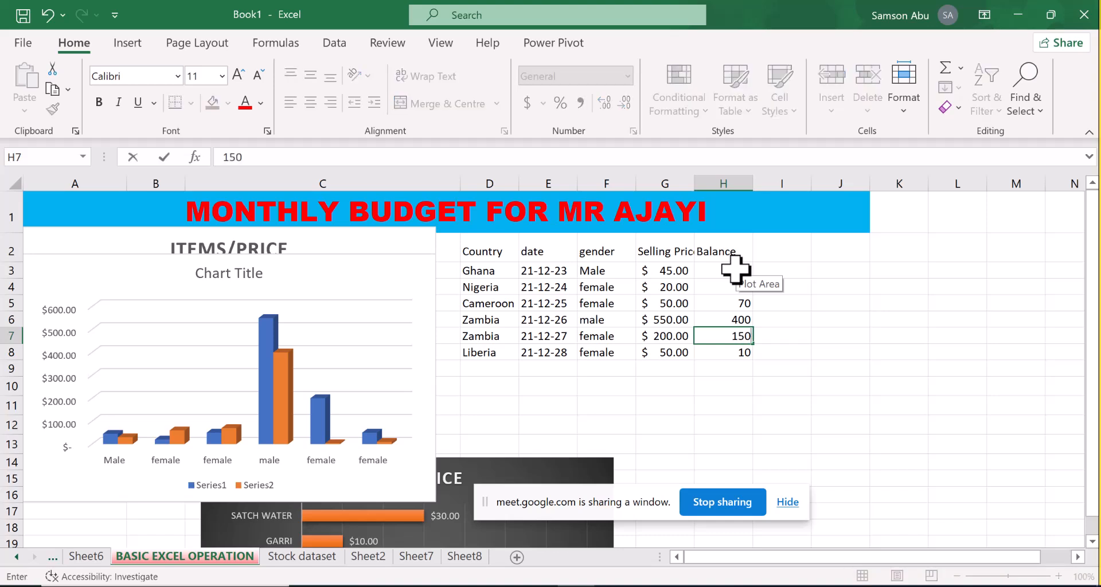
key(Return)
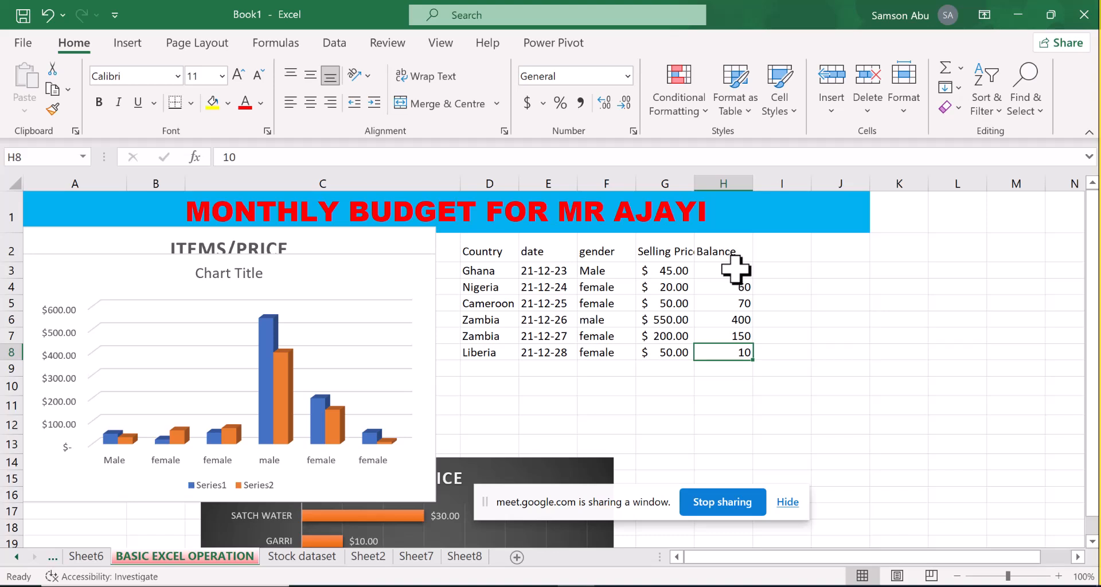
text(60)
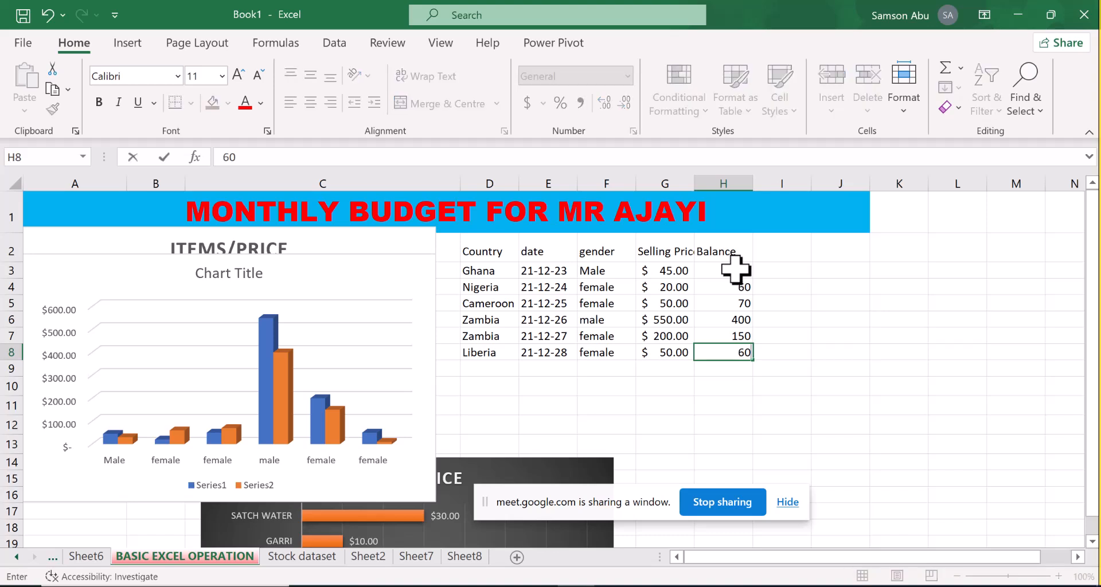
key(Return)
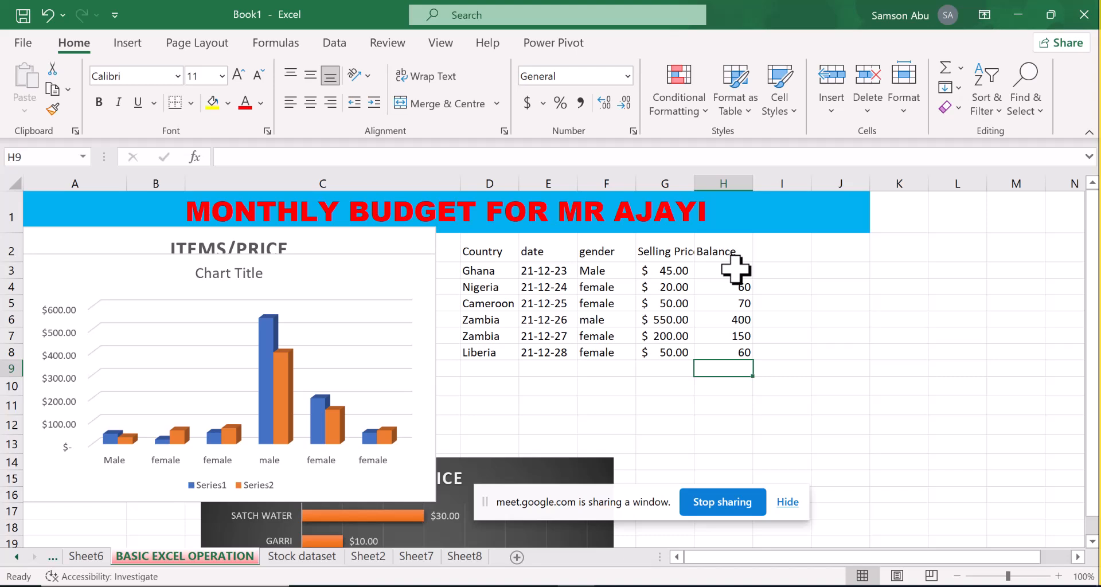
key(Up)
text(100)
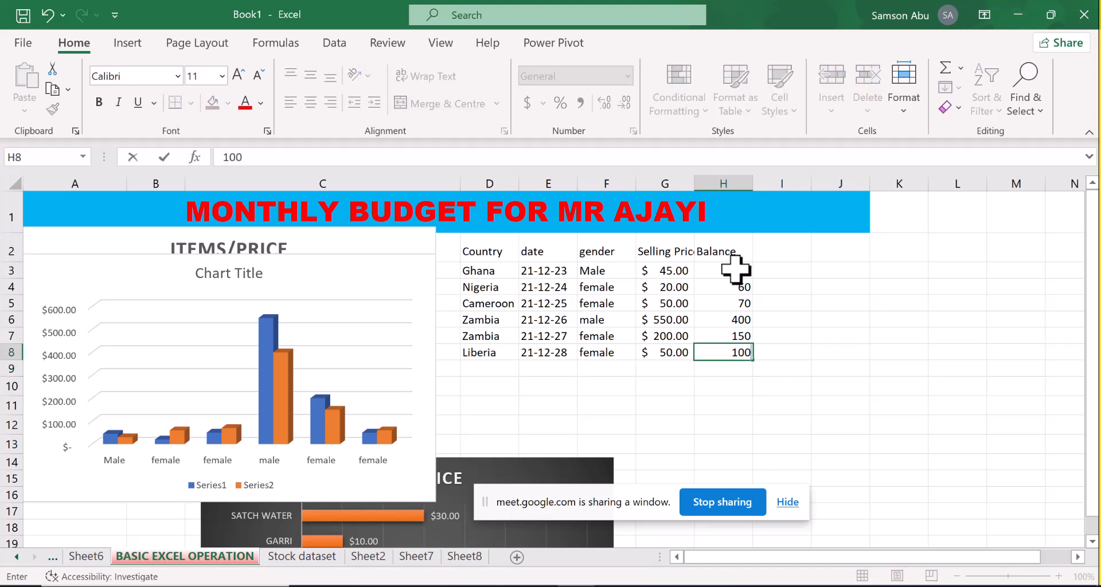
key(Return)
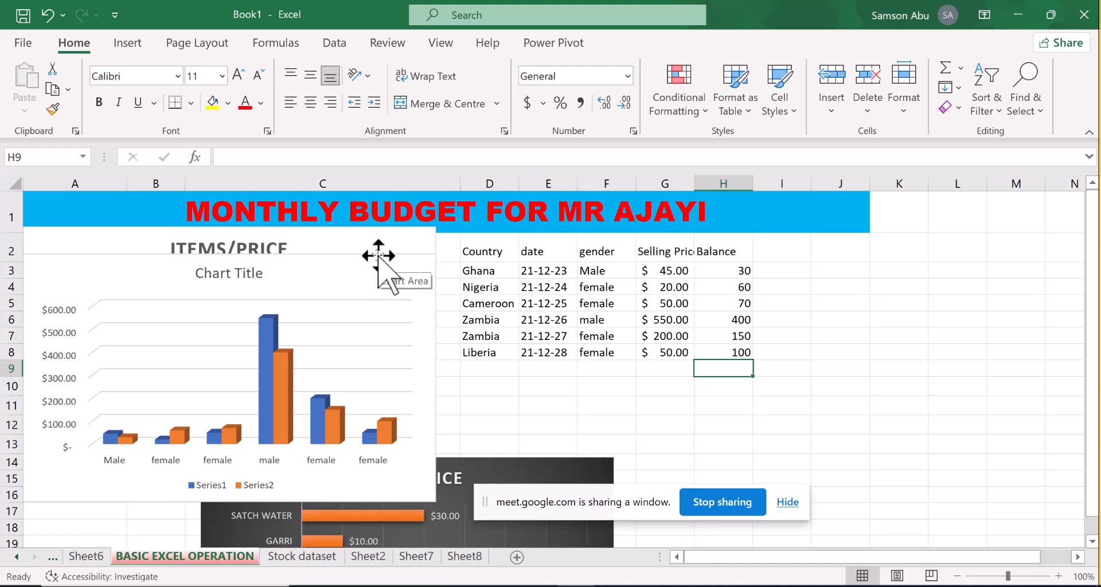
Move the new chart beside the ITEMS/PRICE column chart over columns D–J and apply Style 8, dismissing the WhatsApp notification
drag(378, 255, 794, 234)
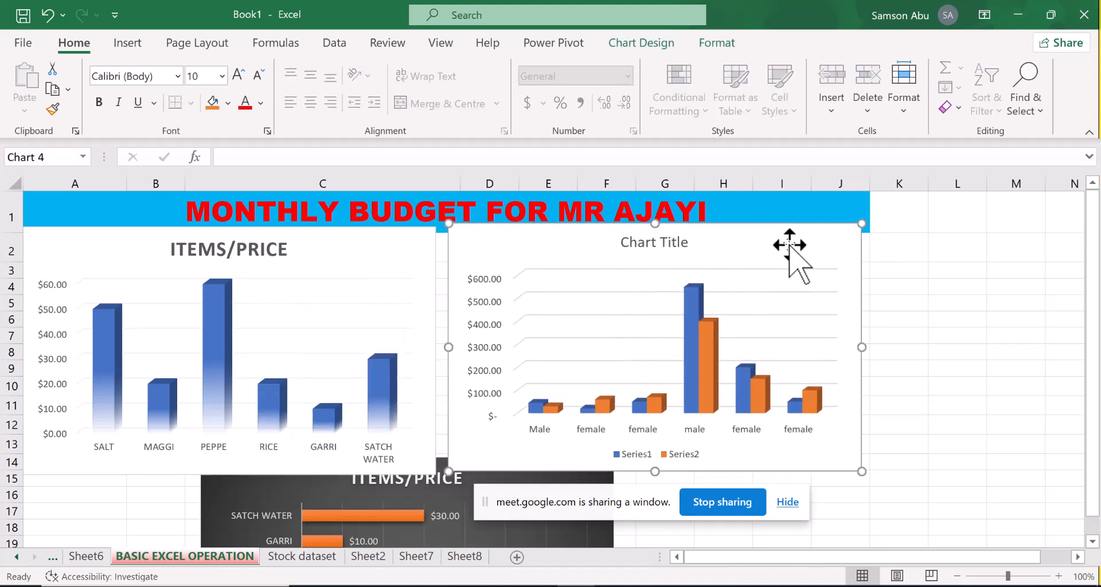
double_click(790, 245)
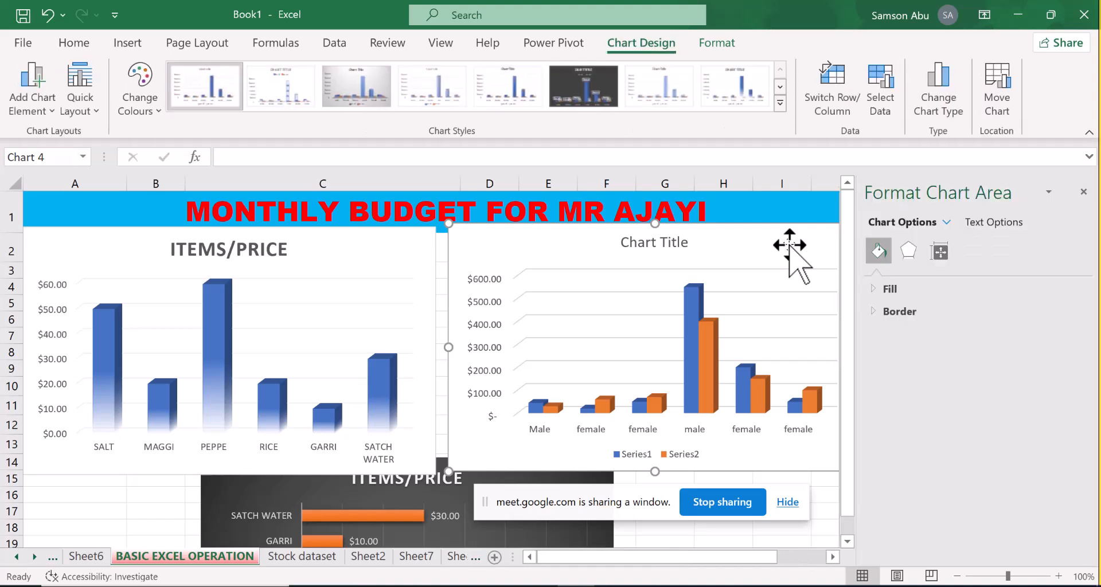
click(737, 92)
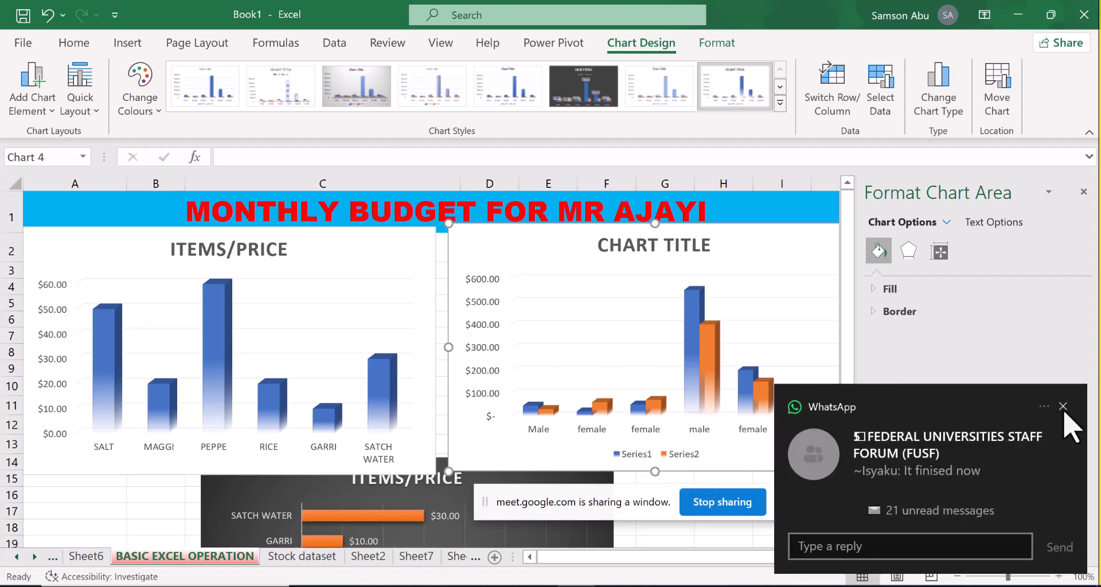
click(1063, 407)
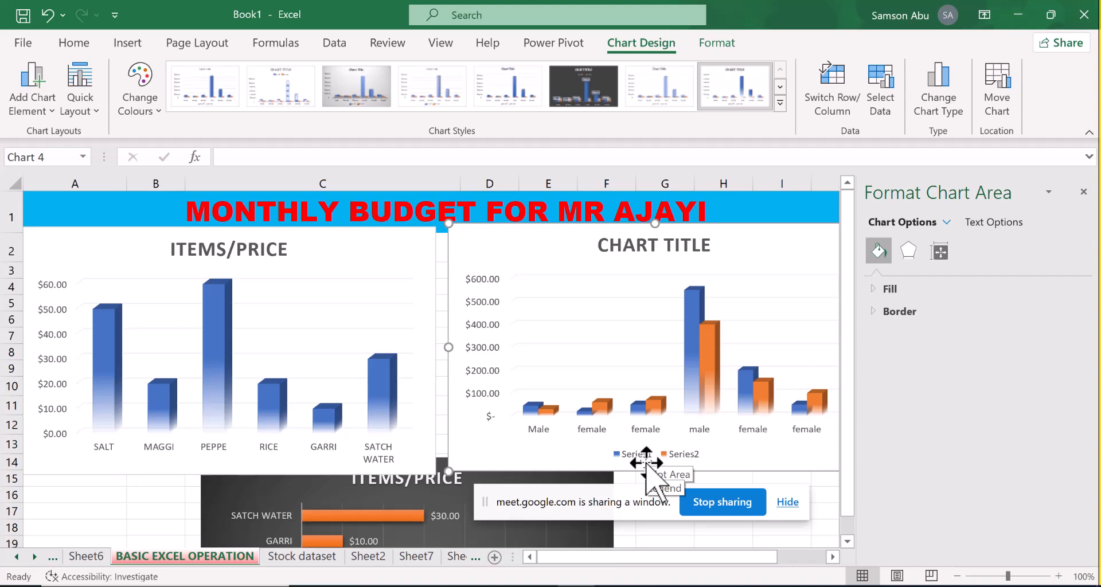
Delete the Series1 entry from the new chart's legend, and undo the deletion
click(644, 454)
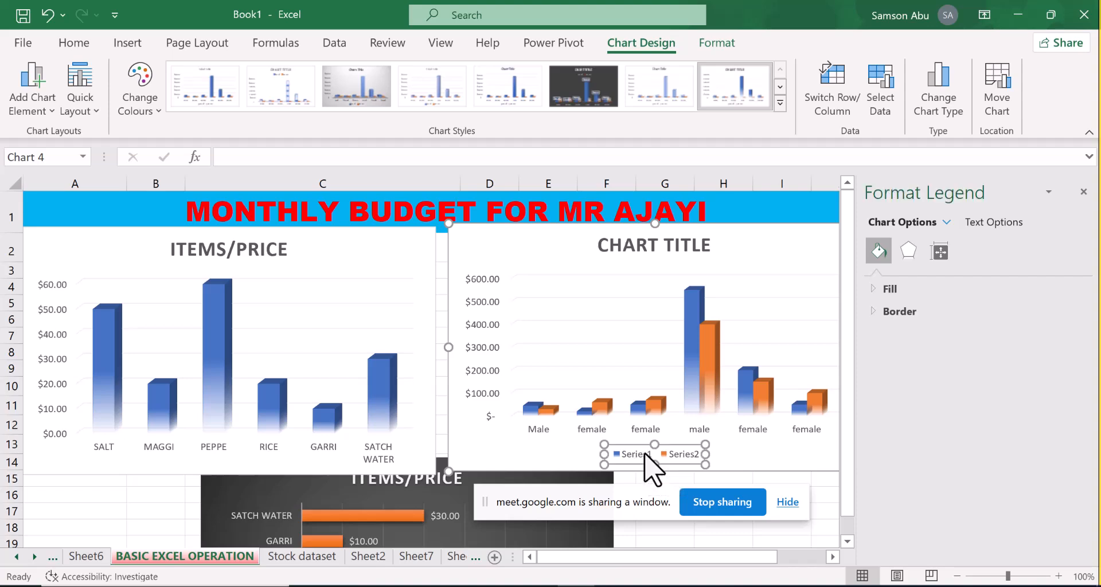
click(643, 454)
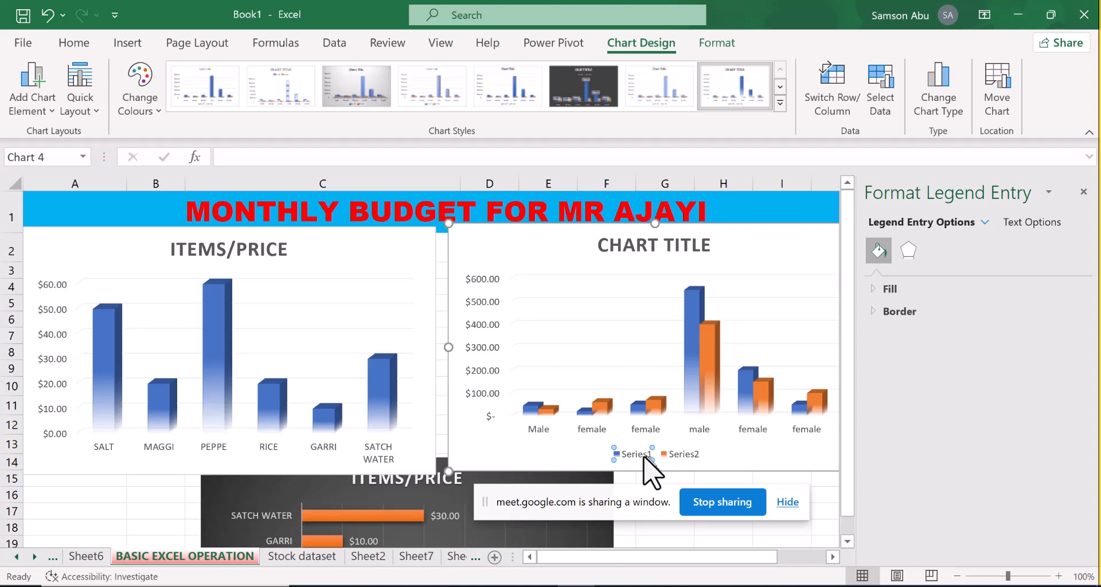
right_click(641, 457)
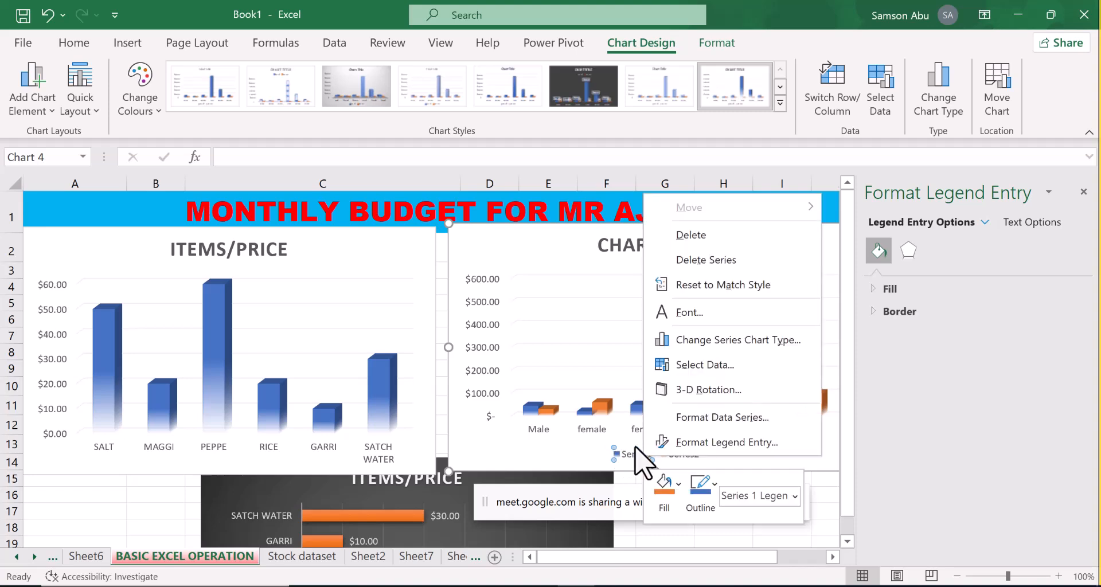
click(636, 448)
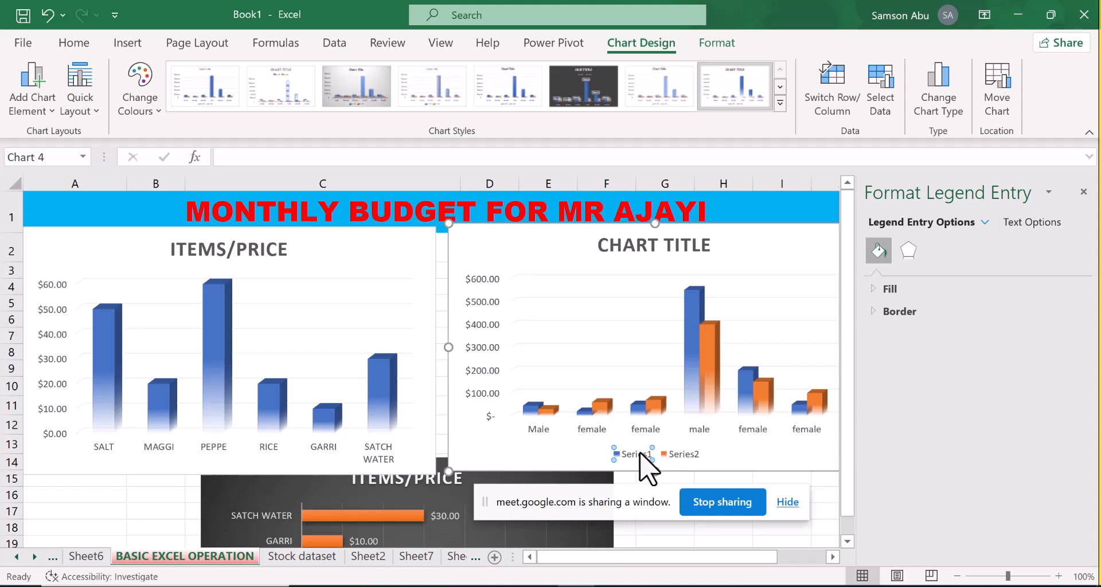
key(Delete)
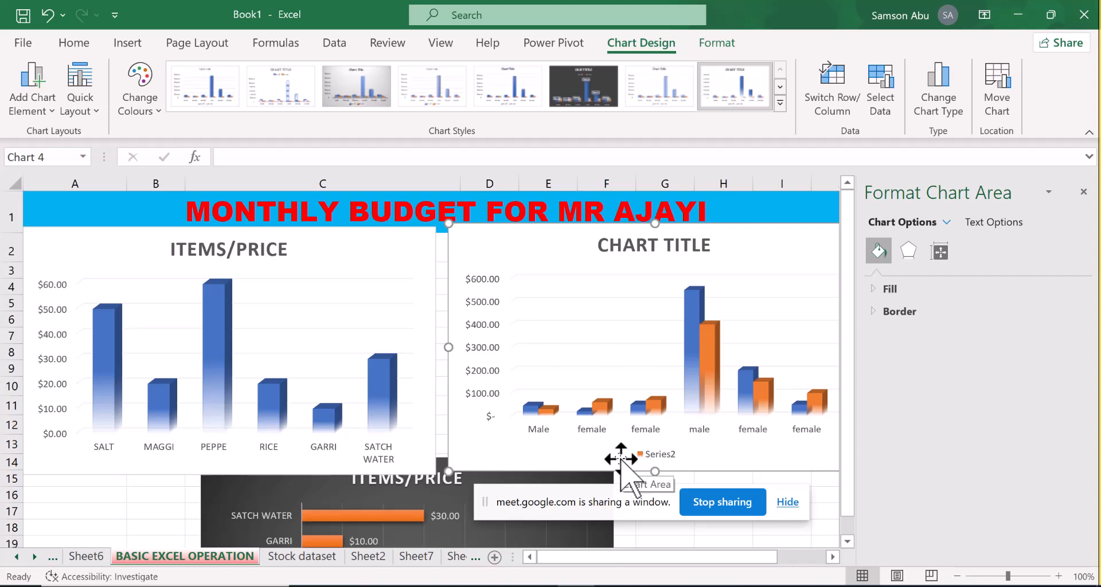
key(ctrl+z)
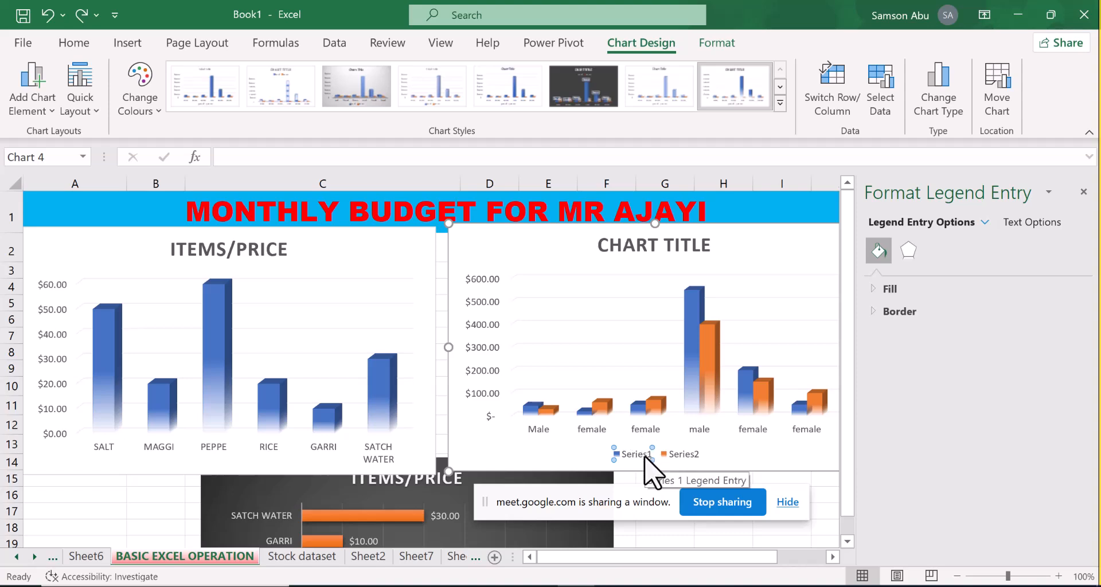
Delete the Series1 legend entry from the new two-series column chart
key(Delete)
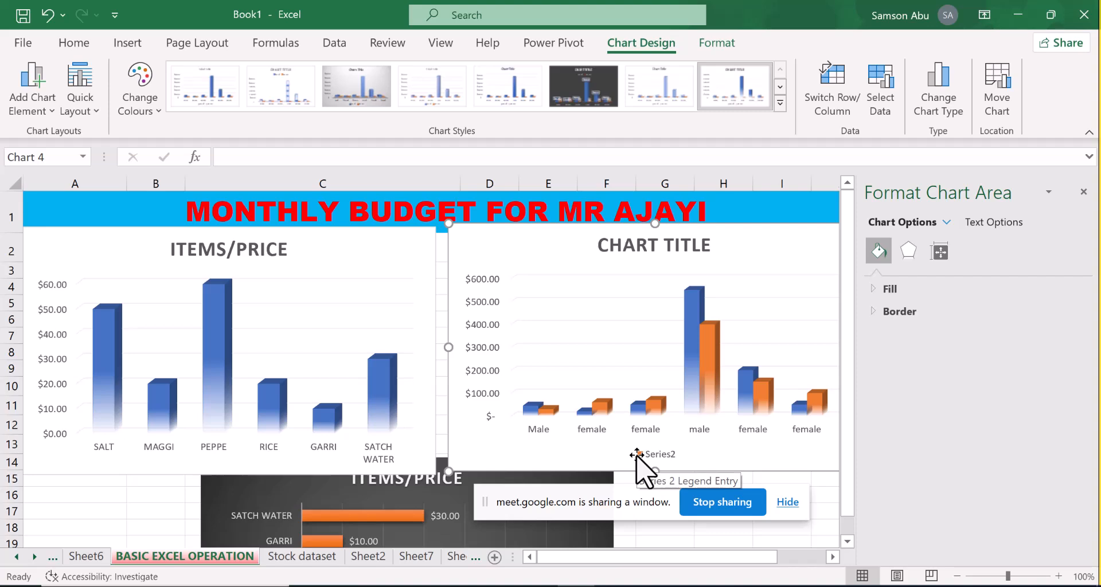
text(S)
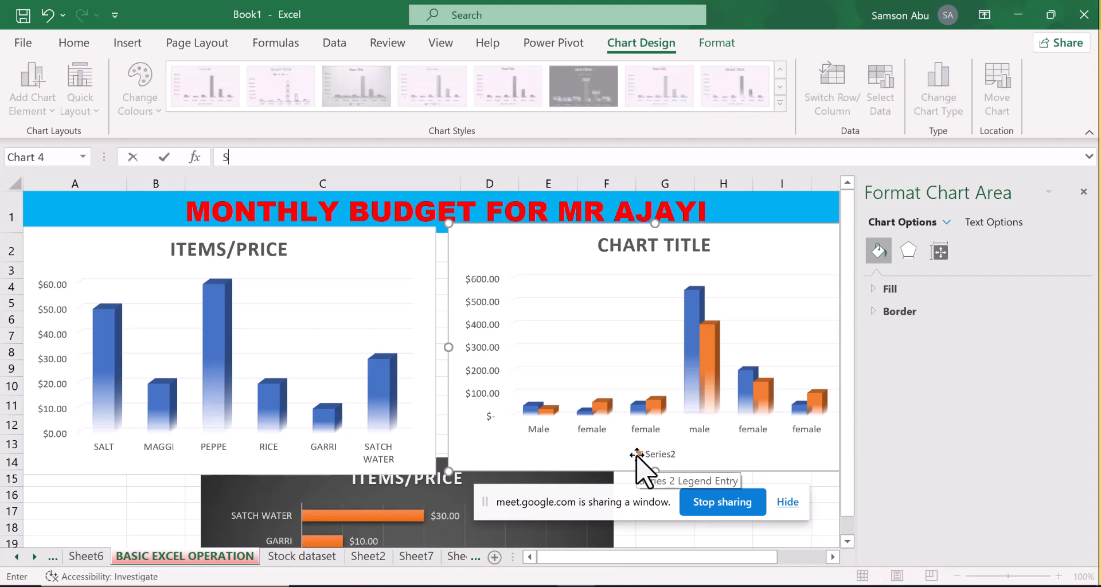
key(ctrl+z)
key(ctrl+y)
key(ctrl+z)
click(1083, 192)
click(830, 257)
right_click(830, 257)
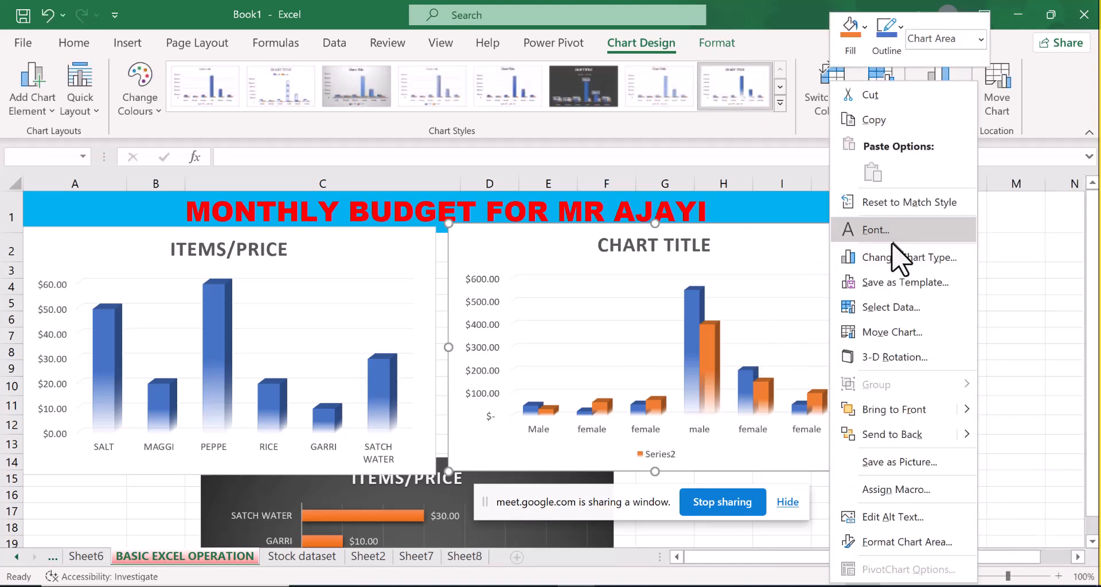
click(796, 267)
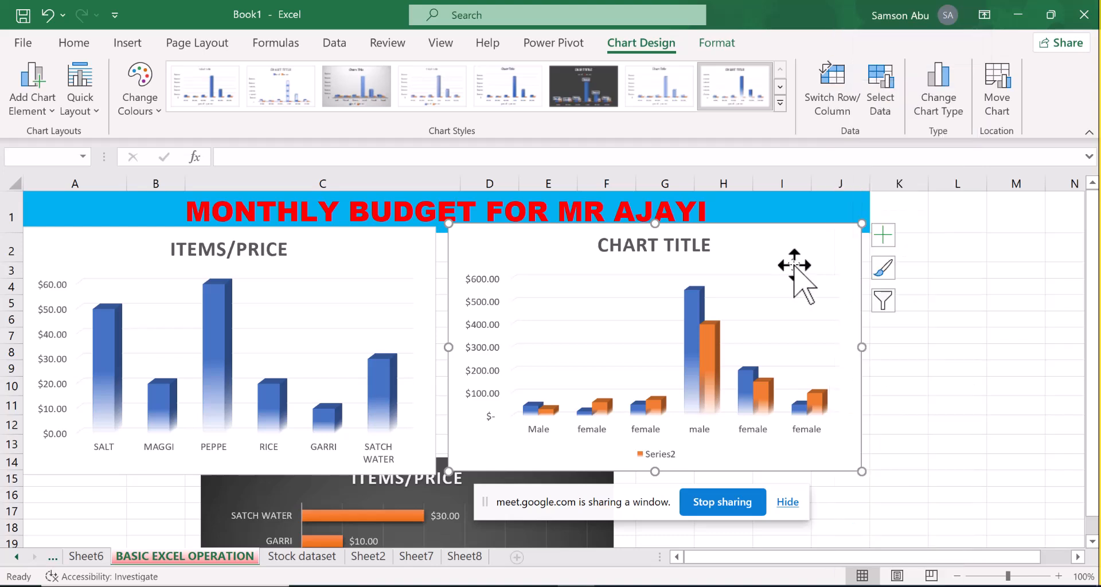
Show and hide data labels on the two-series chart, and re-add its legend with both Series1 and Series2 entries
click(882, 238)
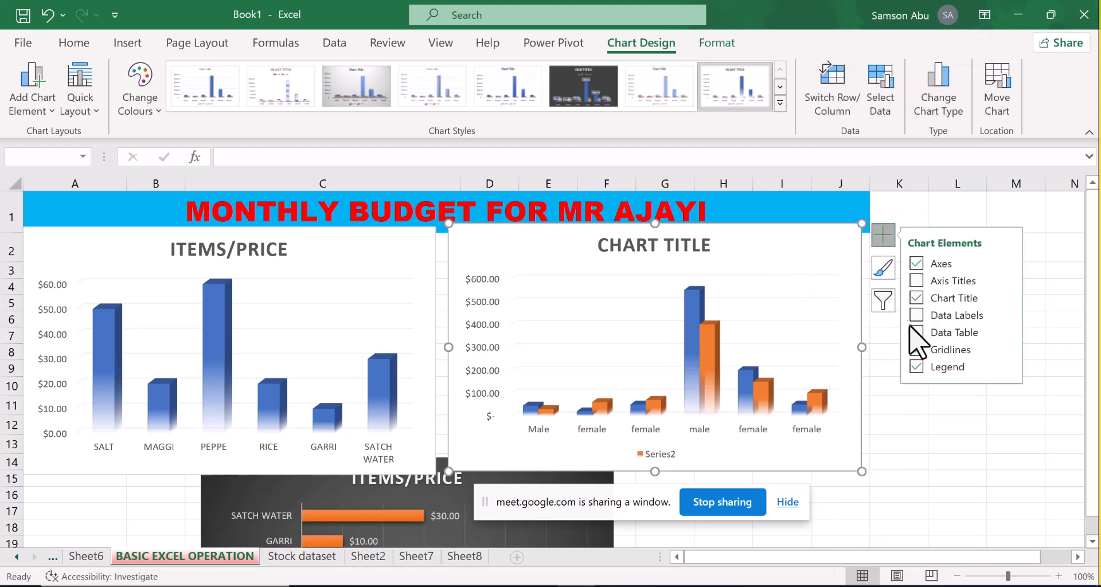
click(916, 350)
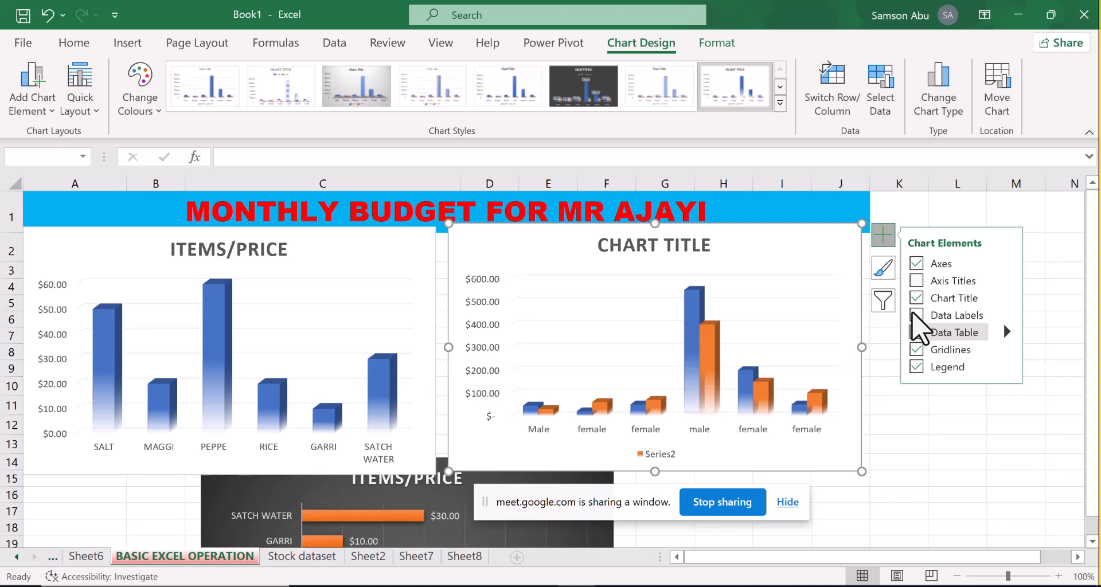
click(915, 314)
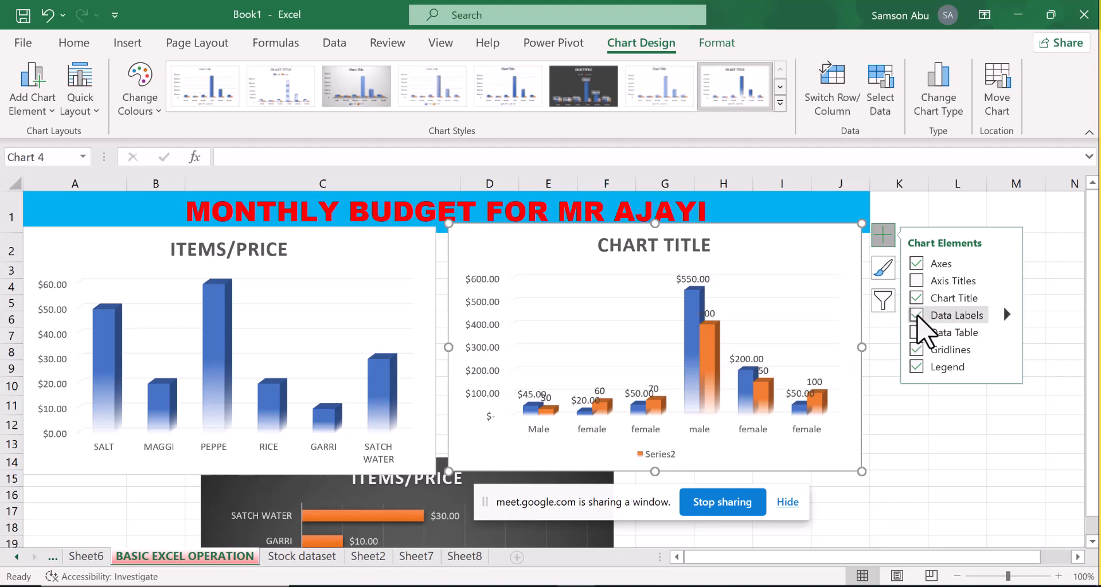
click(916, 315)
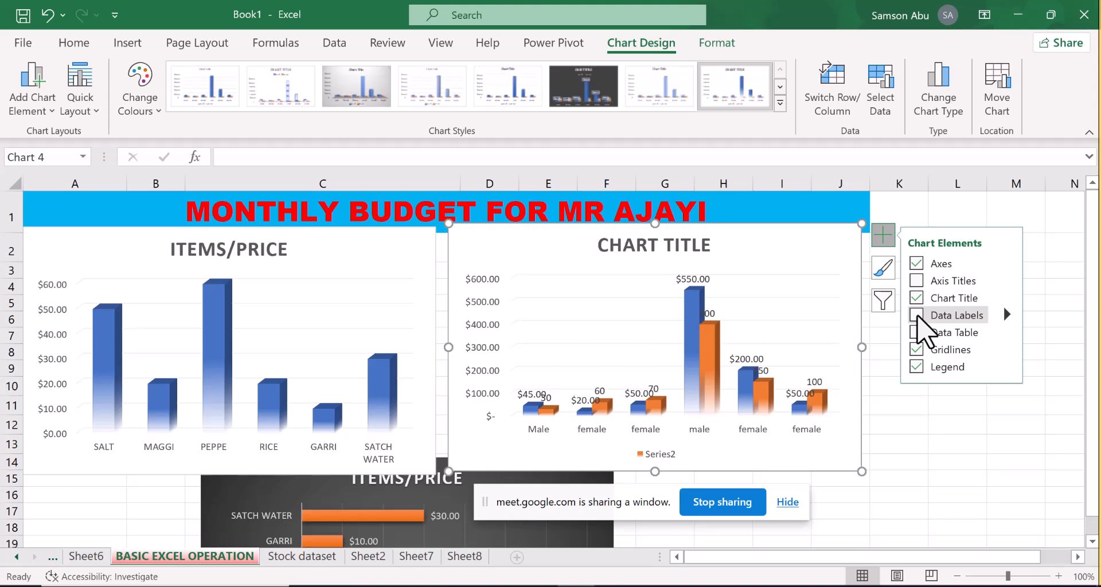
click(916, 367)
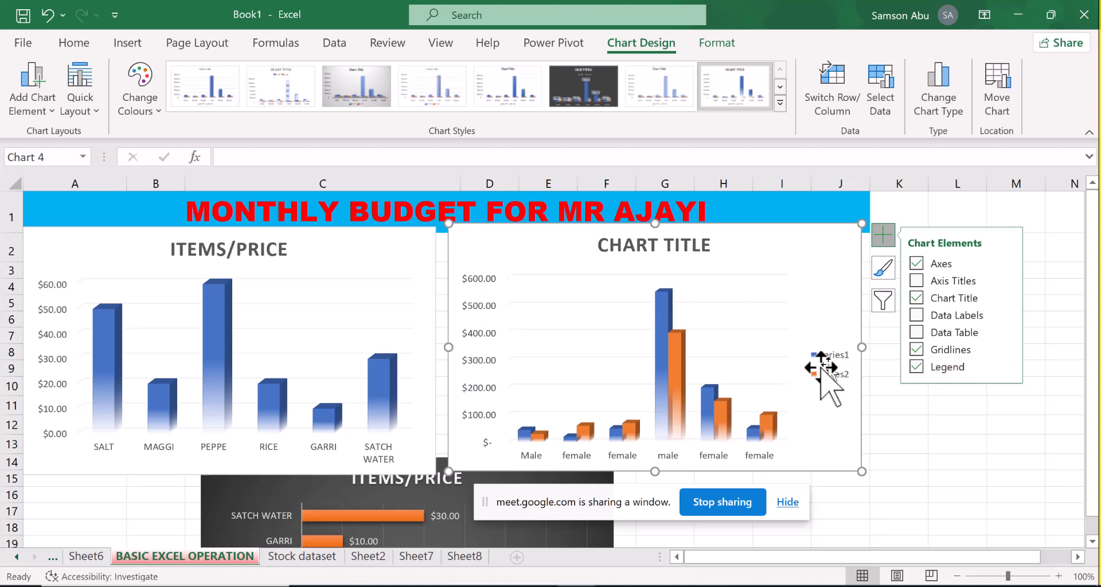
Check the fill and border formatting options for the Series1 legend entry and close them
click(837, 358)
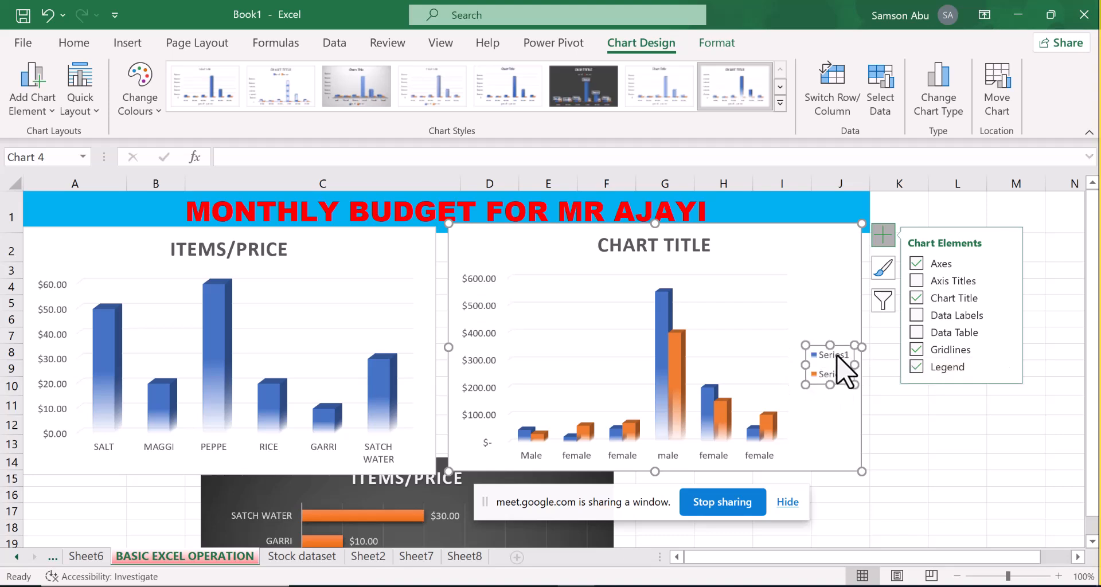
double_click(837, 358)
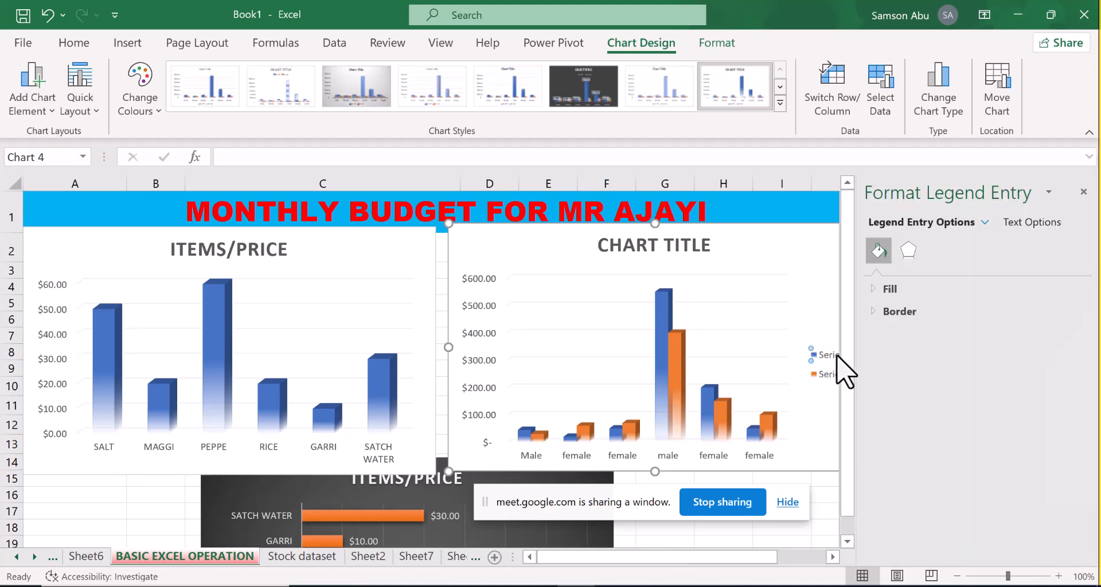
click(811, 350)
click(813, 364)
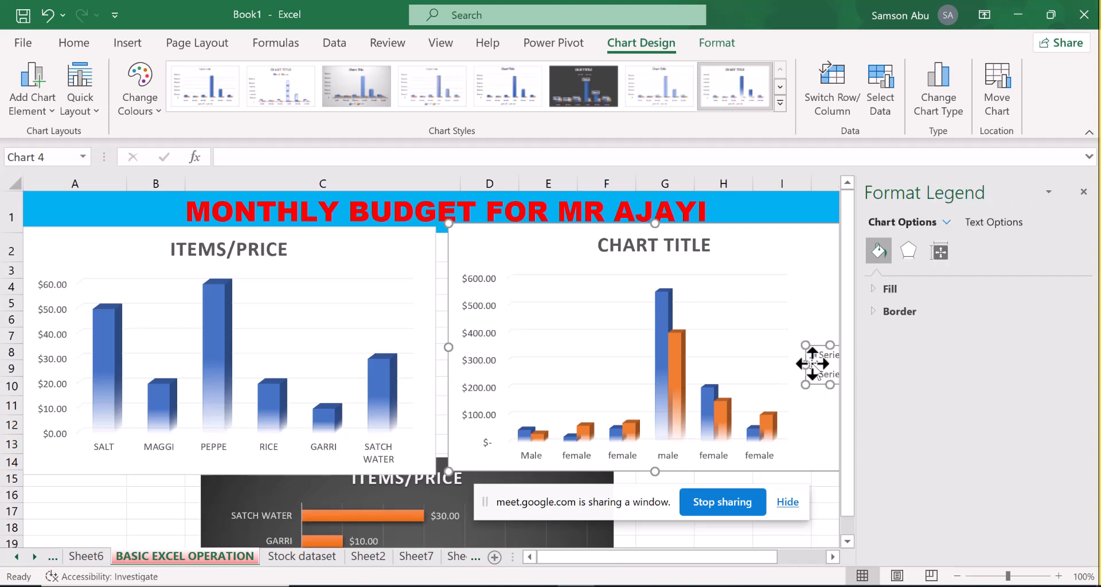
click(1083, 192)
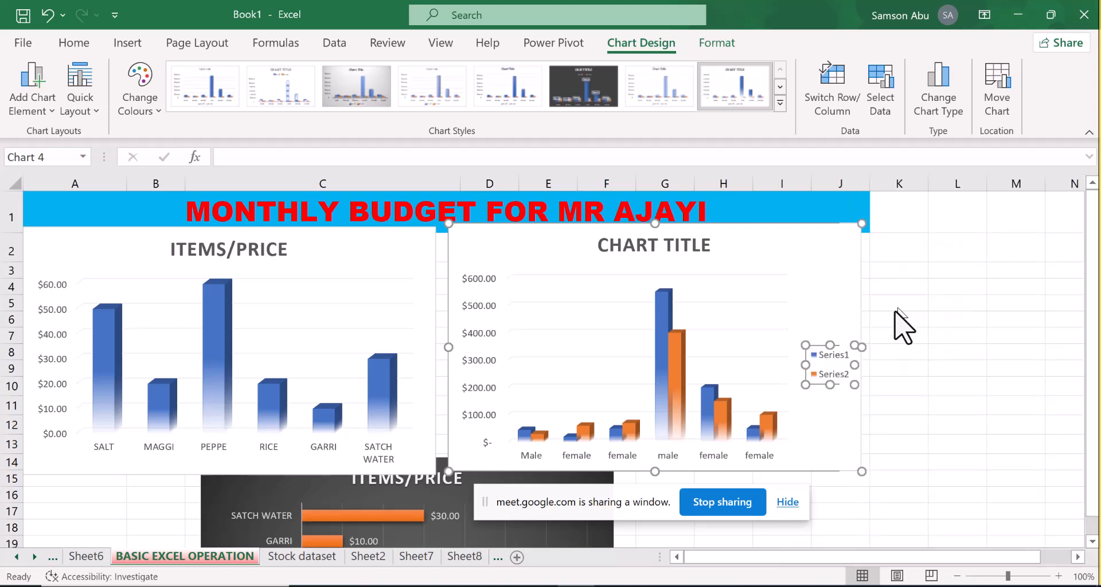
double_click(852, 362)
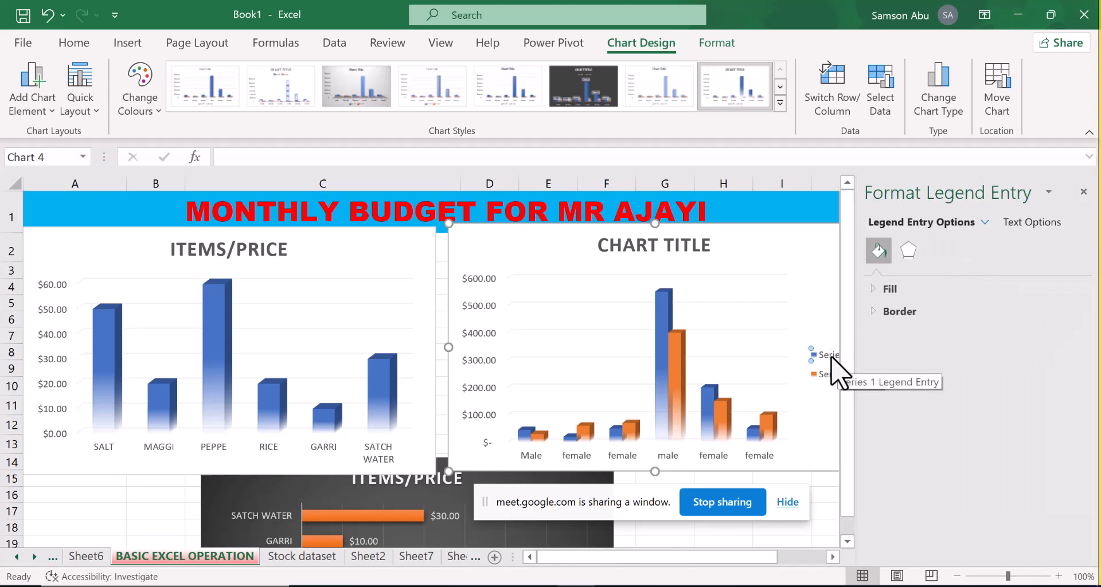
right_click(830, 356)
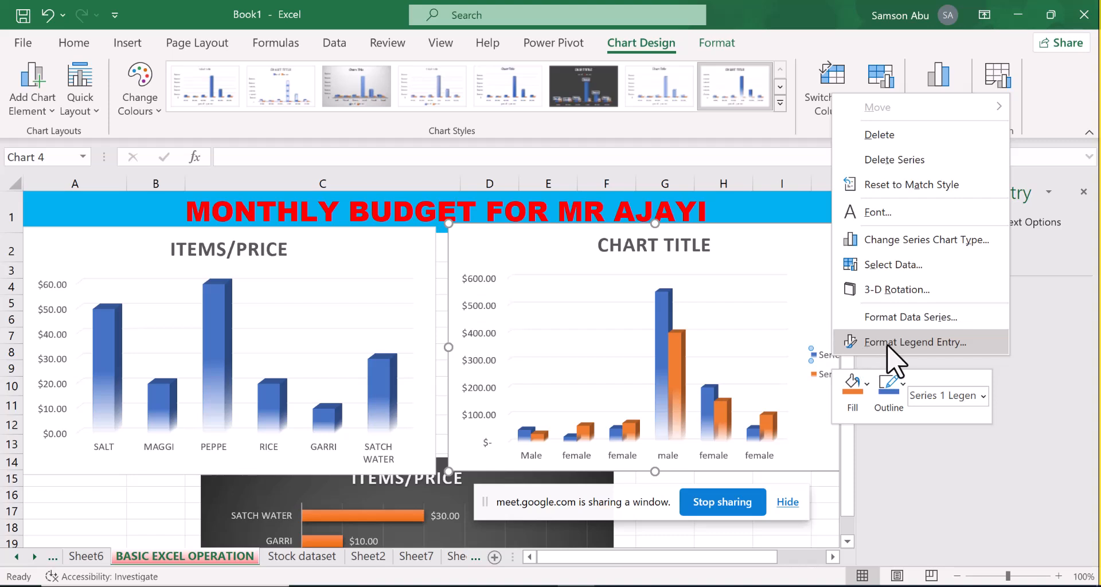
click(915, 342)
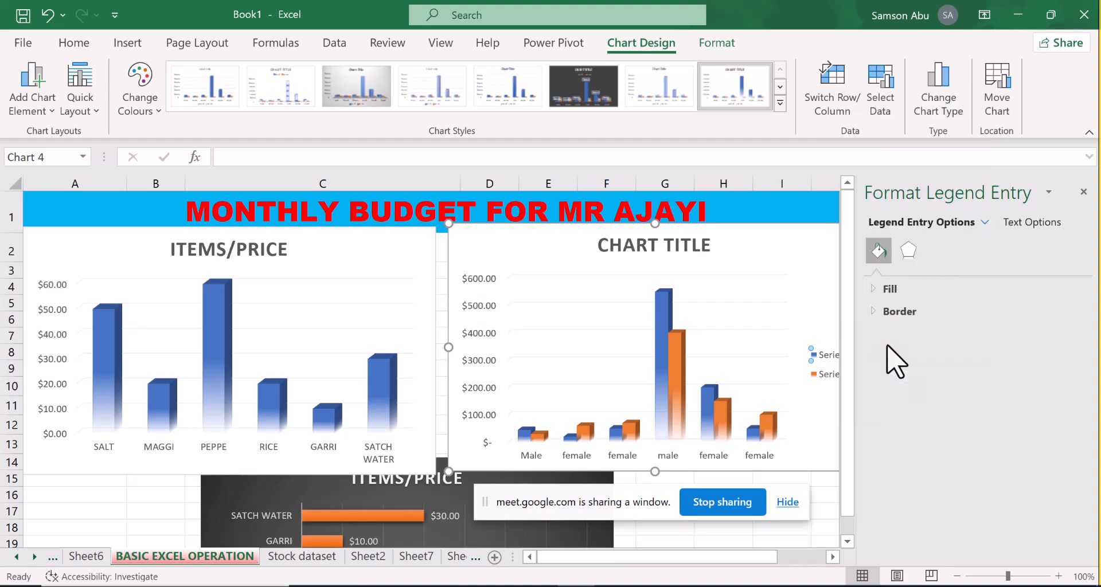
click(1083, 191)
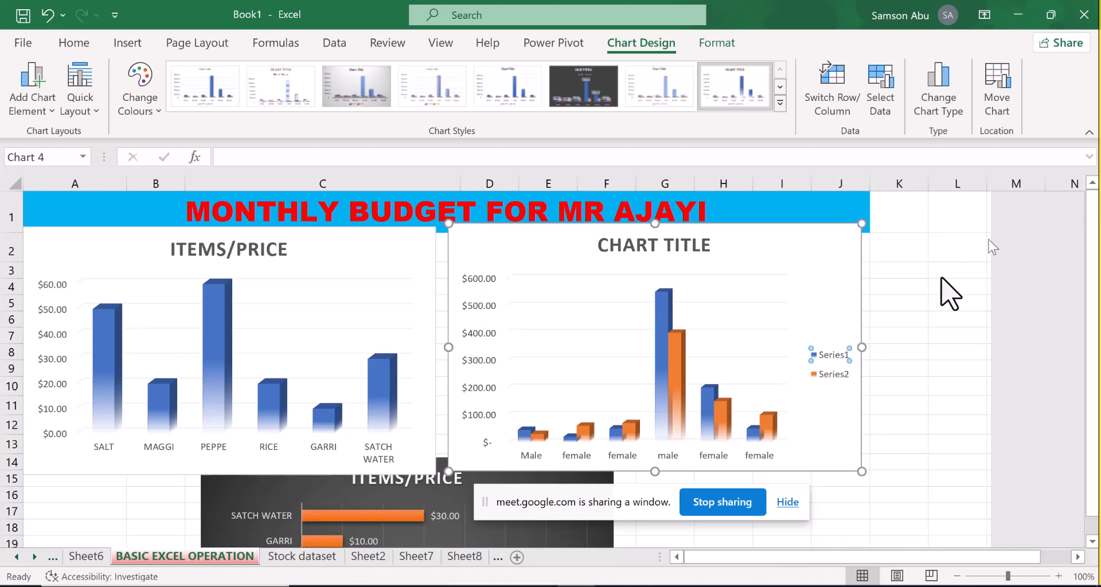
Try to rename the Series1 legend entry to "selling price" through its chart element name
right_click(846, 356)
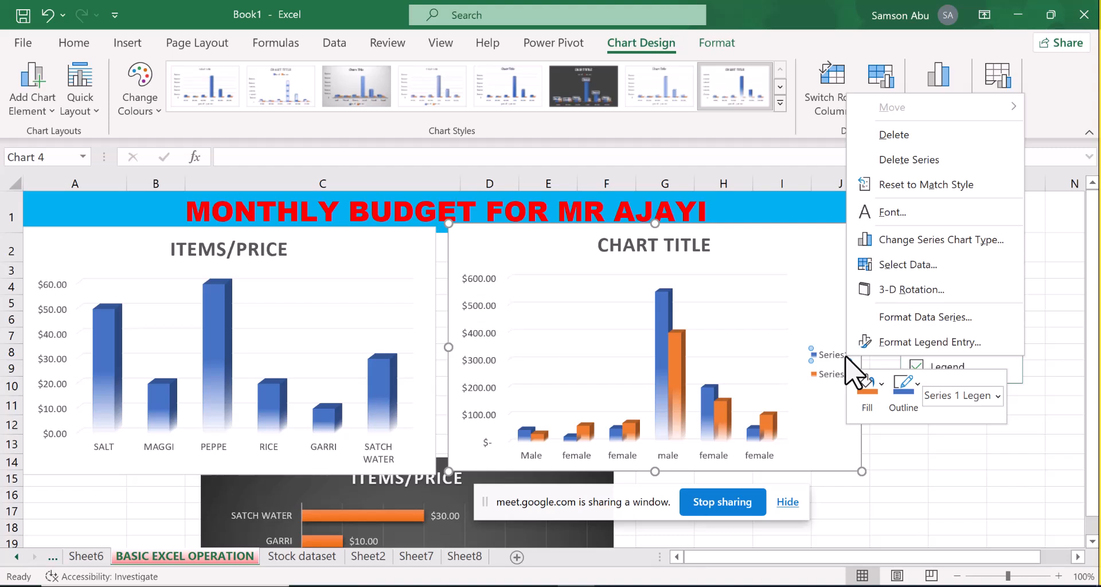
click(958, 396)
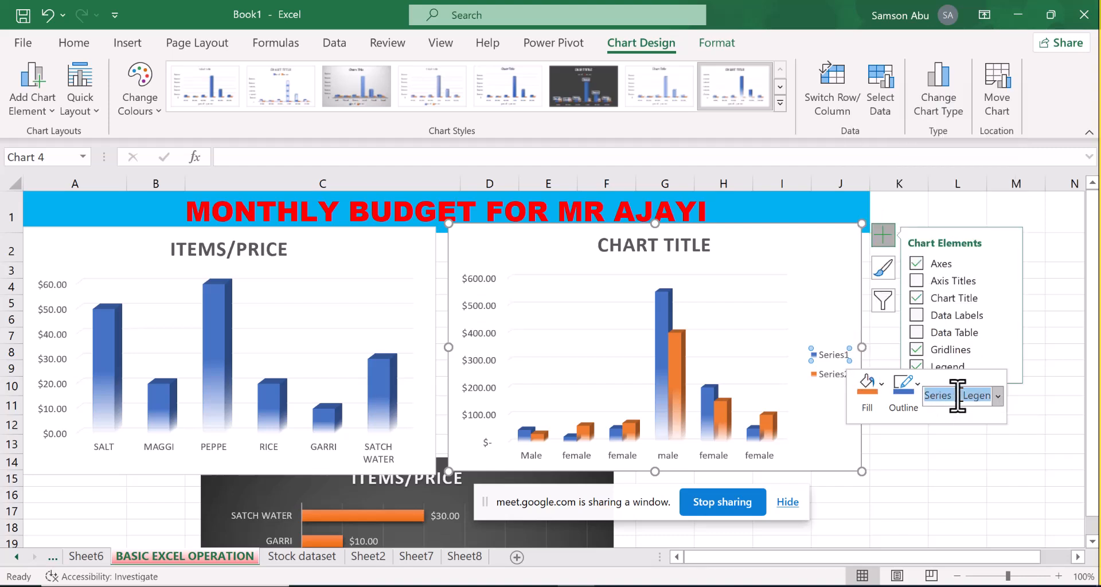
click(957, 395)
key(BackSpace)
key(BackSpace)
key(BackSpace)
key(BackSpace)
key(BackSpace)
key(BackSpace)
key(BackSpace)
text(elling price)
key(Return)
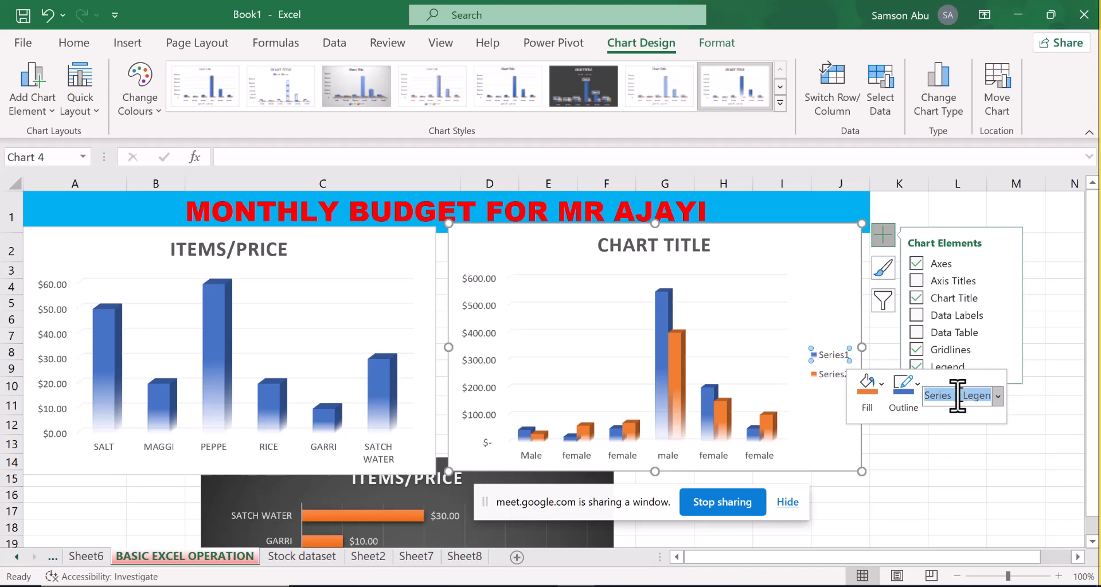
click(828, 394)
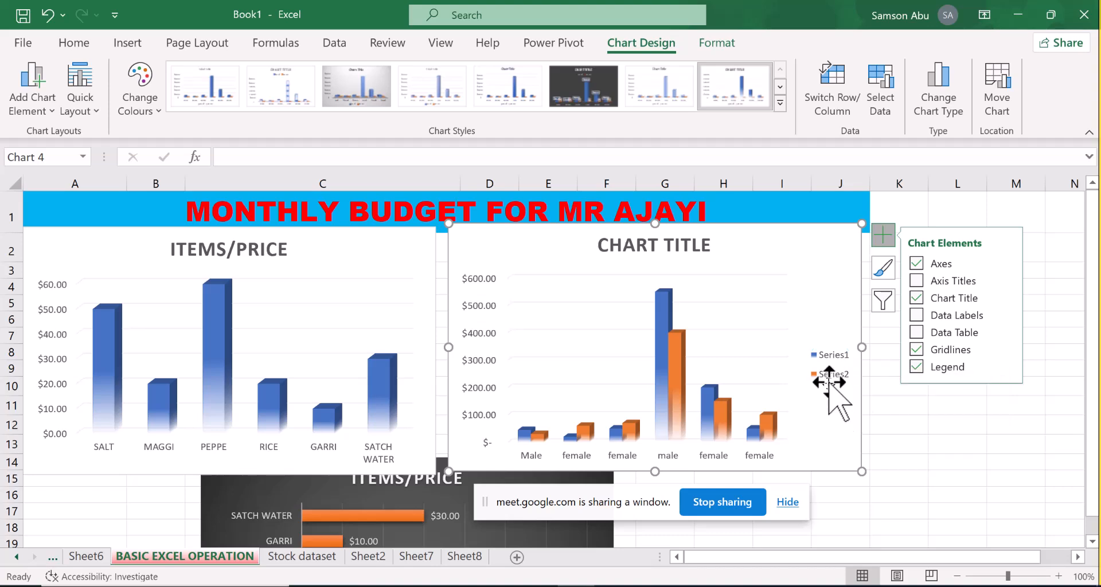
Review the effect options offered for the Series1 legend entry and close the formatting options
click(836, 357)
double_click(835, 356)
click(826, 358)
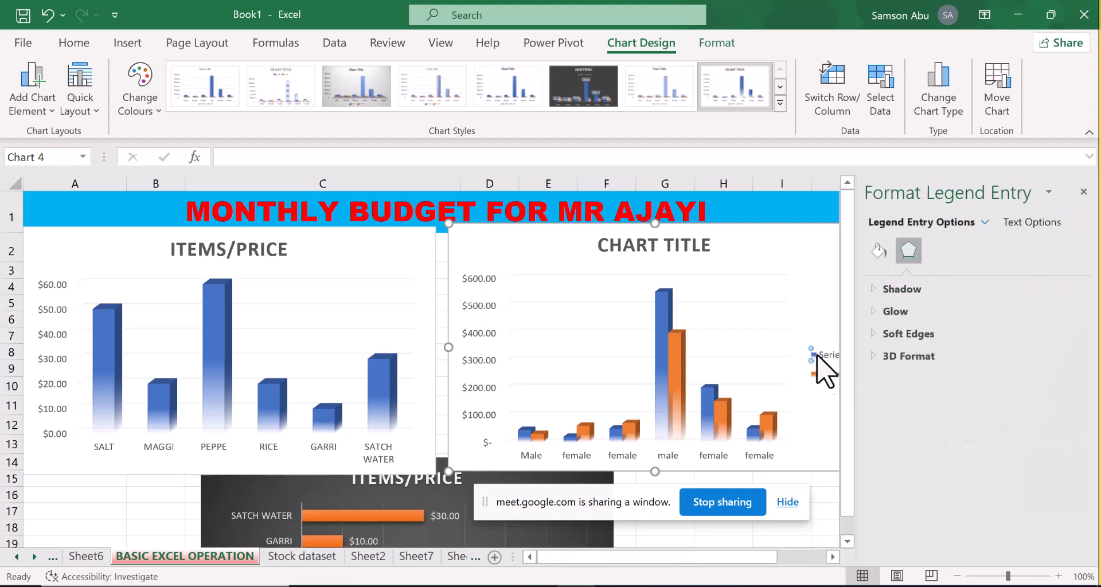
click(819, 356)
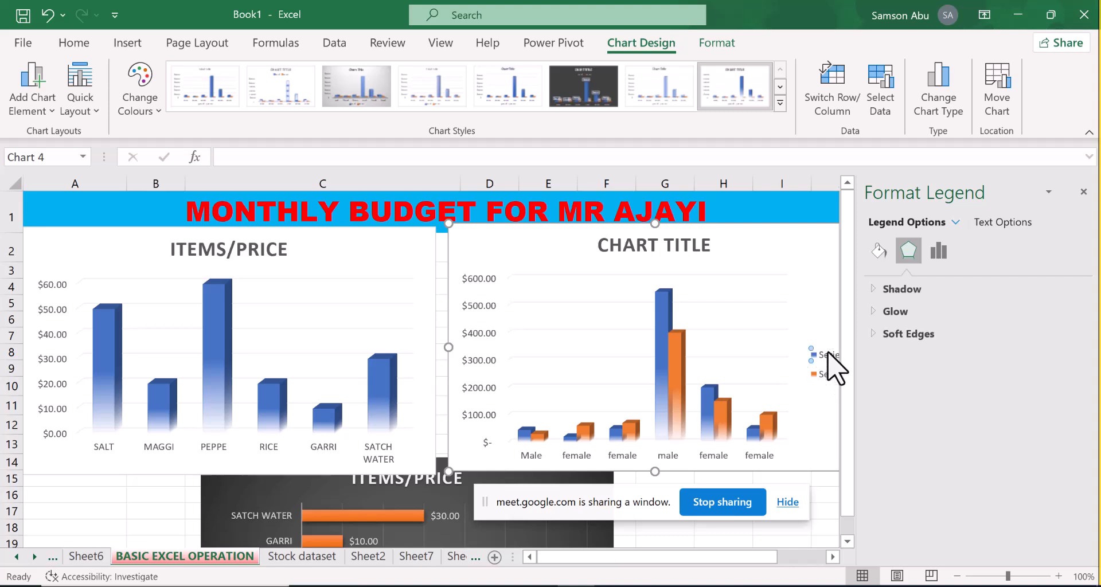
click(825, 356)
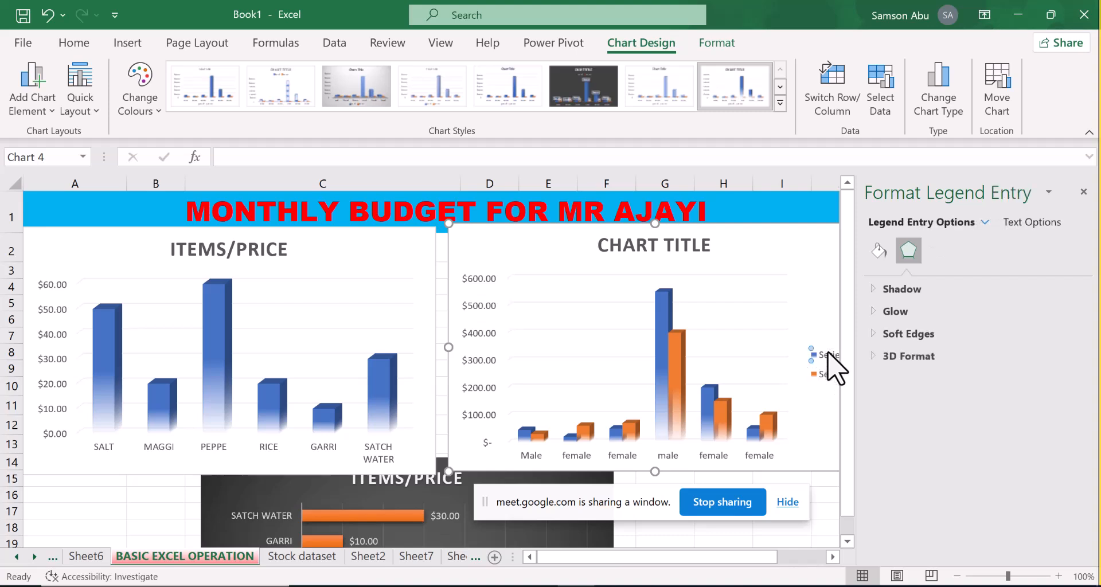
click(1084, 193)
click(884, 235)
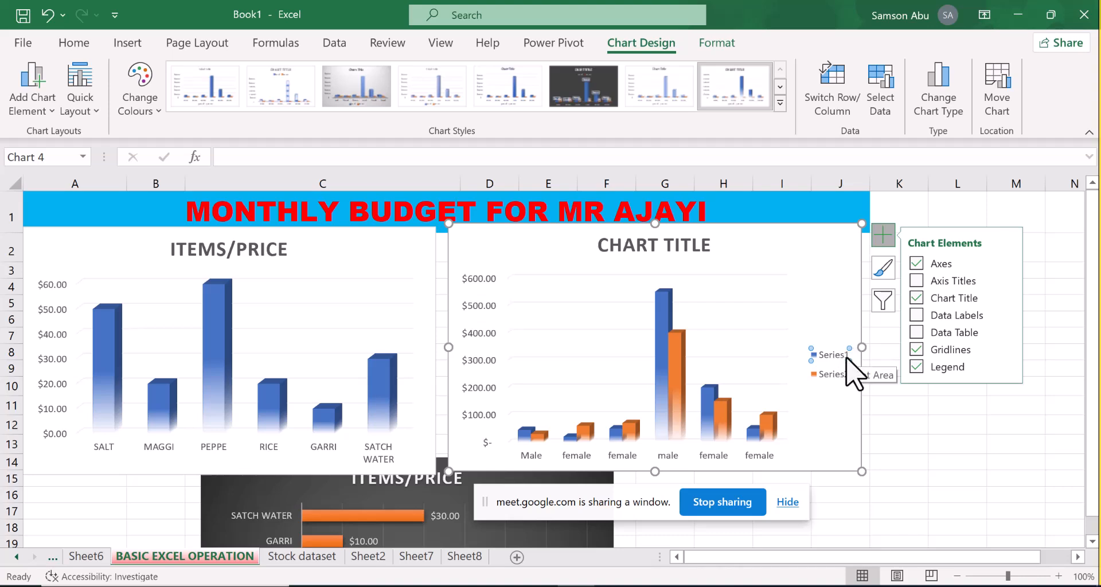
Set the column shape of Series1 in the two-series chart to Full Pyramid in its data series formatting
right_click(847, 356)
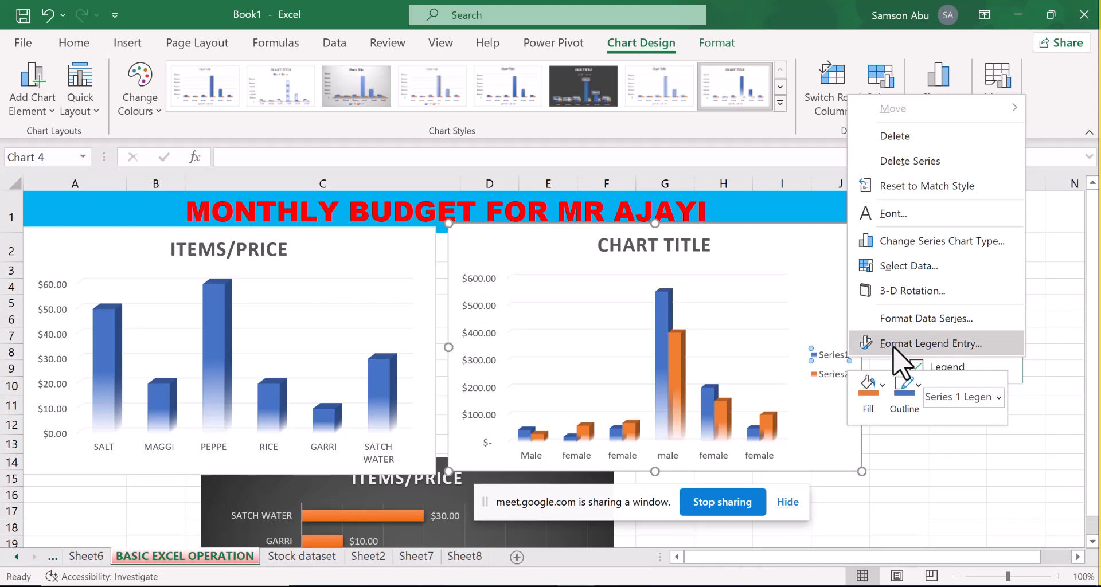
click(889, 321)
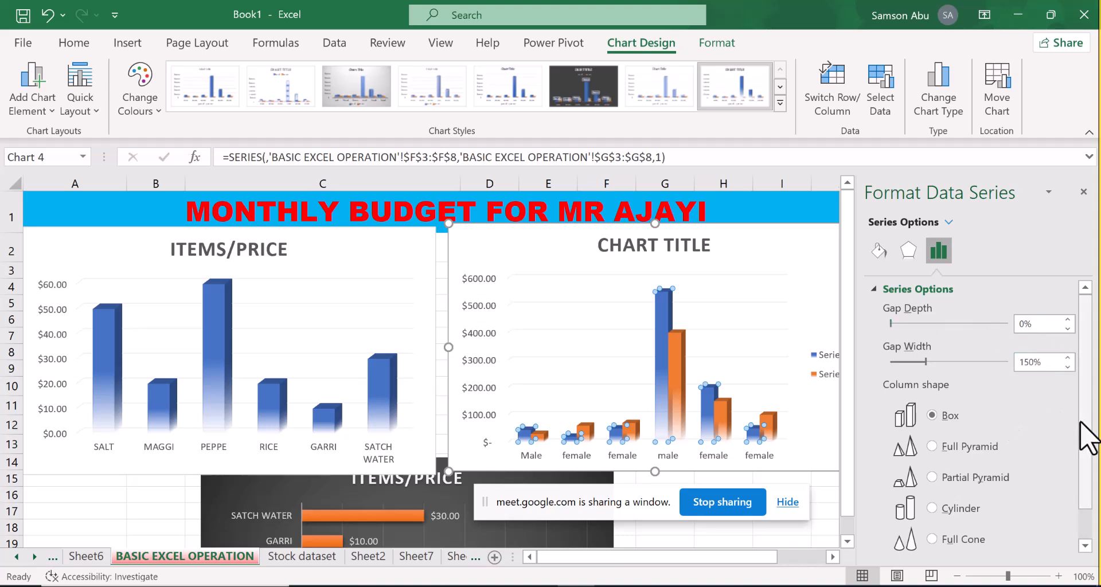
drag(1083, 438, 1081, 513)
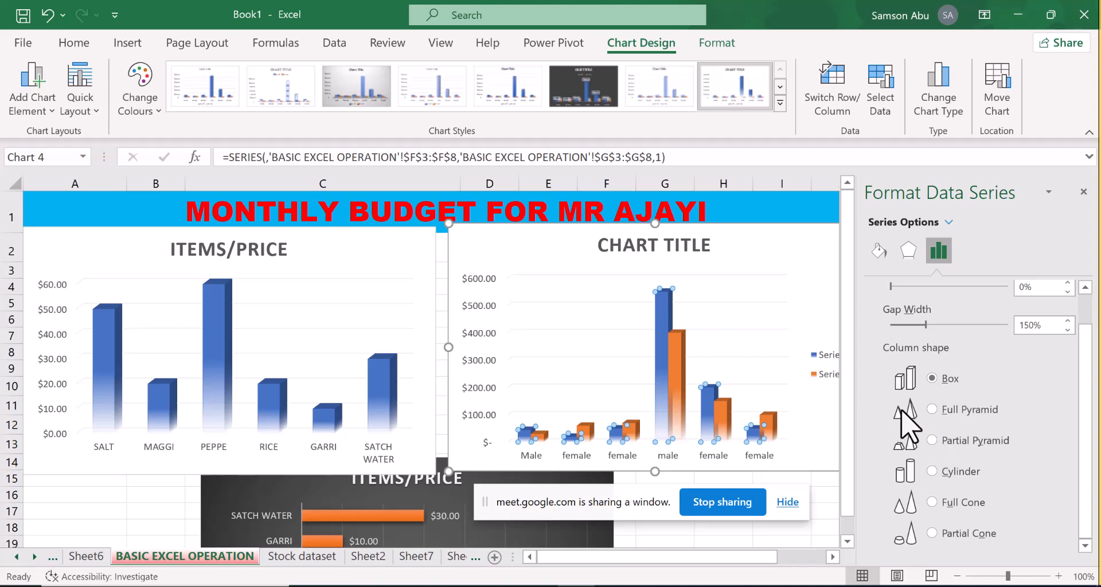
click(931, 409)
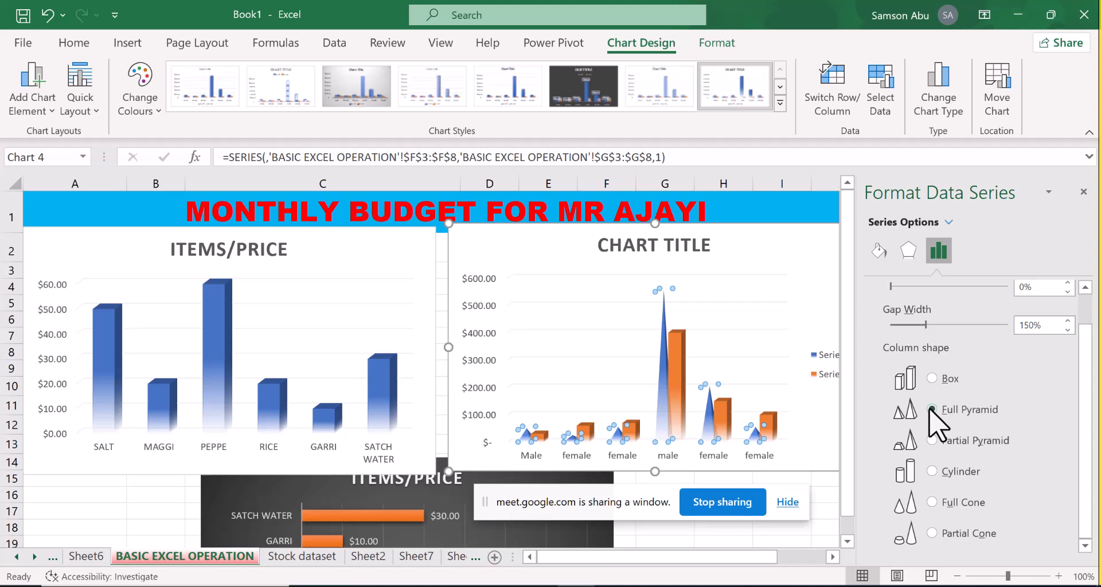
Try Partial Pyramid, Cylinder, Full Cone, Partial Cone and Box shapes on Series1, return to Full Pyramid and close the formatting options
click(933, 440)
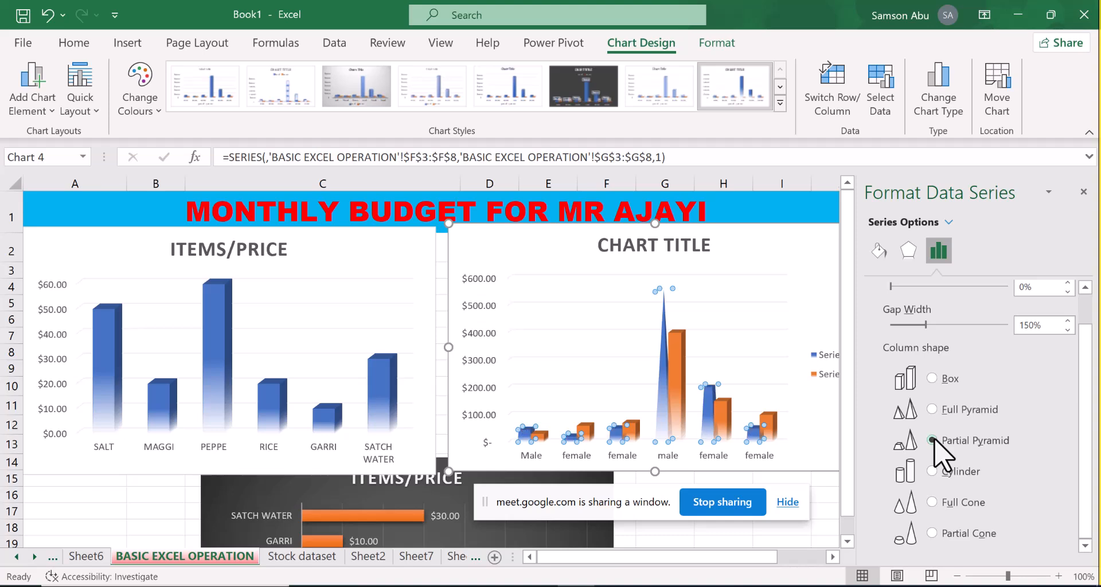
click(932, 471)
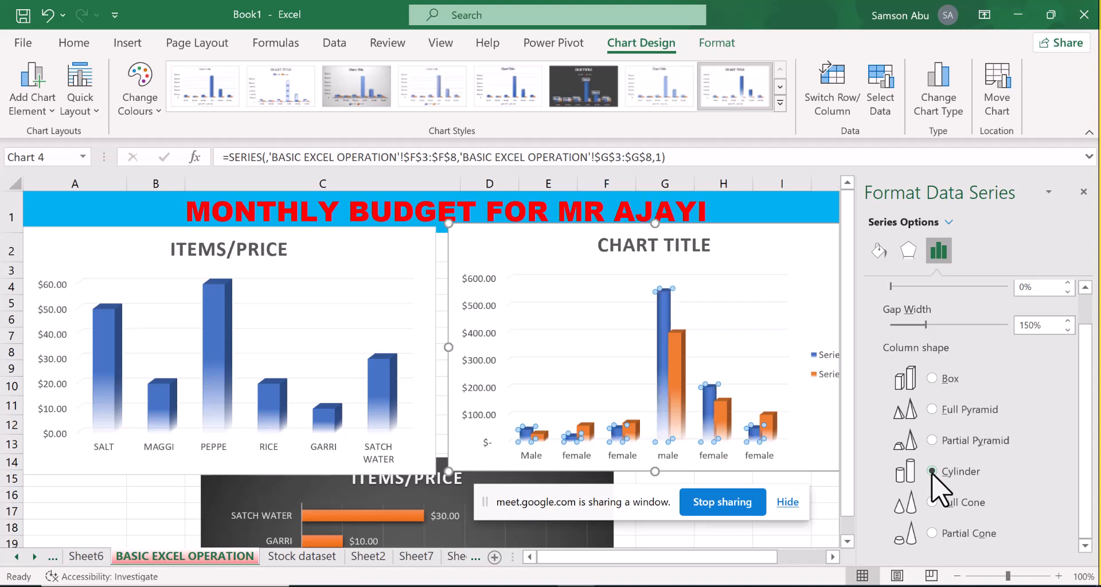
click(931, 502)
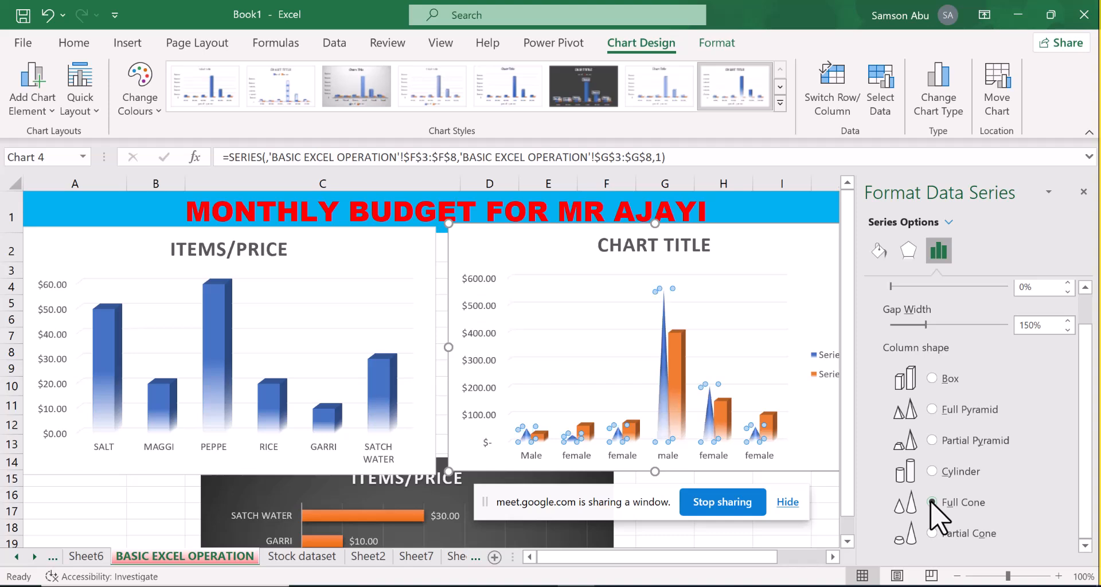
click(932, 532)
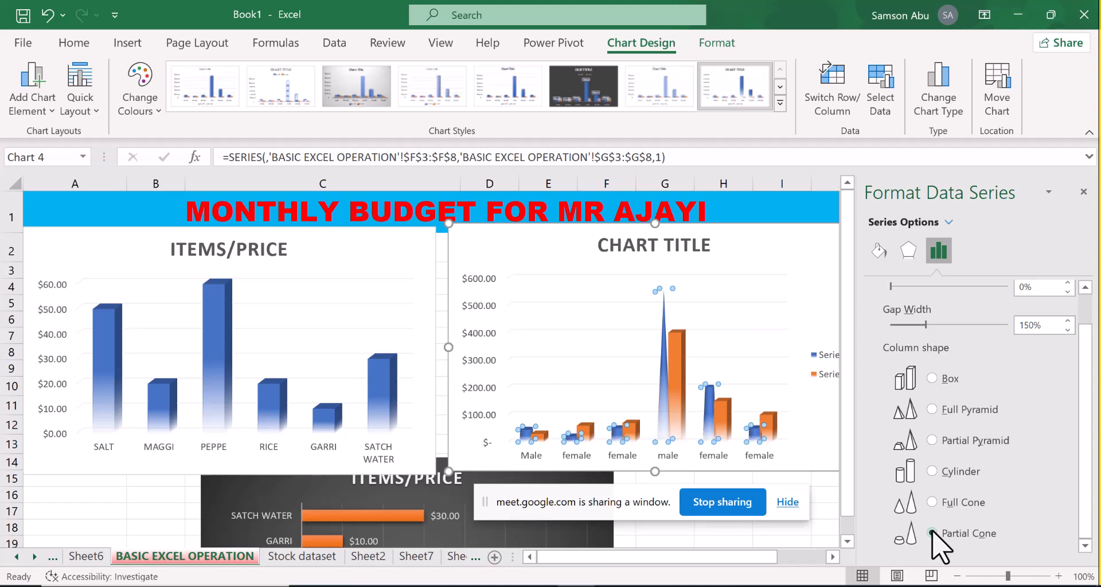
click(932, 378)
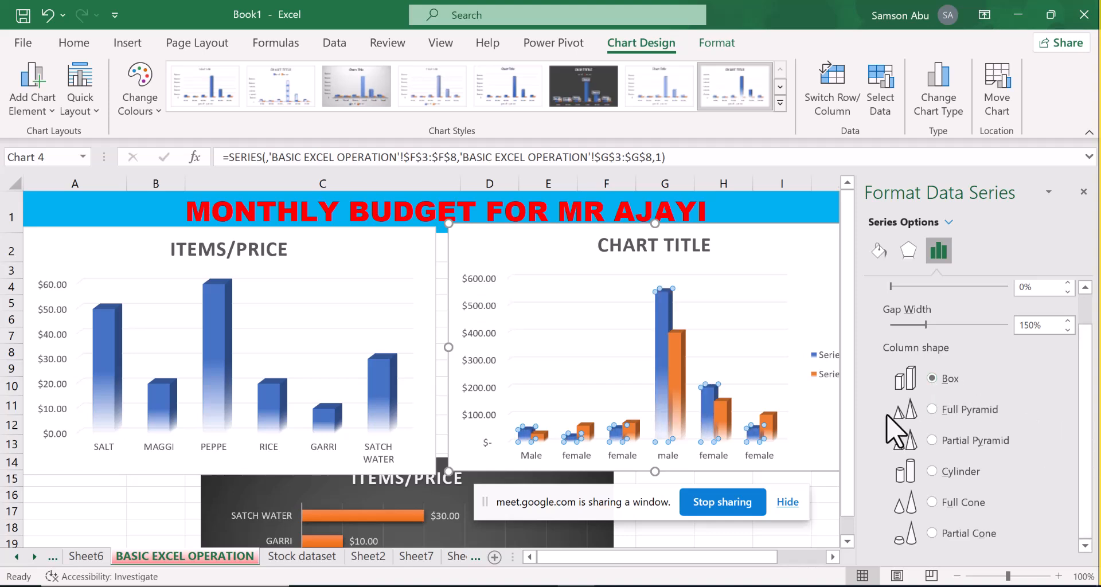
click(931, 408)
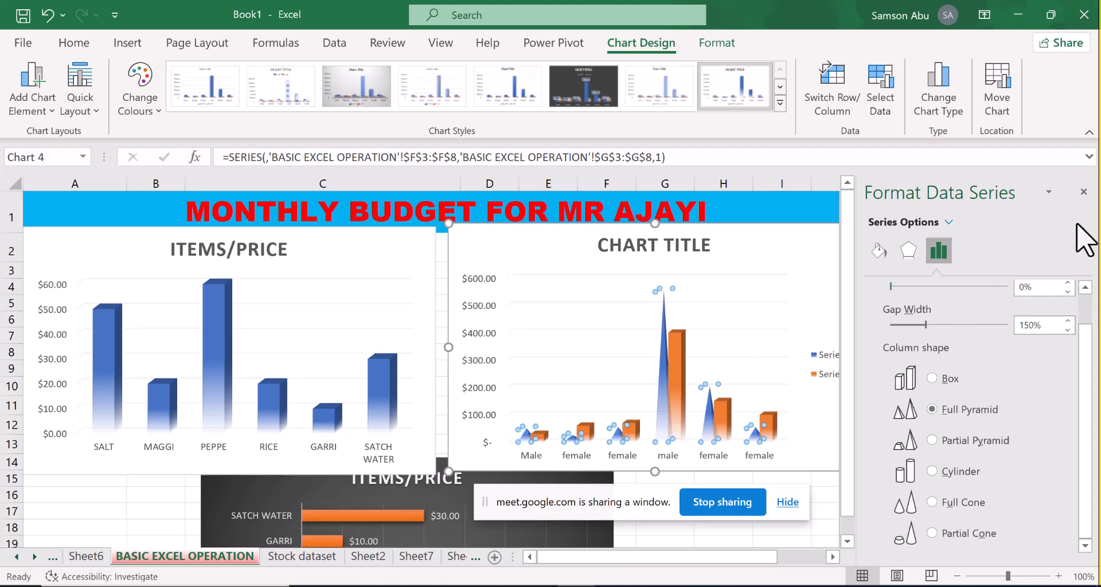
click(1050, 191)
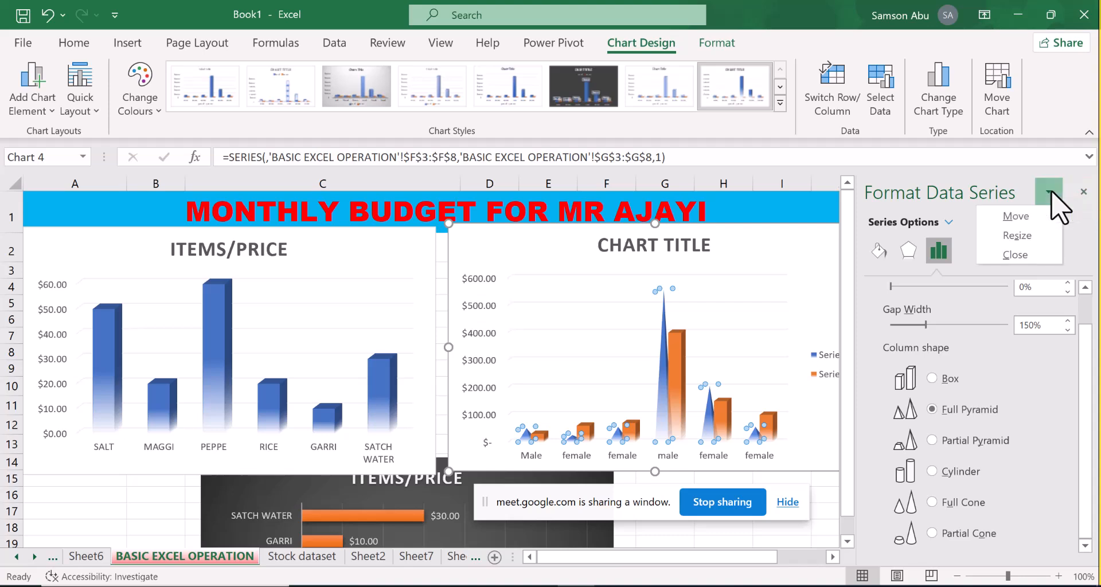
click(1083, 192)
click(1083, 192)
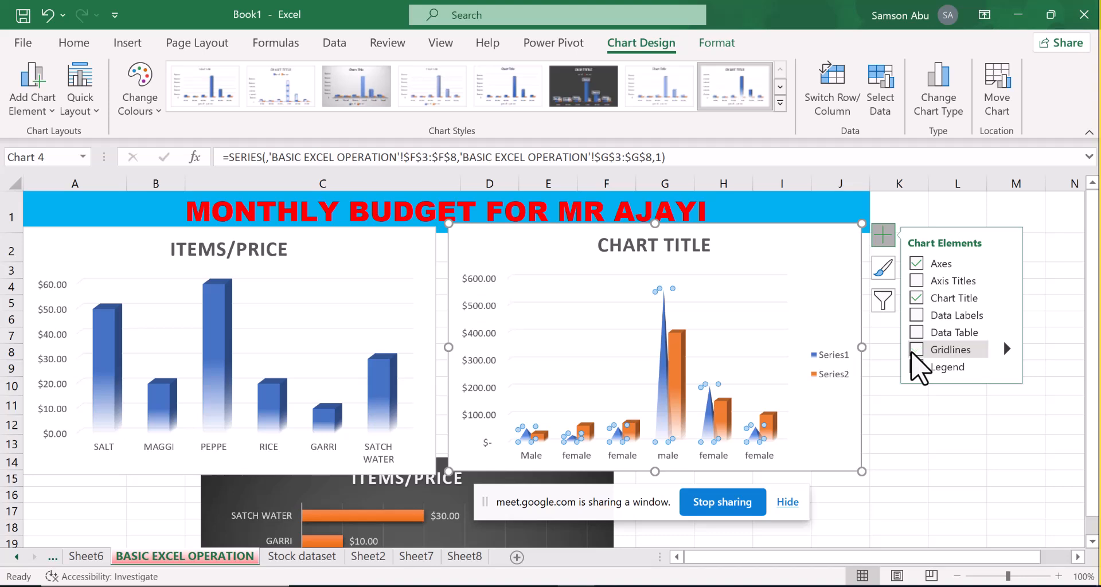
Remove the gridlines from the two-series chart, view its legend formatting options and close them
click(917, 350)
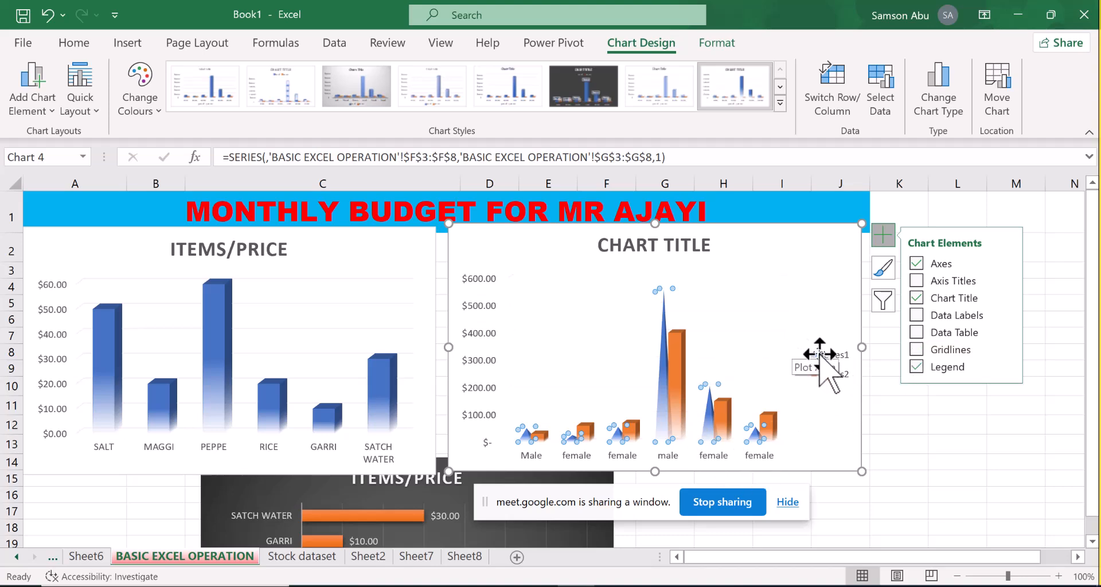
double_click(821, 355)
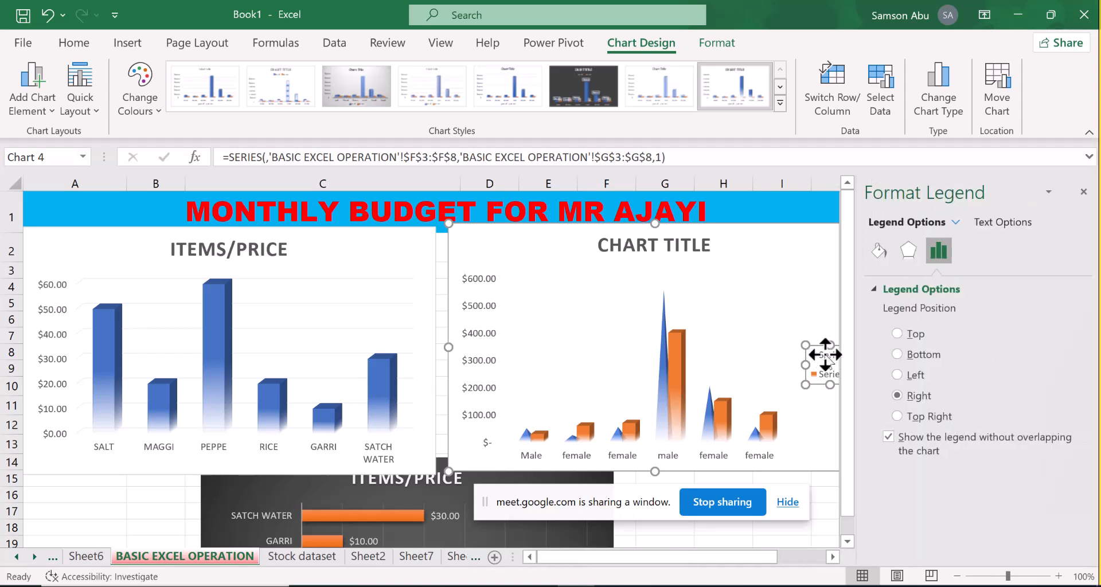
click(823, 355)
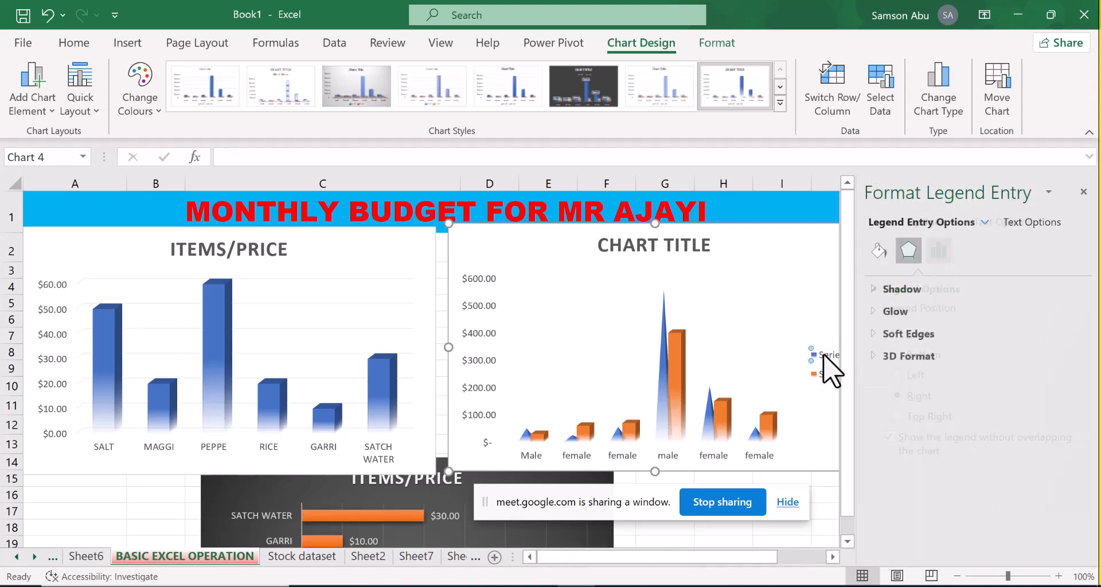
click(754, 287)
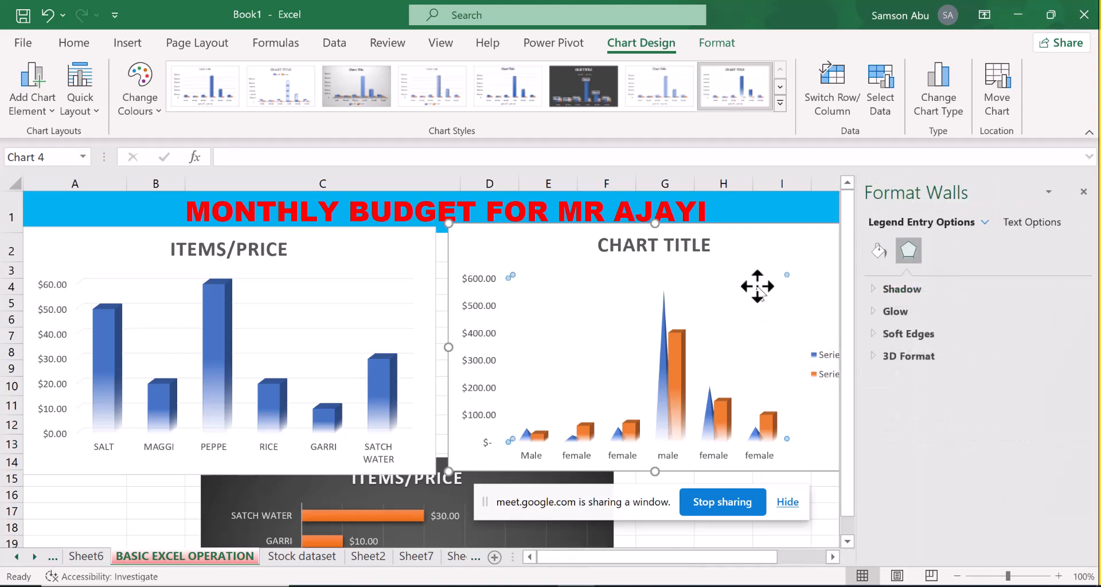
click(1084, 192)
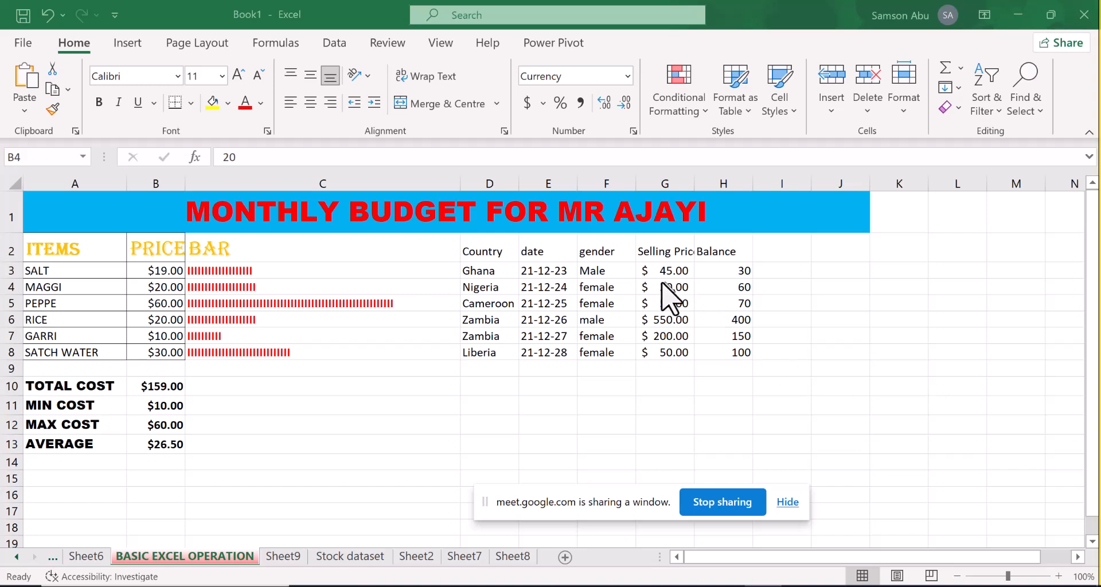
Try a 3D pie chart on the gender cells F3:F8 alone and delete it
drag(605, 270, 585, 349)
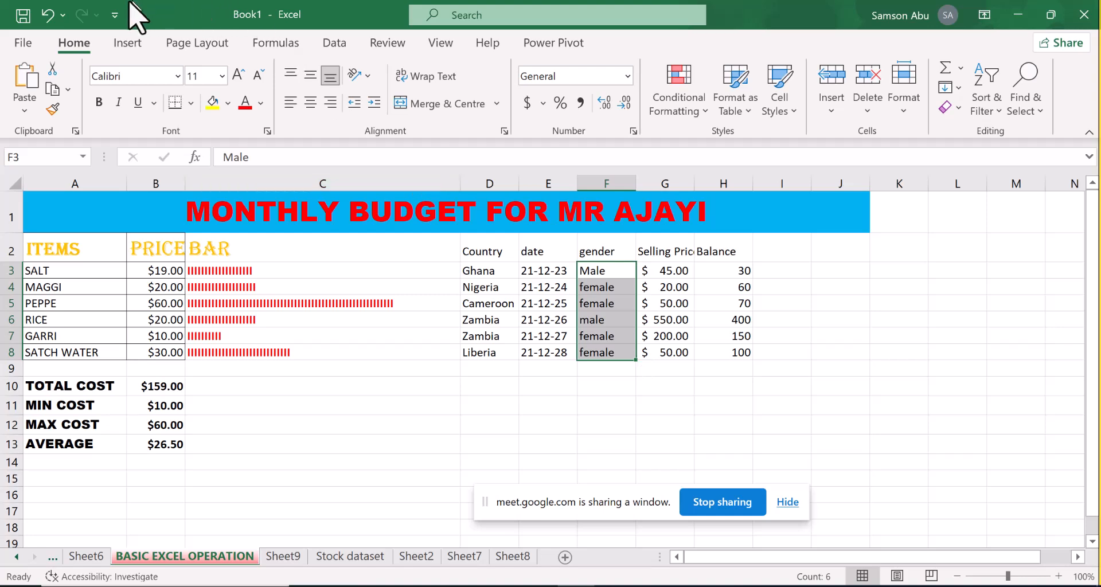
click(138, 46)
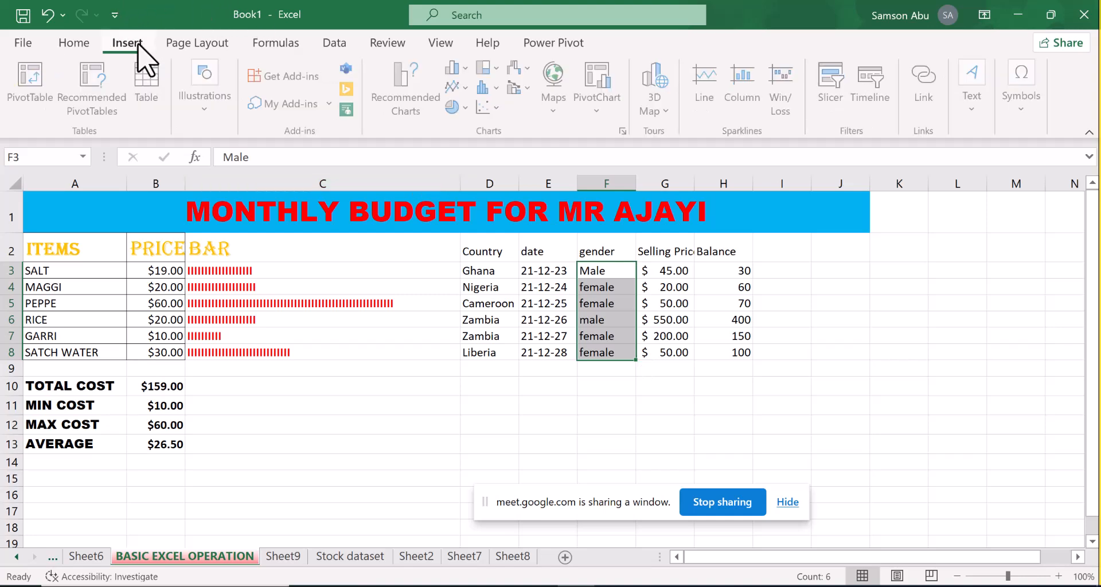
click(463, 112)
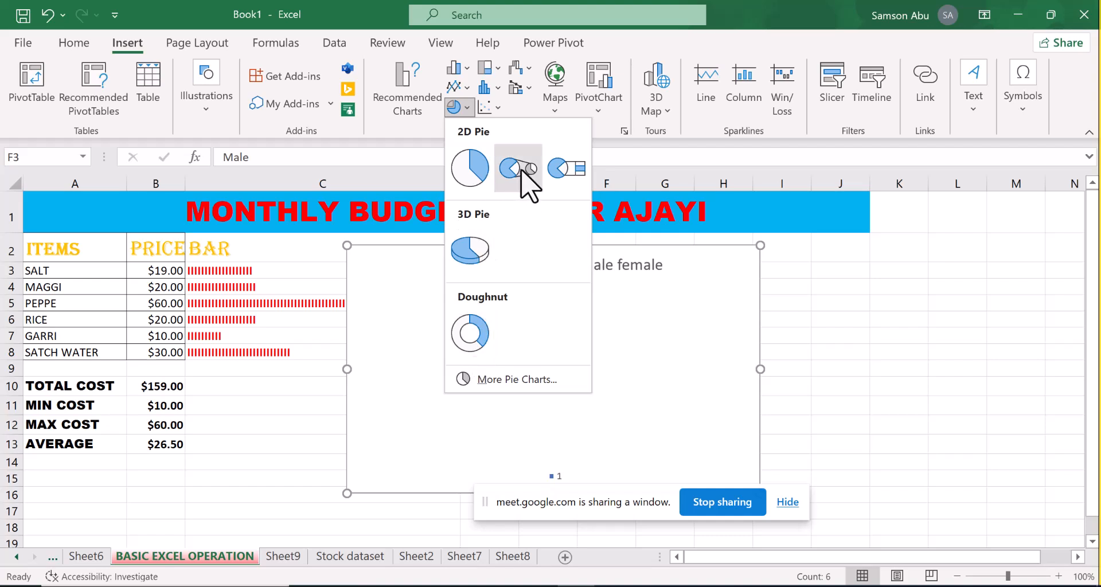
click(470, 253)
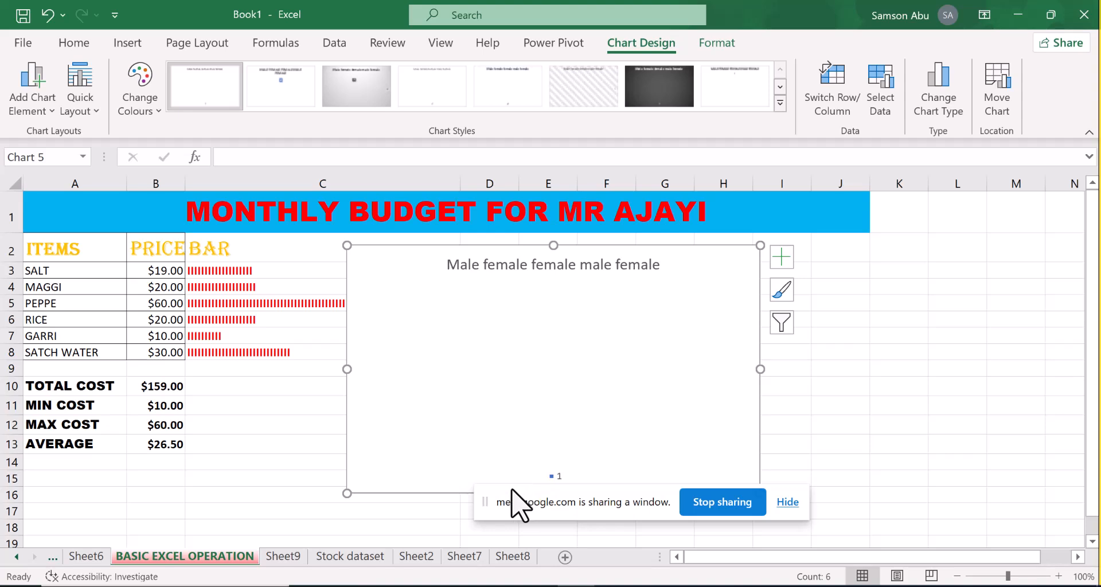
drag(525, 493, 814, 467)
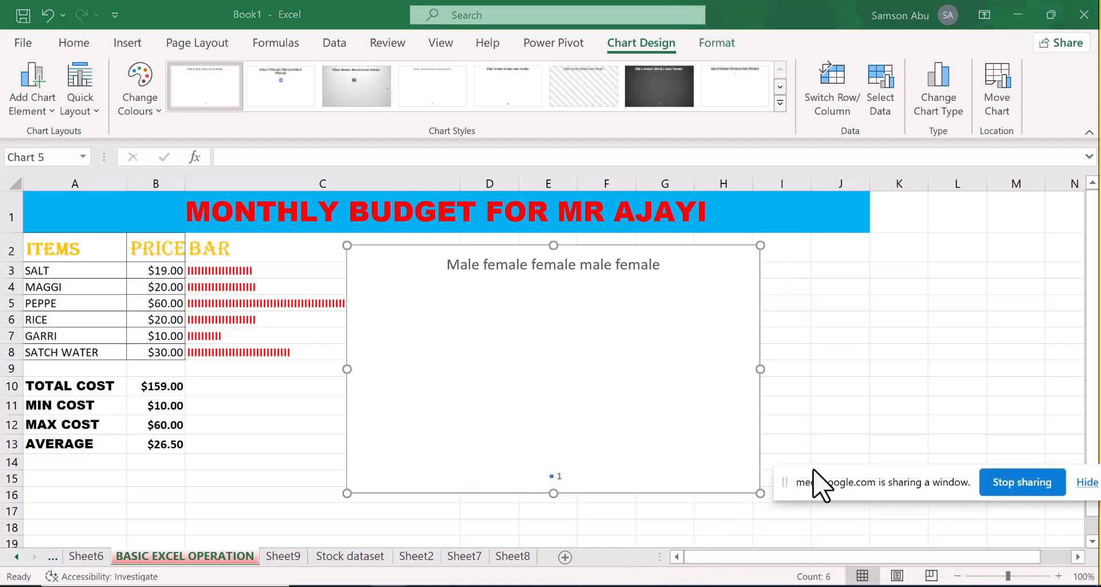
click(422, 258)
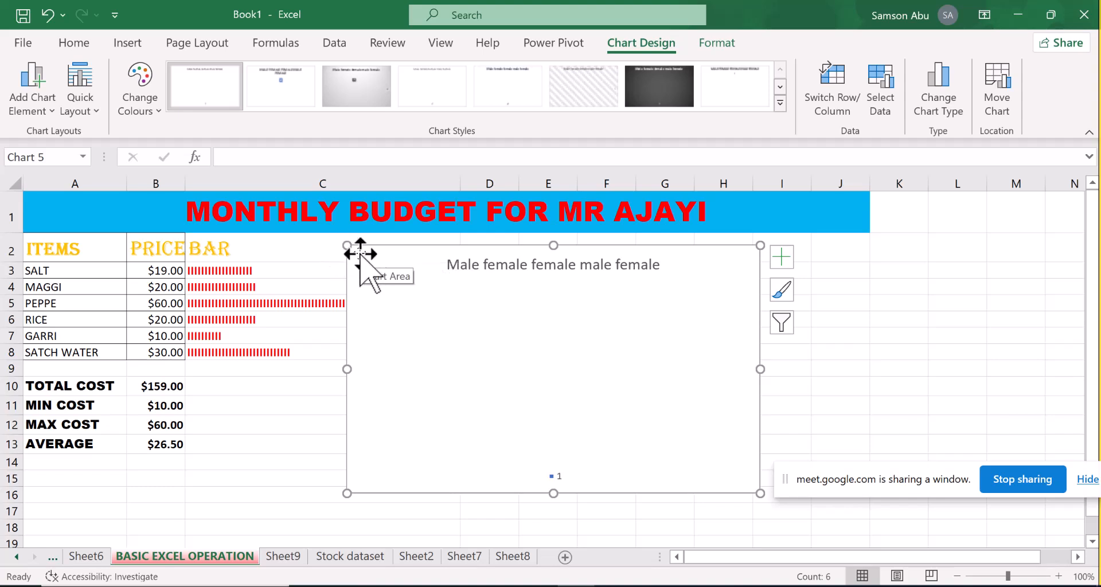
mouse_move(360, 254)
mouse_down()
mouse_move(239, 248)
mouse_move(210, 267)
mouse_up()
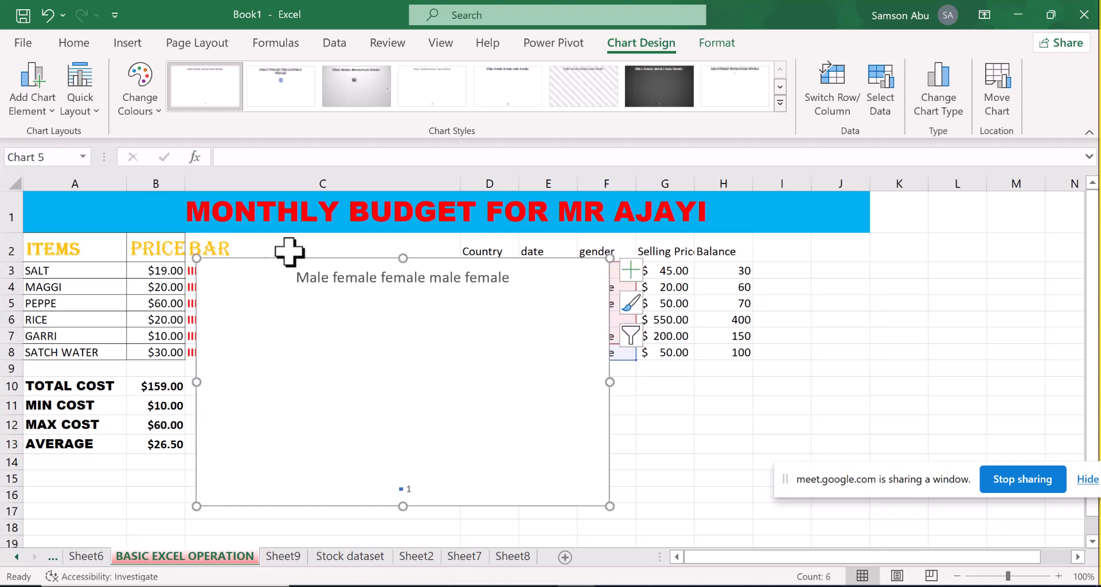
key(Delete)
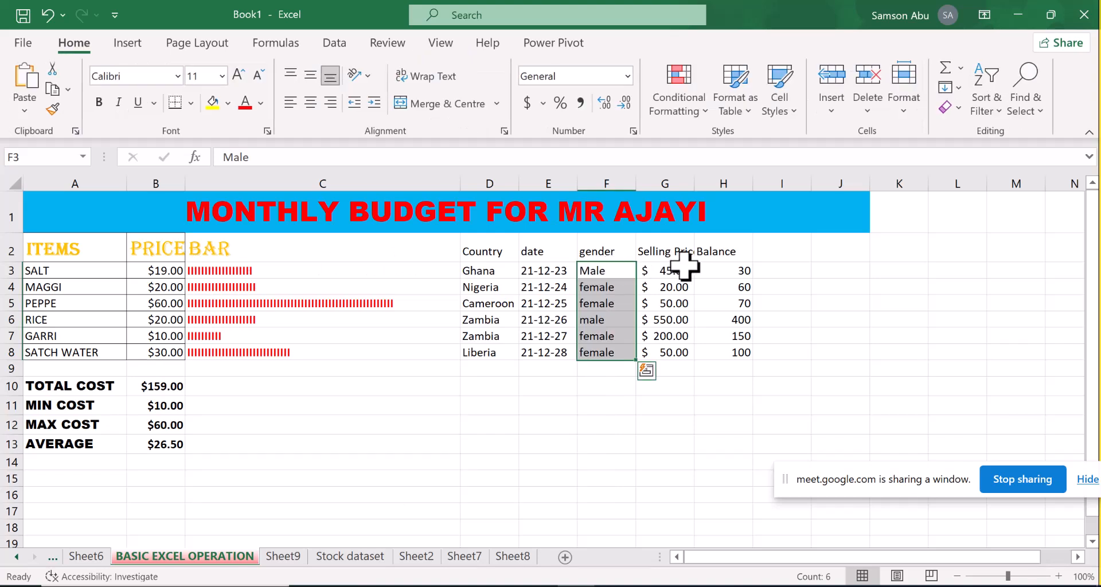
drag(590, 405, 462, 371)
click(457, 368)
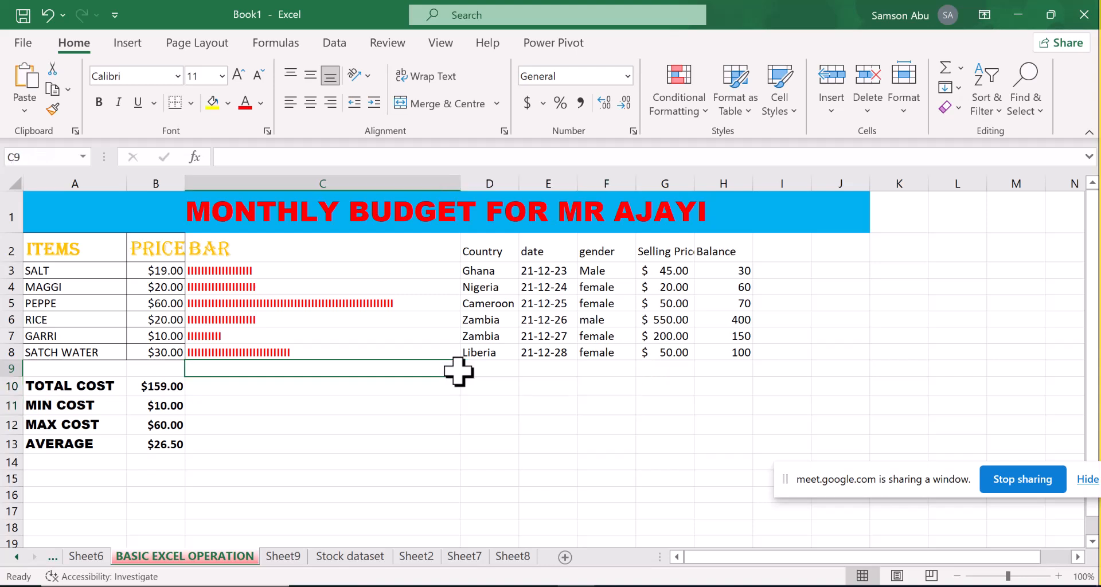
Insert a 2D pie chart of selling price by gender from cells F3:G8
drag(625, 274, 655, 355)
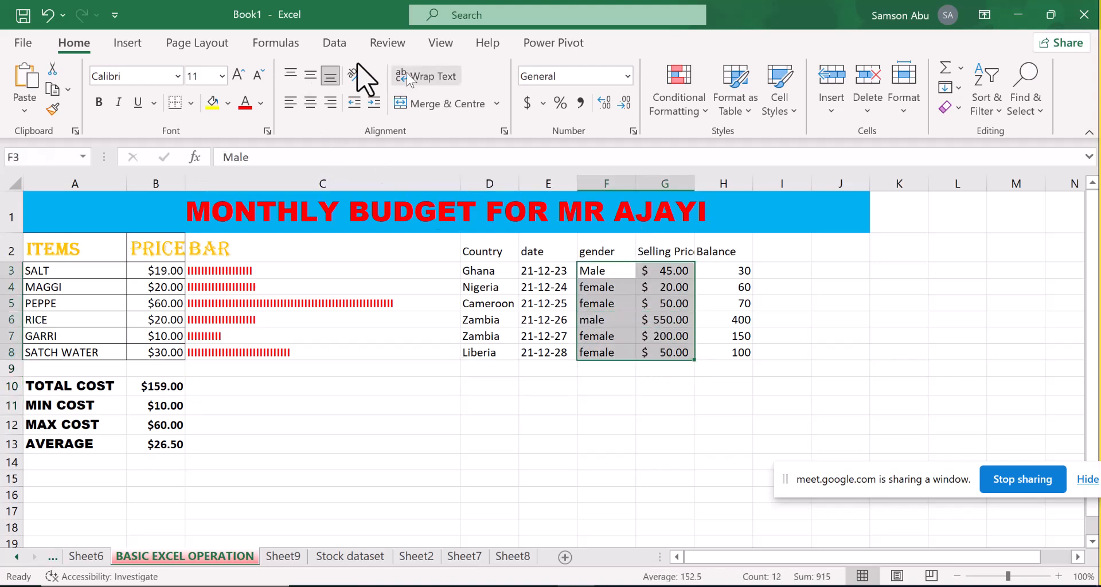
click(141, 49)
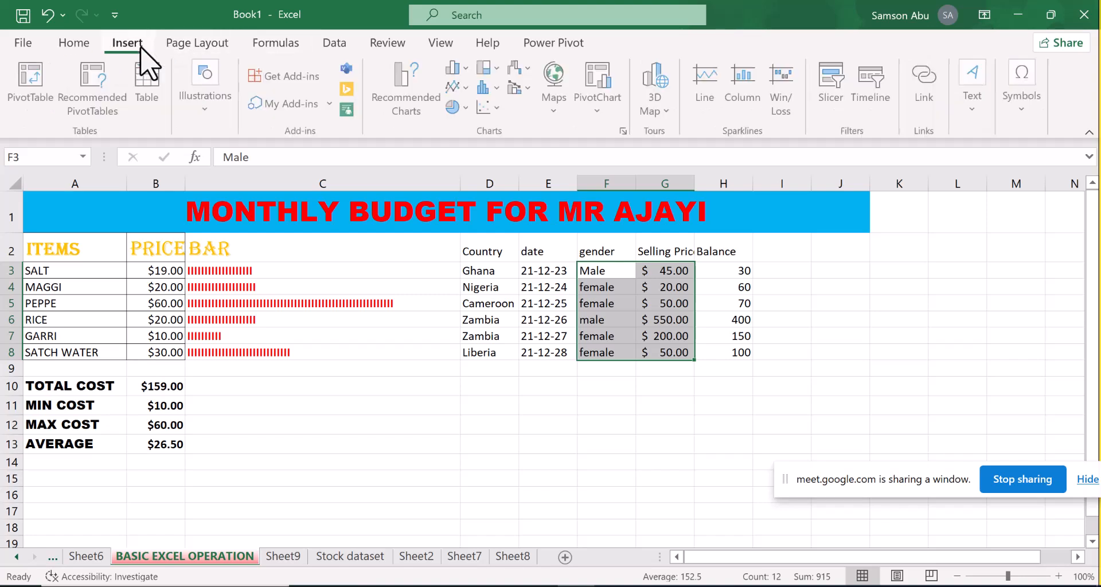
click(459, 107)
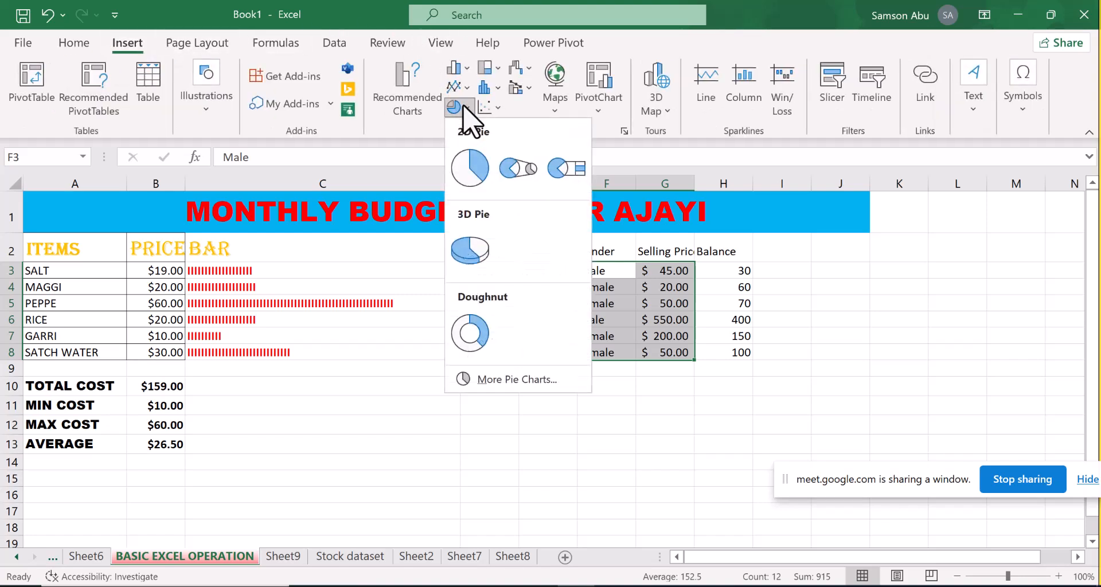
click(474, 166)
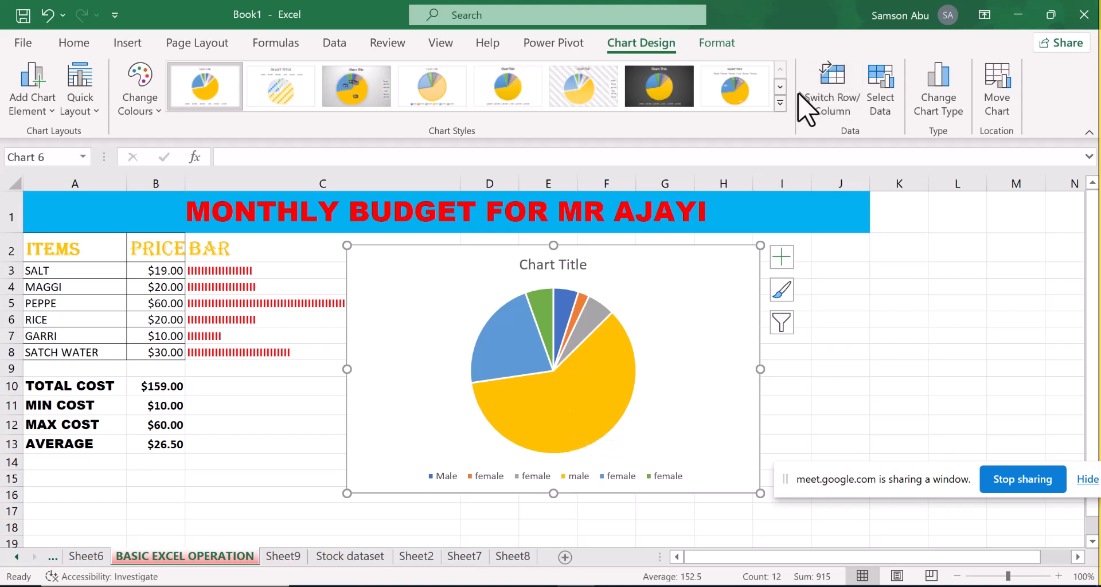
Apply Style 3 to the gender and selling price pie chart, then delete the chart
click(779, 102)
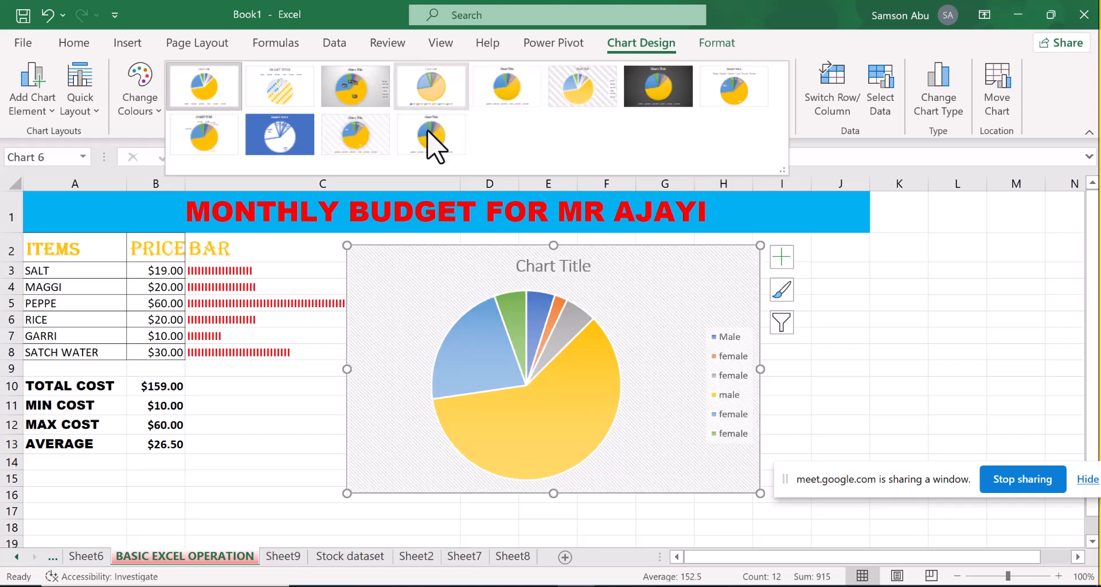
click(361, 97)
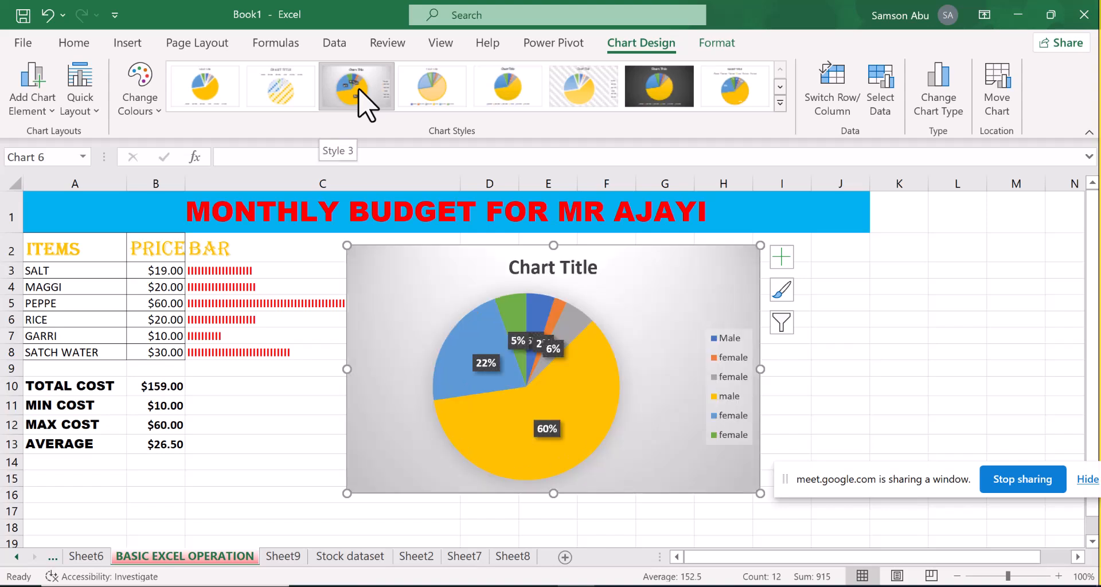
click(361, 97)
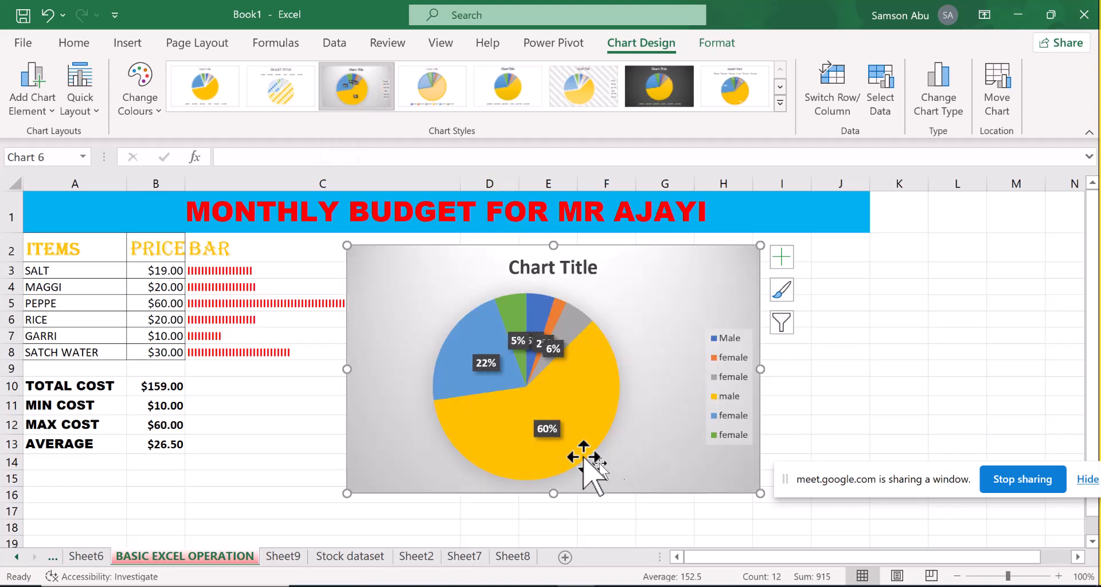
mouse_move(459, 429)
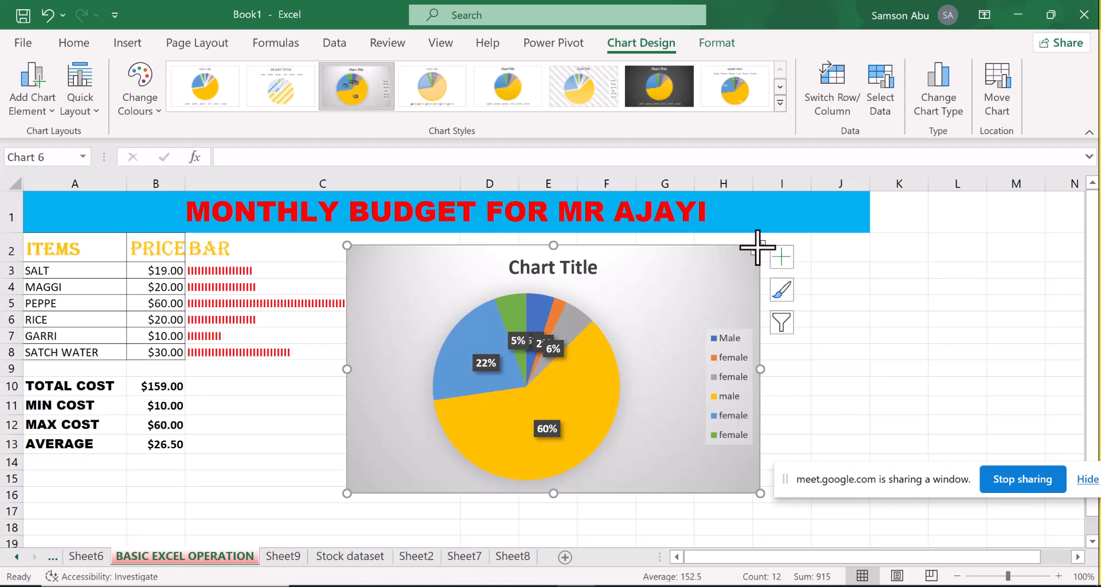
key(Delete)
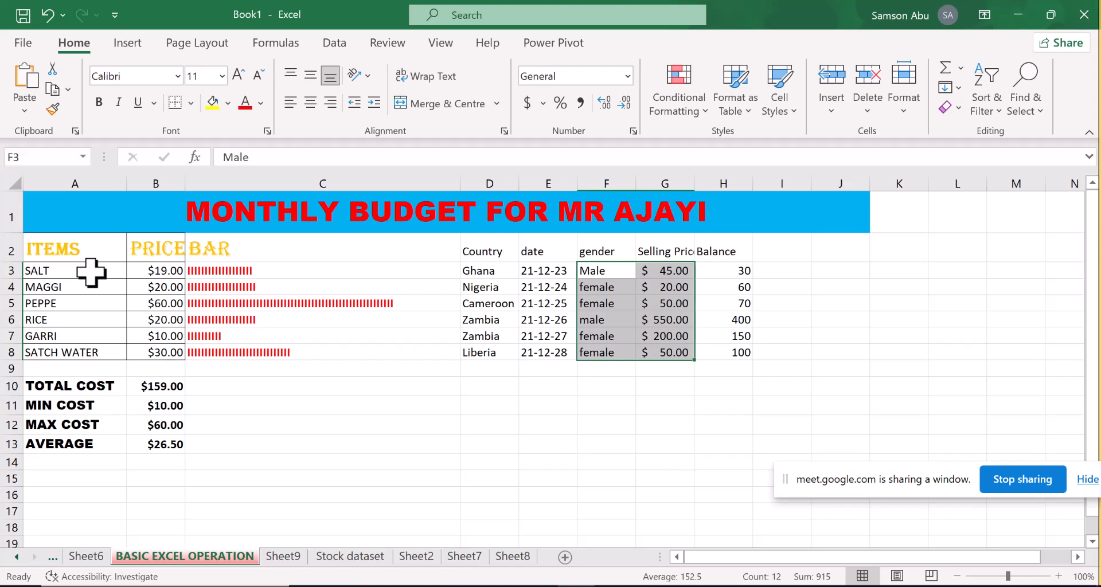
Insert a 3D pie chart of the item prices from cells A3:B8
drag(91, 272, 155, 352)
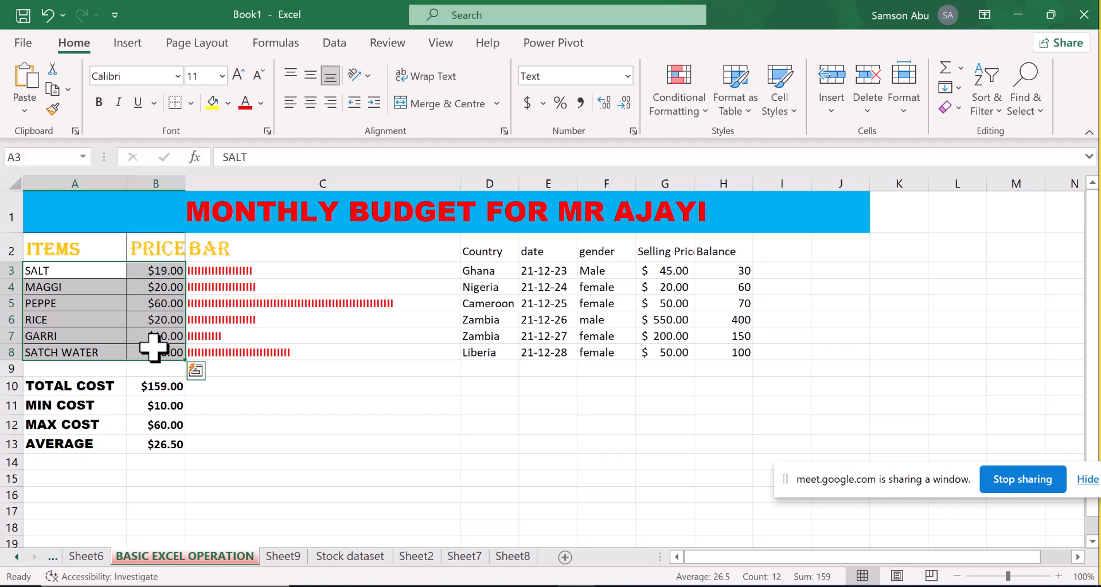
click(127, 44)
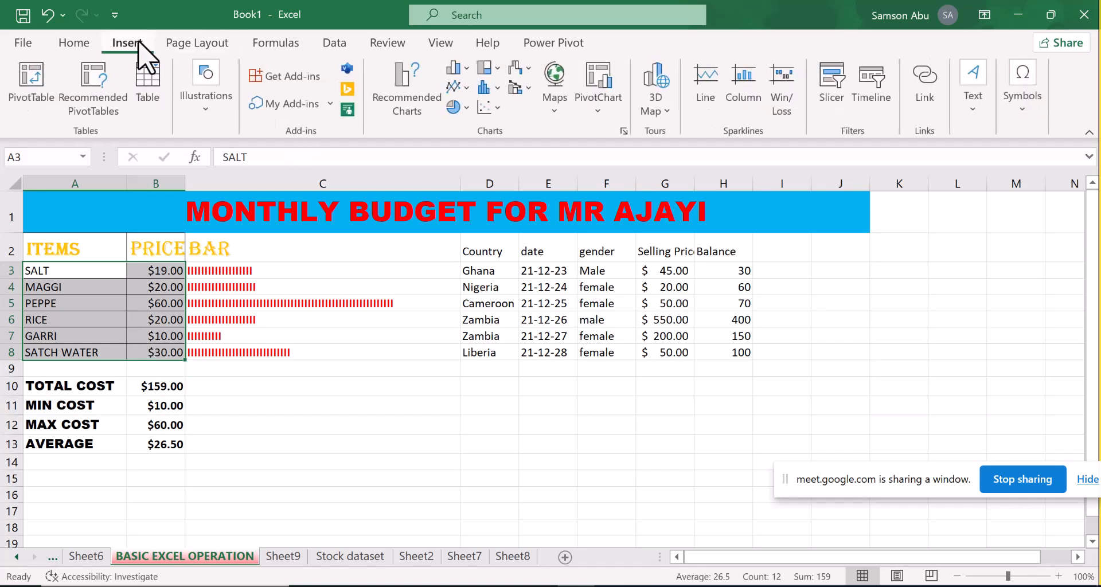
click(467, 109)
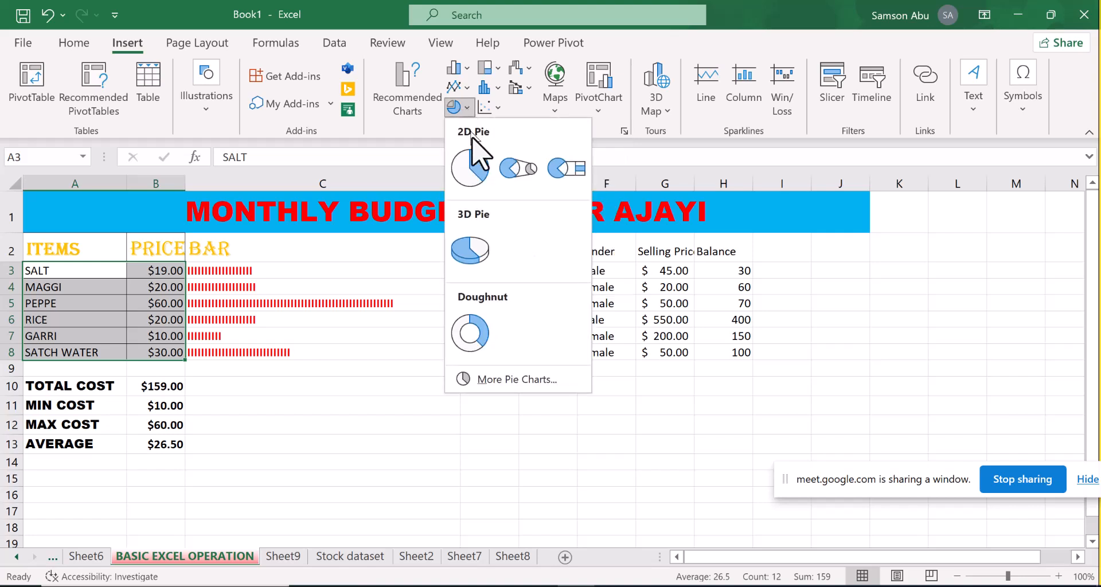
click(478, 250)
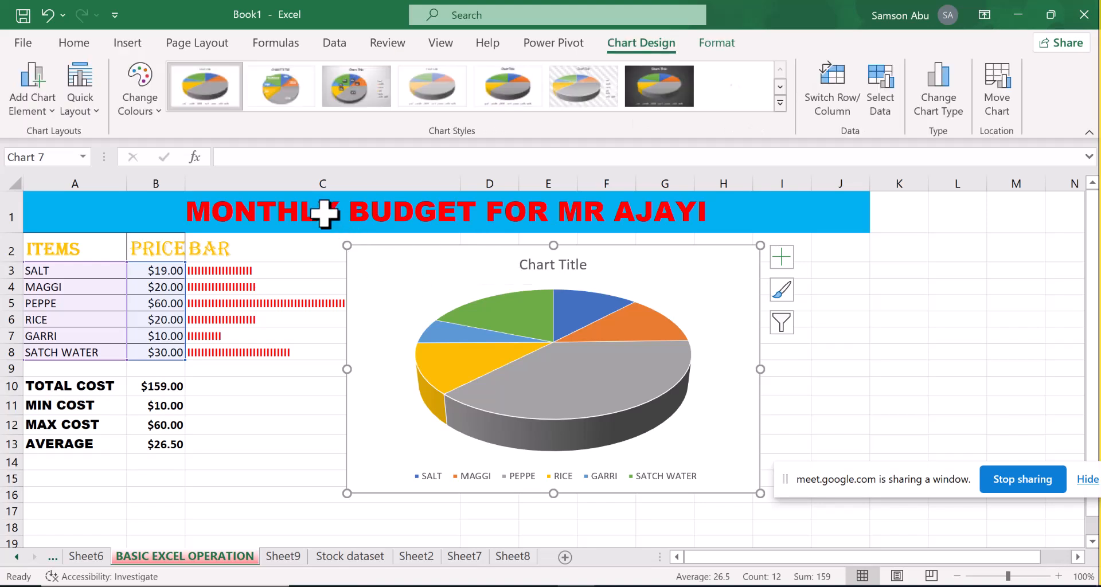
Apply the grey gradient chart style with percentage labels to the 3D pie and move the chart up to row 2
click(353, 102)
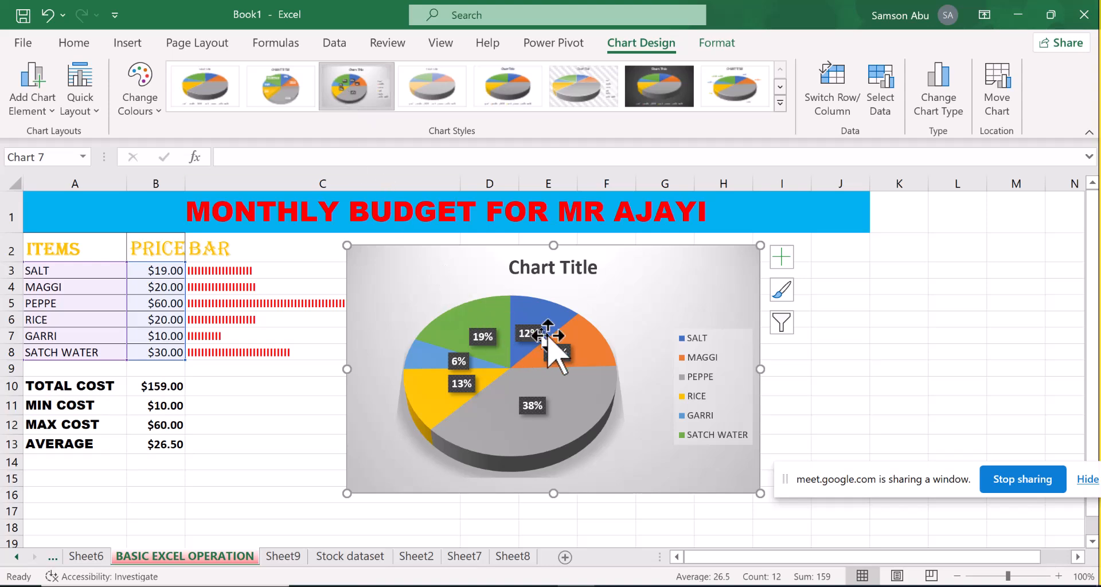
mouse_move(548, 337)
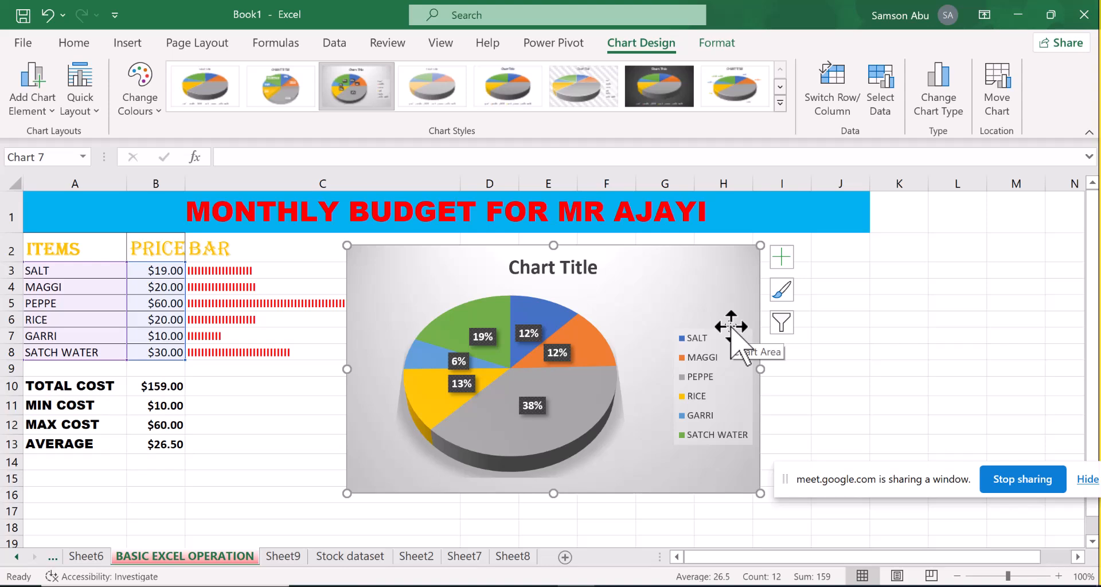
drag(672, 277, 635, 260)
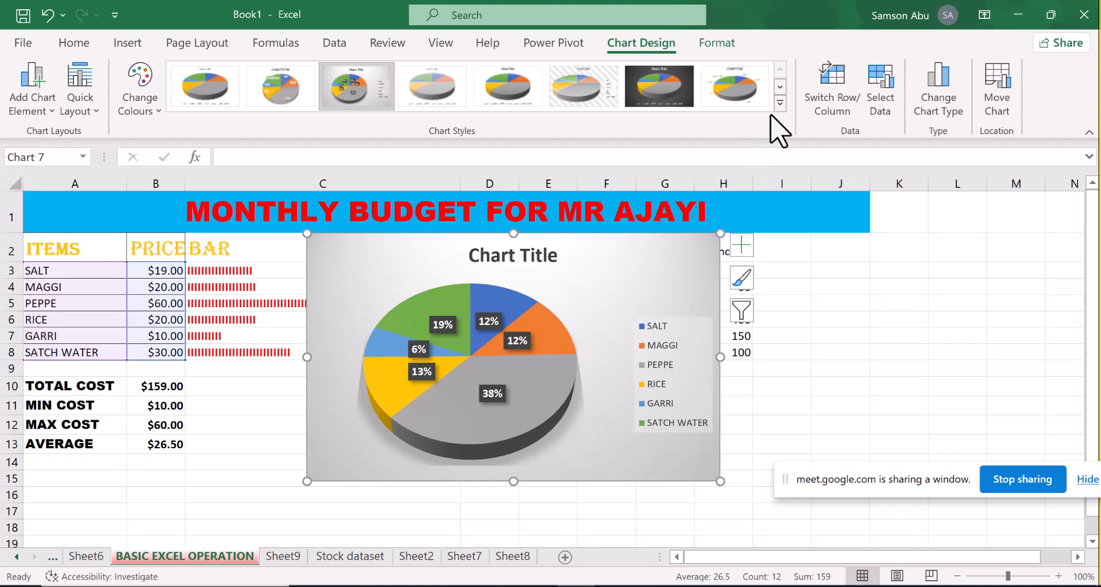
click(781, 104)
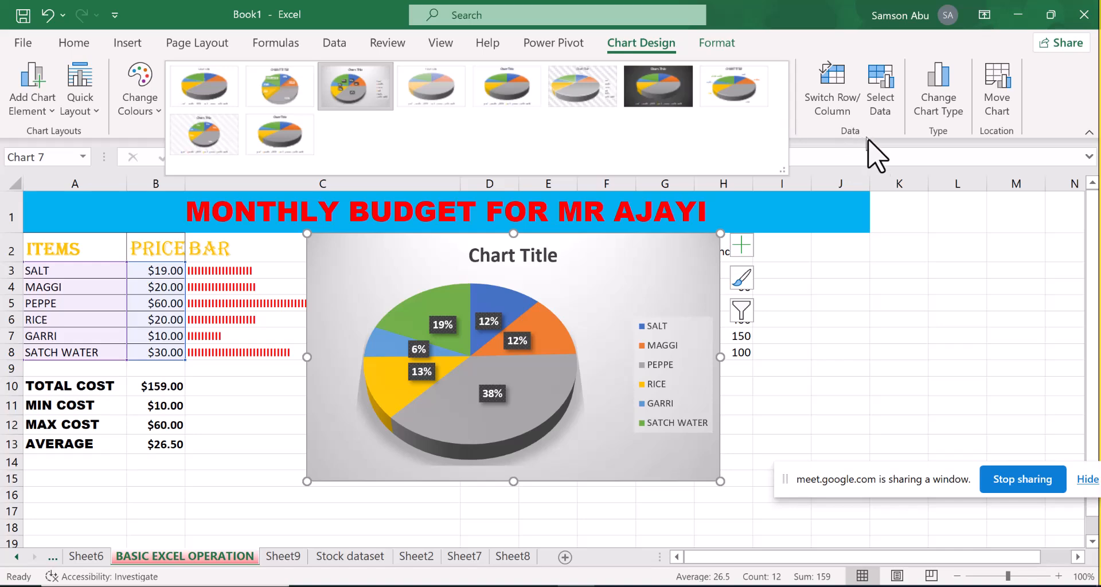
click(912, 165)
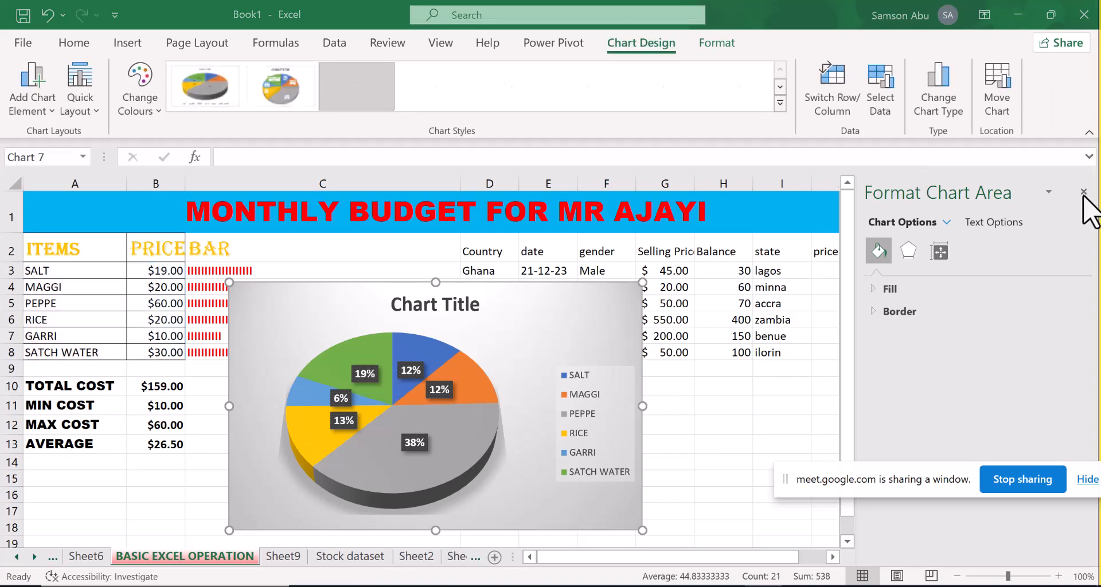
click(779, 103)
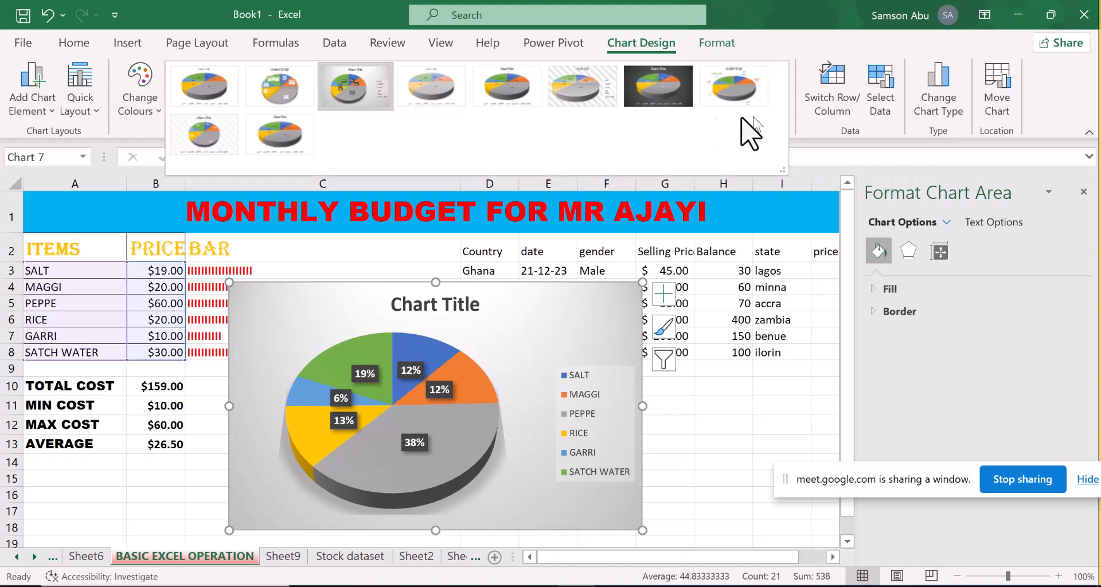
click(651, 129)
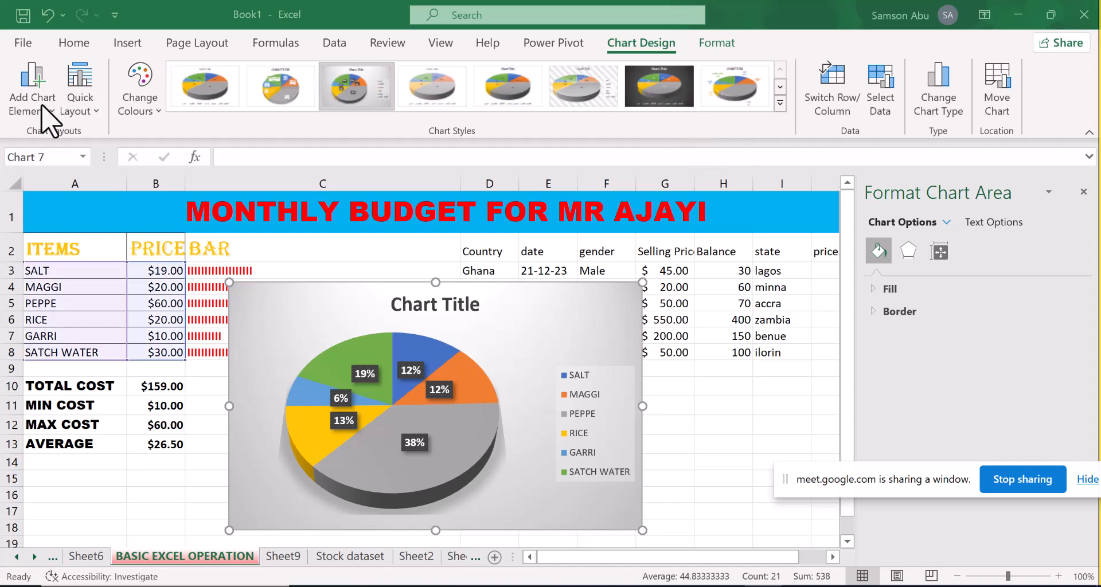
click(780, 104)
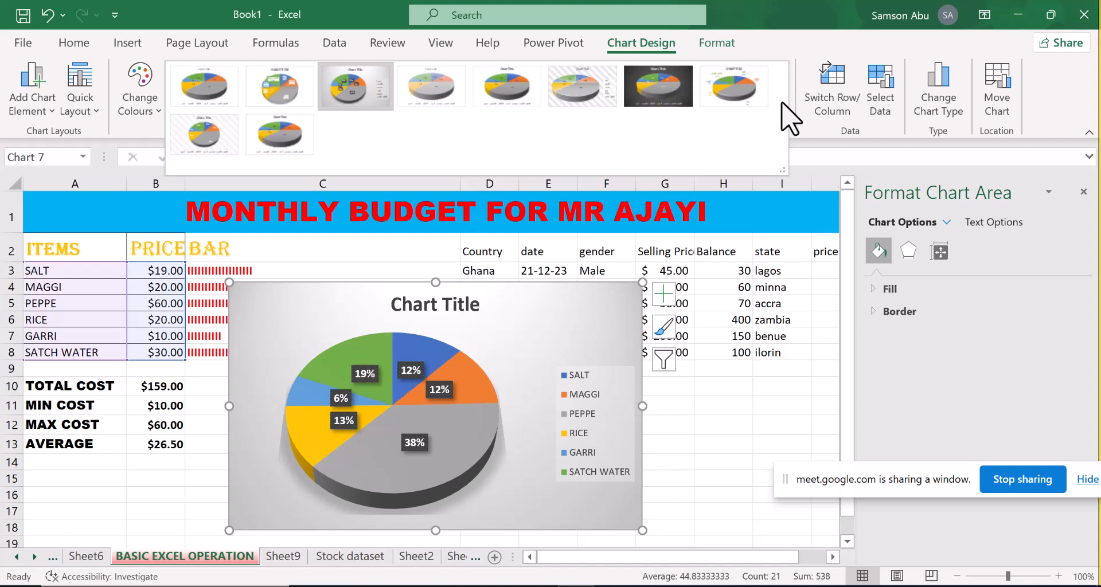
click(958, 102)
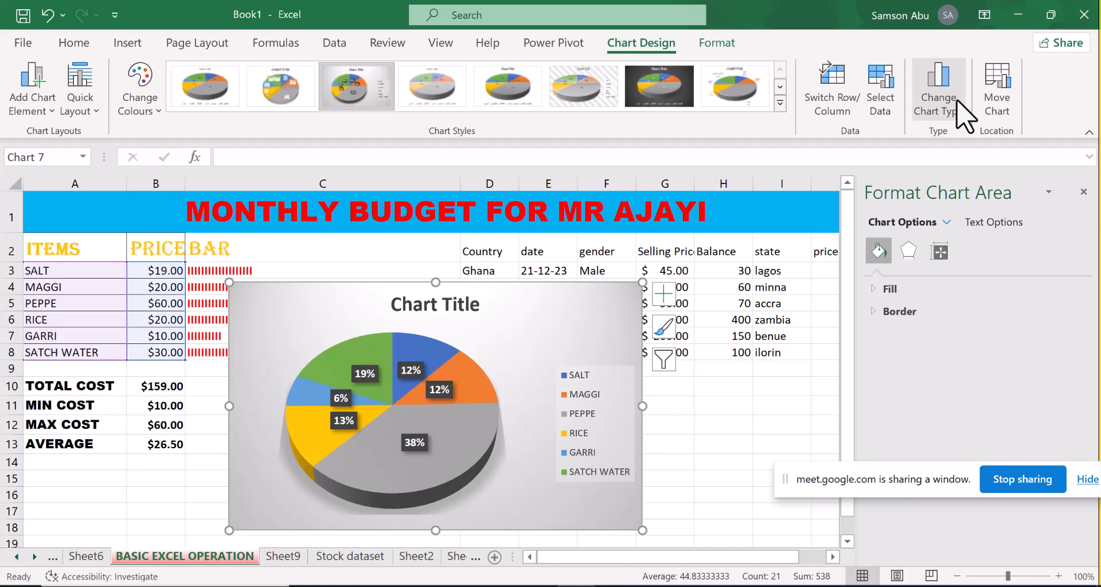
Change the 3D pie chart of item prices to a Pie of Pie chart and move it slightly down the sheet
click(958, 107)
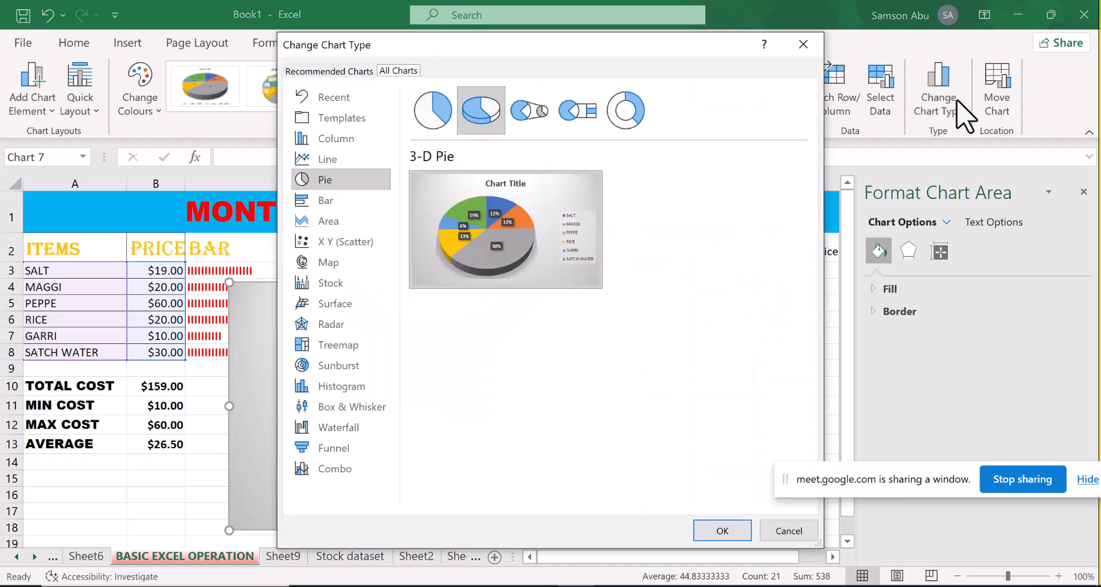
click(538, 117)
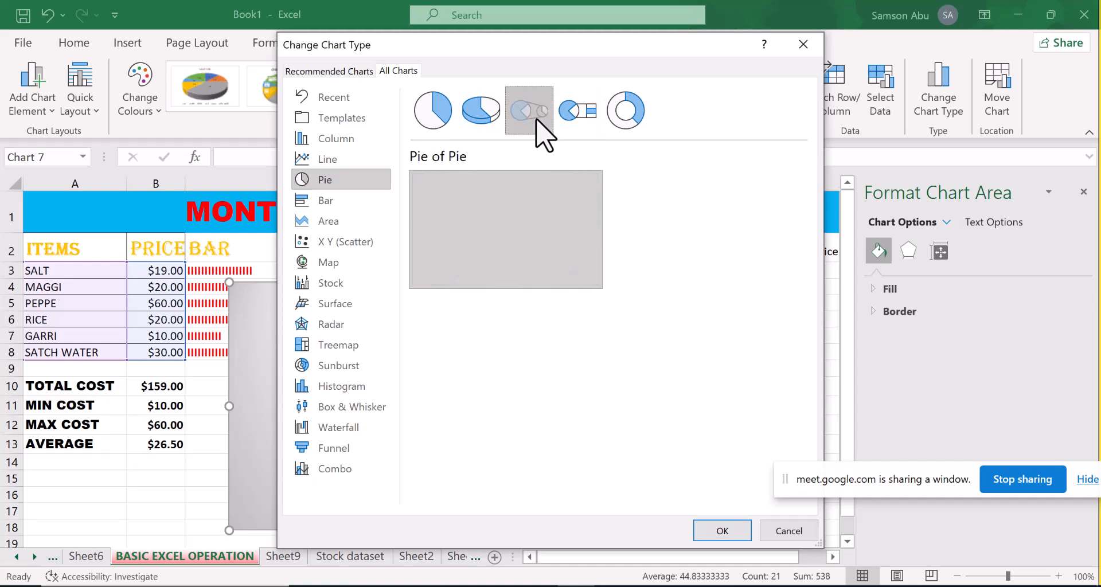
click(711, 532)
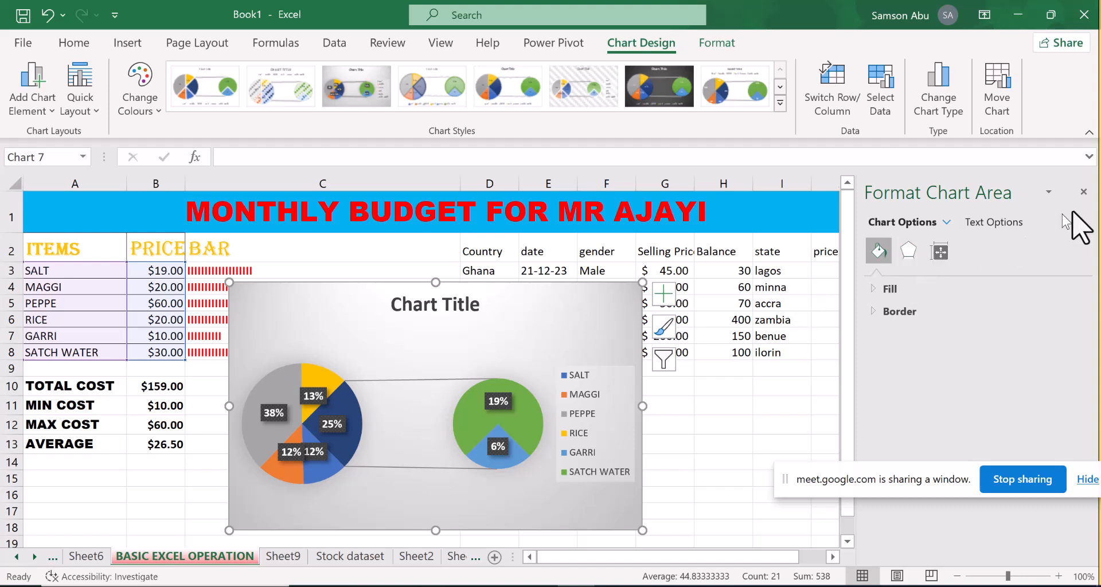
click(1083, 193)
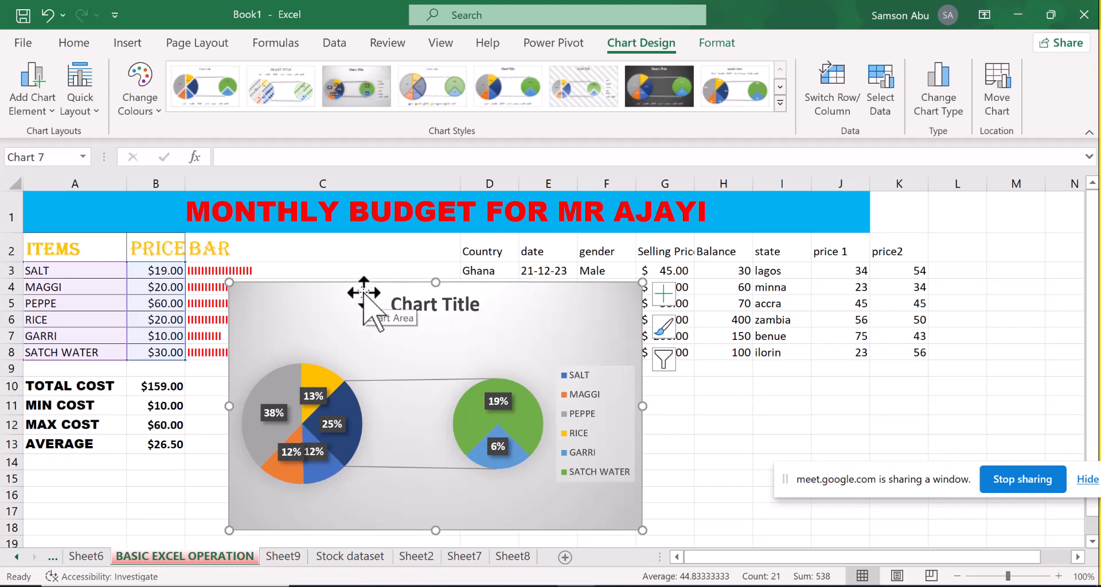
drag(343, 298, 364, 320)
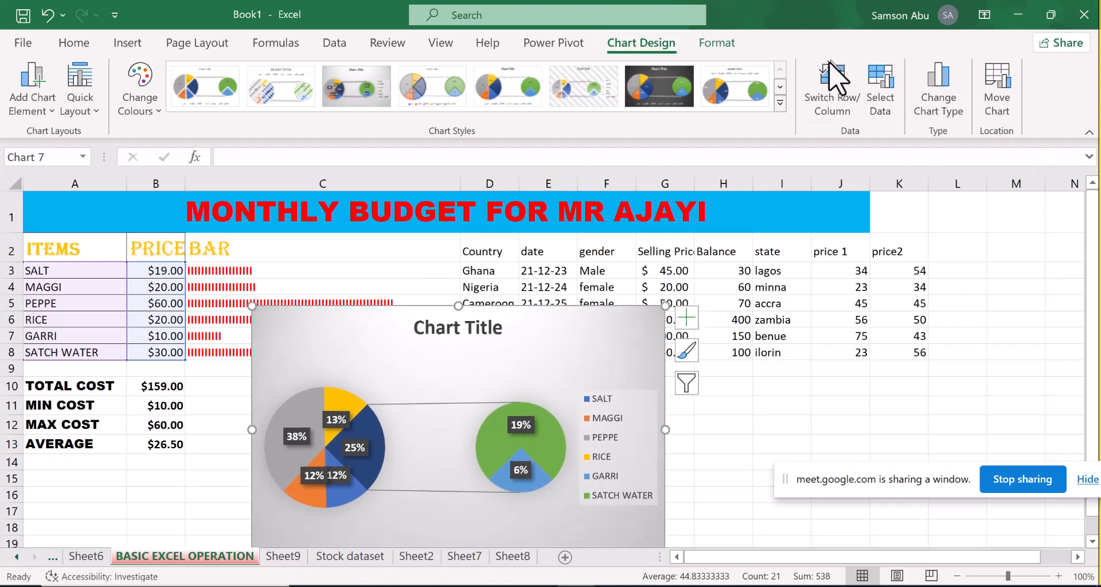
Cut the Pie of Pie chart from the budget sheet and paste it into Sheet9 at cell I19
click(779, 103)
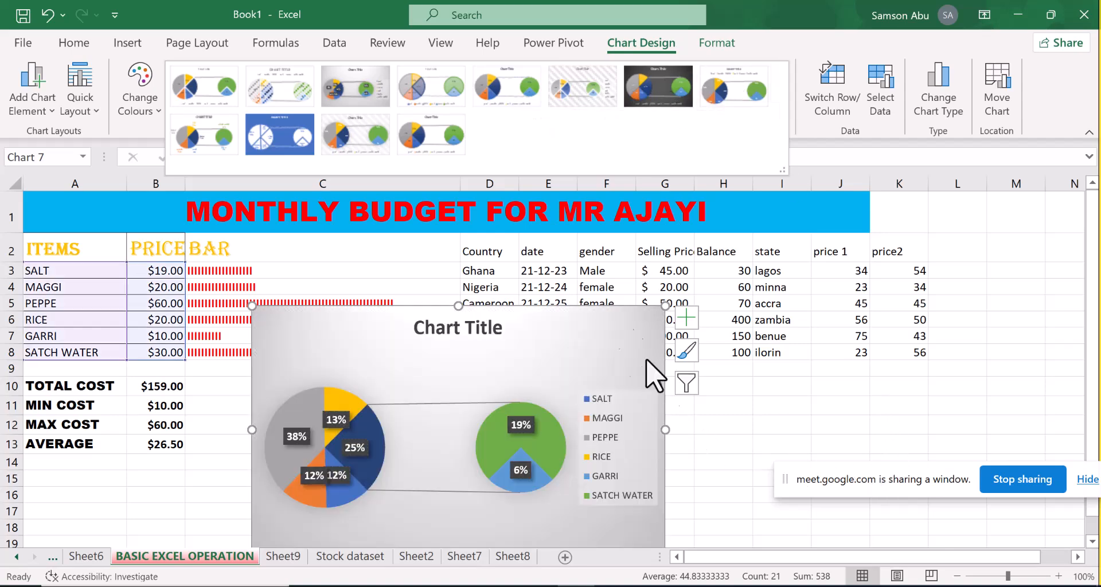
click(623, 319)
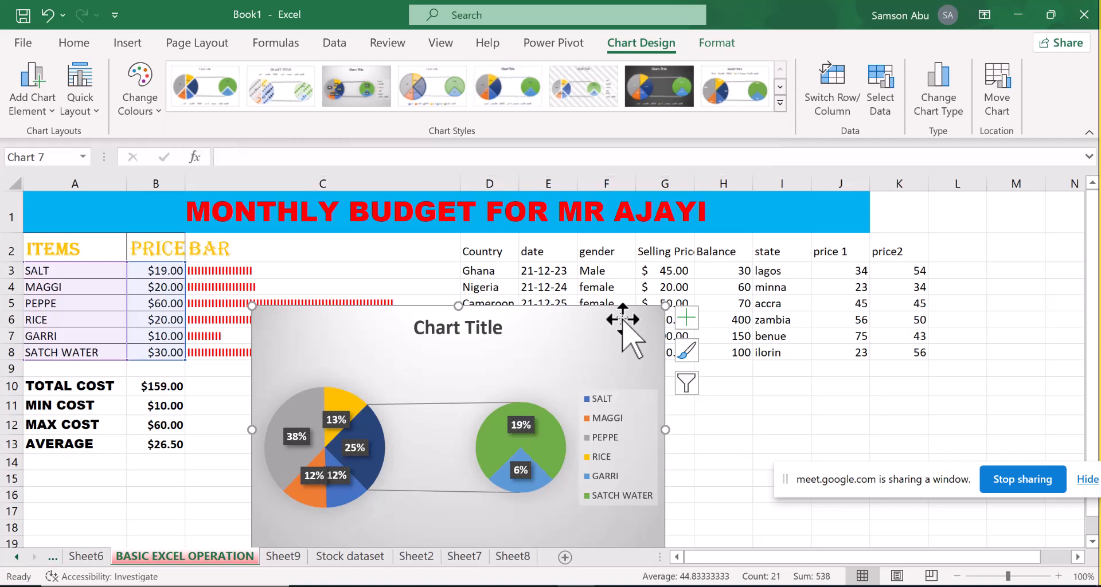
key(Delete)
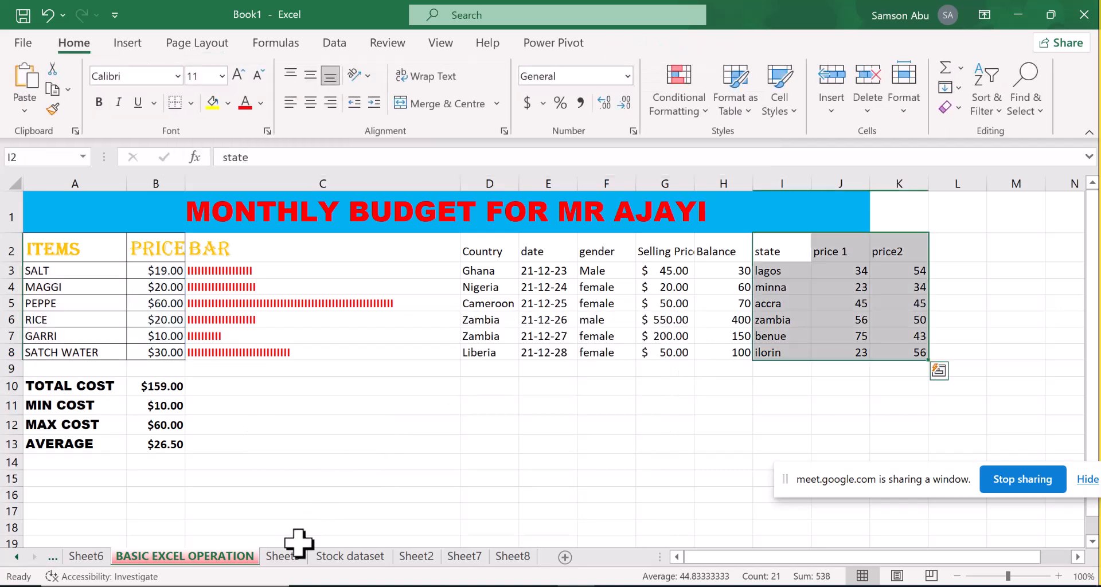
click(286, 556)
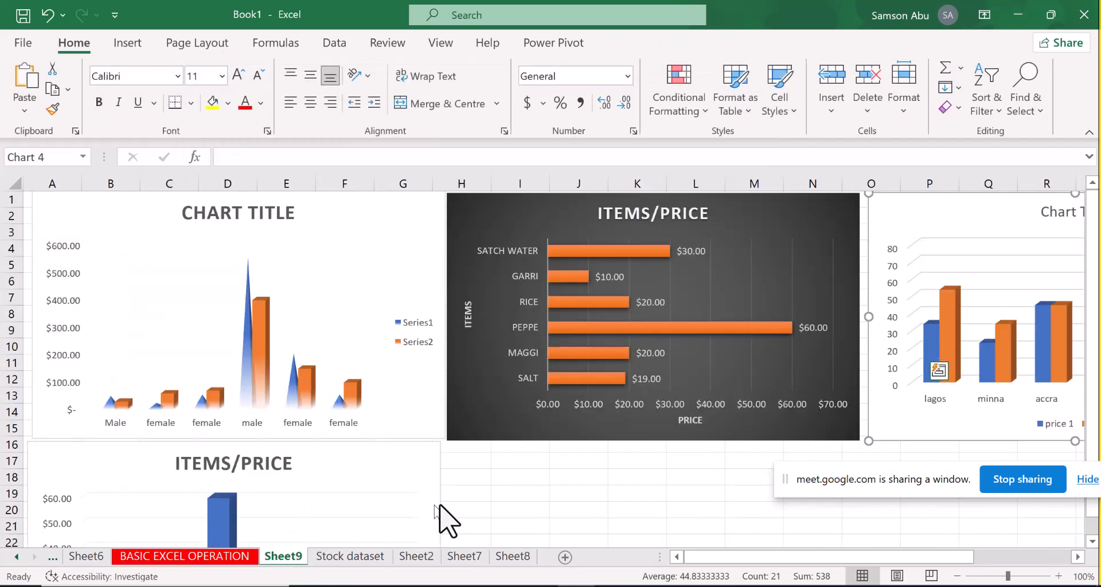
click(506, 491)
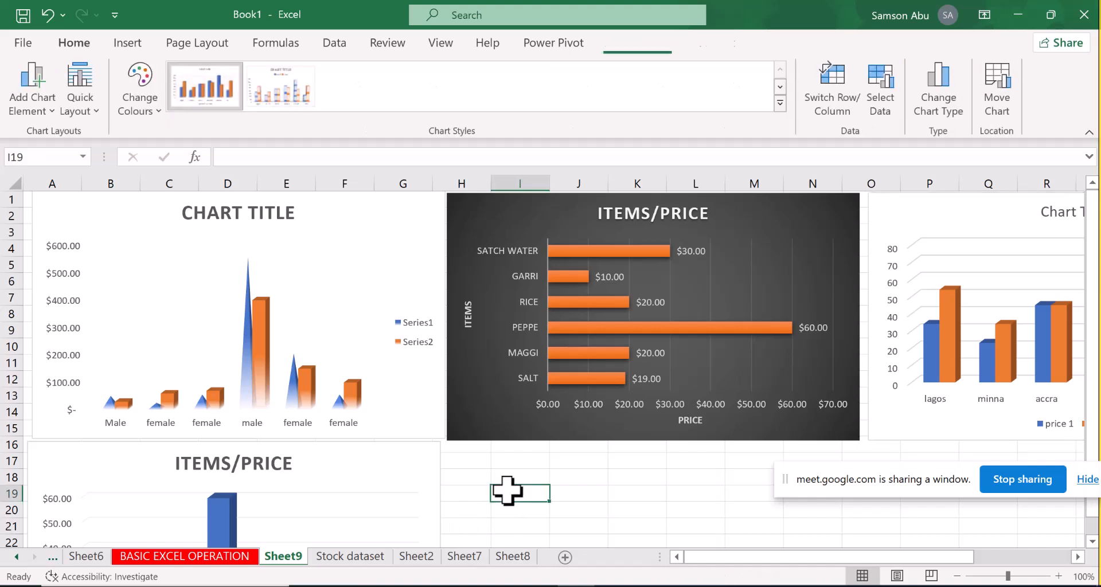
key(ctrl+v)
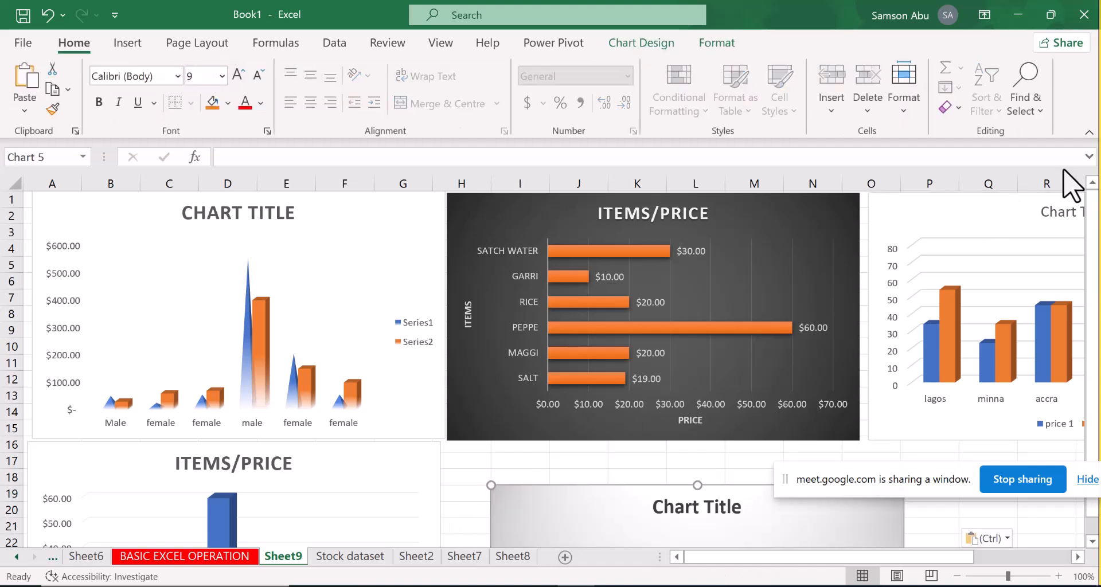
Return to the BASIC EXCEL OPERATION sheet and enter the title "Cadigan" in cell L1
key(ctrl+Page_Up)
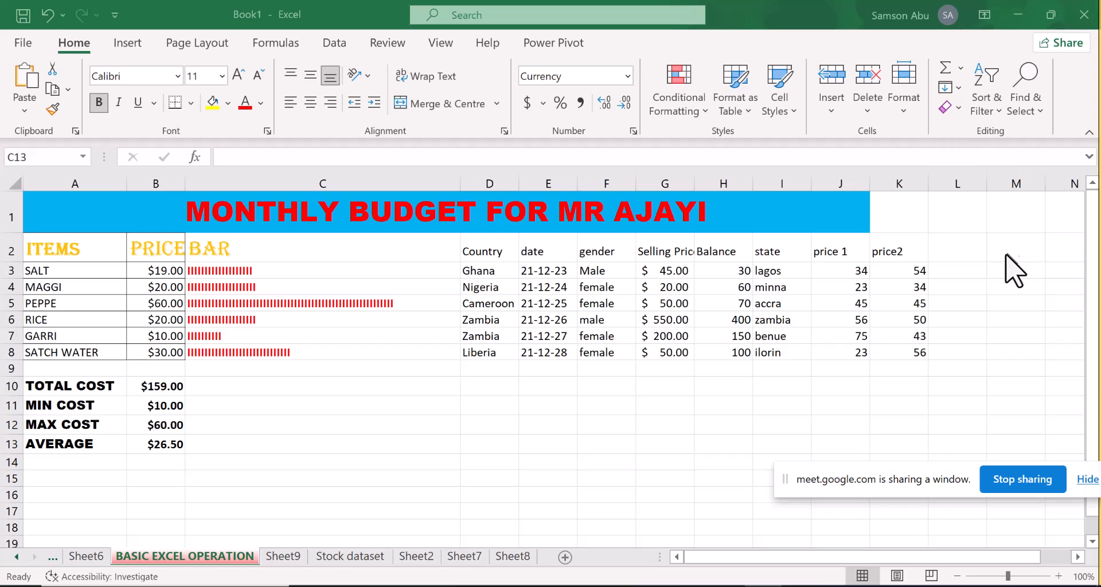
click(946, 251)
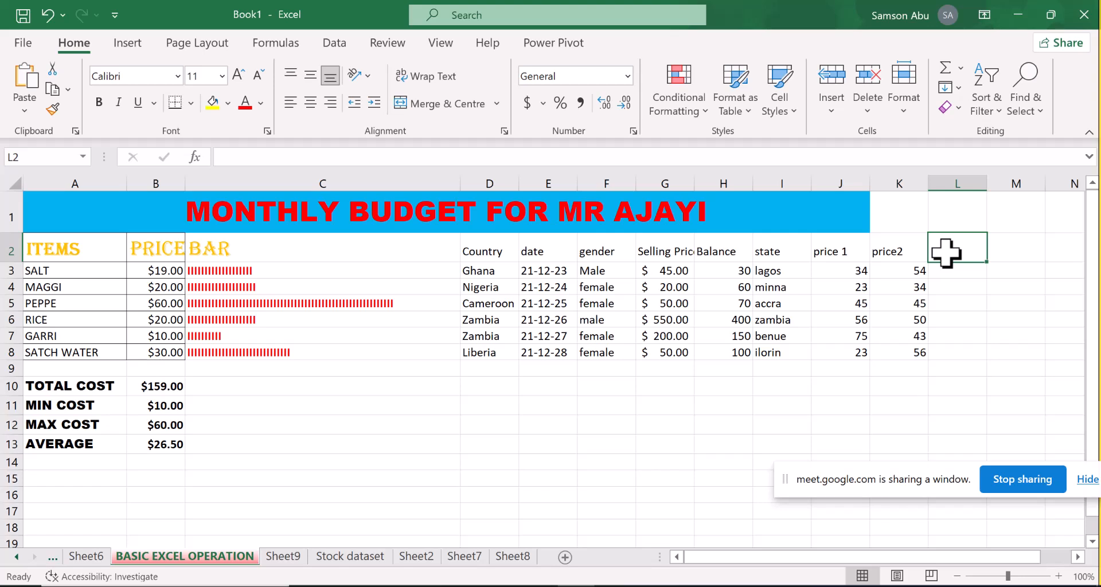
click(961, 217)
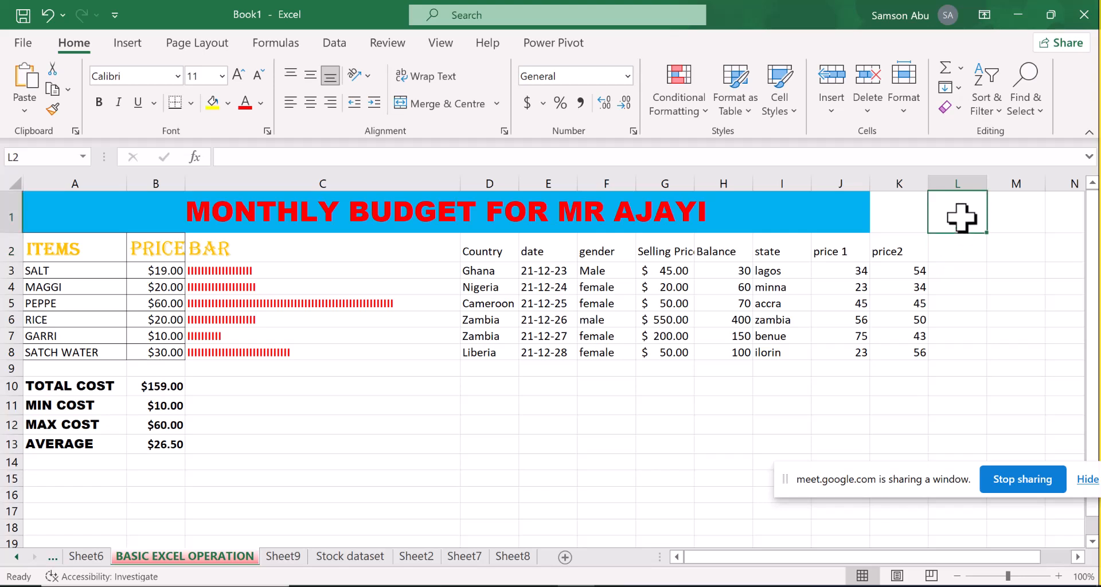
text(Ben)
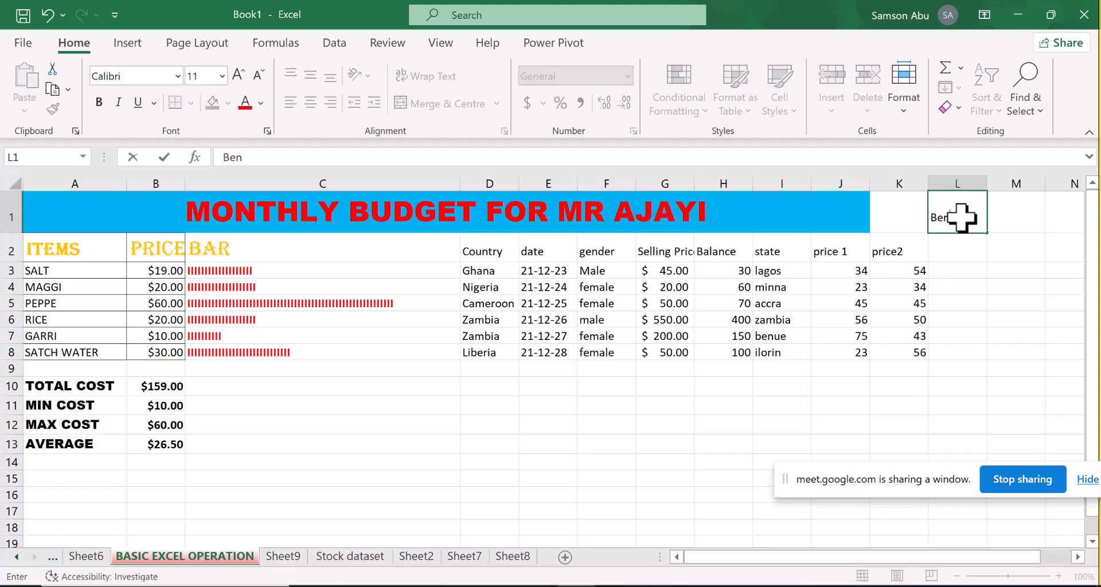
key(BackSpace)
key(BackSpace)
key(BackSpace)
text(Cadigan)
Enter the column headers "month" in cell L2 and "price" in cell M2
click(957, 255)
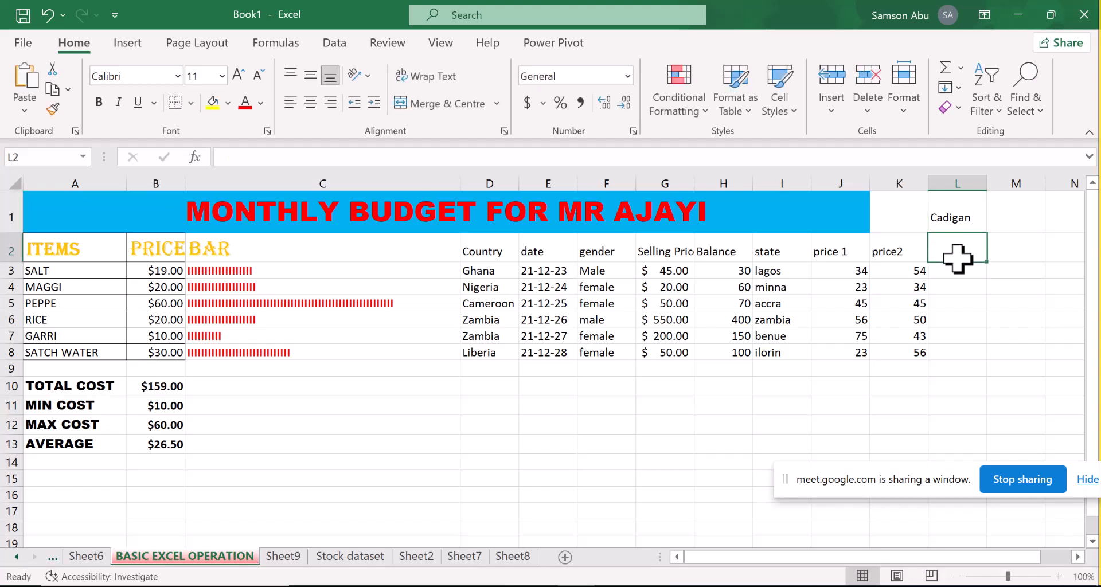
text(month)
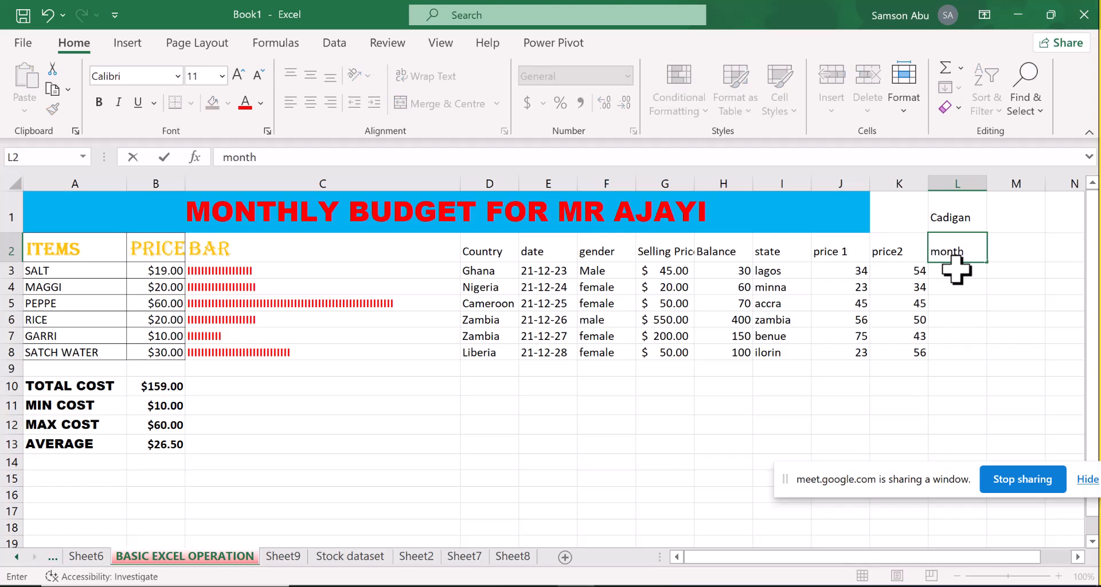
click(1015, 247)
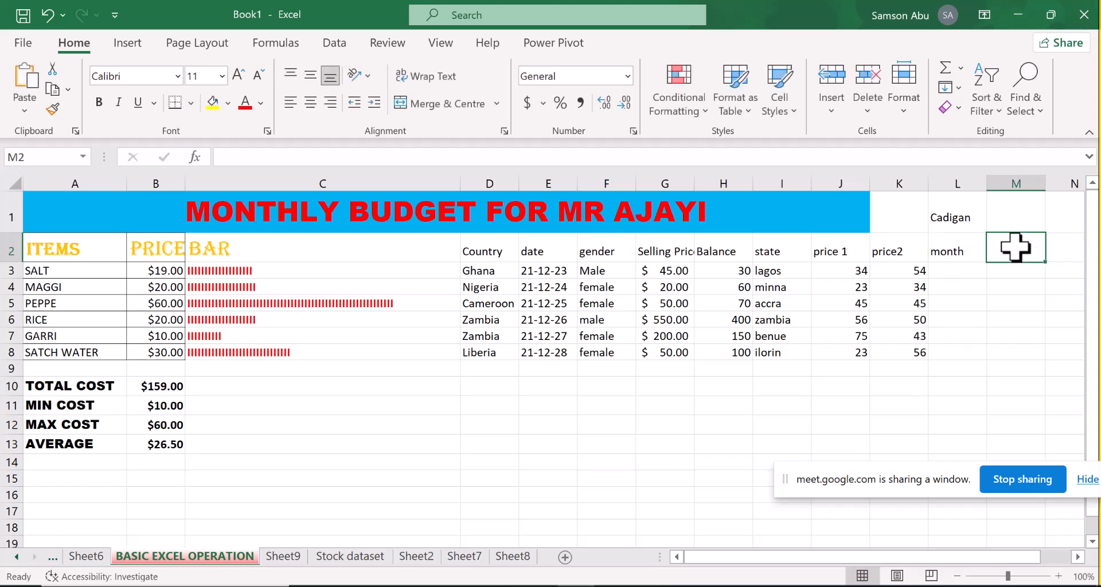
text(price)
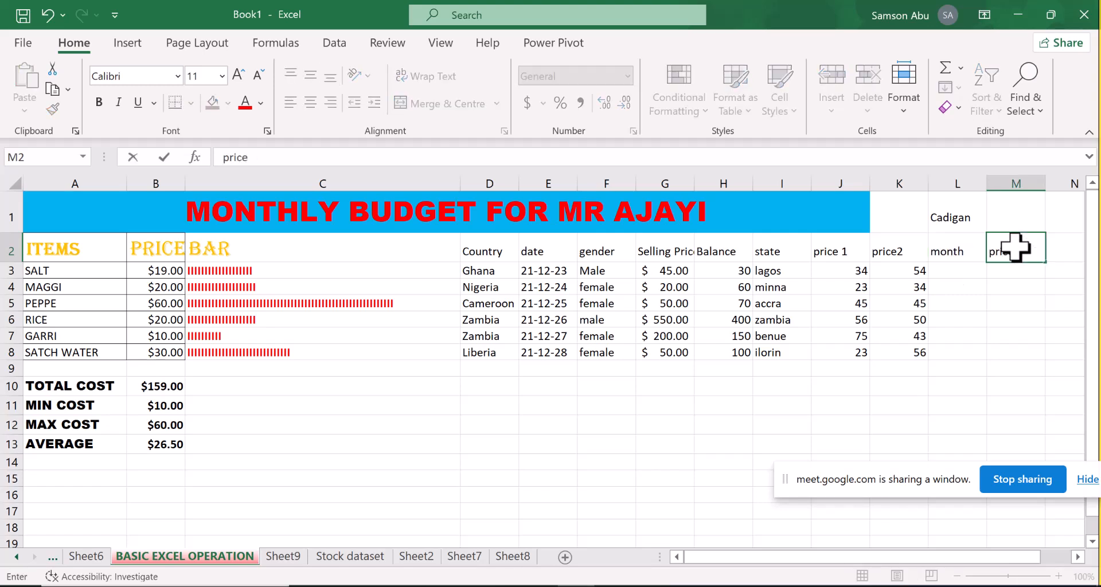
Enter the months "january", "febraury" and "march" in cells L3 to L5 of the Cadigan table
click(967, 271)
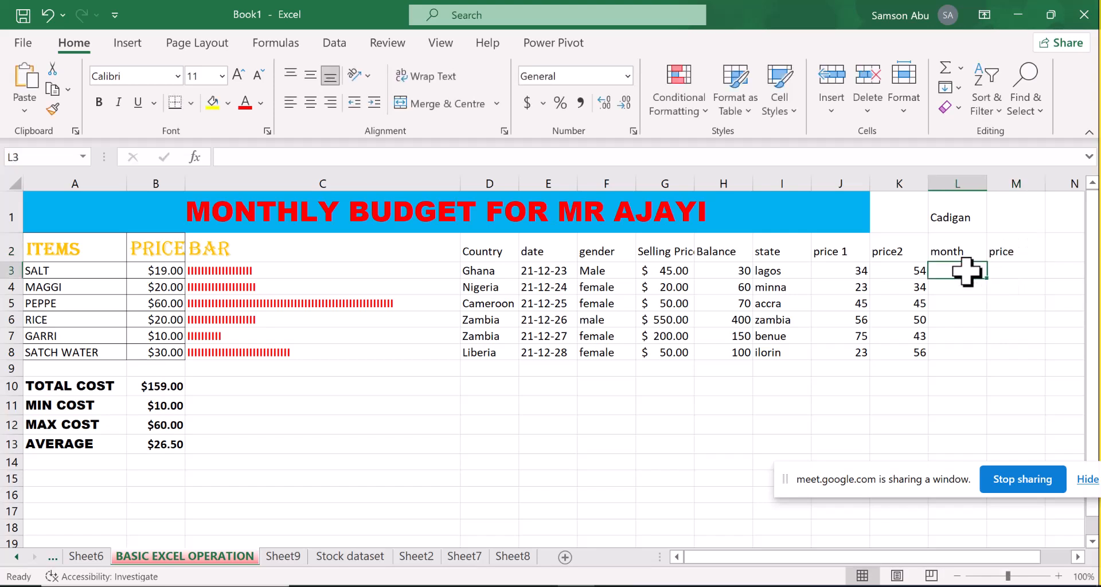
text(jan)
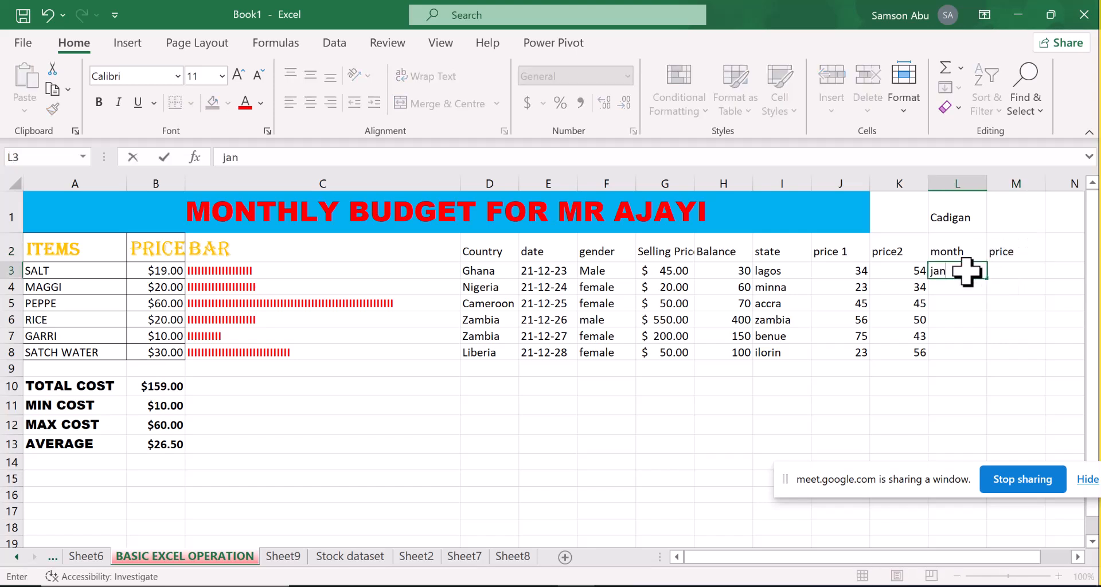
text(uary)
key(Return)
text(febraury)
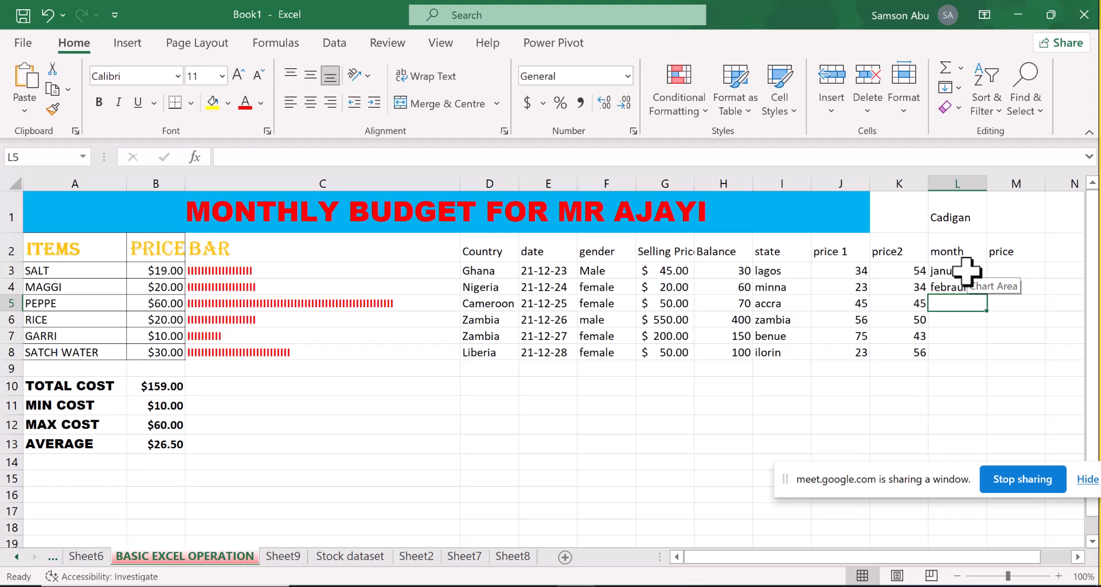
text(march)
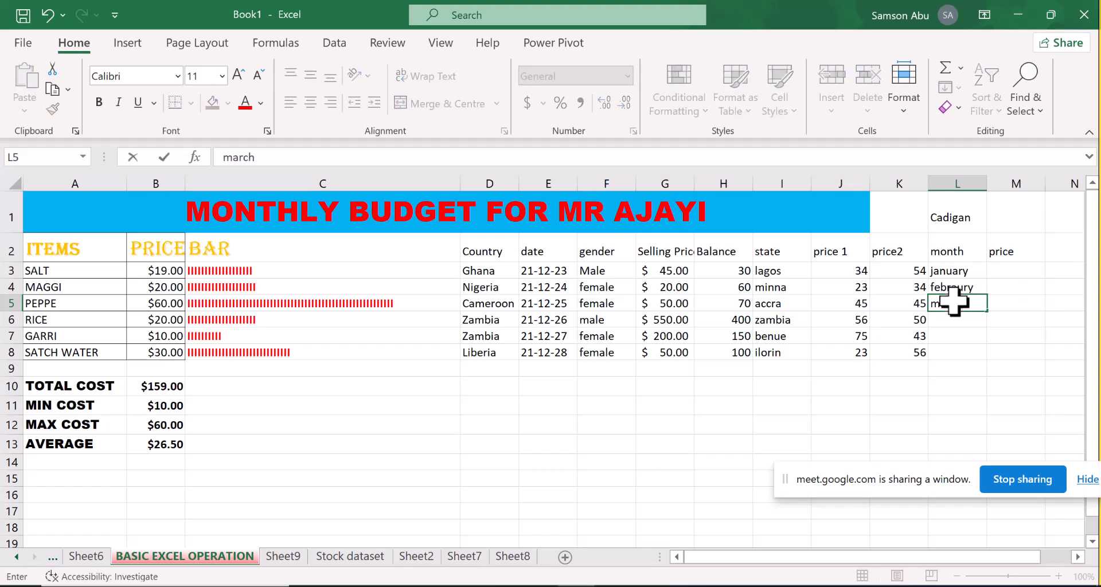
key(Return)
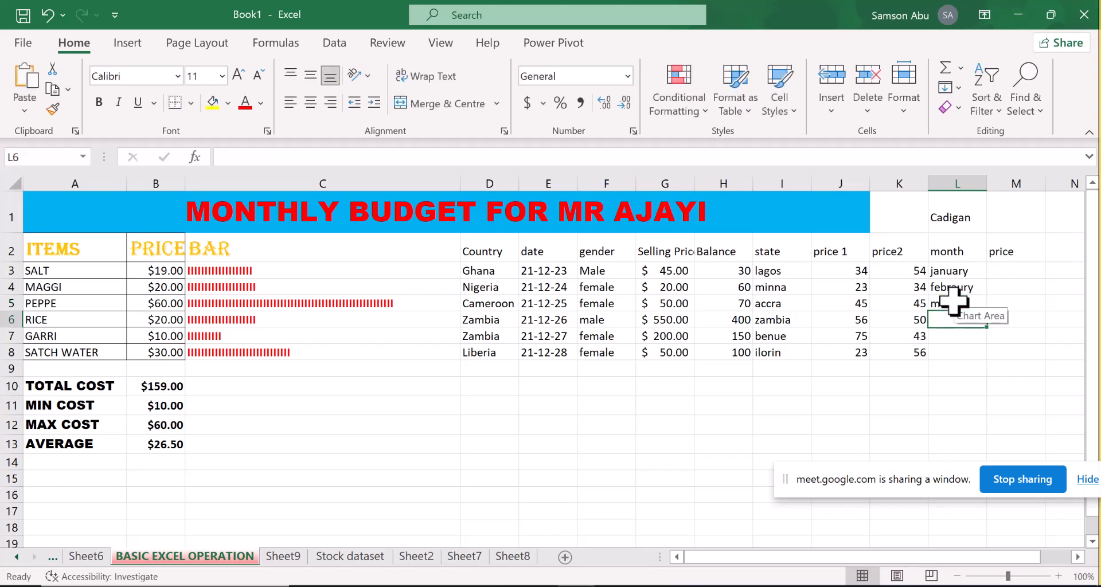
Continue the month column with "april", "may", "june" and "july" in cells L6 to L9
text(april)
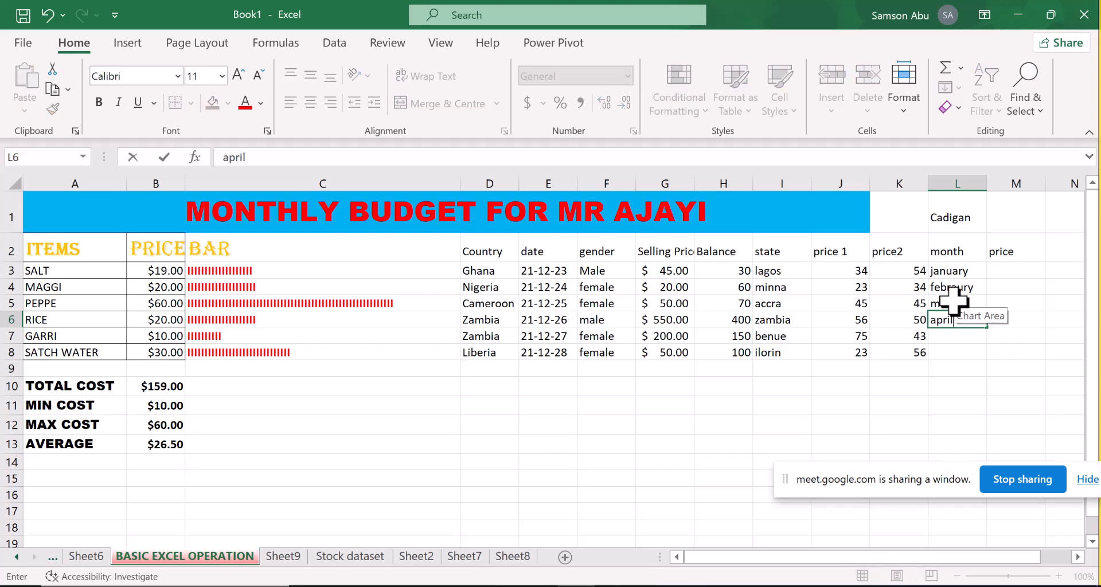
key(Return)
text(may)
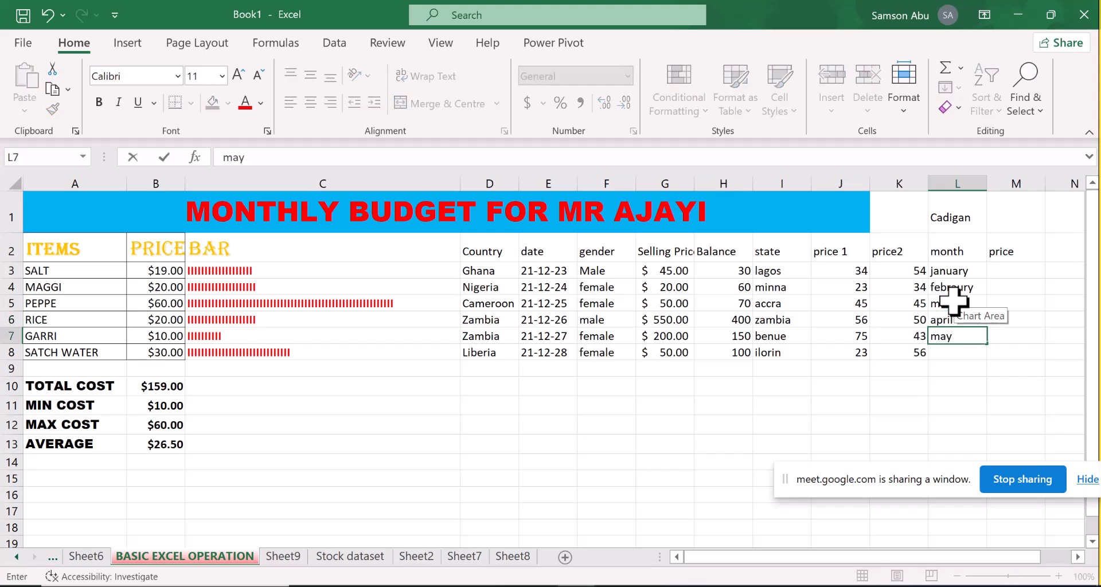
key(Return)
text(june)
key(Return)
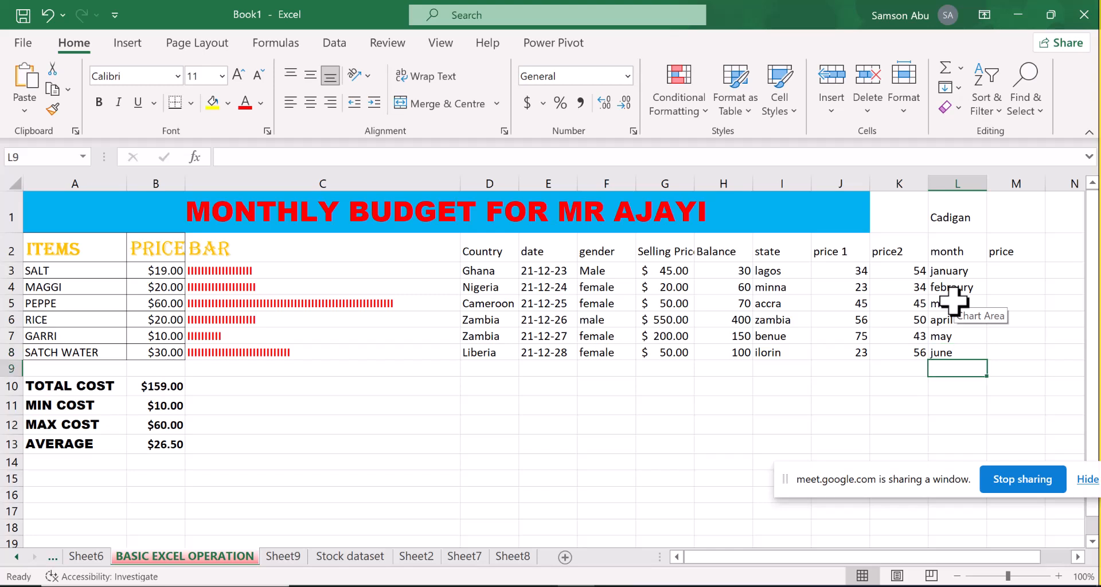
text(july)
key(Return)
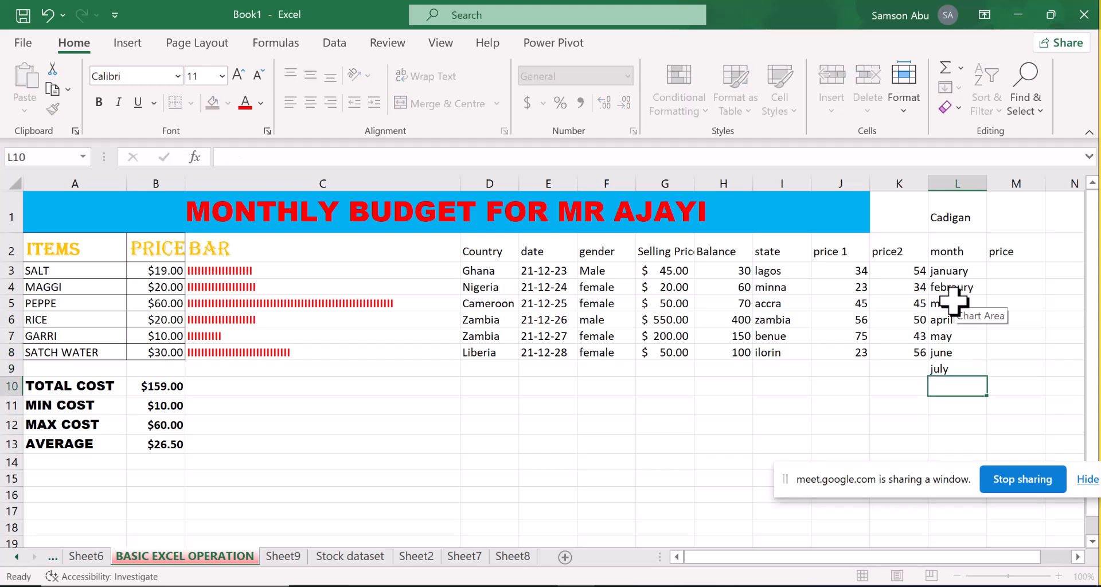
Add "august" and "september" to the month column in cells L10 and L11
text(auust)
key(BackSpace)
key(BackSpace)
key(BackSpace)
text(gust)
key(Return)
text(september)
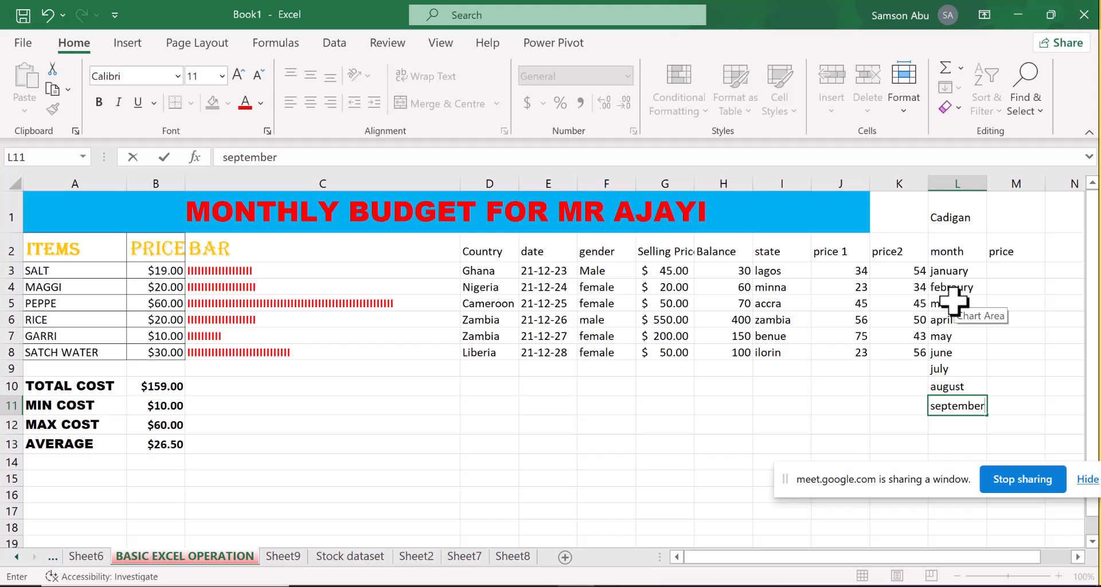
key(Return)
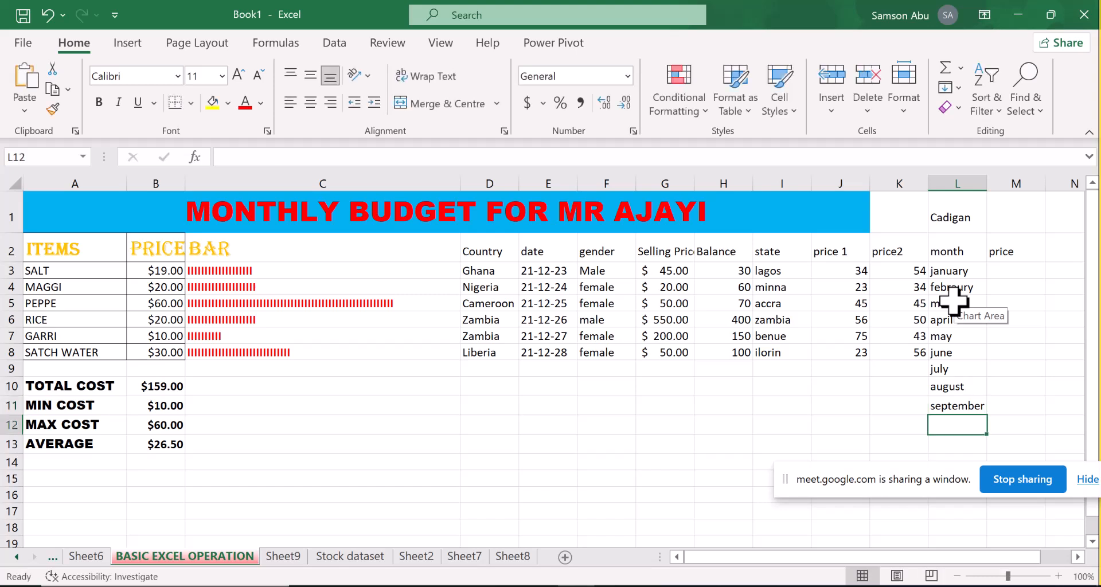
Complete the month column with "Oct", "November" and "December" in cells L12 to L14
text(Oct)
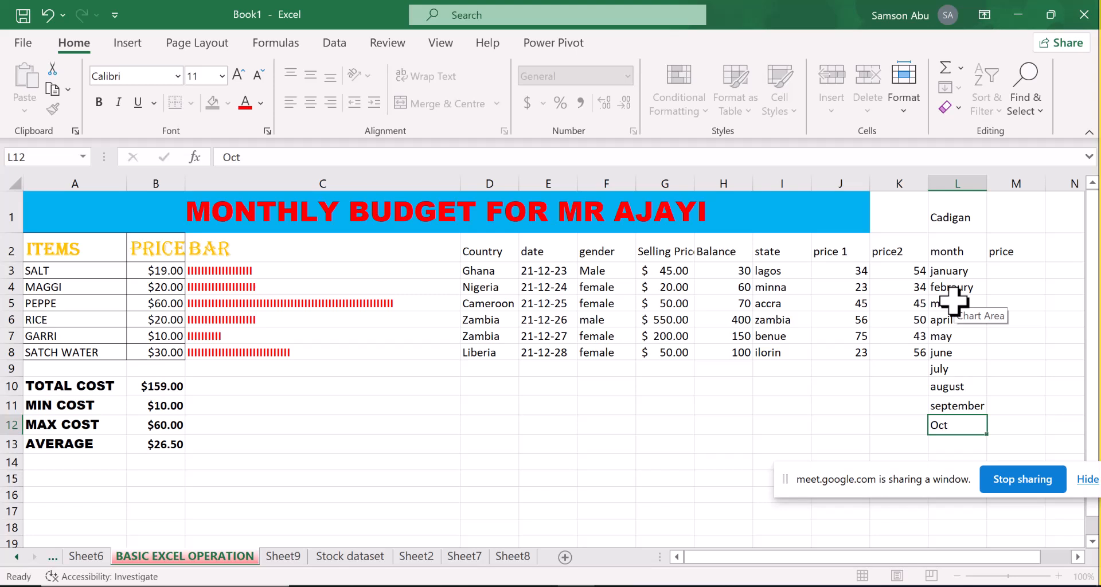
key(Return)
text(Nobe,ber)
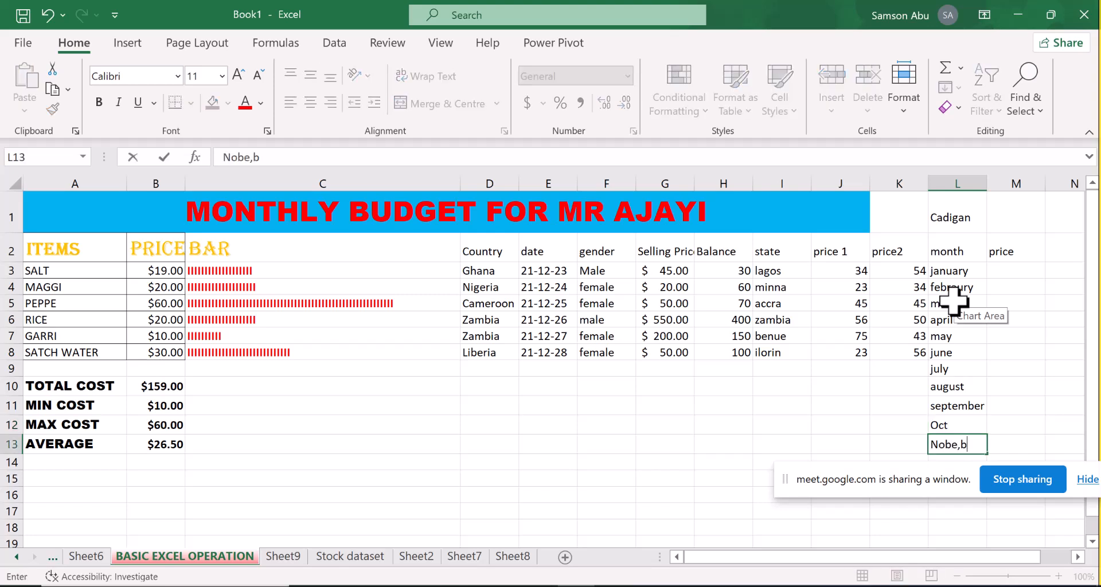
key(BackSpace)
key(BackSpace)
key(BackSpace)
key(BackSpace)
key(BackSpace)
key(BackSpace)
text(vember)
key(Return)
text(December)
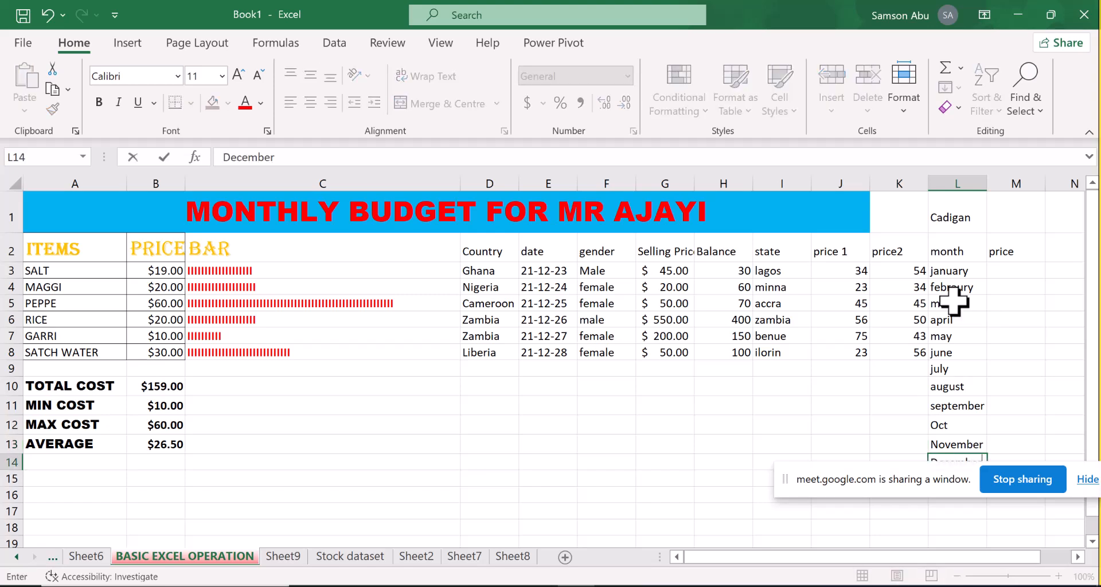
Enter the Cadigan prices 1000 for january in M3 and 800 for febraury in M4
click(999, 273)
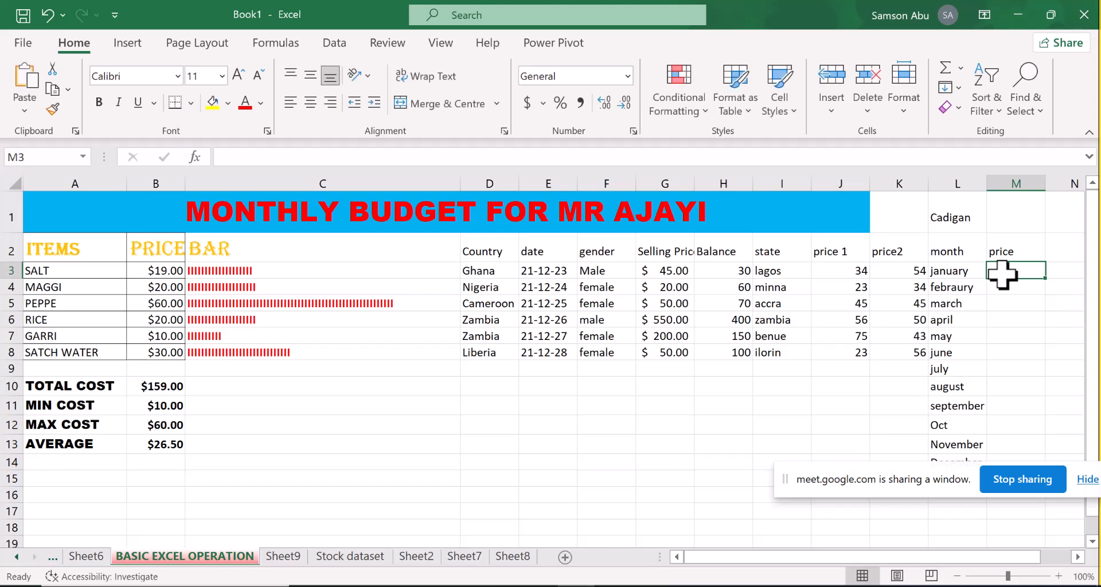
text(1000)
key(Return)
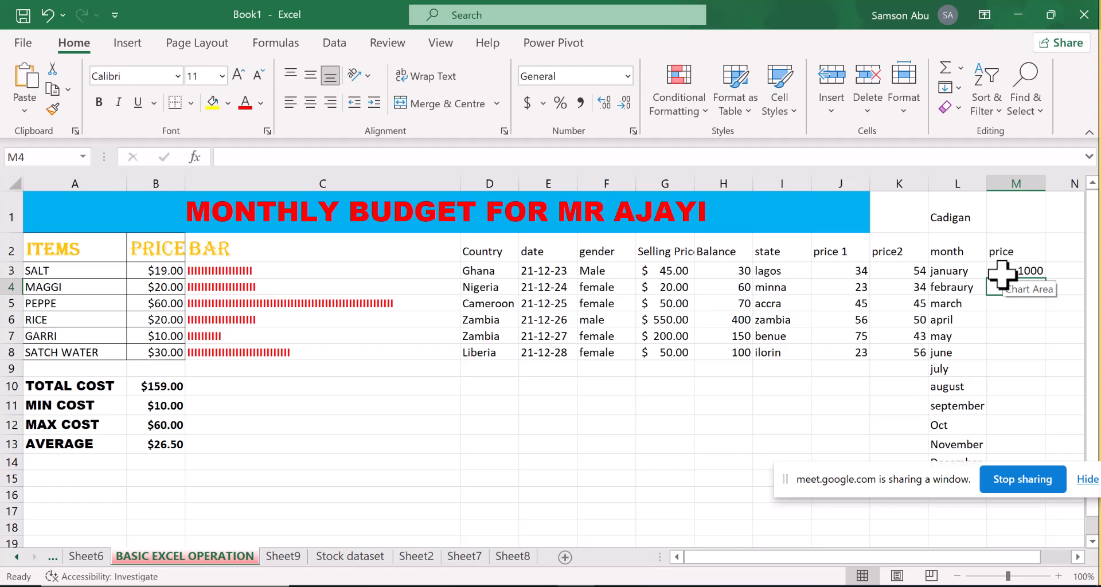
text(1)
key(BackSpace)
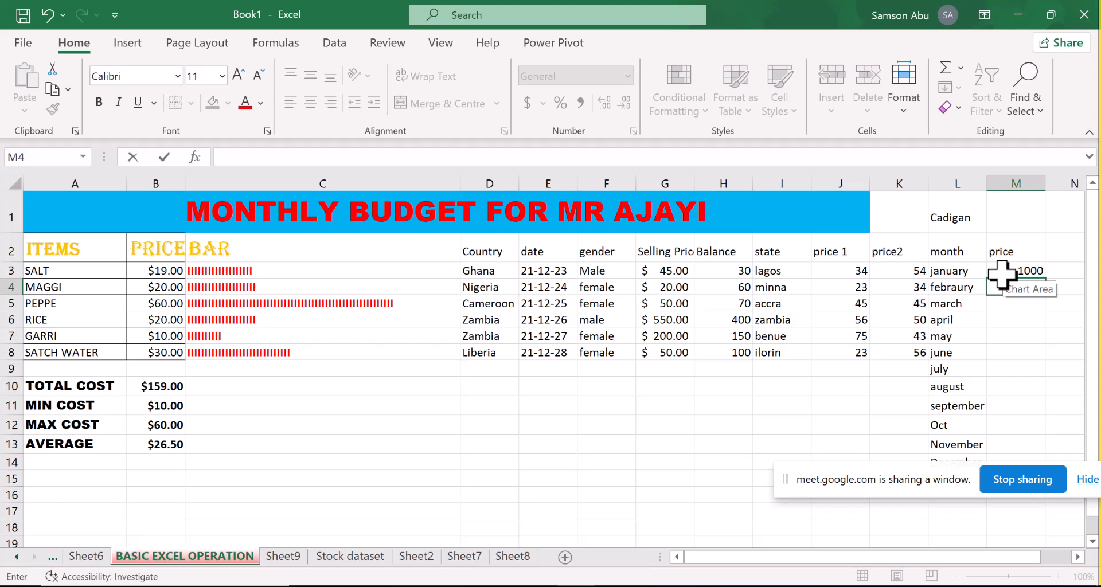
text(800)
key(Return)
Enter the prices 700 for march in M5 and 600 for april in M6
text(70)
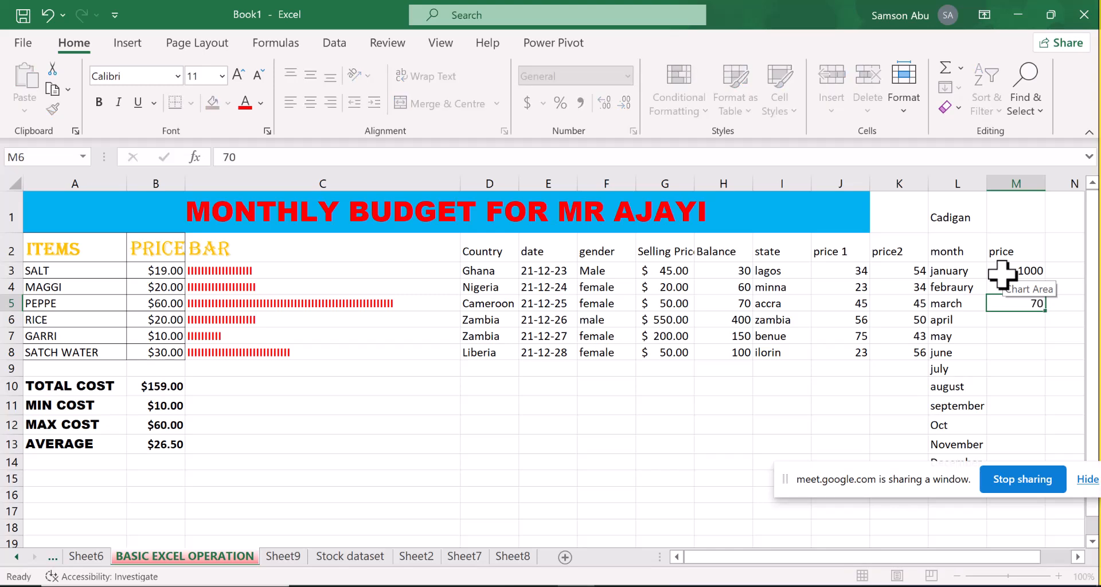
key(Return)
key(Up)
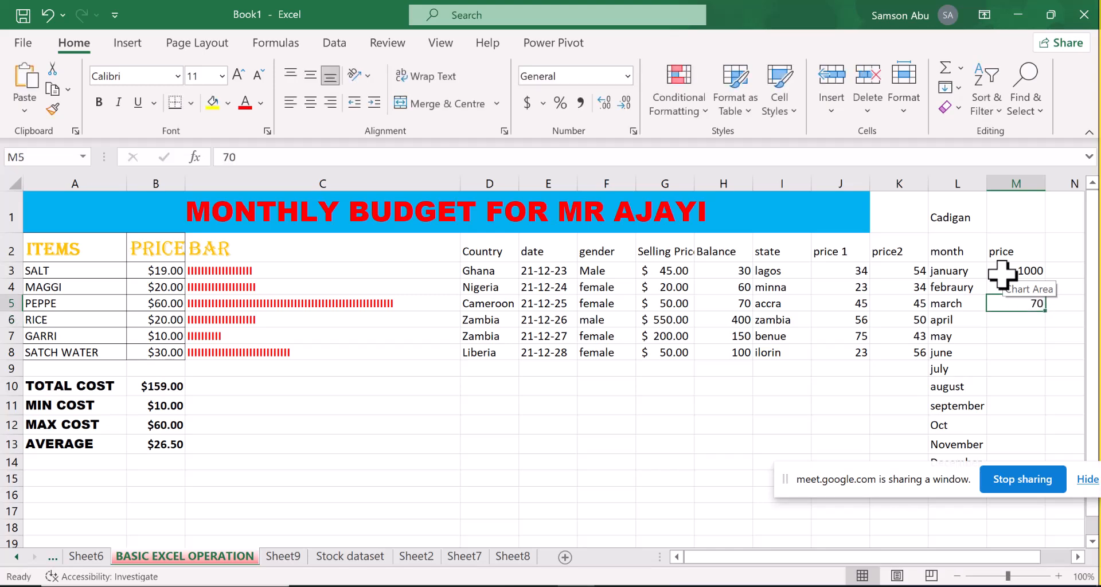
text(700)
key(Return)
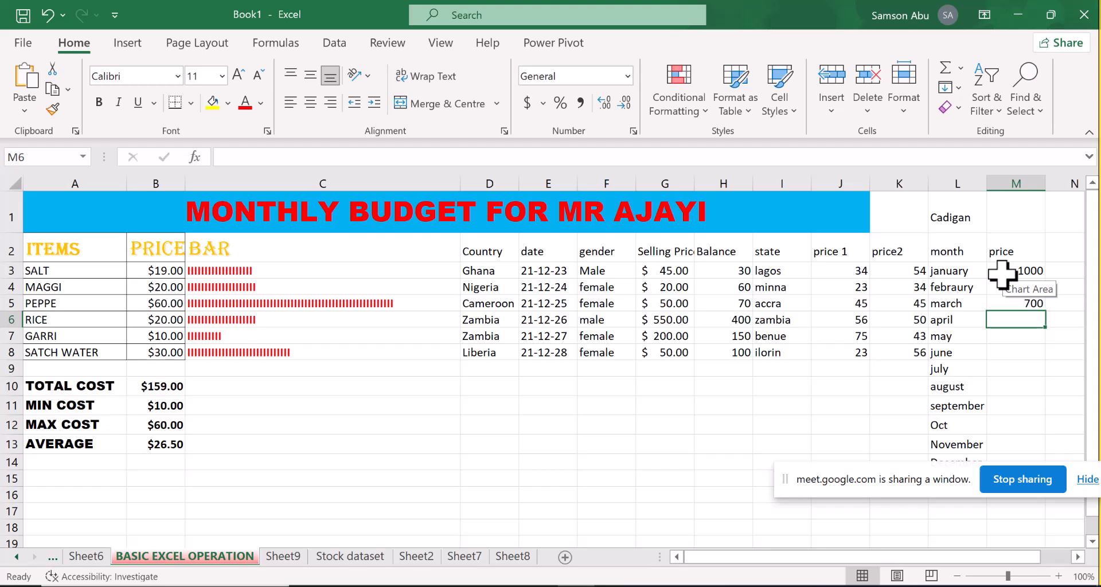
text(600)
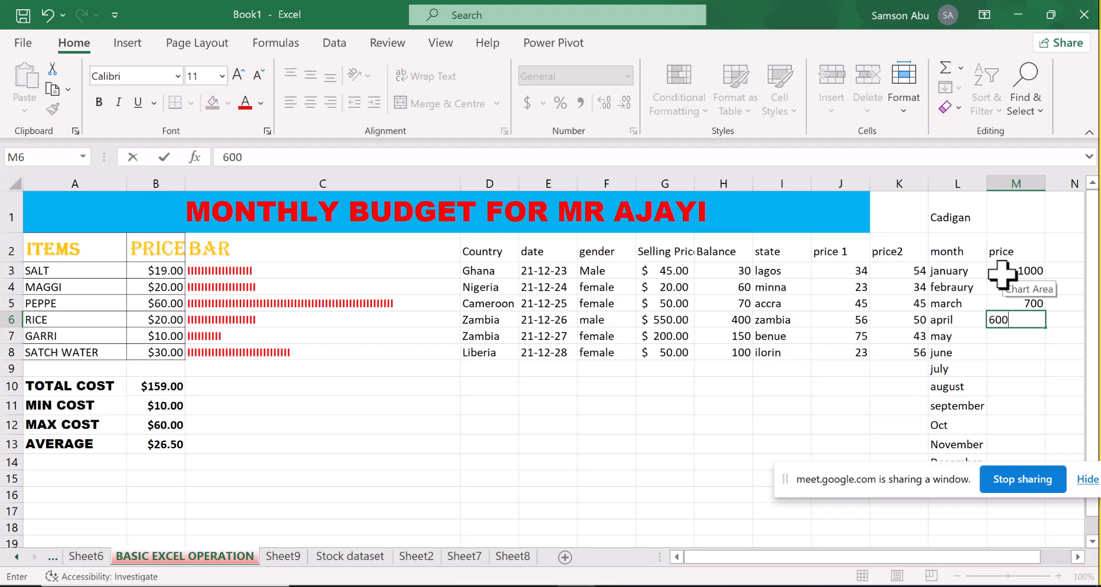
key(Return)
Enter a price of 500 for both may and june in cells M7 and M8
text(500)
key(Return)
text(500)
key(Return)
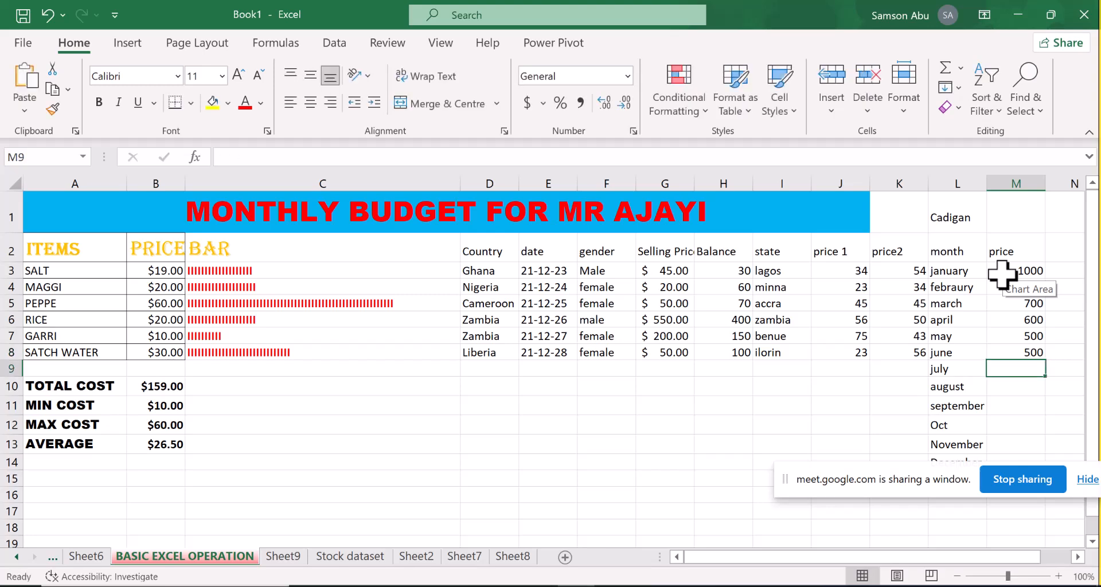
Enter the price 500 for july and august in M9:M10, and 400 for september and Oct in M11:M12
text(500)
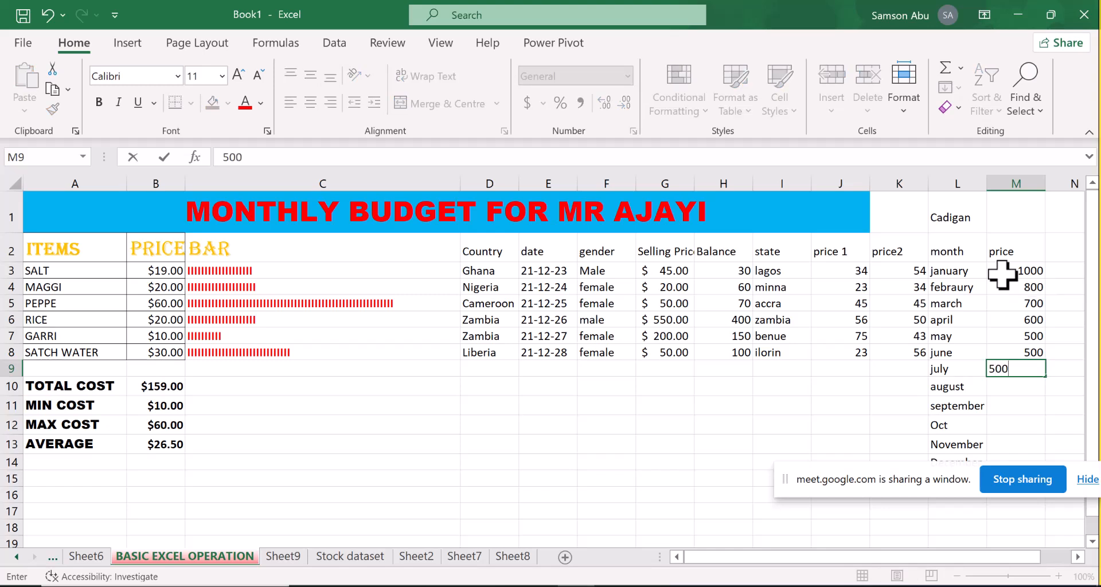
key(Return)
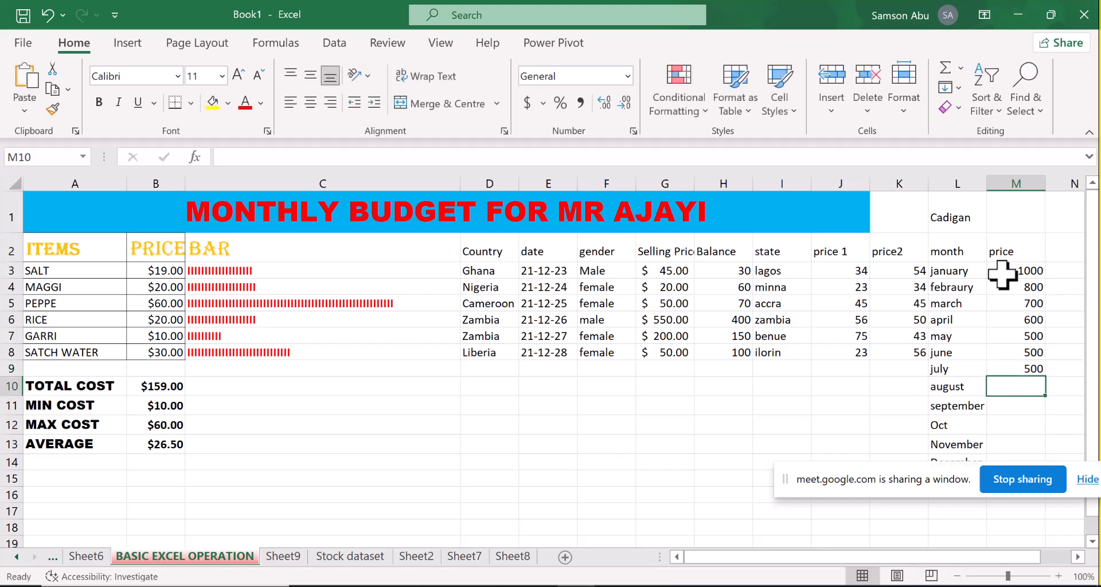
text(500)
key(Return)
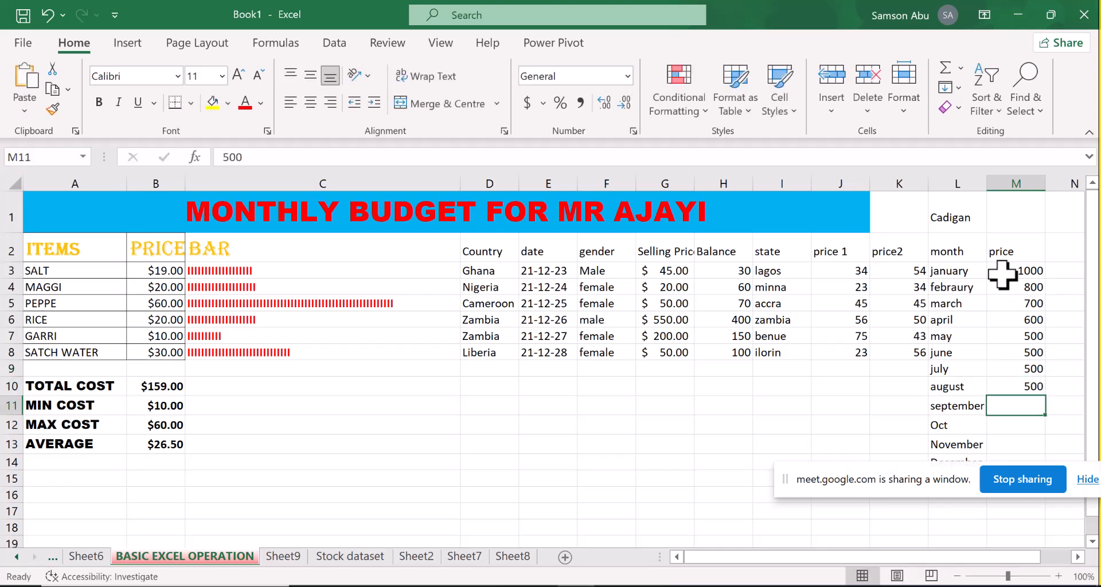
text(400)
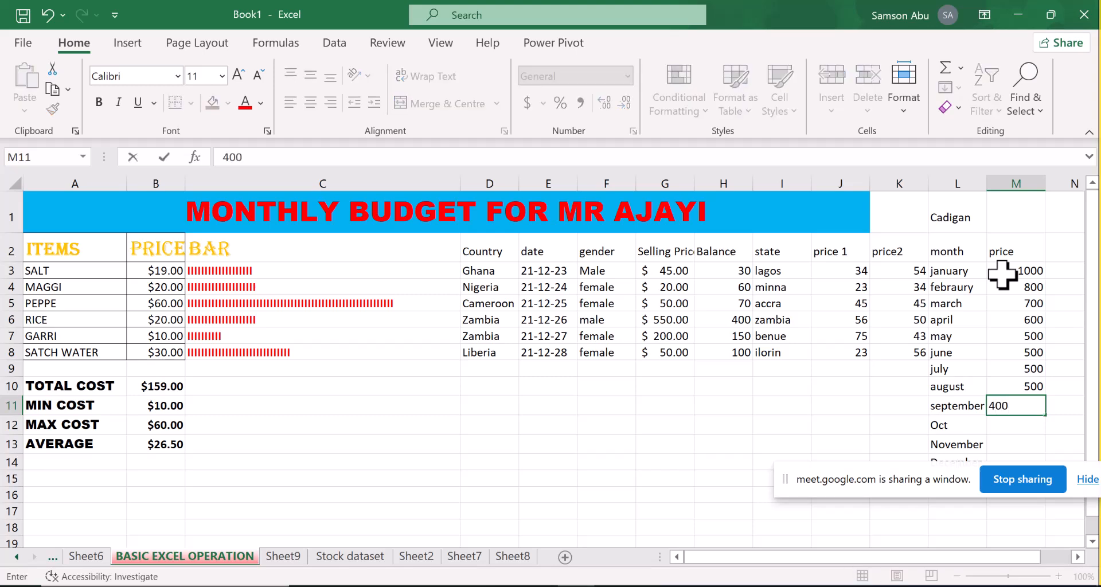
key(Return)
text(400)
key(Return)
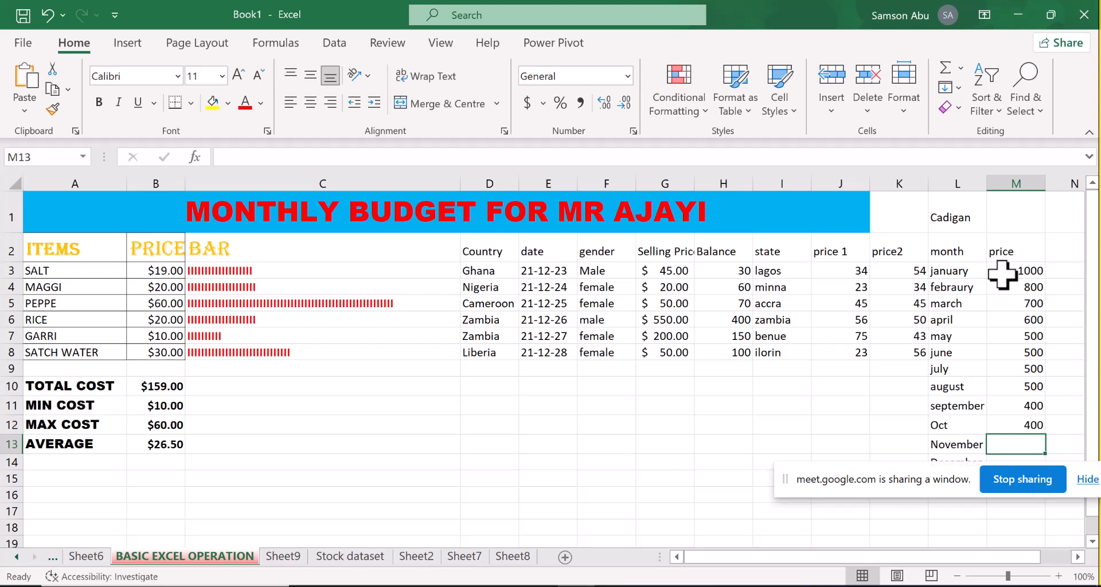
Enter 700 for November in M13 and 1500 for December in M14, moving the screen-sharing notice off the table
text(700)
key(Return)
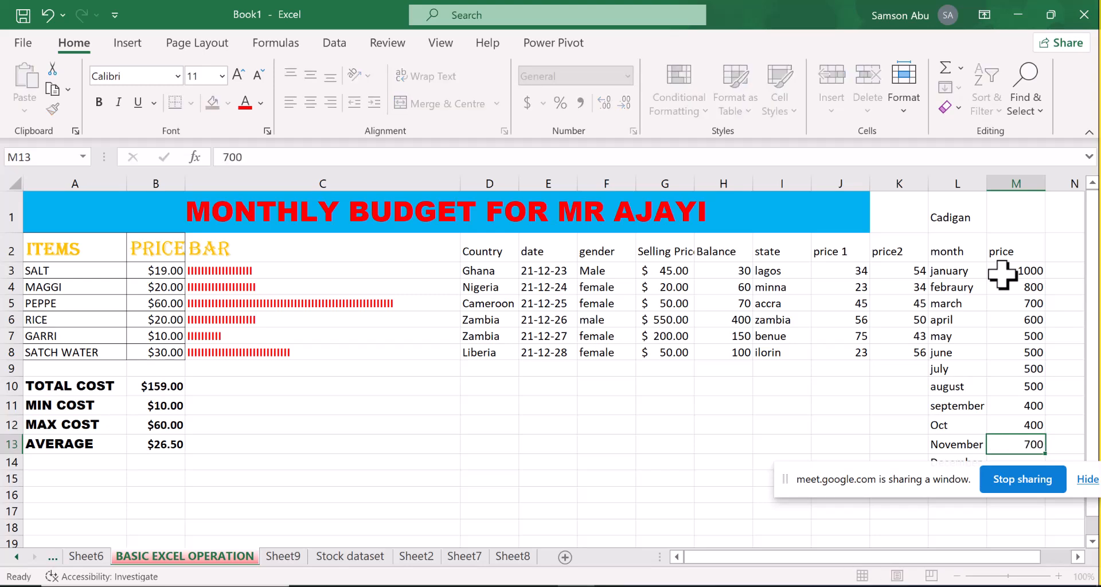
text(1500)
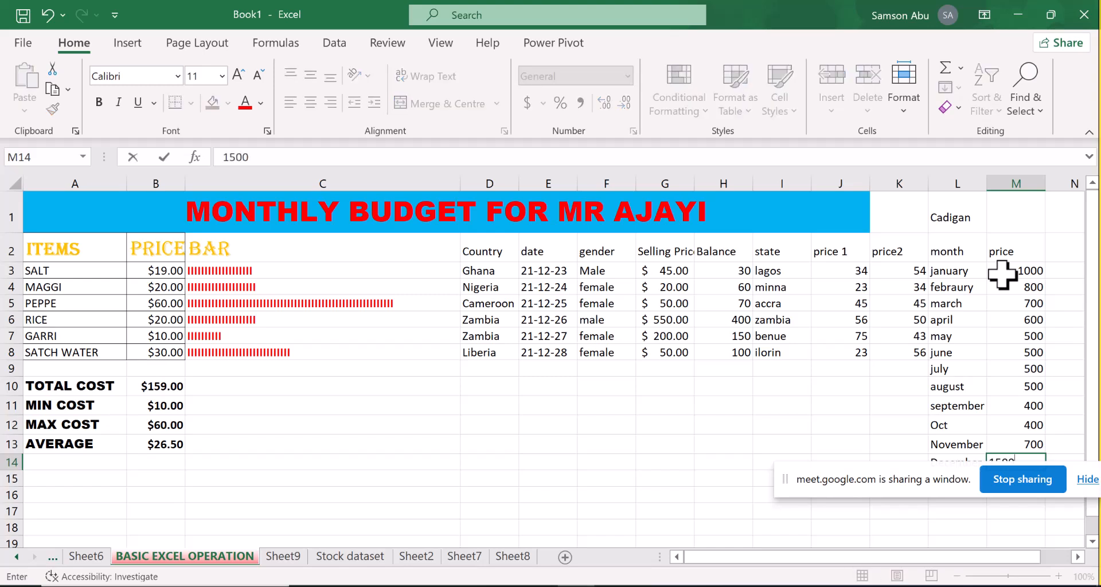
drag(869, 471, 477, 458)
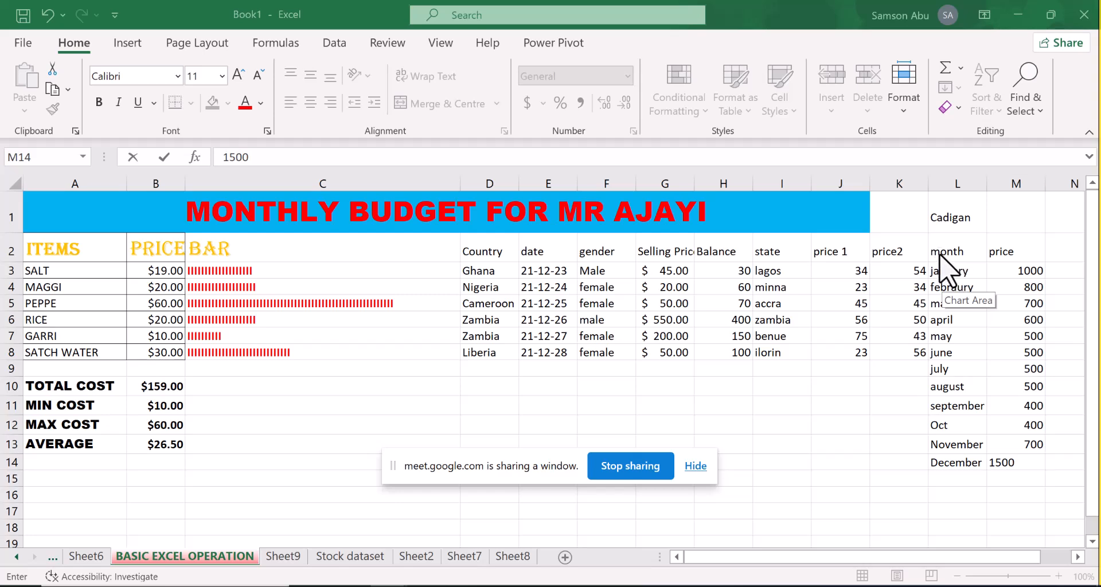
Select the month and price data in L2:M14 for charting and dismiss the WhatsApp notification
click(963, 253)
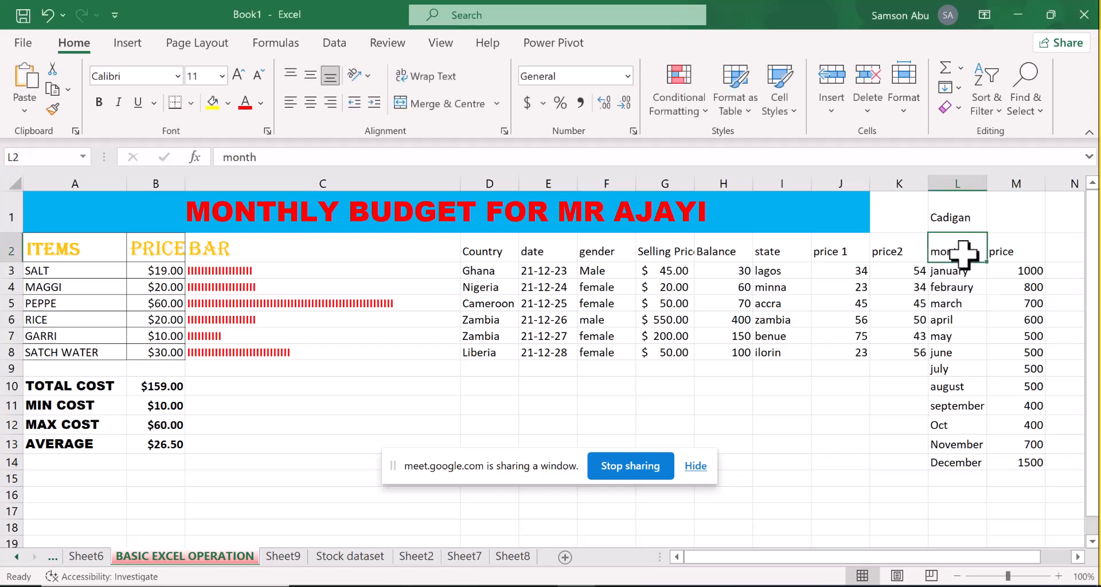
drag(963, 253, 1032, 464)
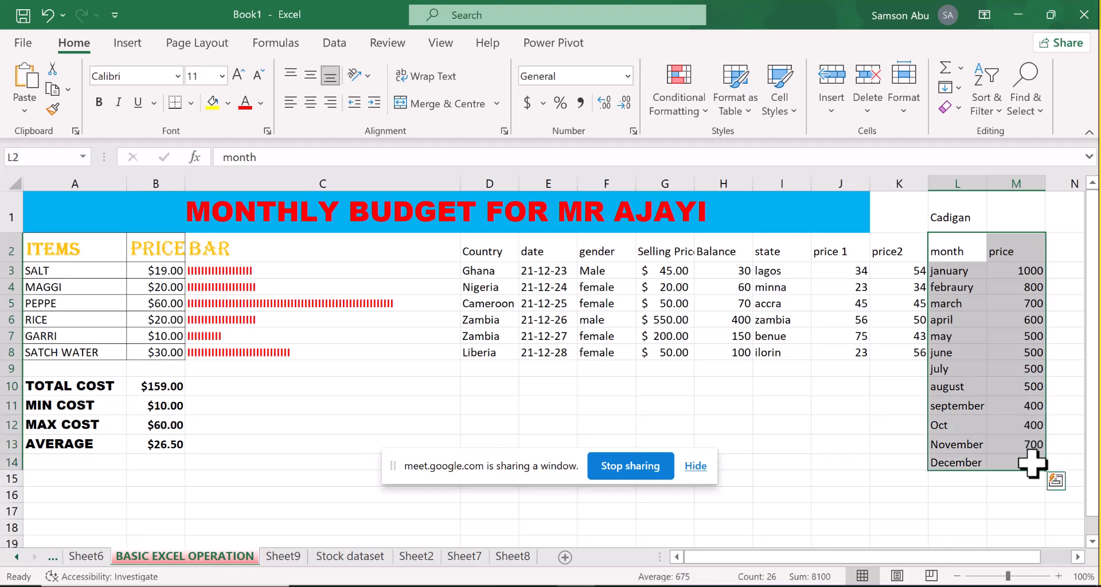
click(130, 45)
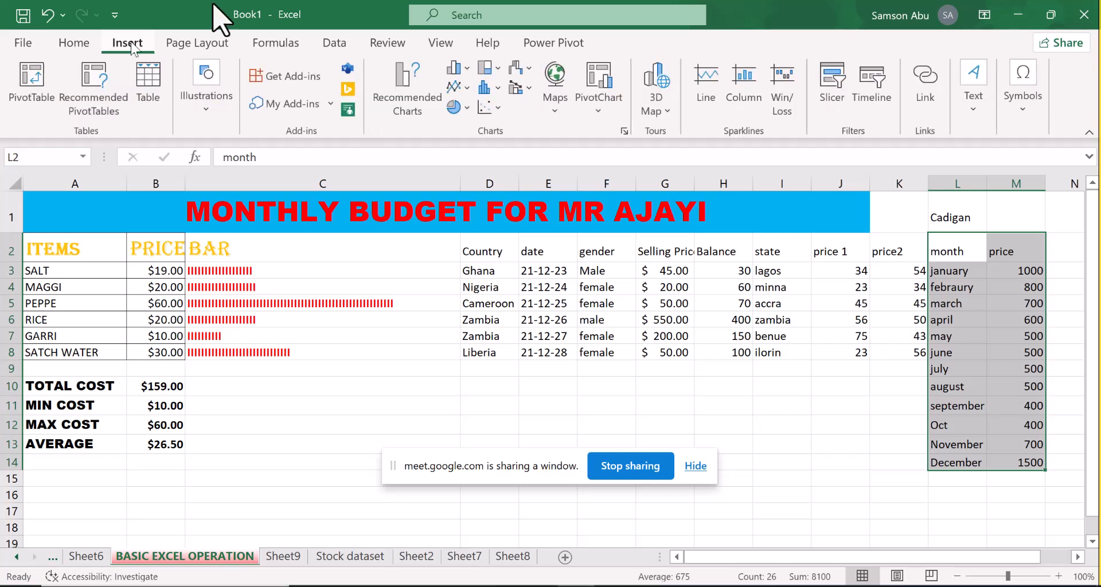
click(406, 71)
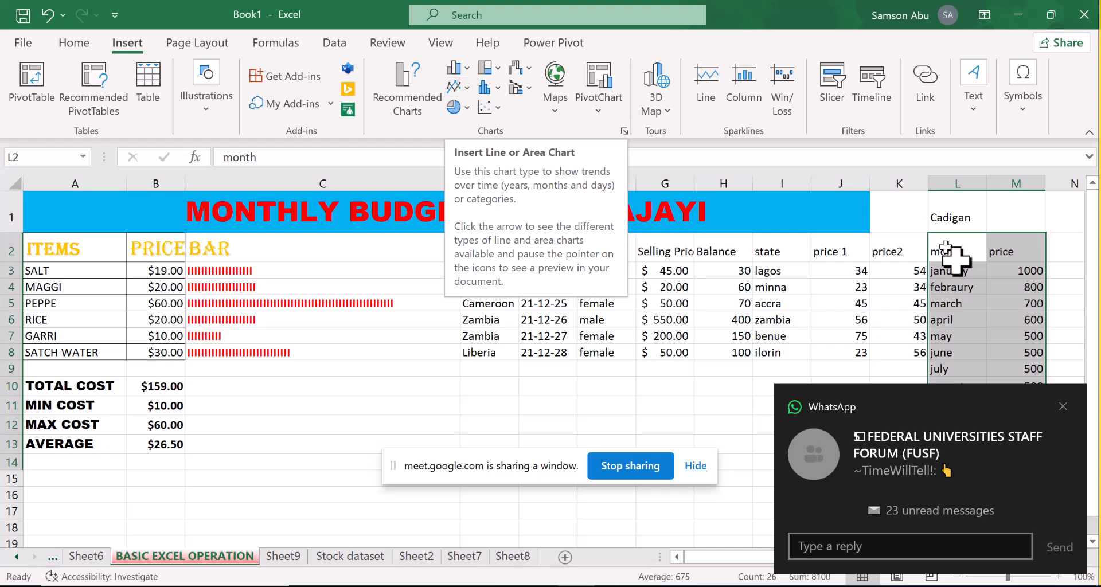
click(1060, 406)
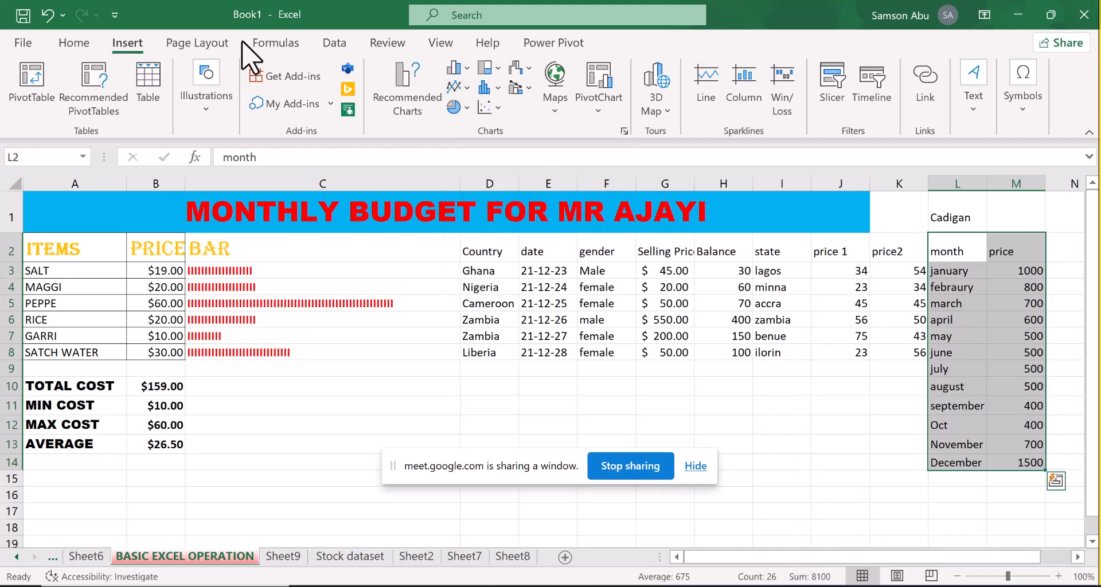
click(466, 89)
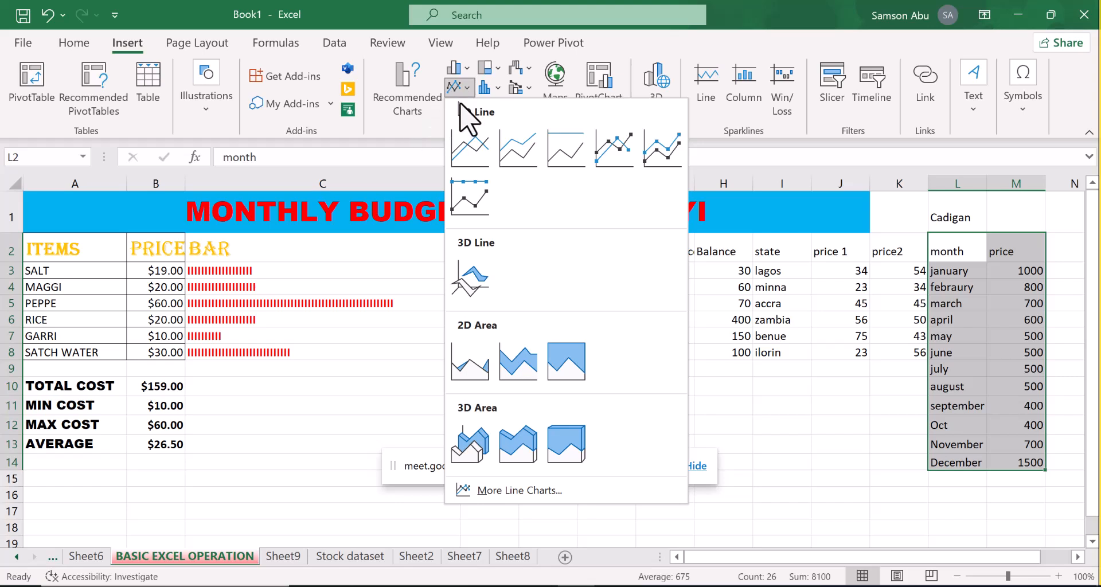
key(alt+Tab)
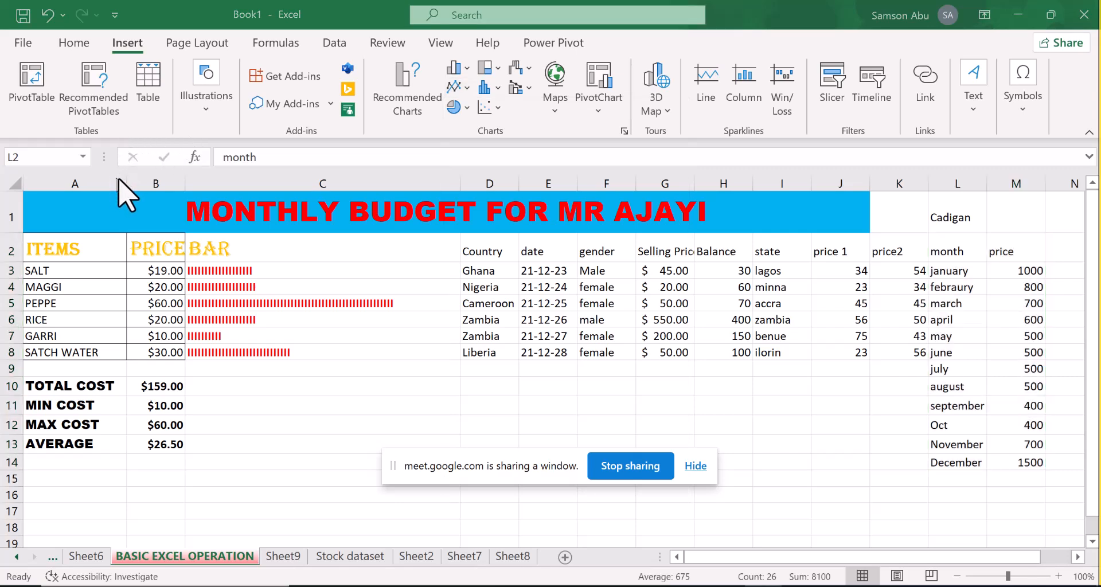
click(466, 92)
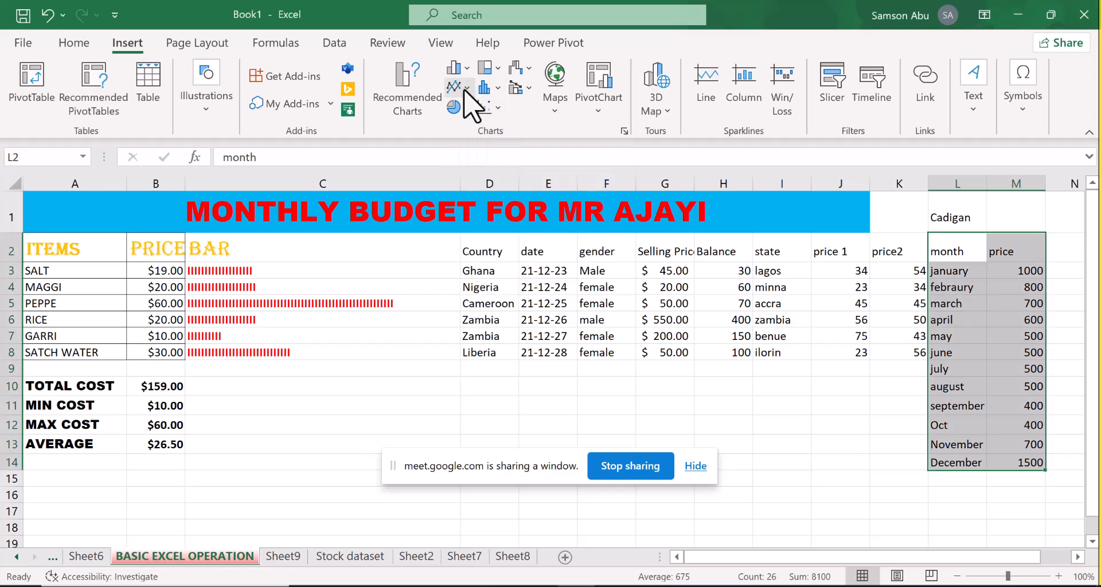
click(464, 89)
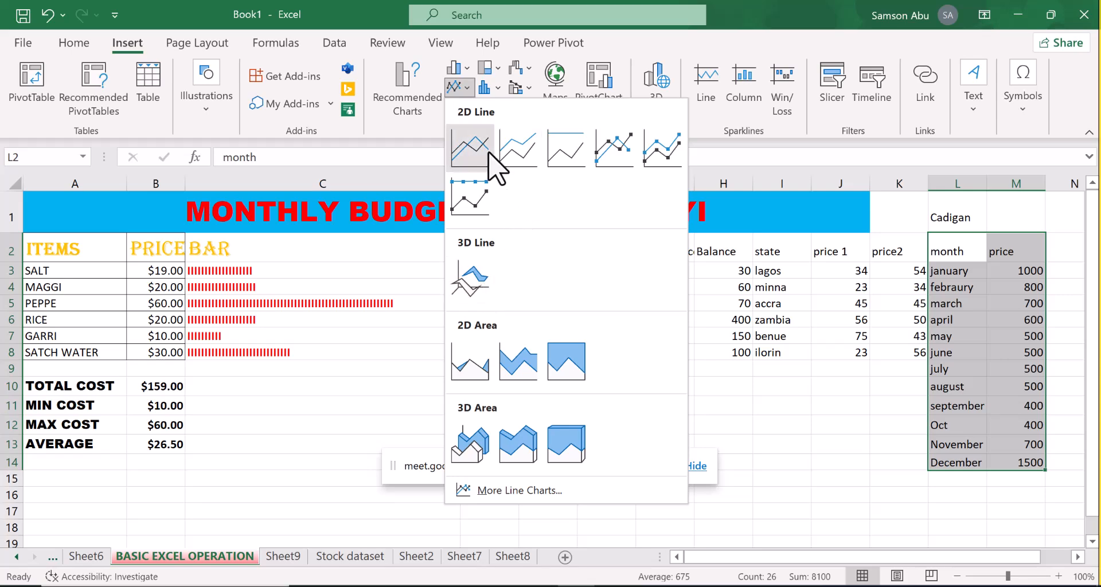
key(alt+Tab)
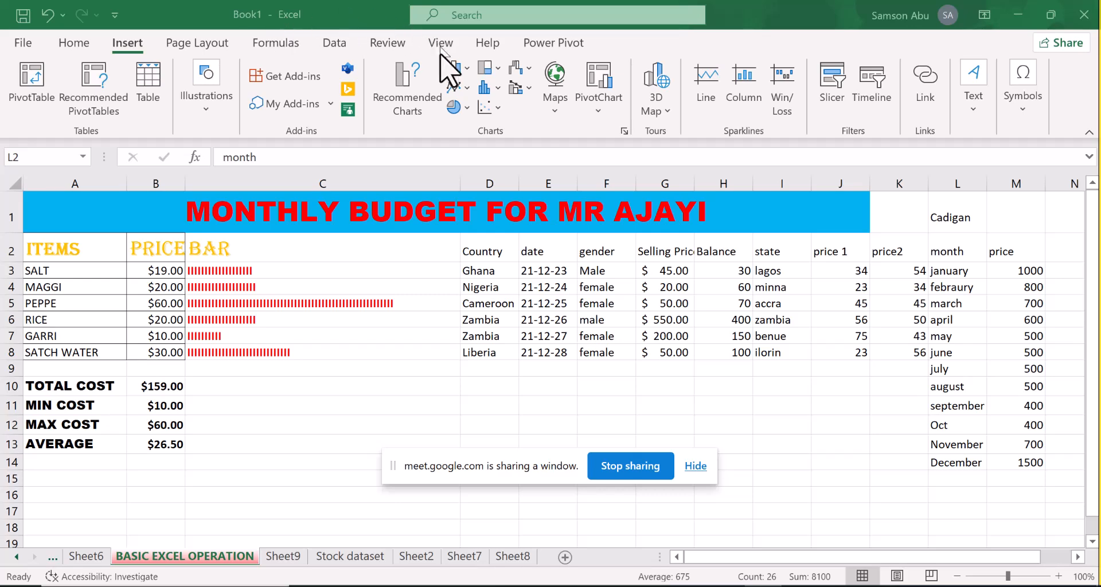
key(alt+Tab)
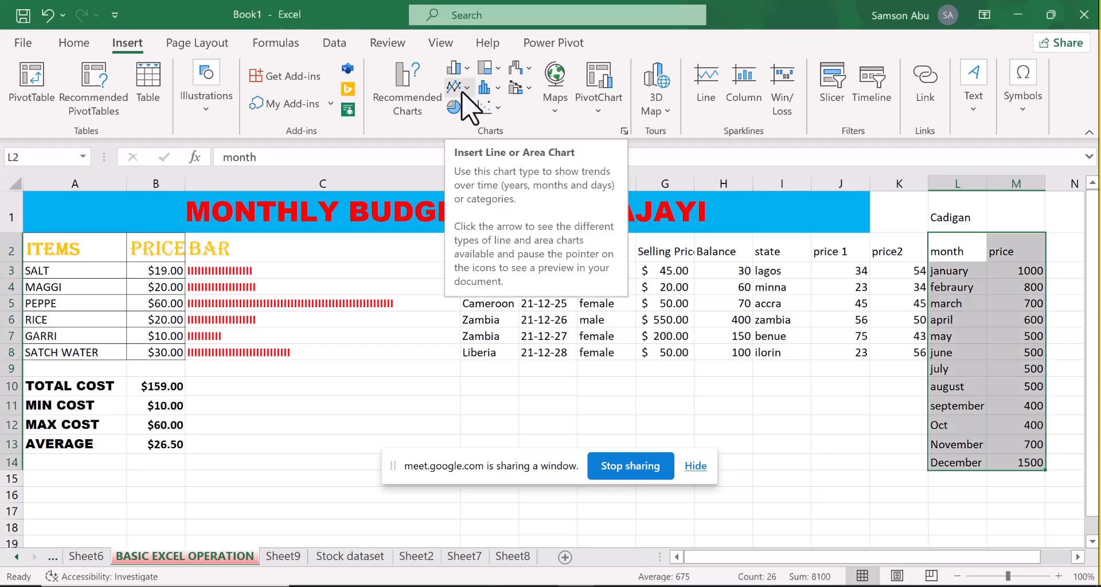
Insert a basic 2D Line chart of the selected data and place it just beside the month column so all month labels show
click(459, 87)
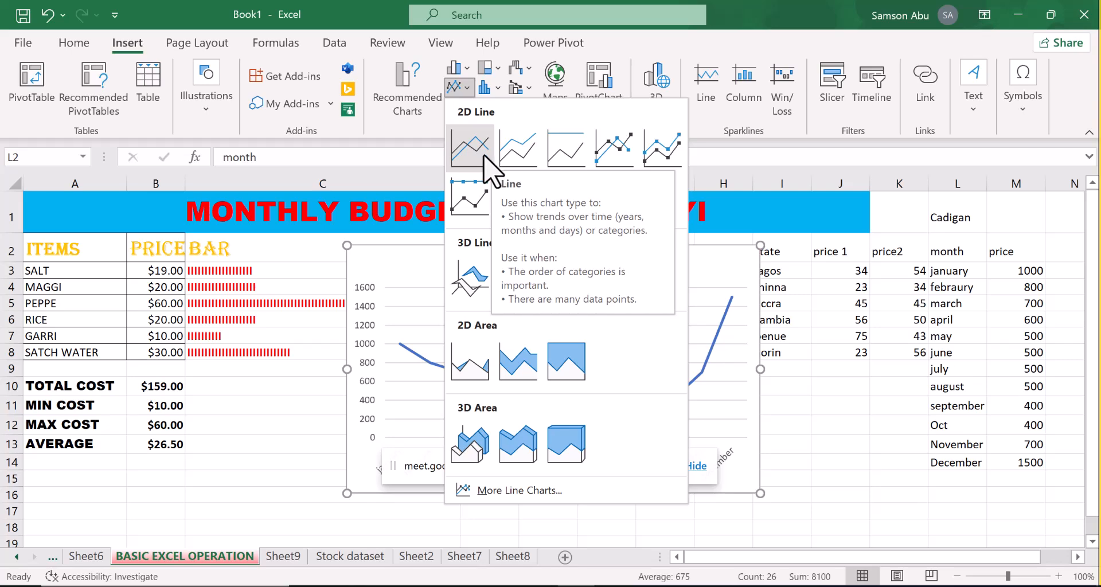
click(483, 155)
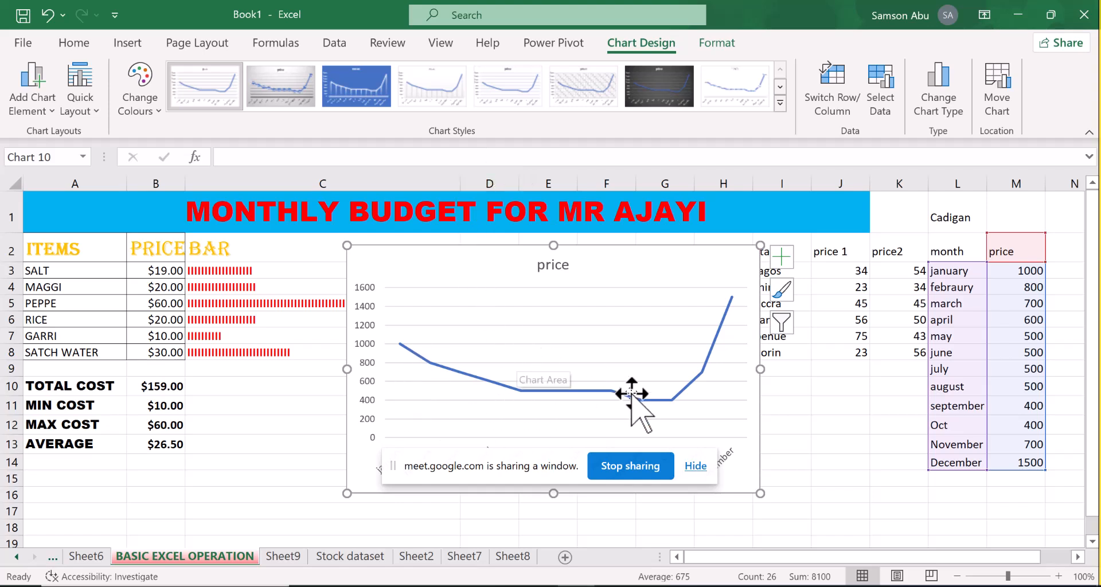
drag(688, 256, 829, 215)
mouse_move(556, 310)
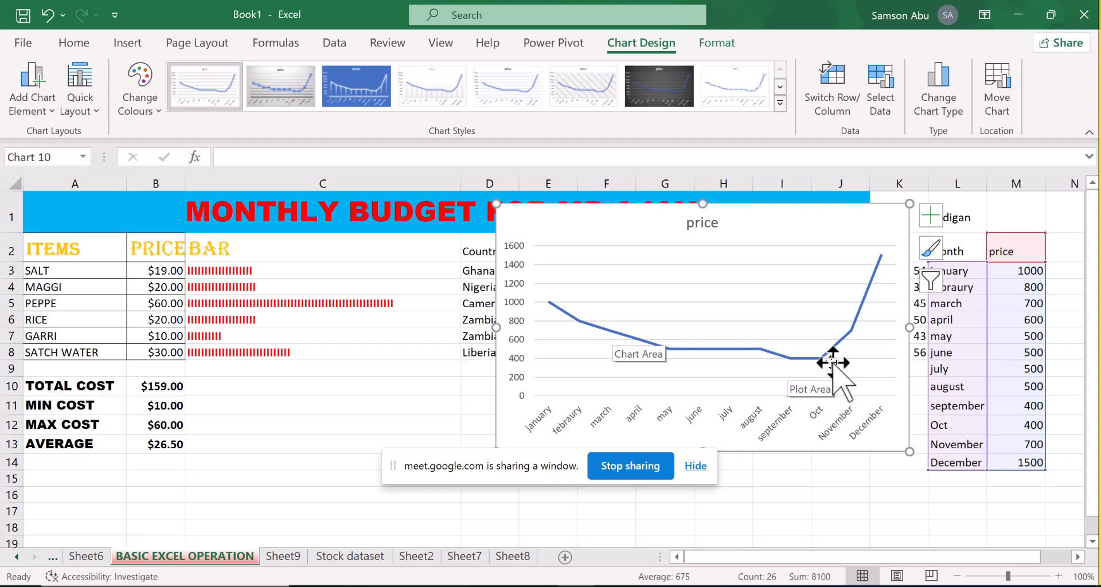
mouse_move(850, 329)
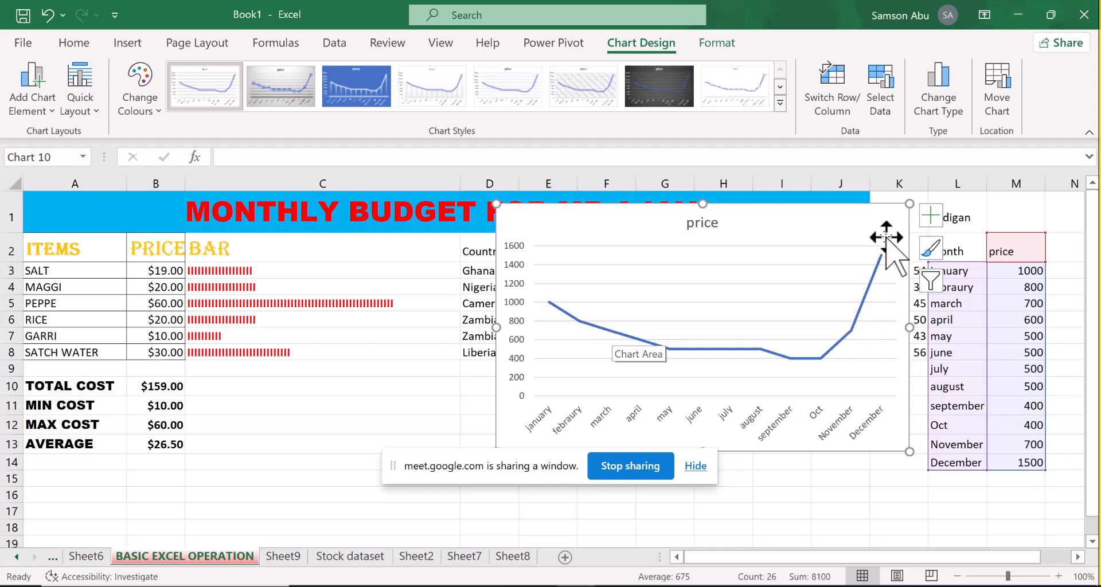
mouse_move(880, 256)
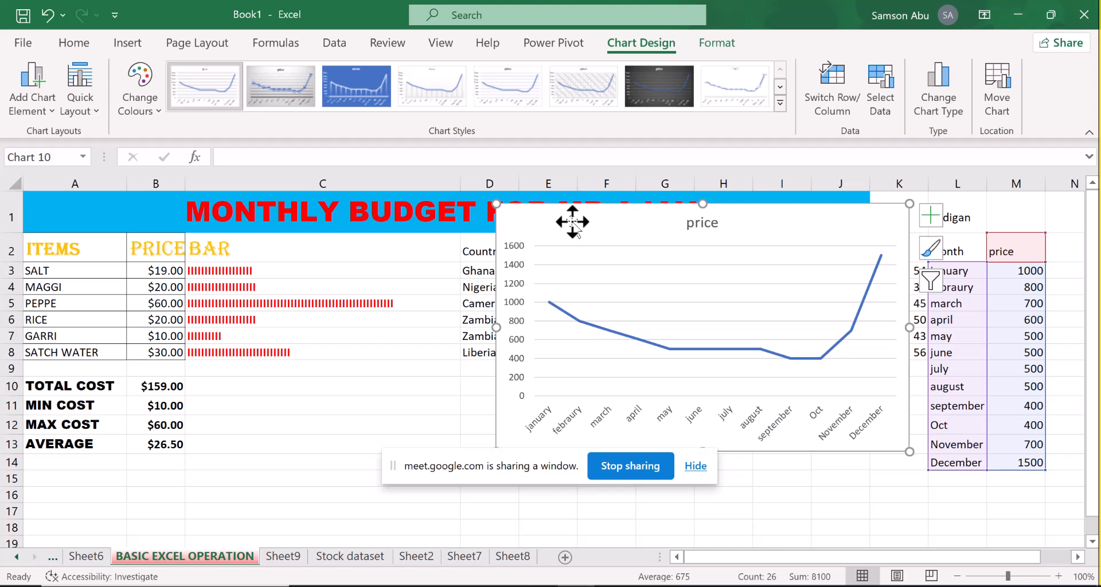
Change the line chart's title to "price of Cadiga for year 2024" and close the title formatting pane
click(704, 225)
double_click(718, 224)
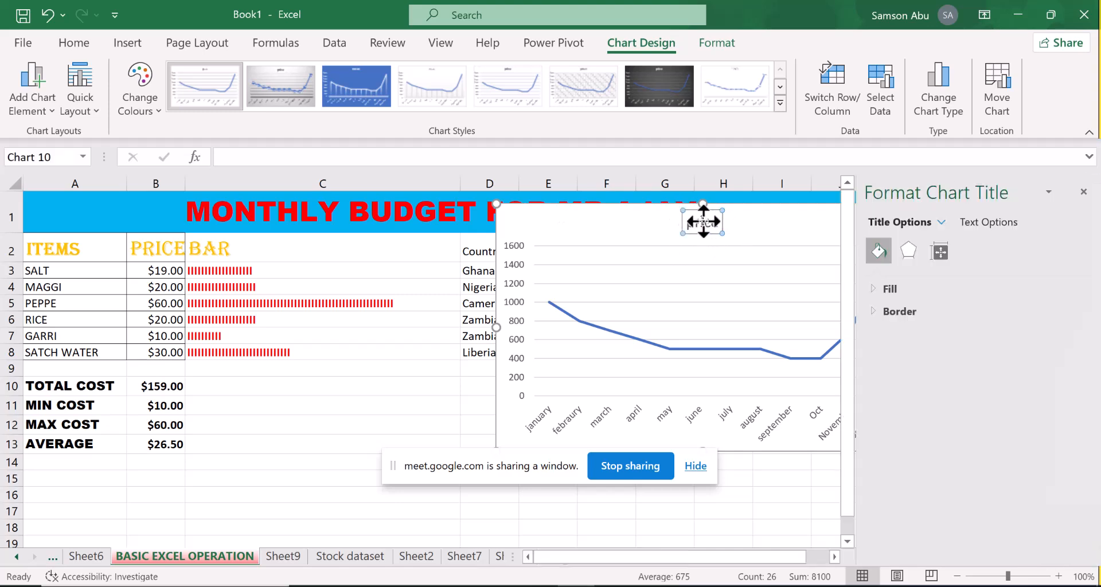
click(706, 225)
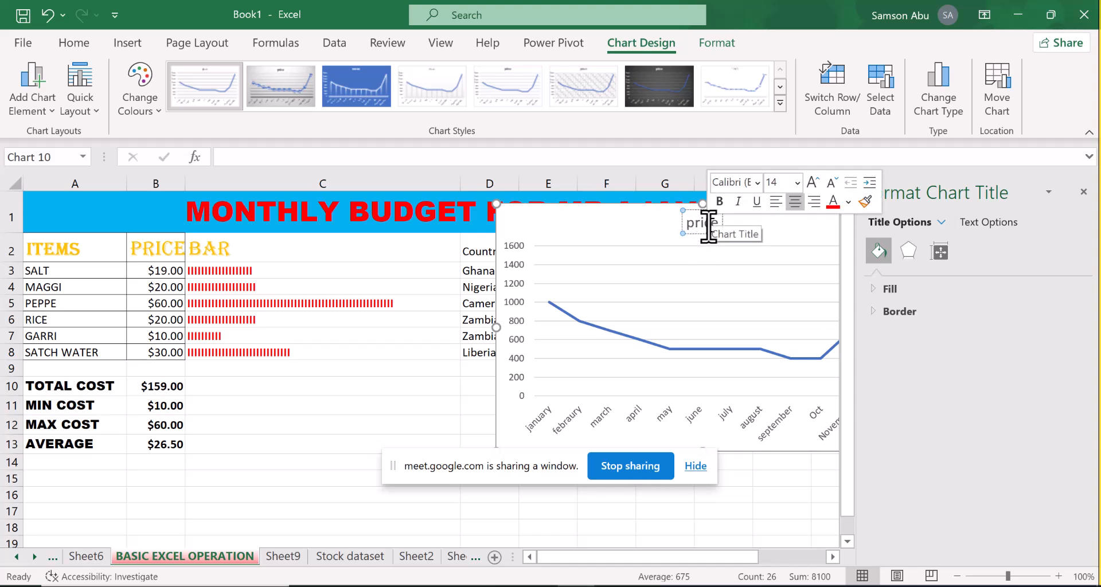
text(of Cadiga)
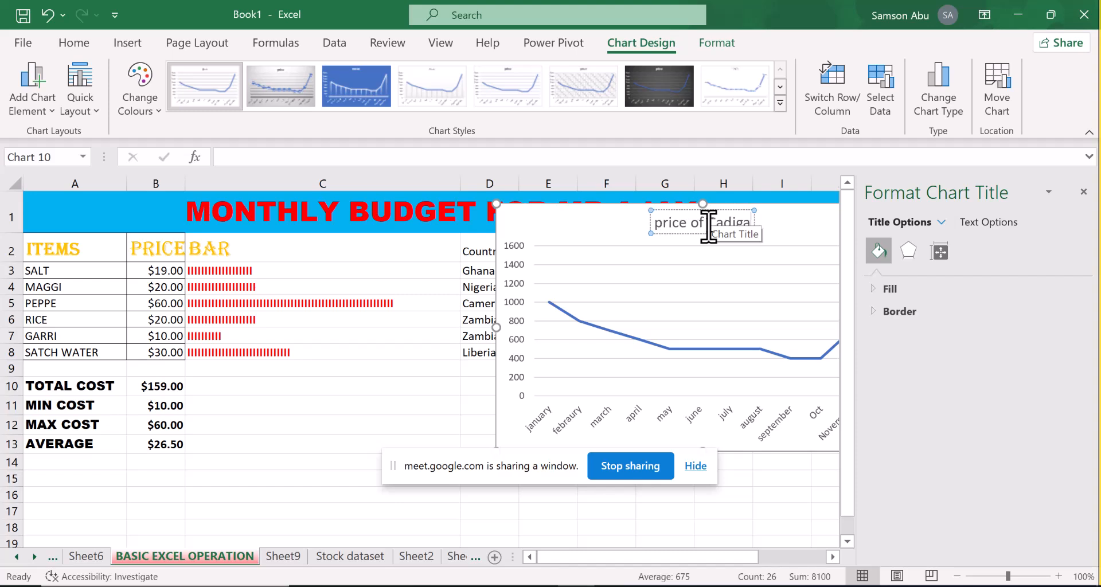
text( fo)
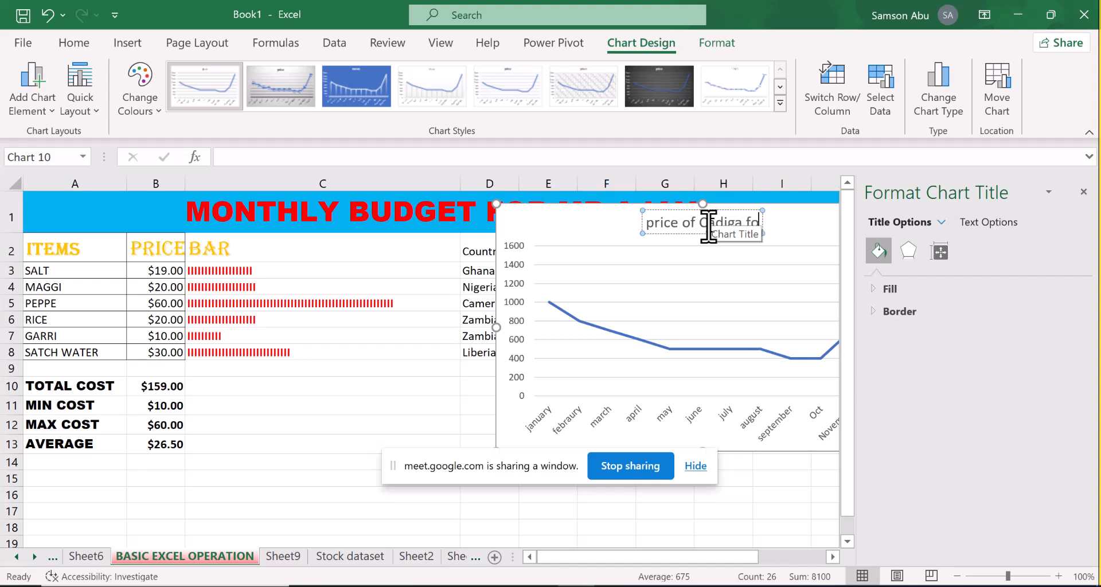
text(r year)
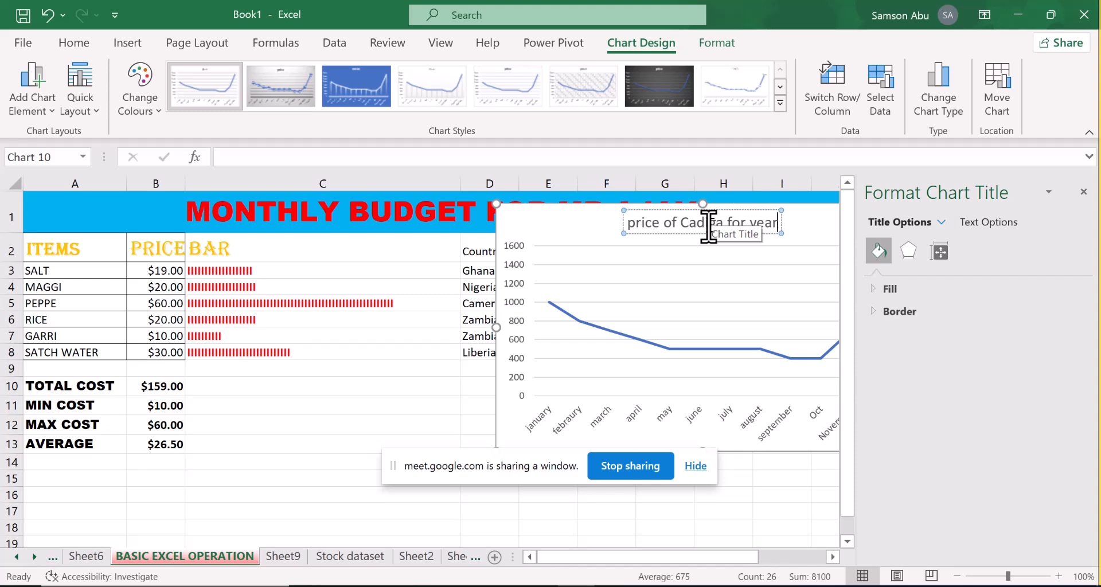
text( 202)
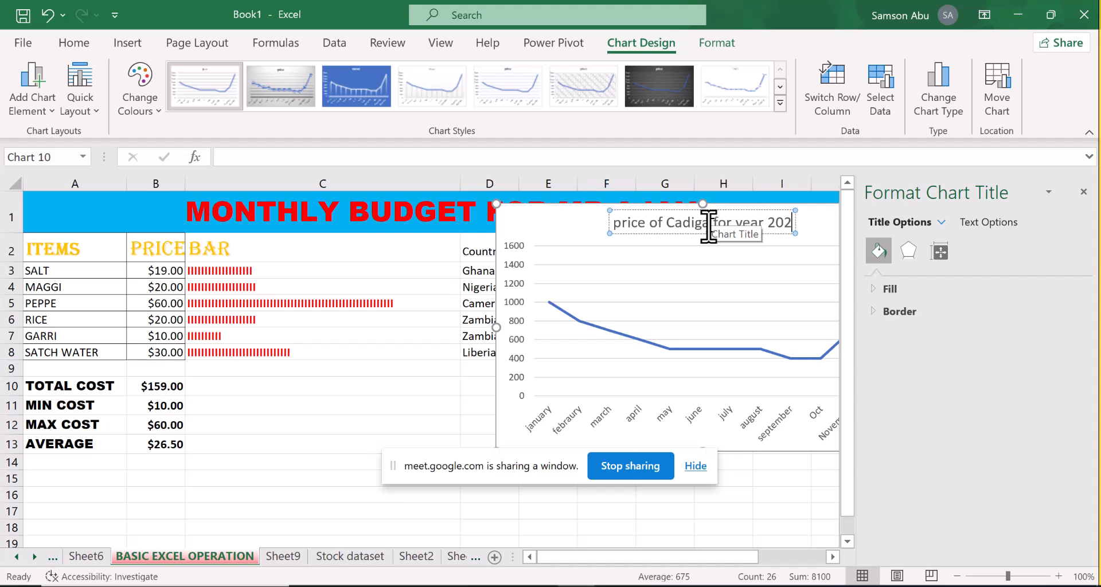
text(4)
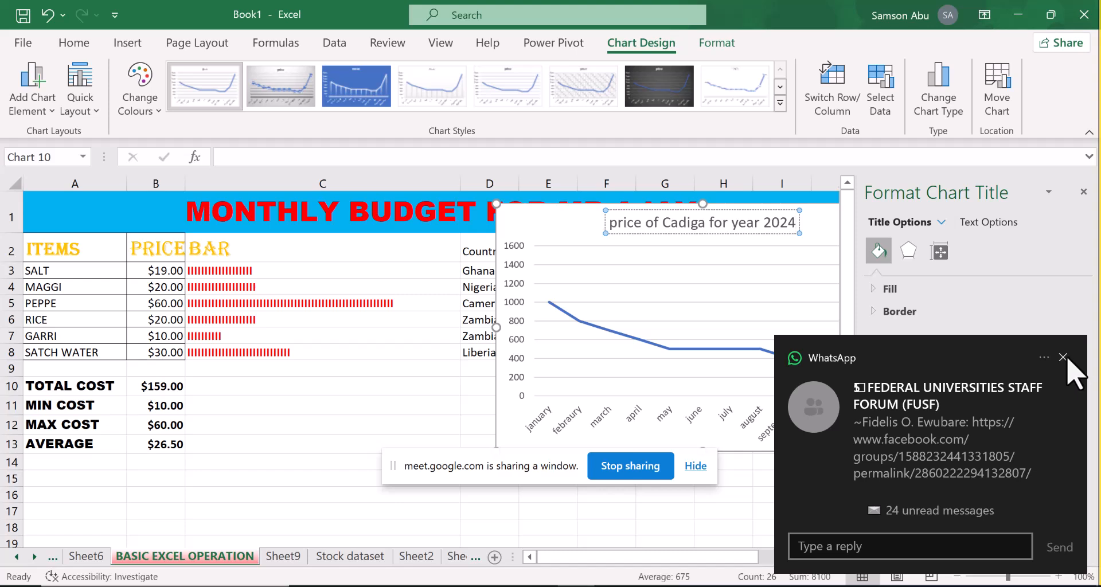
click(1063, 358)
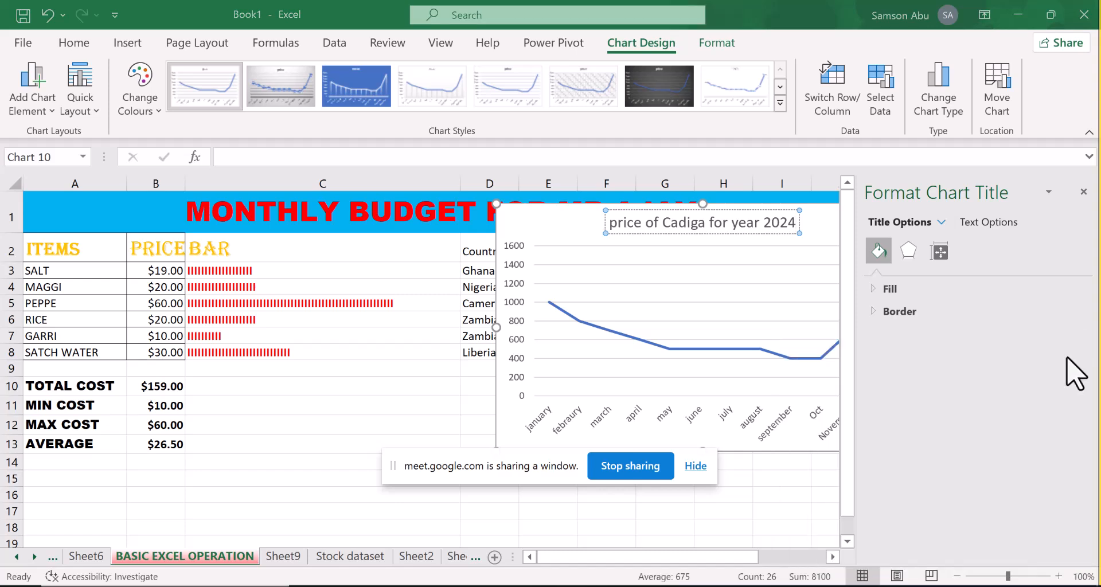
click(1084, 193)
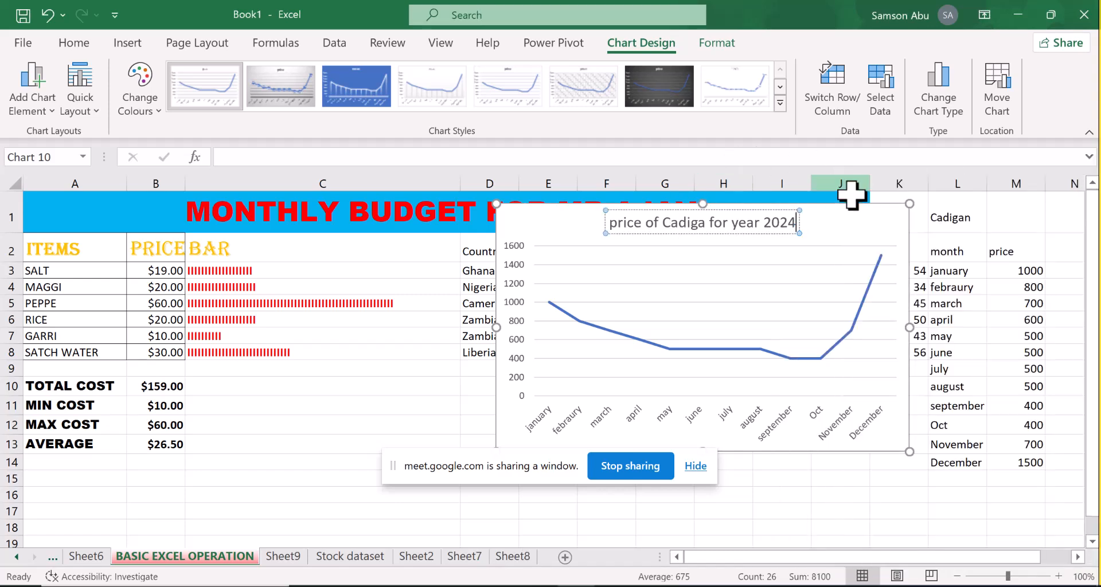
Apply chart Style 8 to the Cadigan price line chart
click(878, 224)
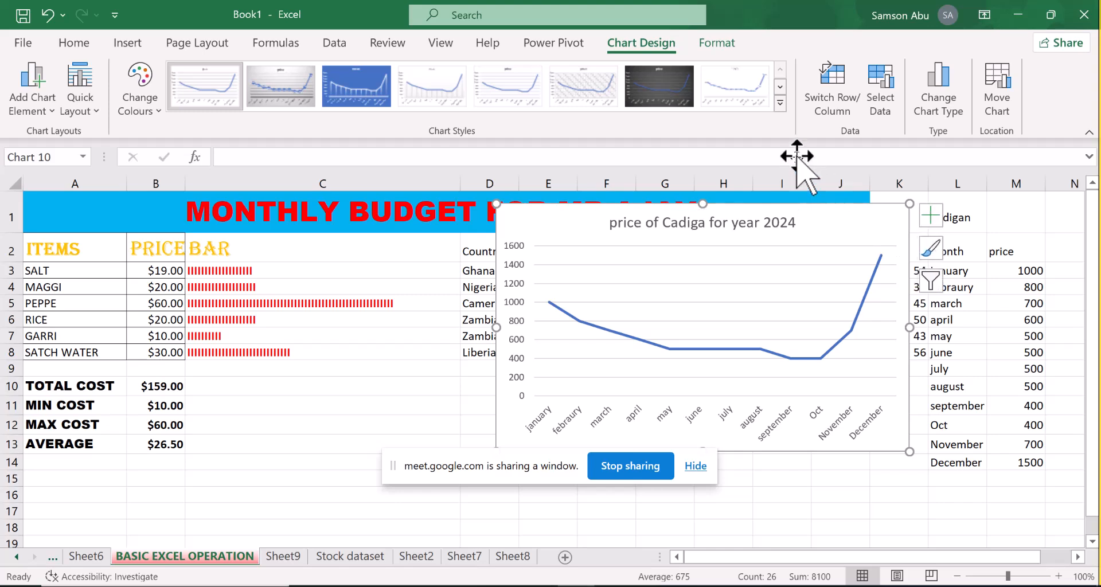
click(780, 104)
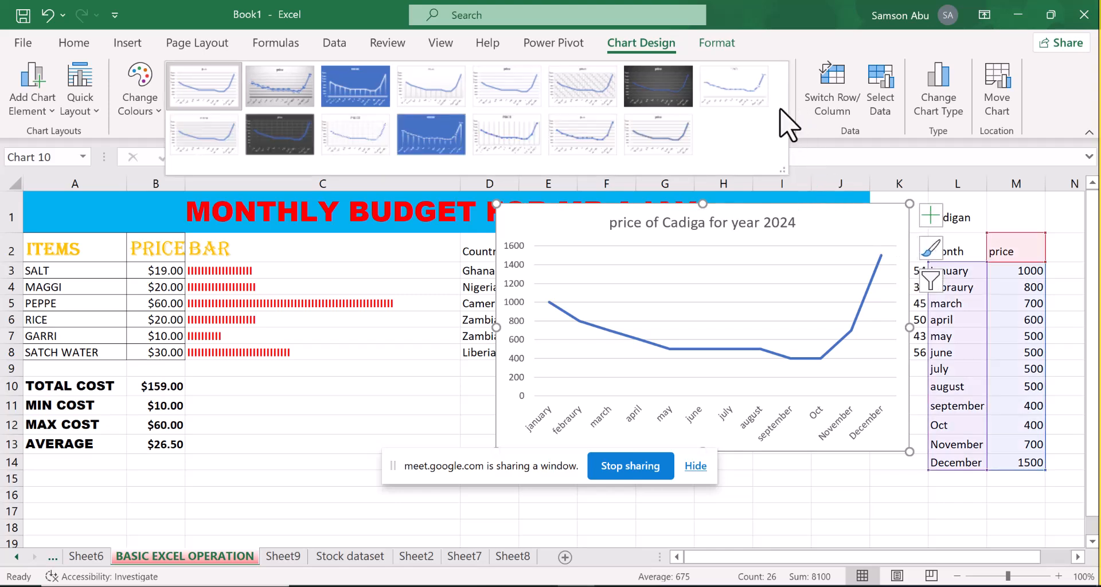
click(754, 89)
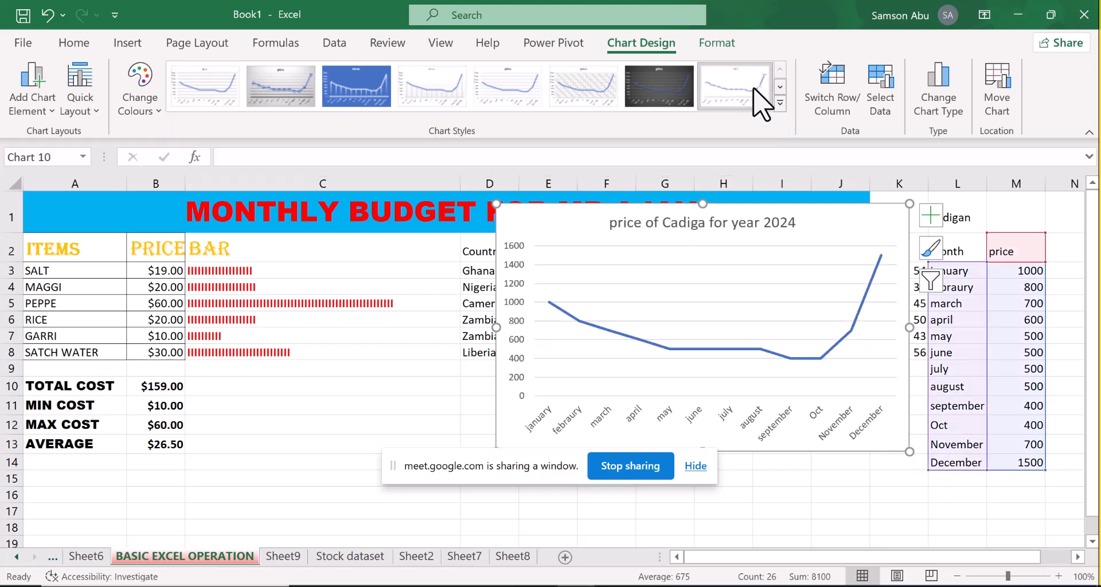
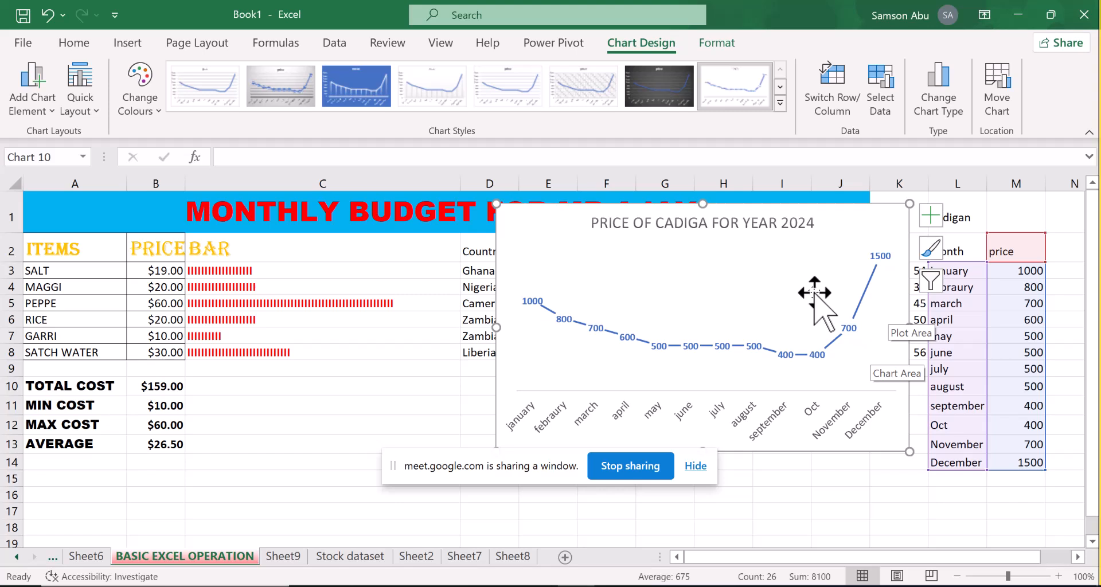
Move the Cadigan price chart clear of the state data and insert a 2D Stacked Line chart from I2:K8
drag(835, 246, 445, 322)
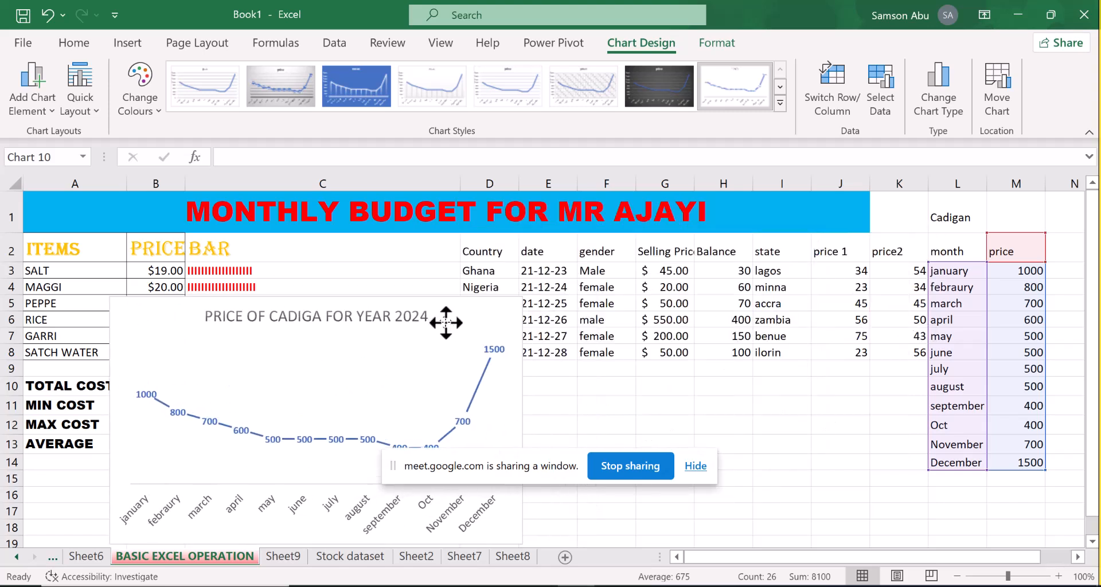
click(824, 414)
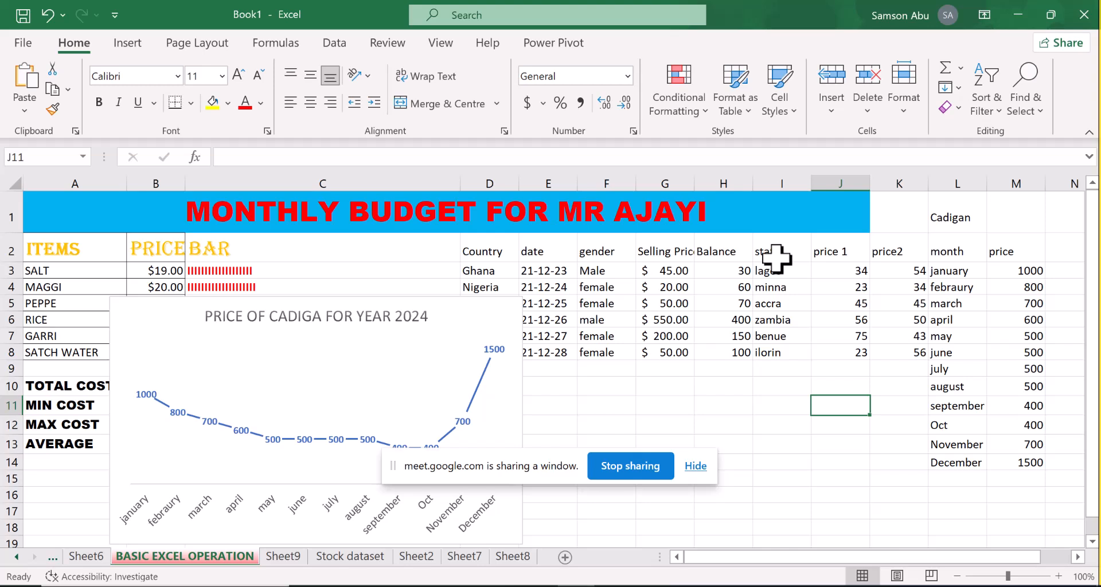
drag(775, 259, 895, 353)
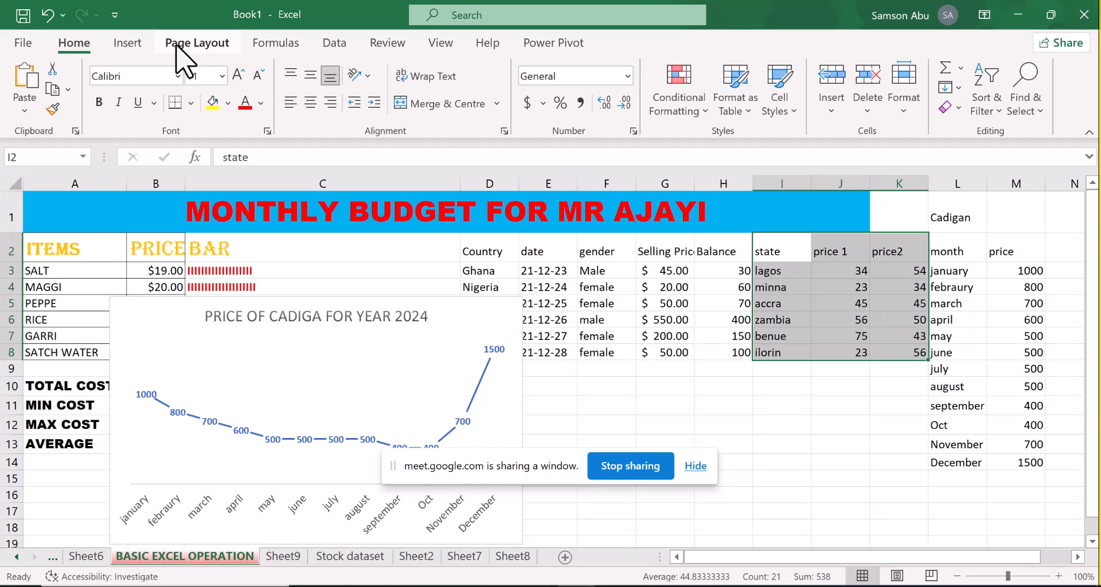
click(136, 46)
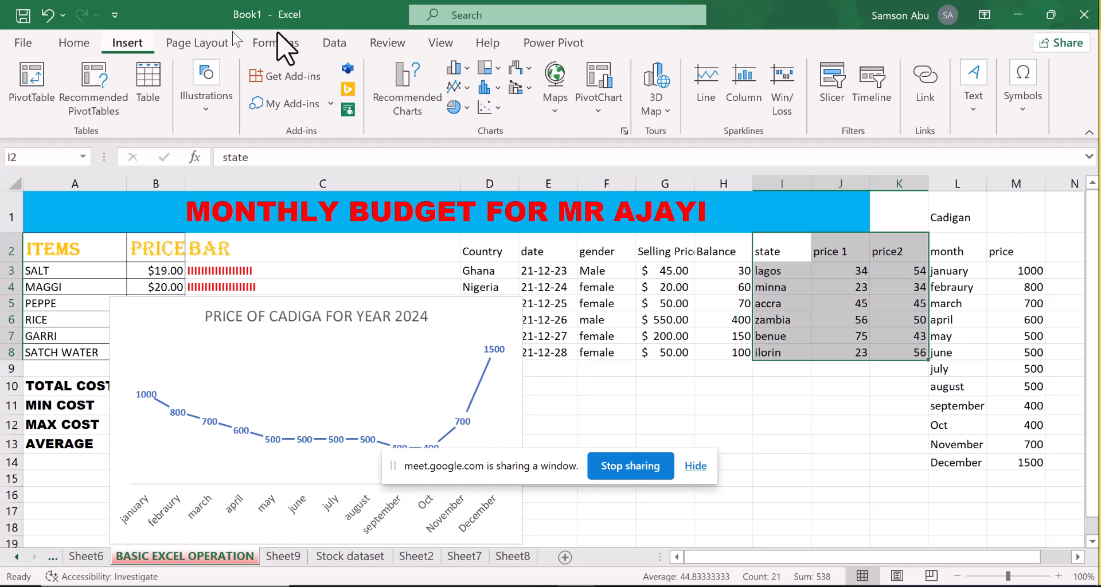
click(457, 87)
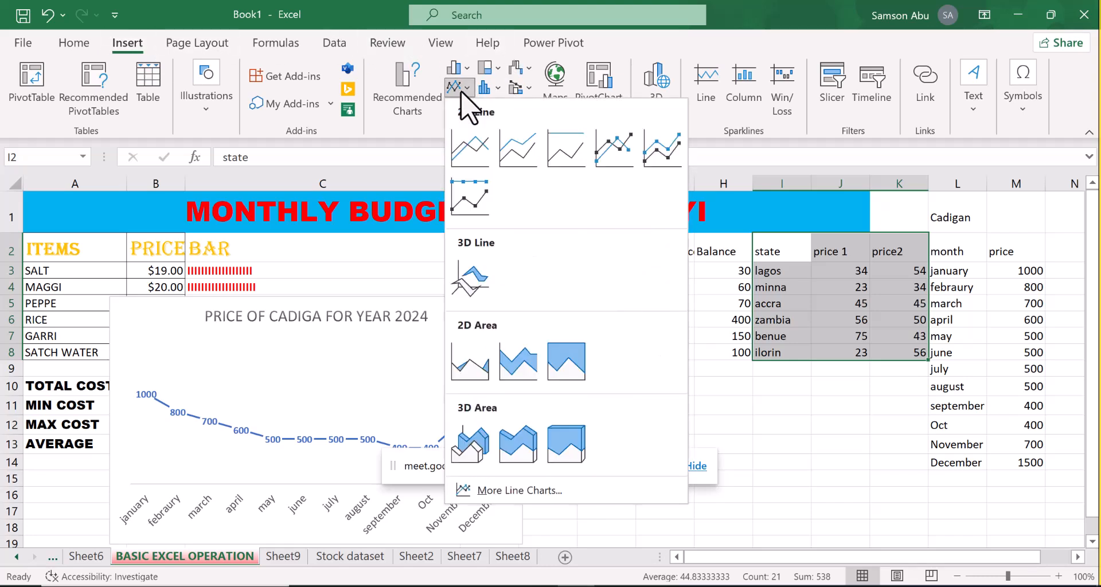
click(522, 154)
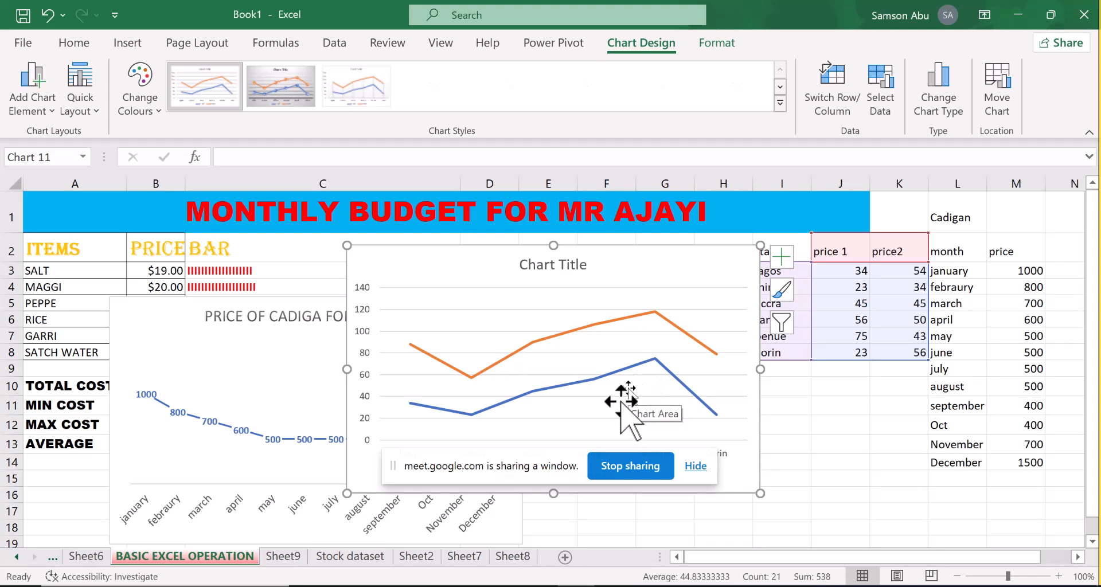
Place the state price chart beside the Cadigan chart, clear of the screen-sharing bar, and examine its price 1 and price2 lines by state
drag(635, 253, 734, 168)
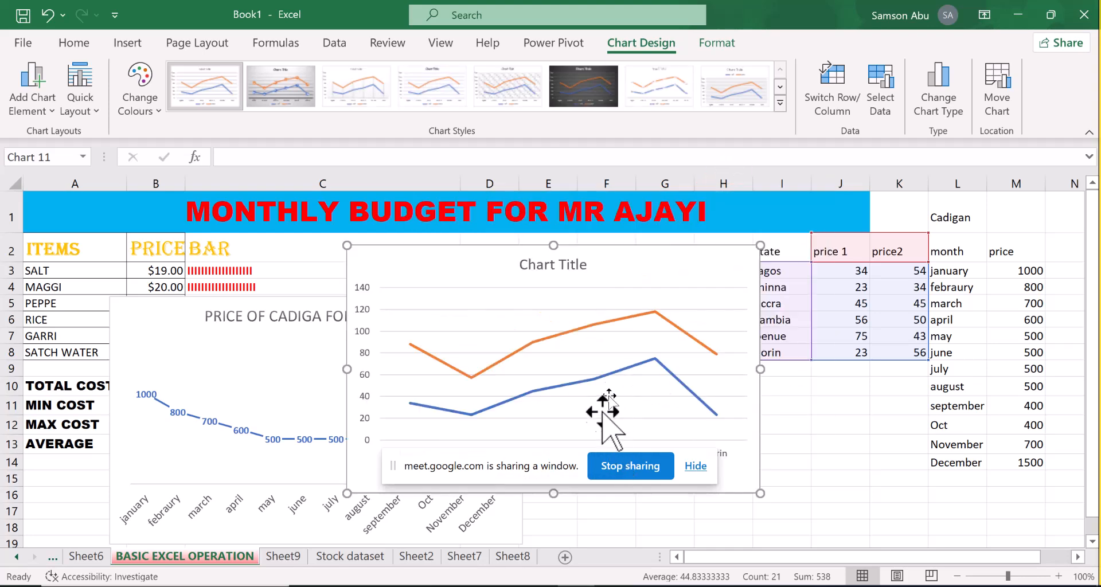
drag(638, 264, 927, 215)
drag(549, 471, 714, 504)
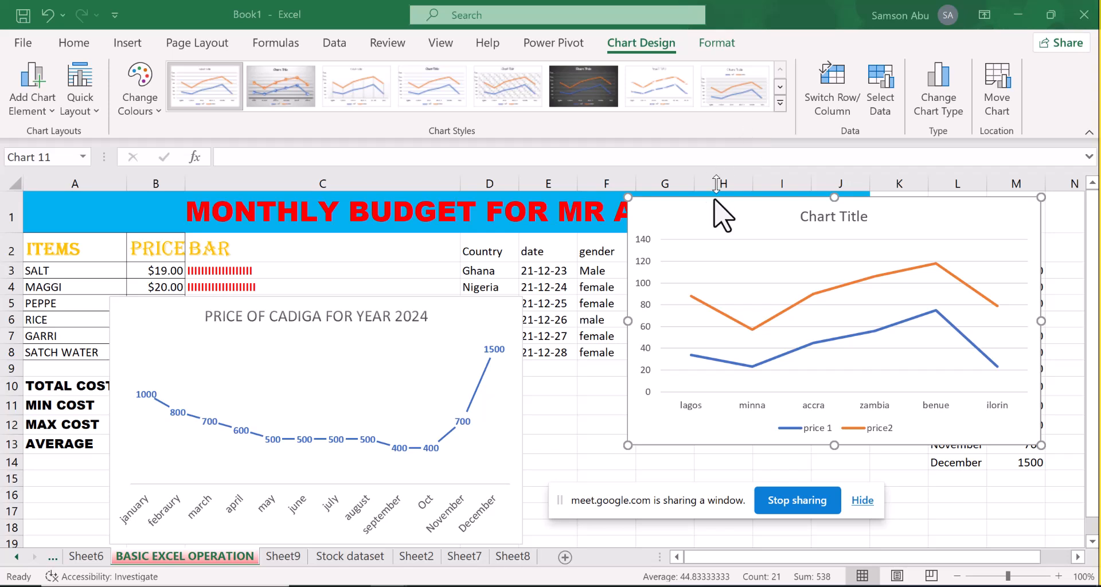
drag(715, 217, 614, 224)
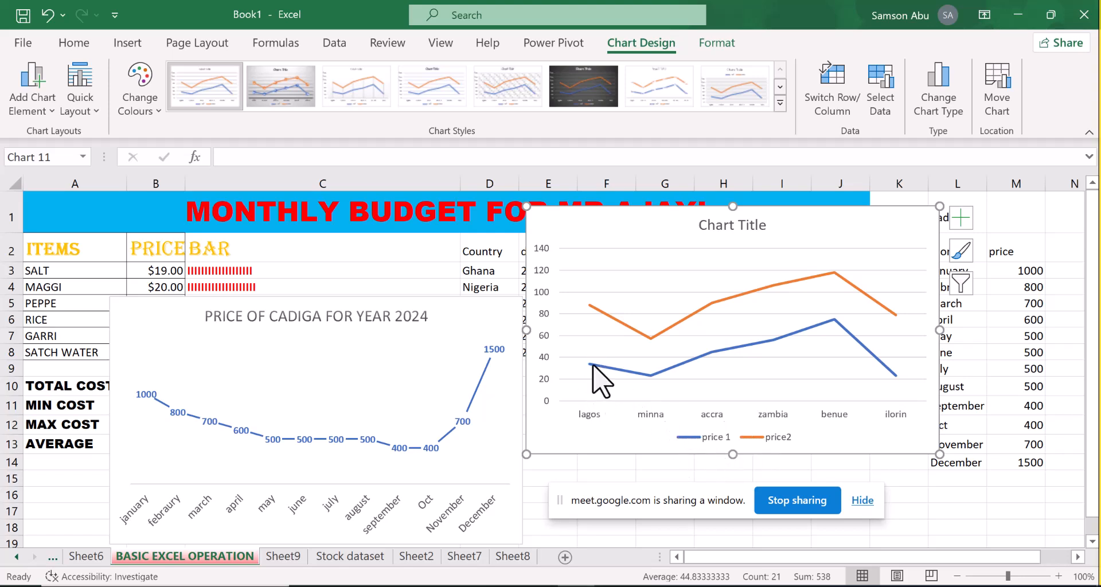
mouse_move(591, 397)
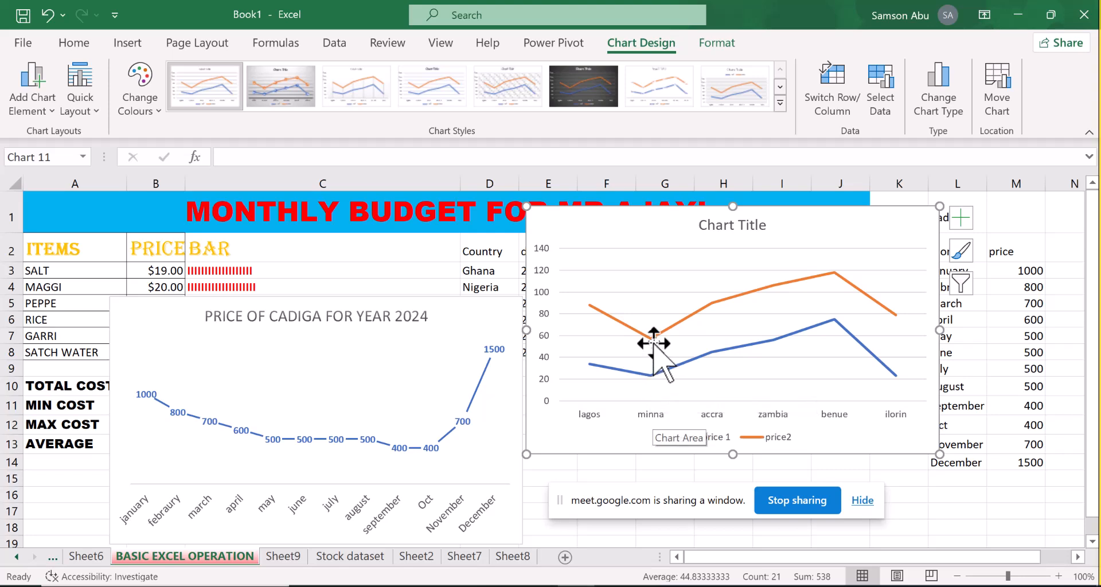
mouse_move(650, 340)
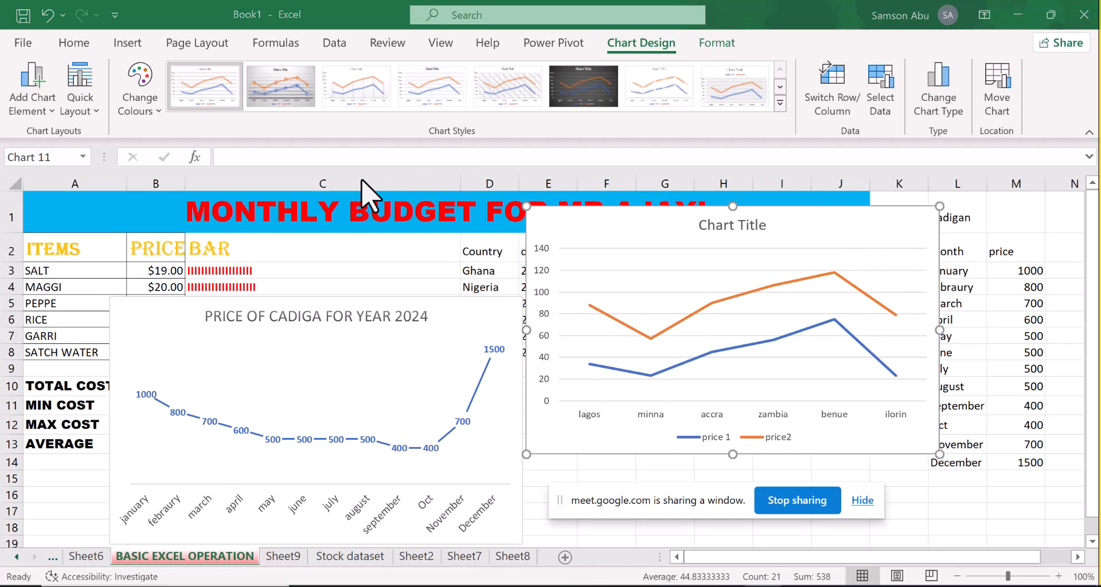
Delete both line charts from the sheet and dismiss the WhatsApp notification
key(Delete)
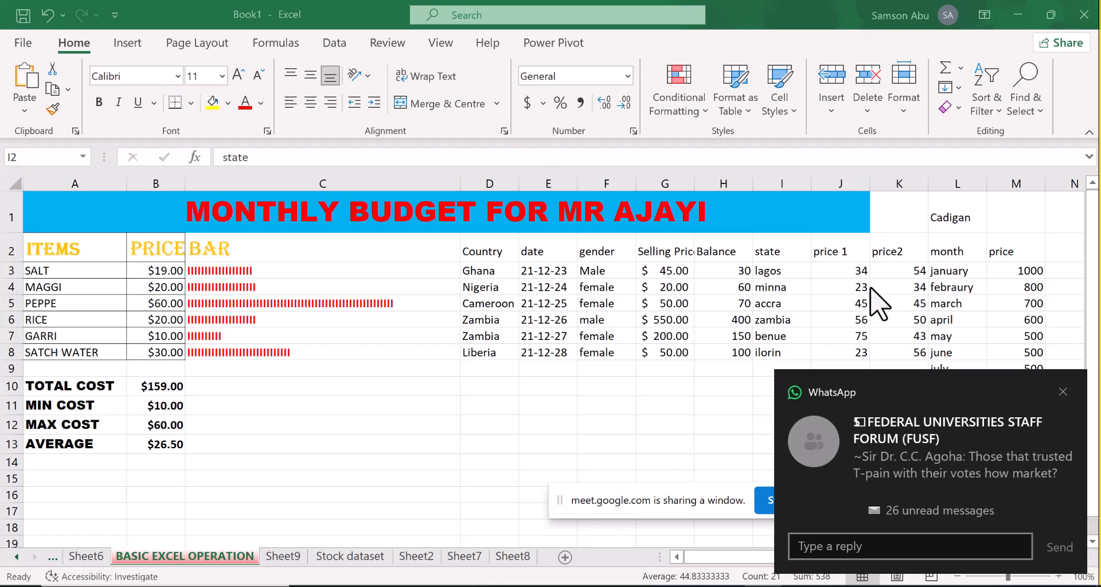
click(1063, 392)
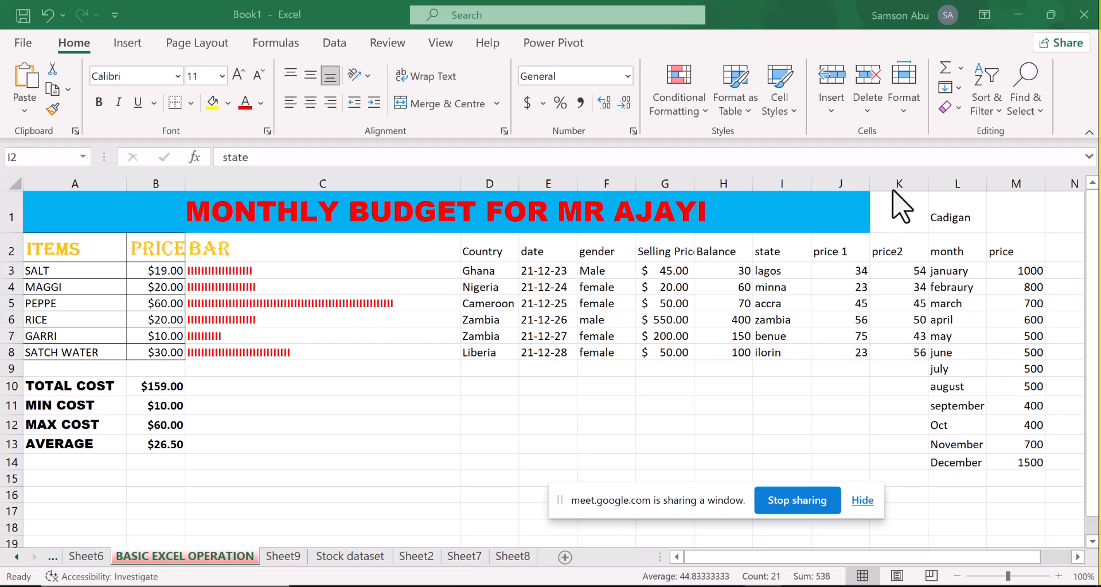
Rename the header in J2 to "selling price" and the header in K2 to "Cost Price"
click(829, 257)
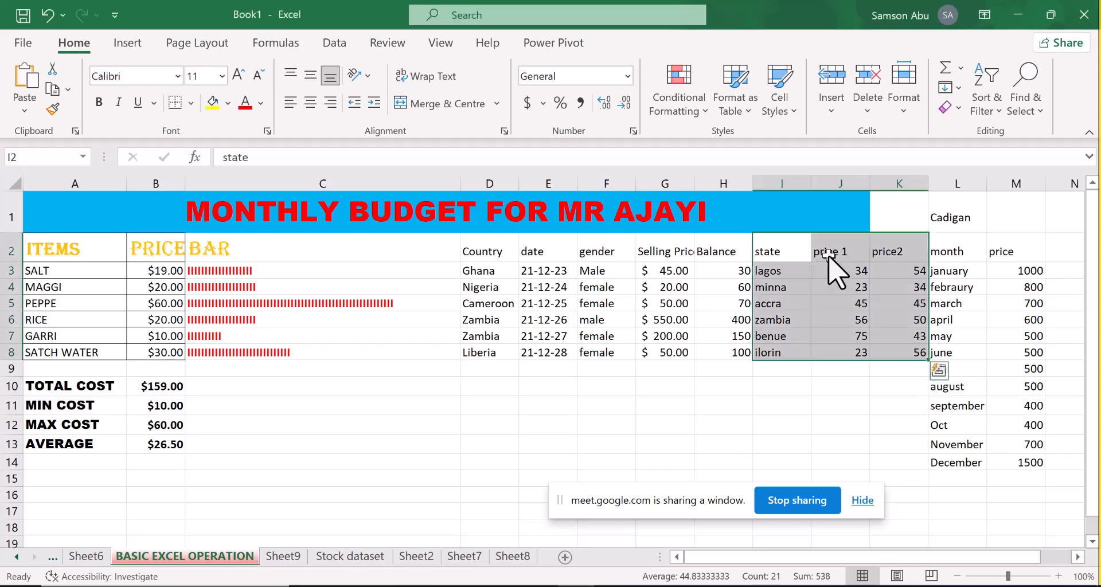
click(829, 256)
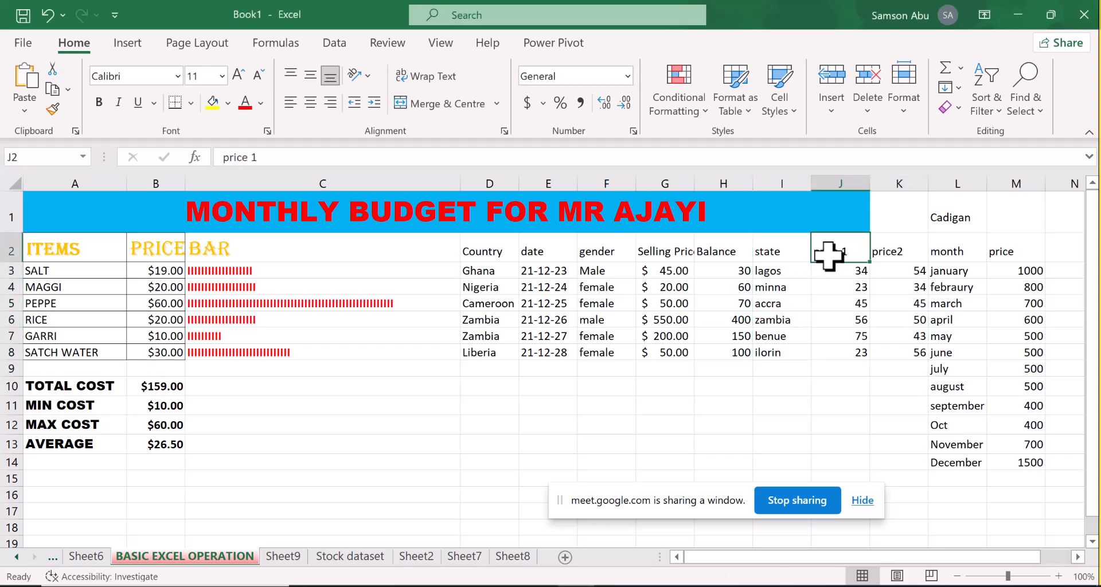
text(selling)
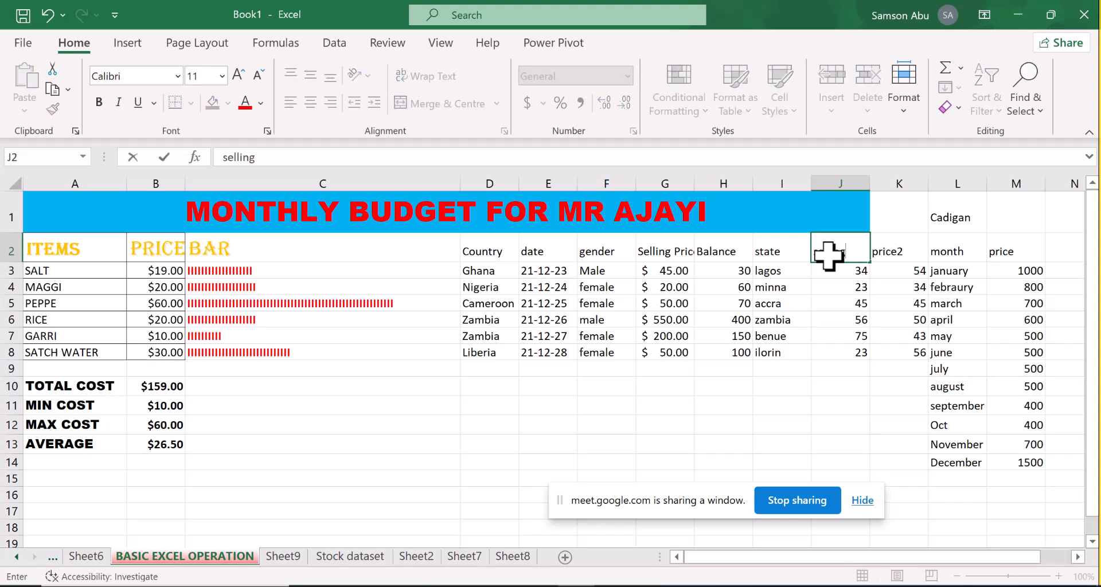
text( price)
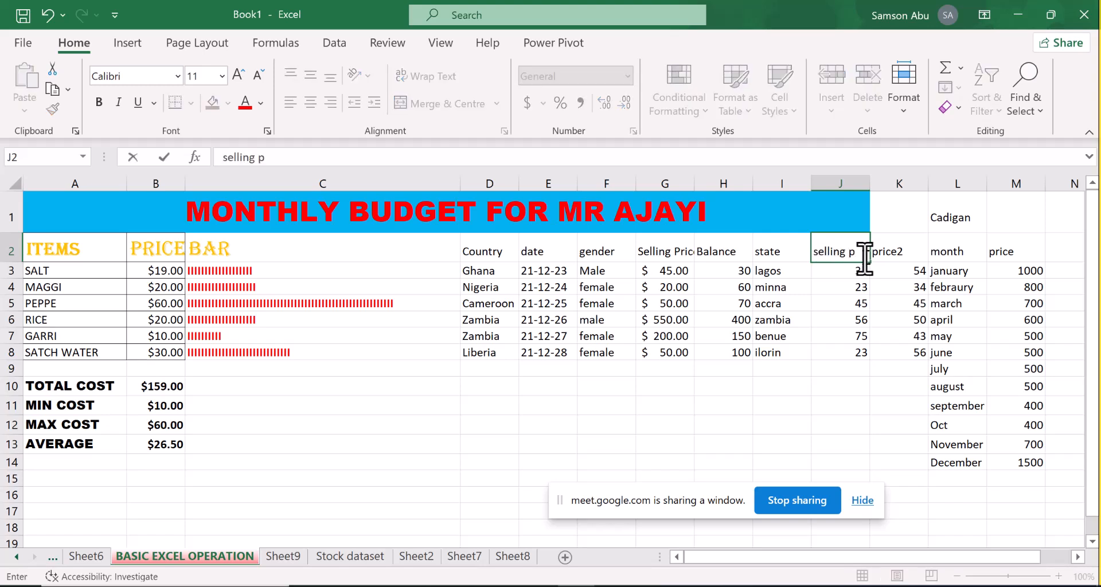
click(883, 287)
click(895, 250)
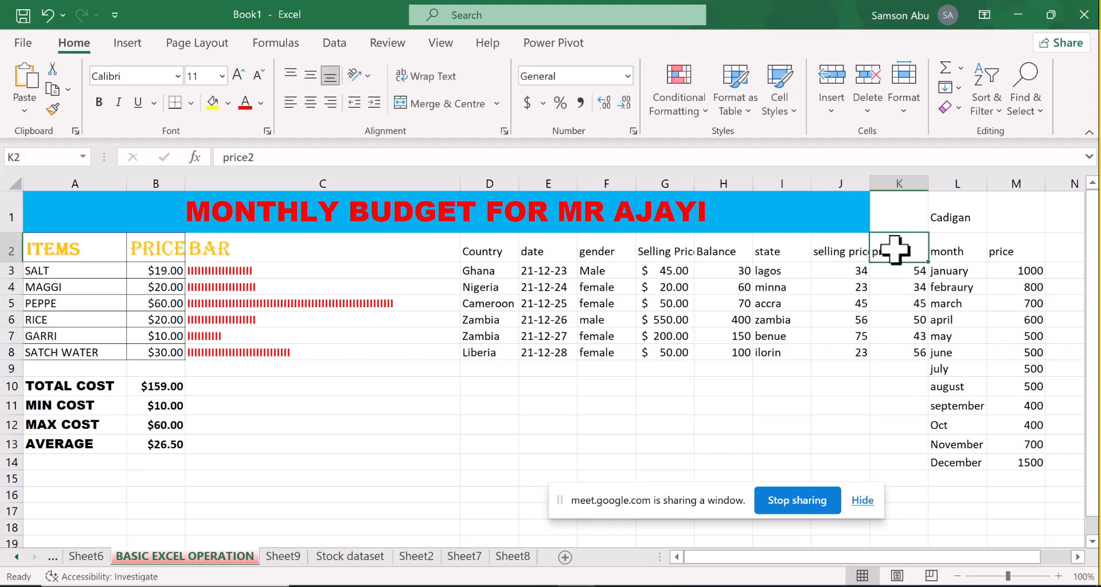
text(Cos)
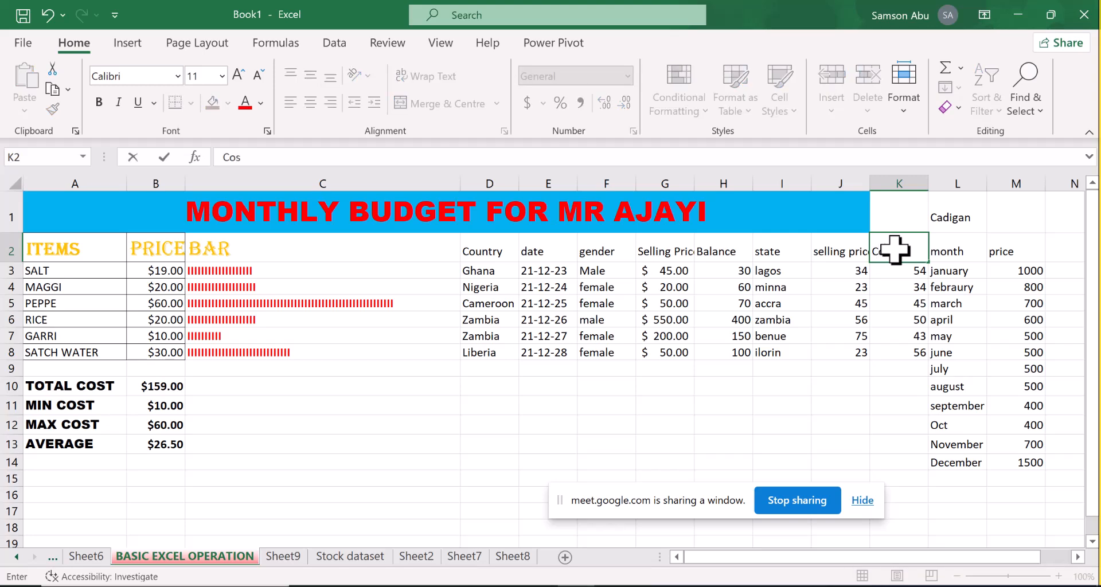
text(t Price)
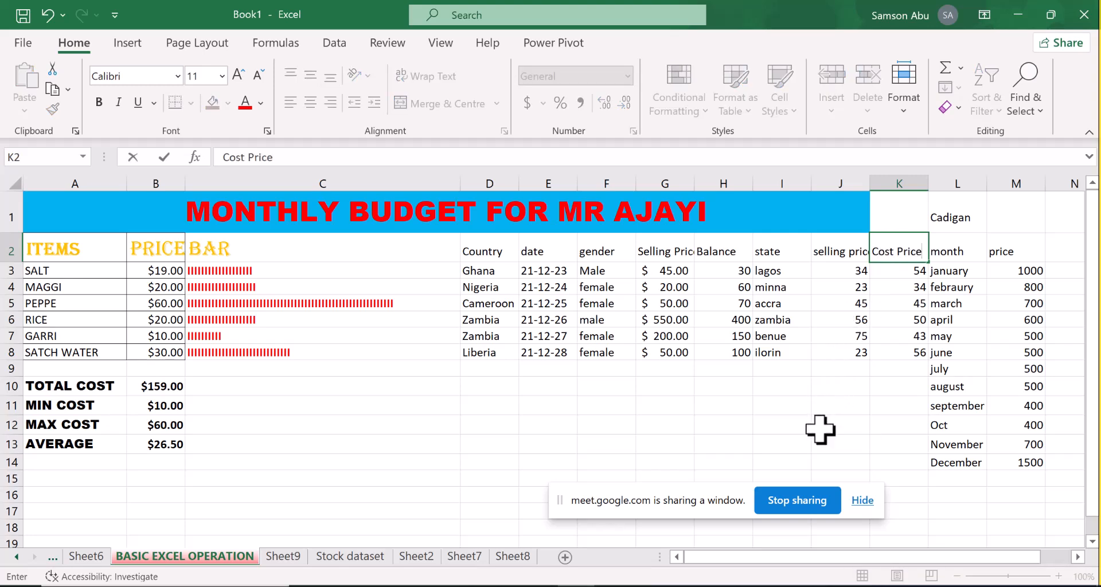
click(820, 429)
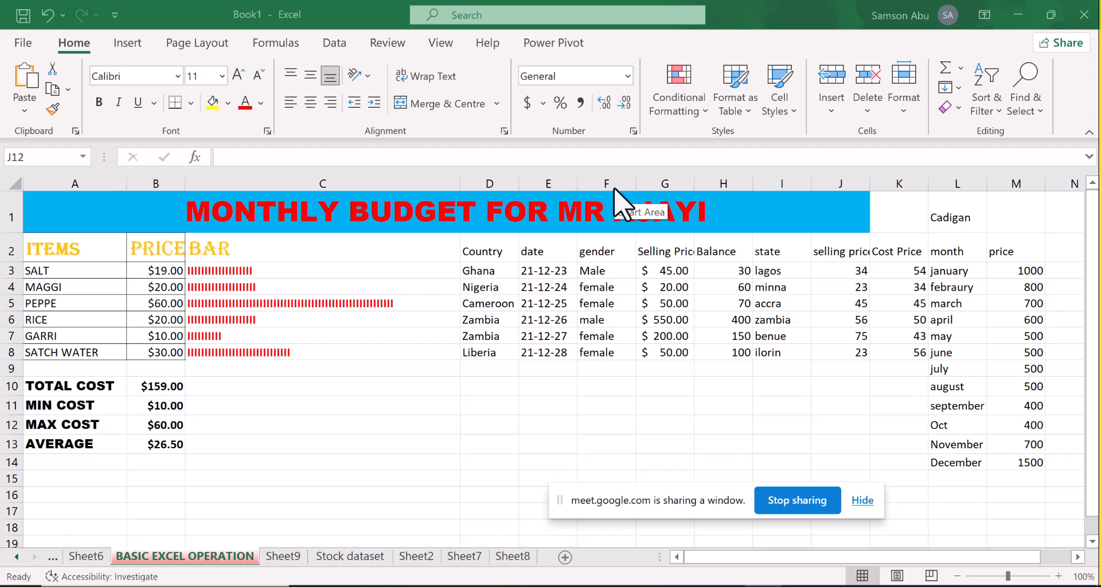
Insert a plain Scatter chart of the selling price and Cost Price data in J2:K8 and dismiss the WhatsApp notification
click(840, 258)
drag(840, 255, 896, 350)
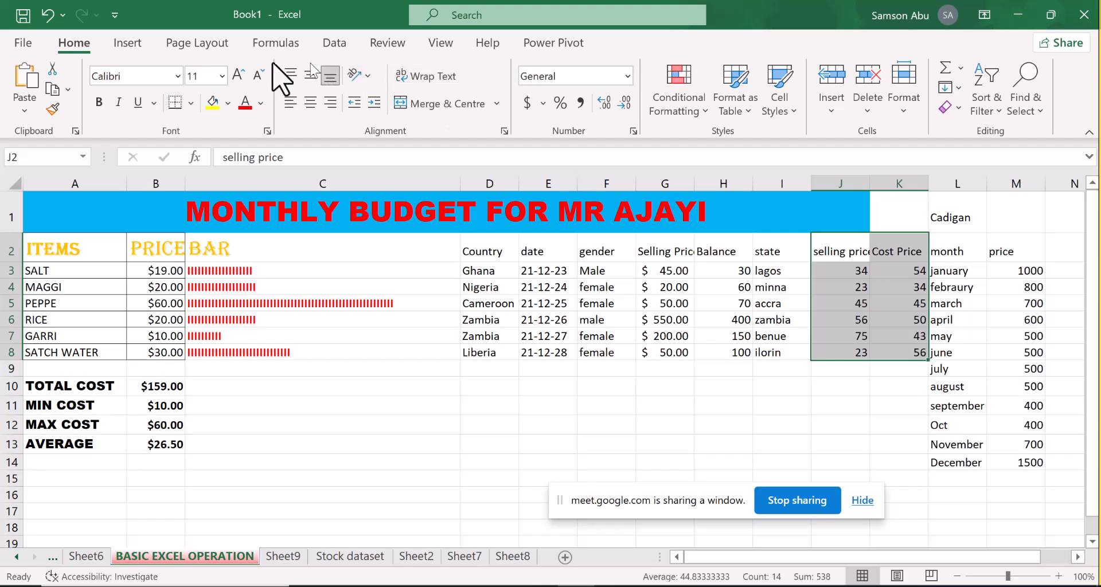
click(125, 45)
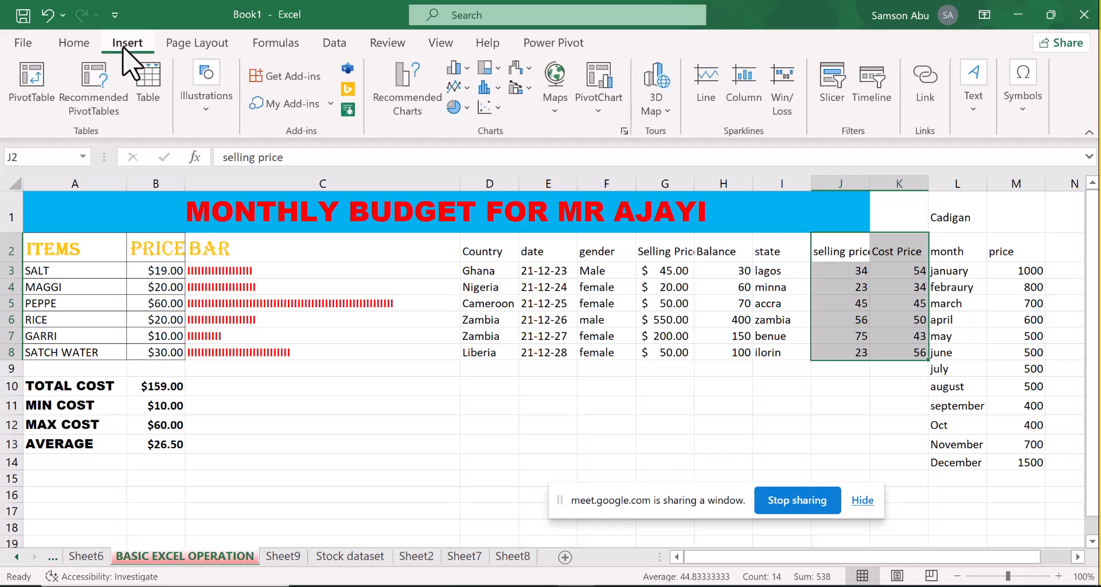
click(496, 108)
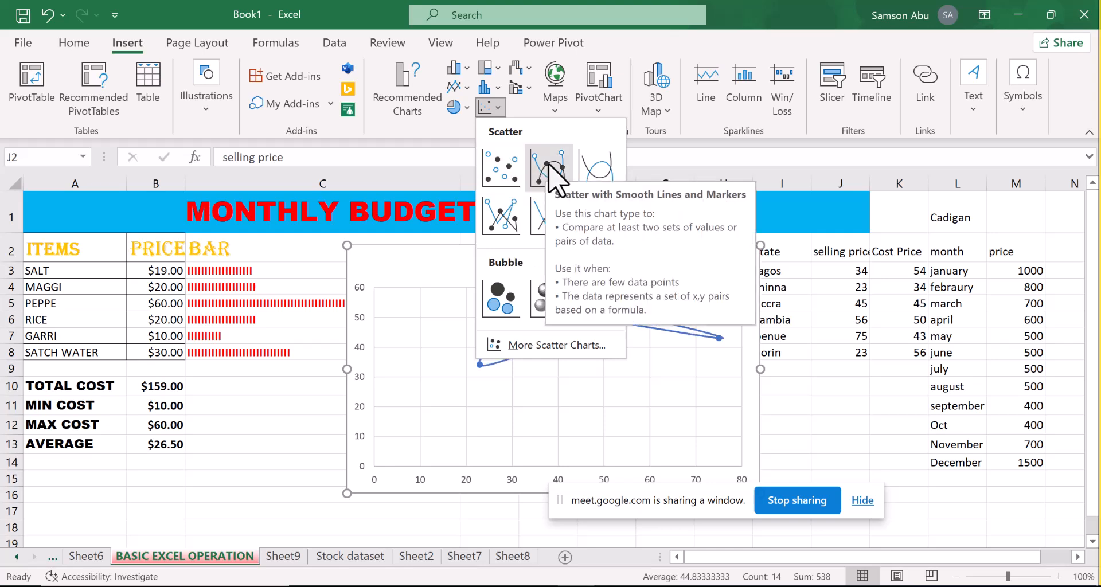
click(504, 169)
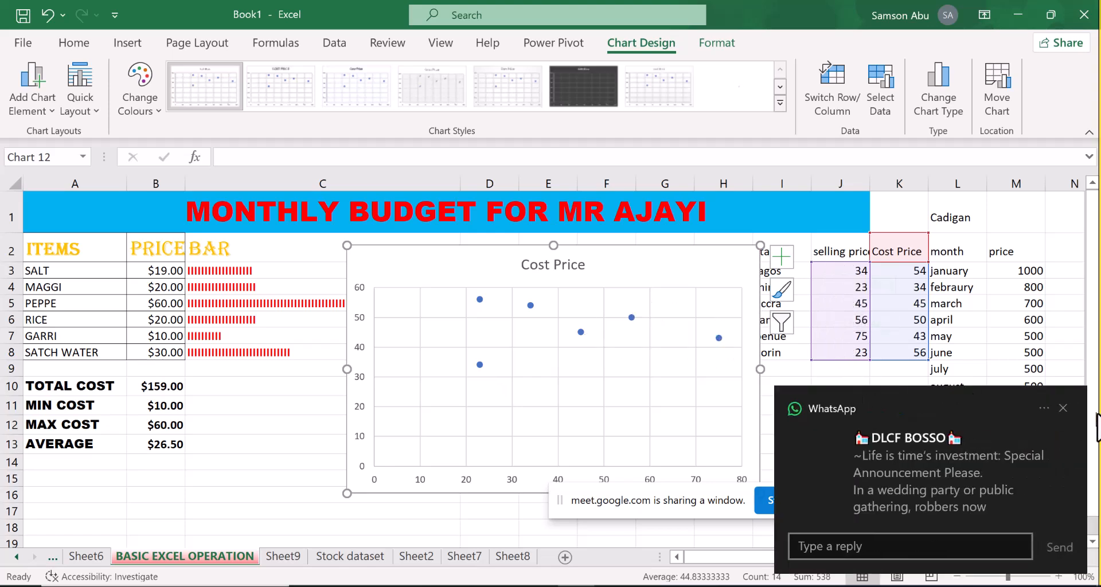
click(1062, 408)
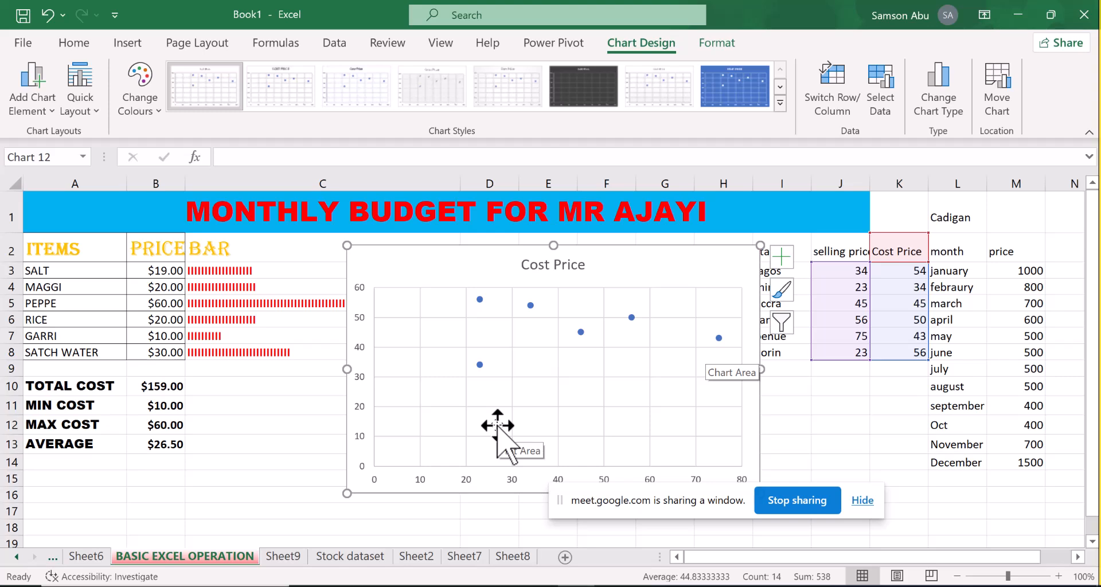
Add a legend to the Cost Price scatter chart and remove its gridlines
click(779, 260)
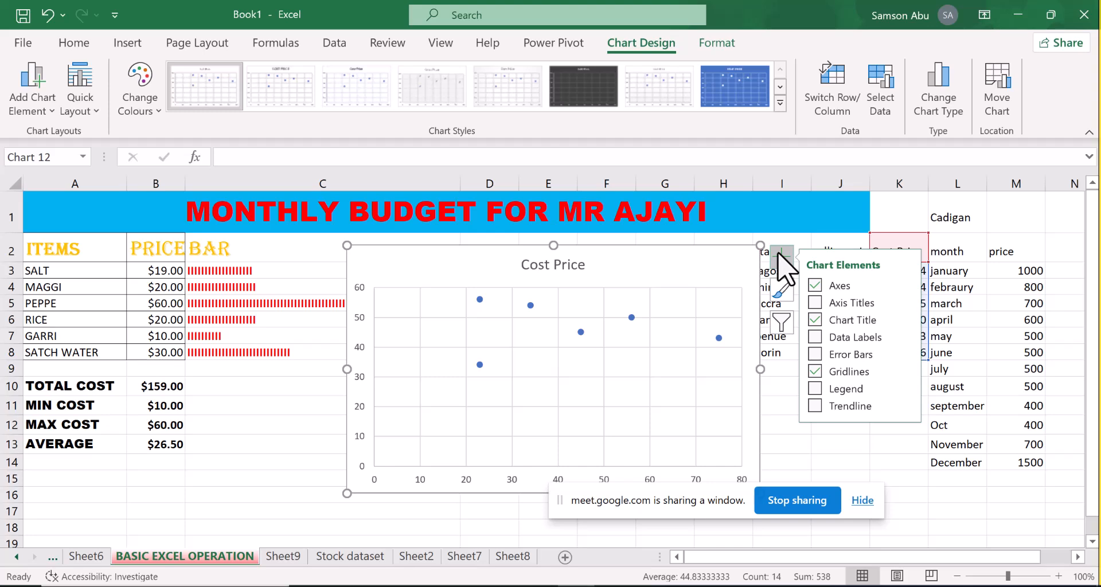
click(782, 431)
click(733, 253)
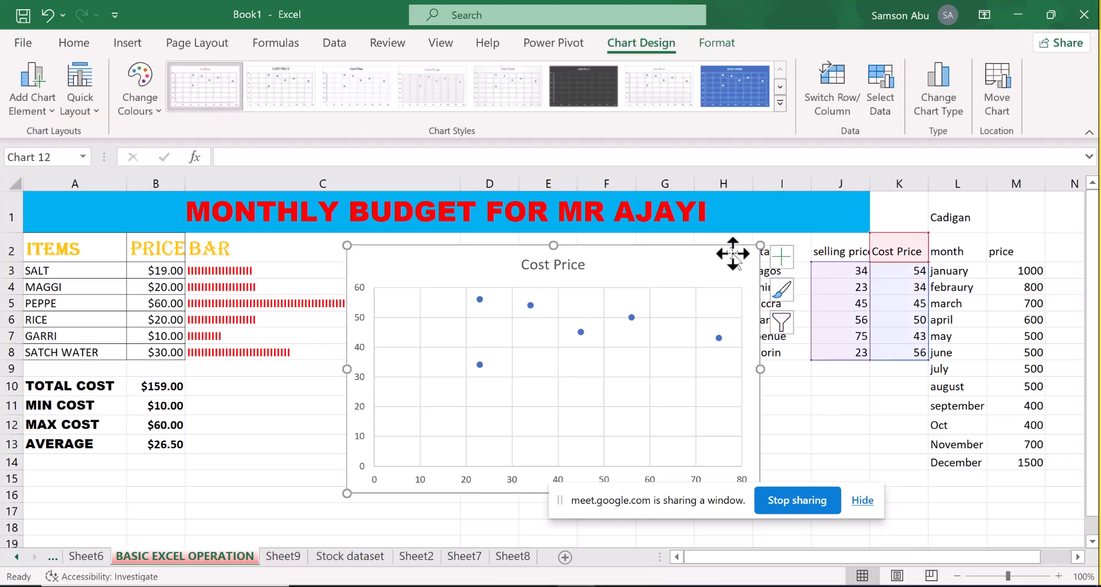
click(782, 267)
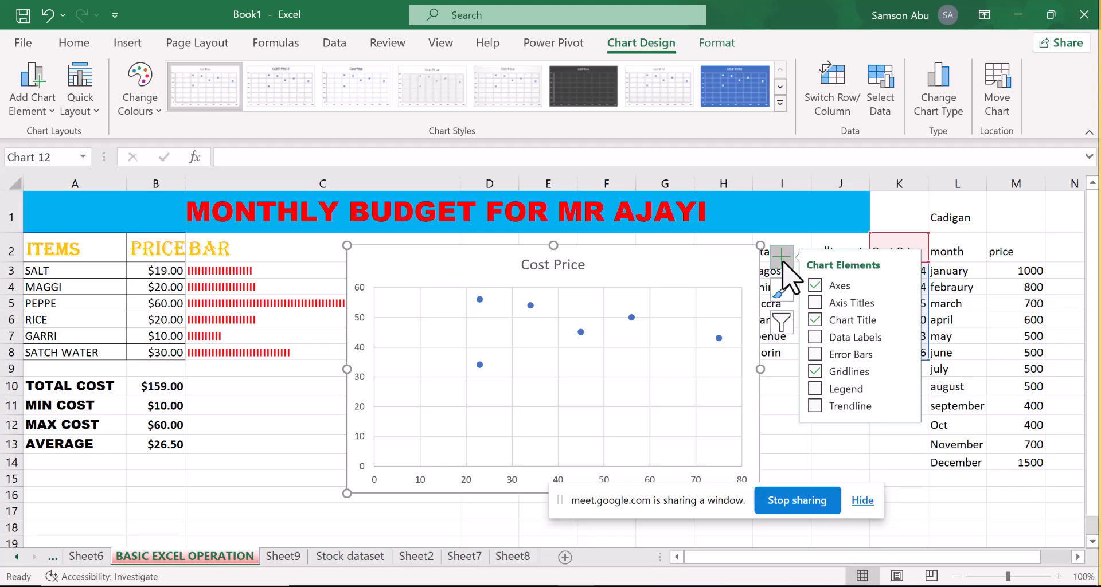
click(816, 387)
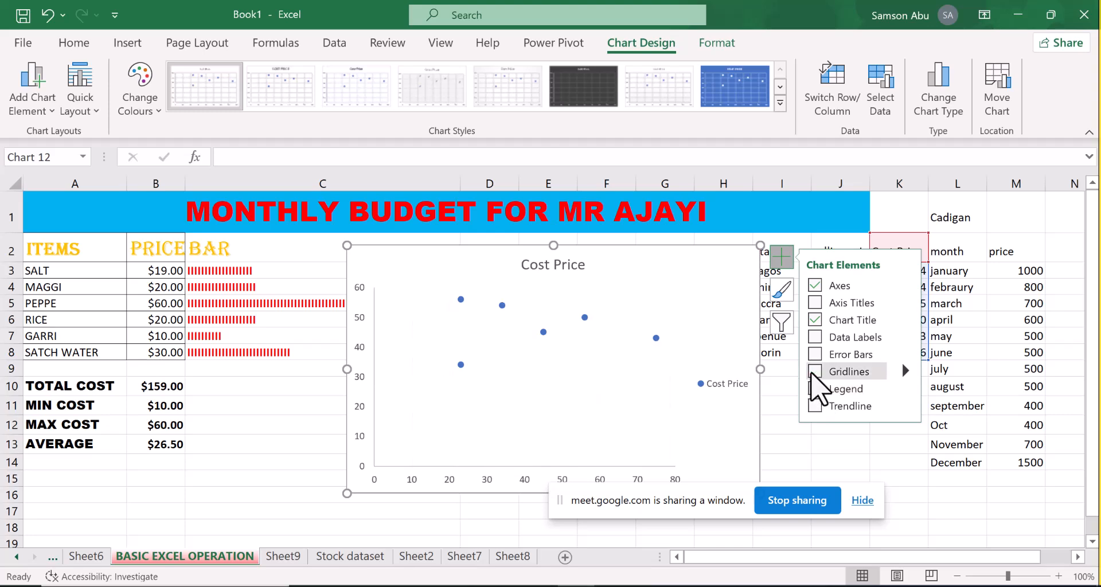
Add a Linear trendline to the Cost Price scatter chart and examine its formatting options down to the forecast and intercept settings
click(811, 407)
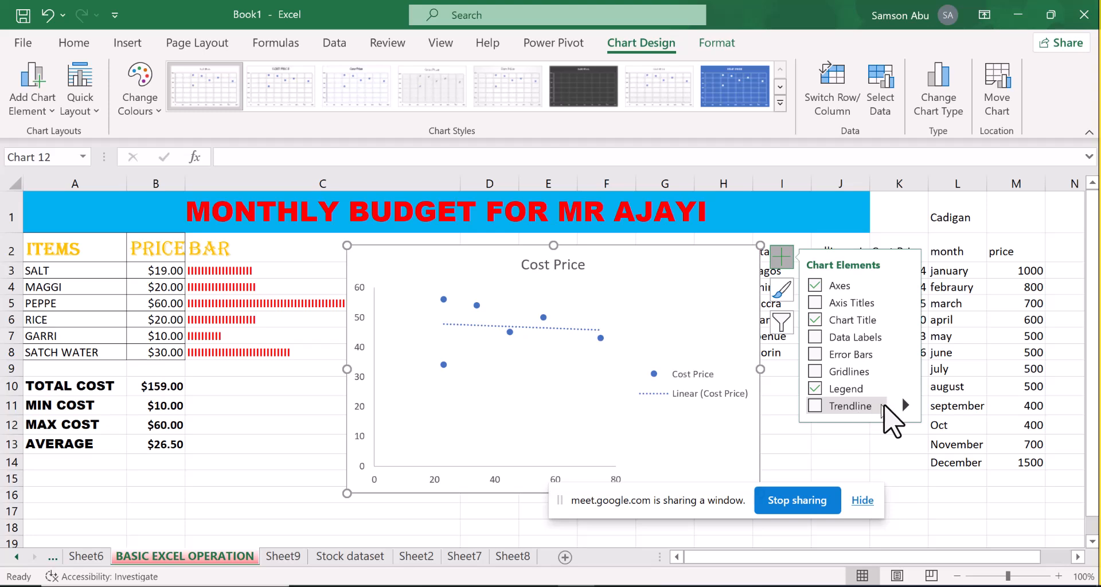
click(872, 406)
click(908, 409)
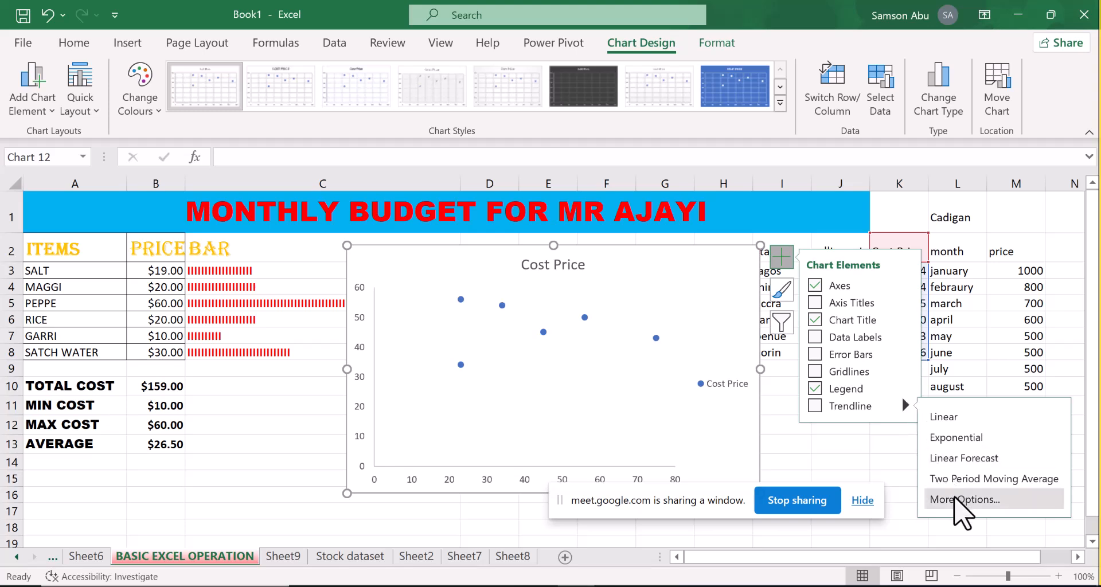
click(954, 500)
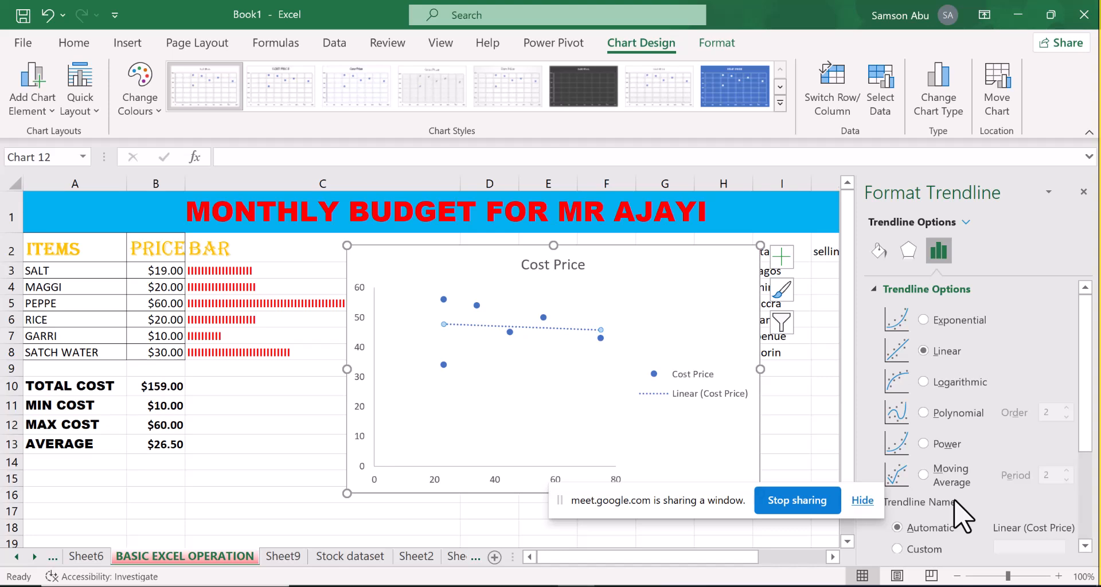
drag(1088, 371, 1076, 476)
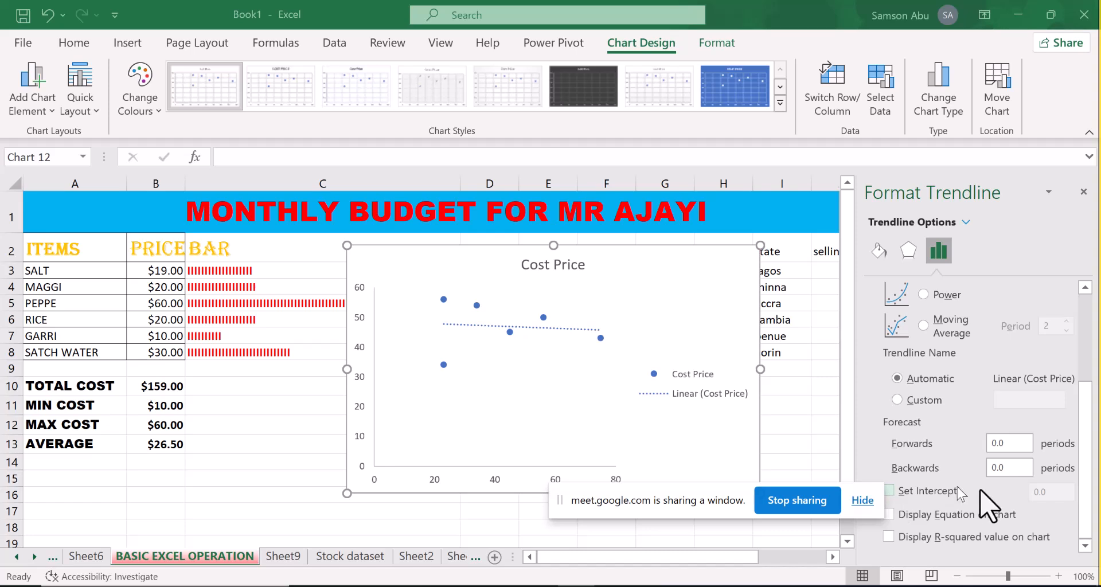
click(1047, 494)
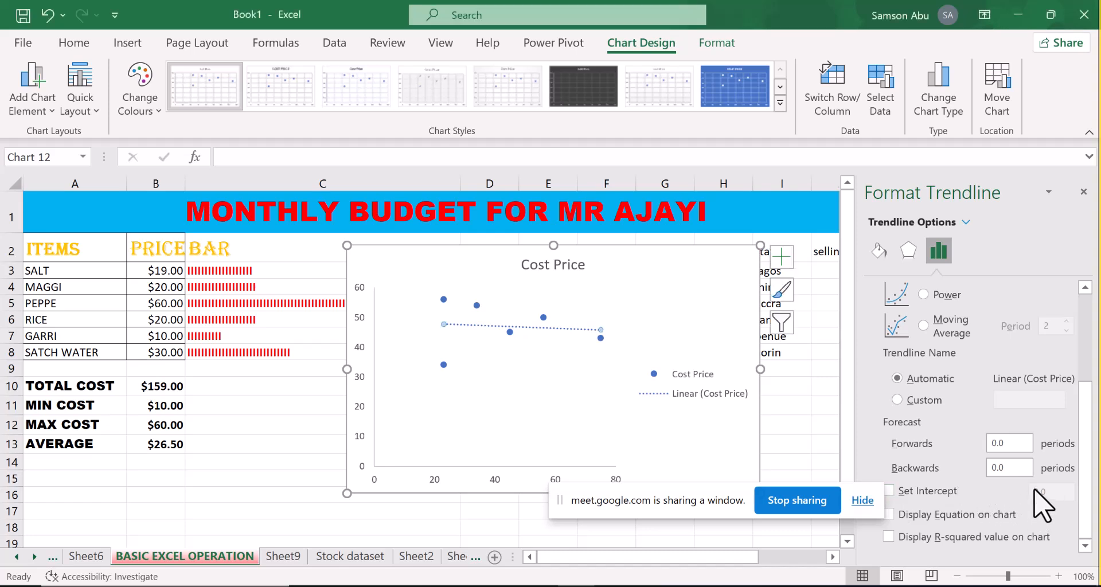
Set the Cost Price trendline's intercept to 0 and give the trendline the custom name 0.0
click(705, 485)
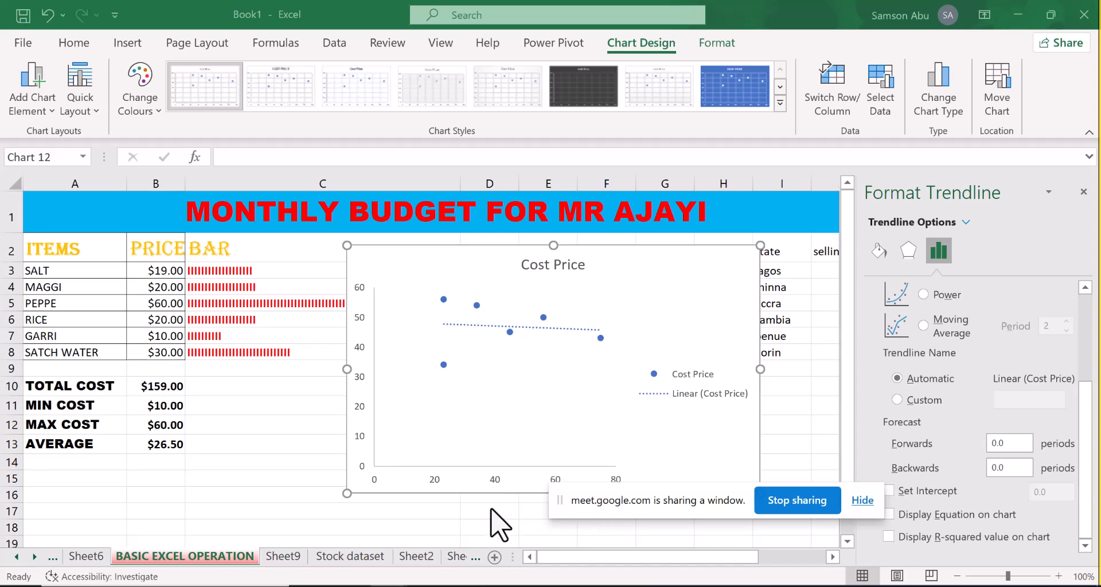
drag(725, 502, 562, 527)
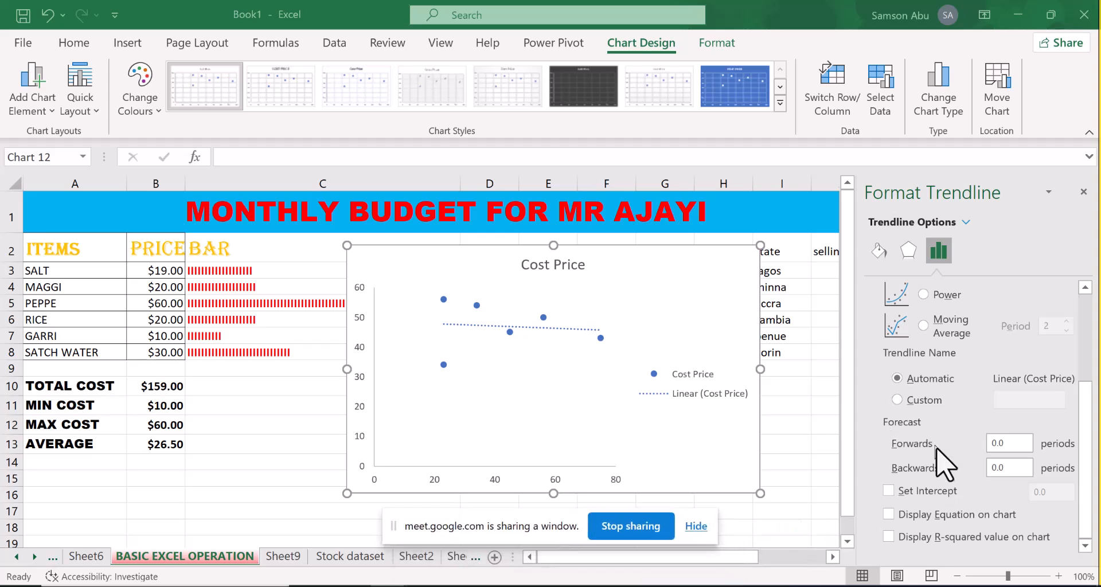
click(888, 491)
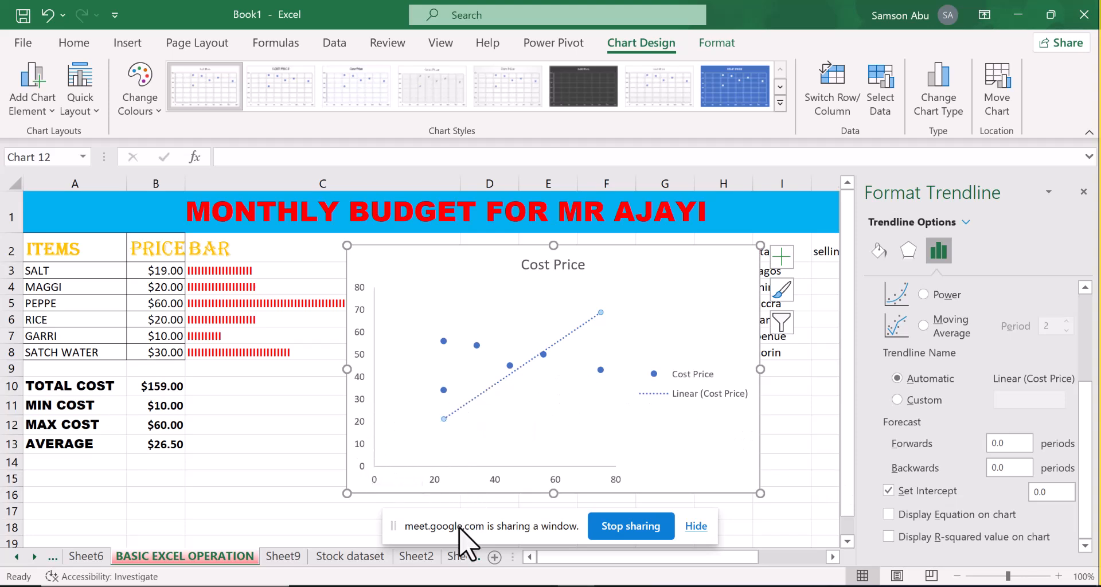
click(896, 400)
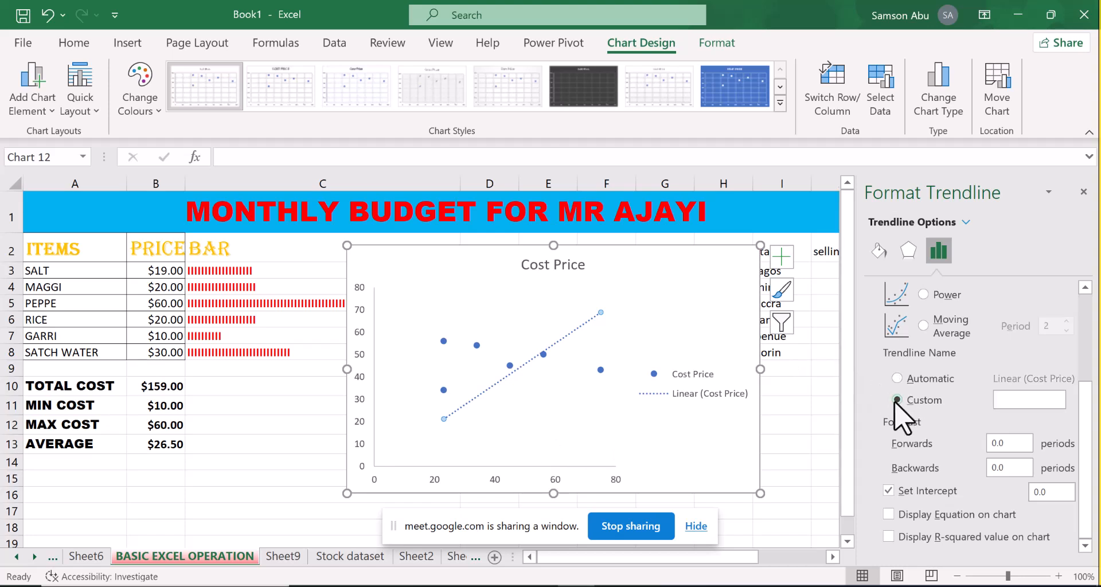
click(1010, 399)
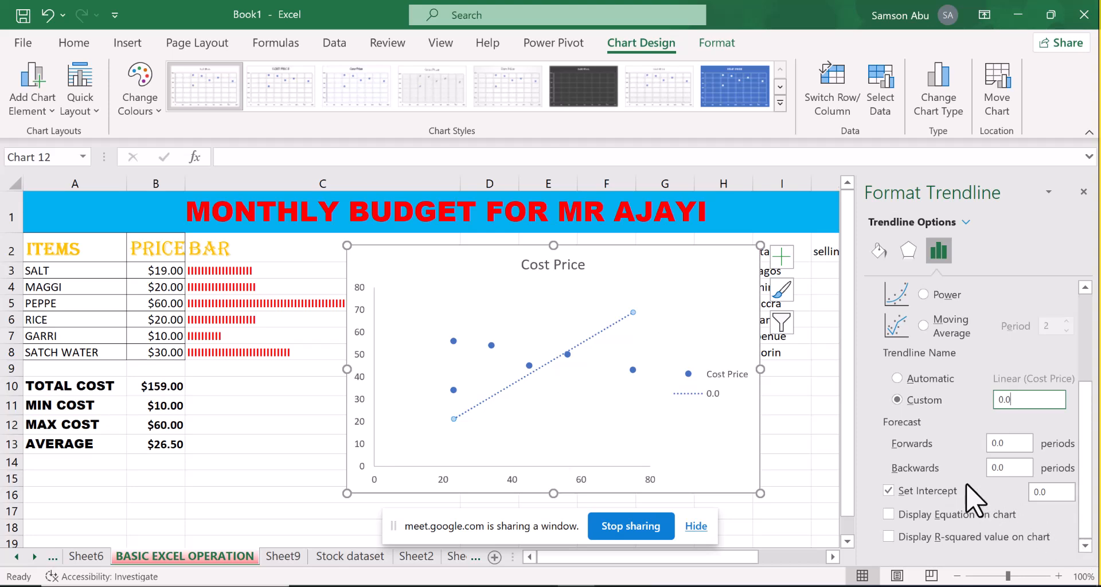
click(1054, 492)
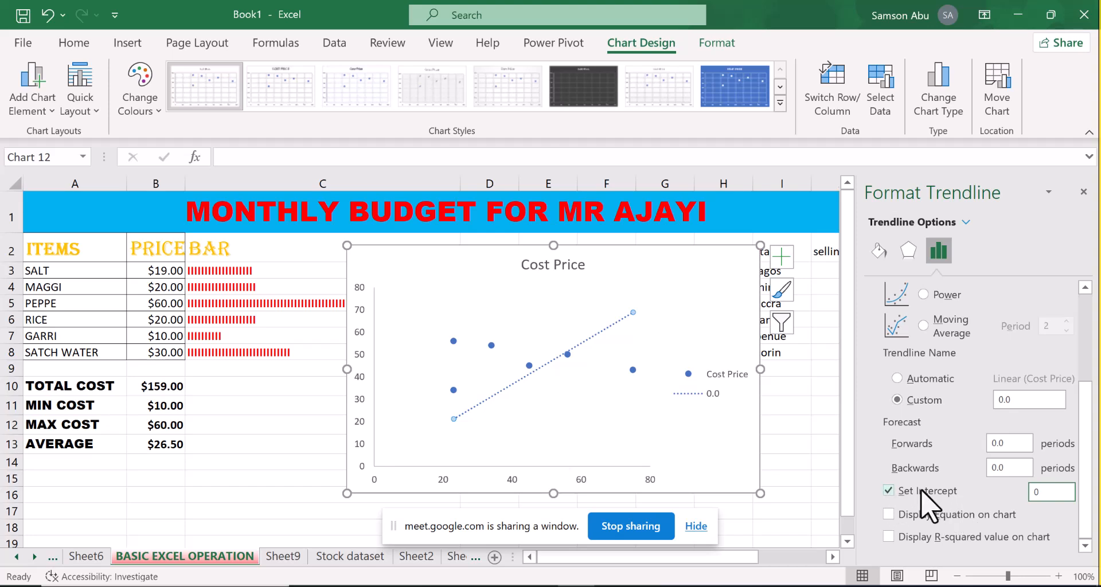
Display the trendline's equation and R-squared value on the Cost Price scatter chart
click(888, 514)
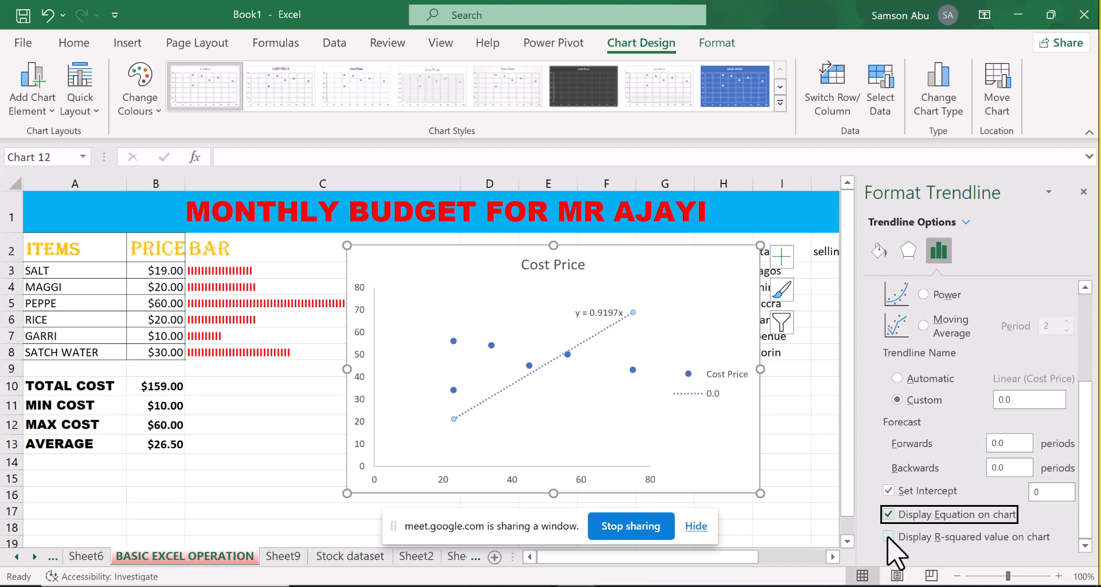
click(887, 538)
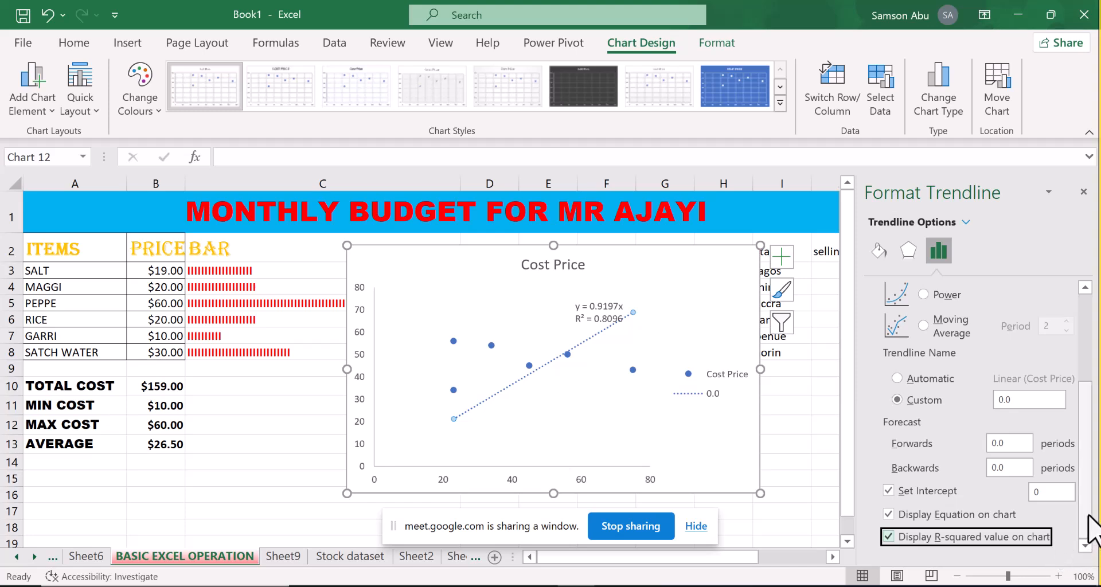
scroll(1089, 522, up, 5)
scroll(1096, 519, down, 4)
scroll(1099, 531, down, 1)
scroll(1097, 543, up, 4)
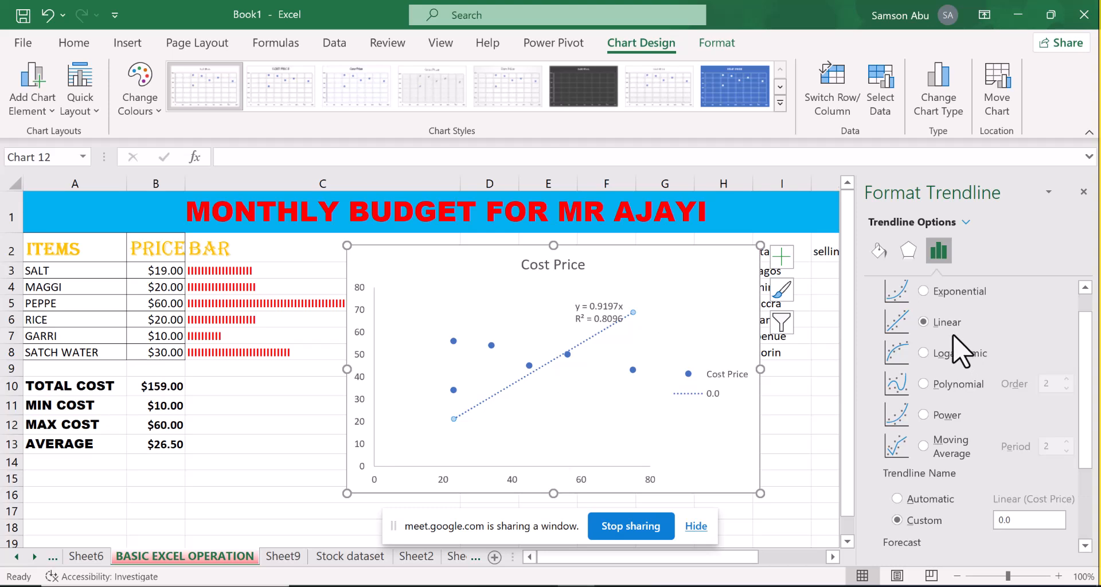
Try the Exponential, Logarithmic, Polynomial, Power and Moving Average trendline types, restoring the automatic trendline name
click(923, 291)
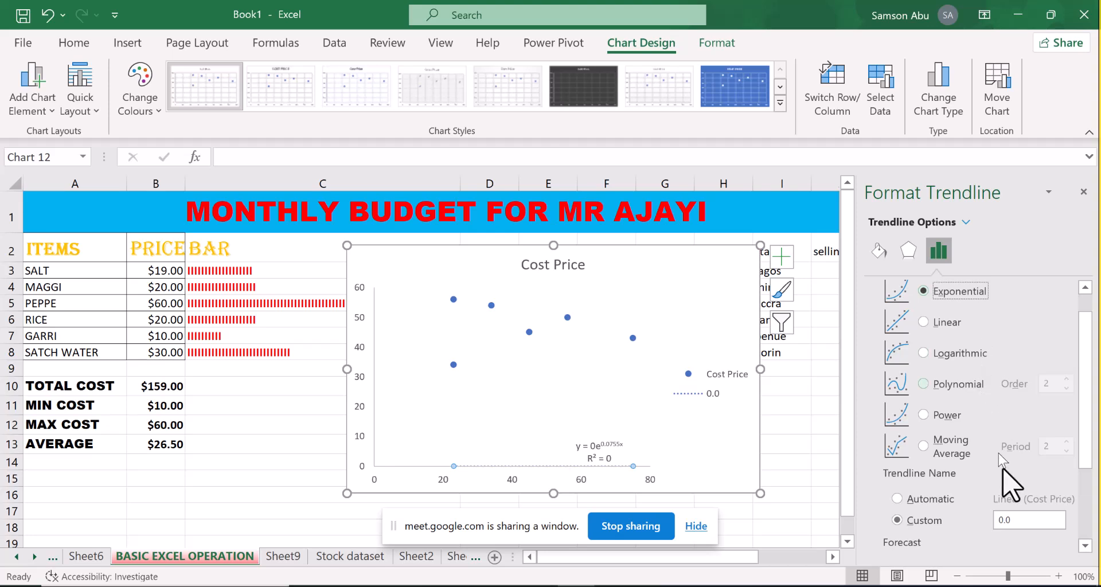
click(898, 499)
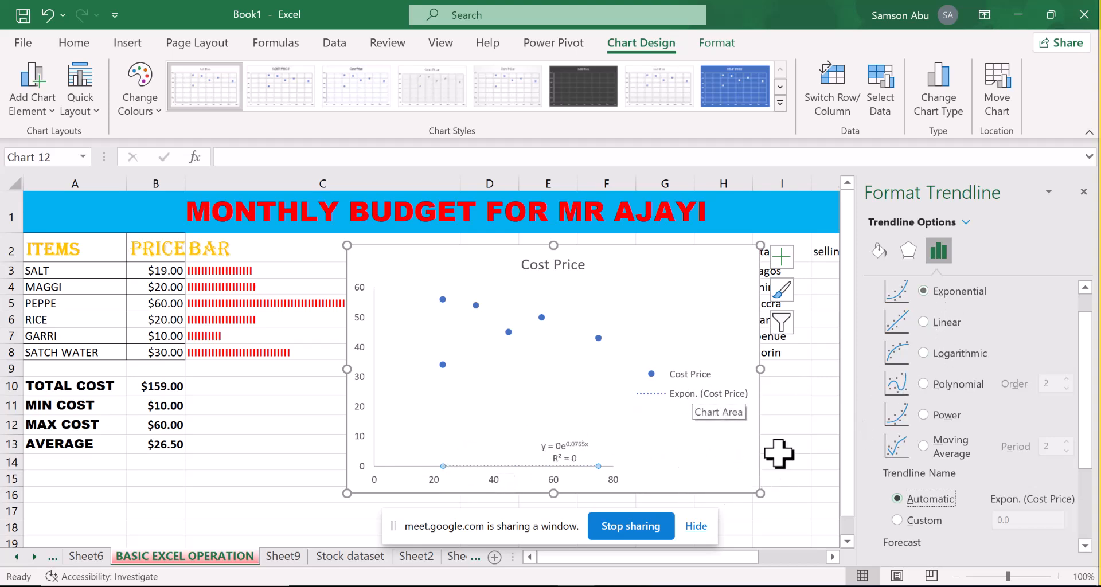
click(923, 352)
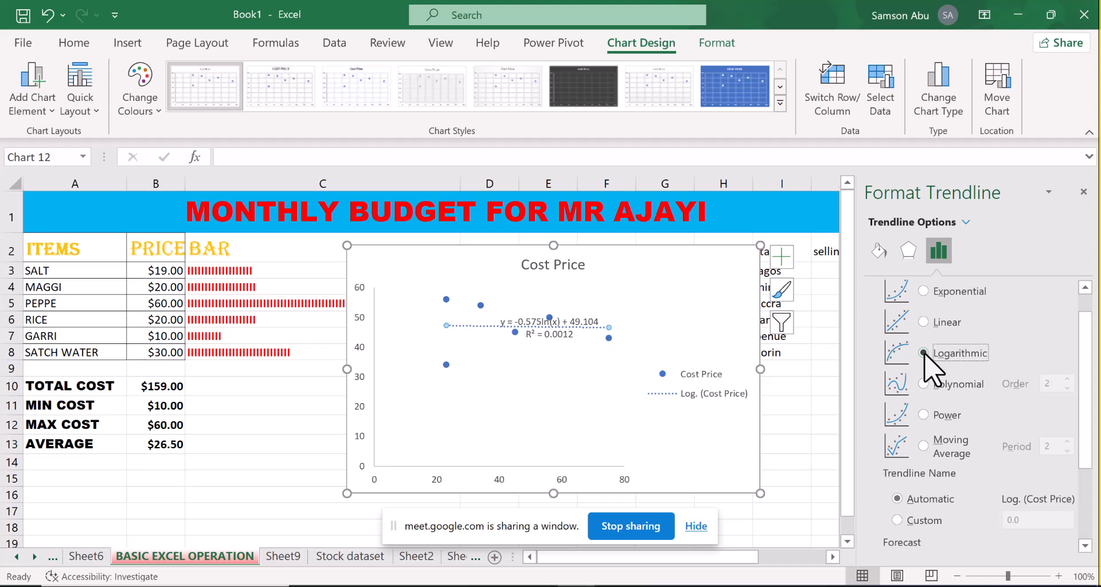
click(924, 384)
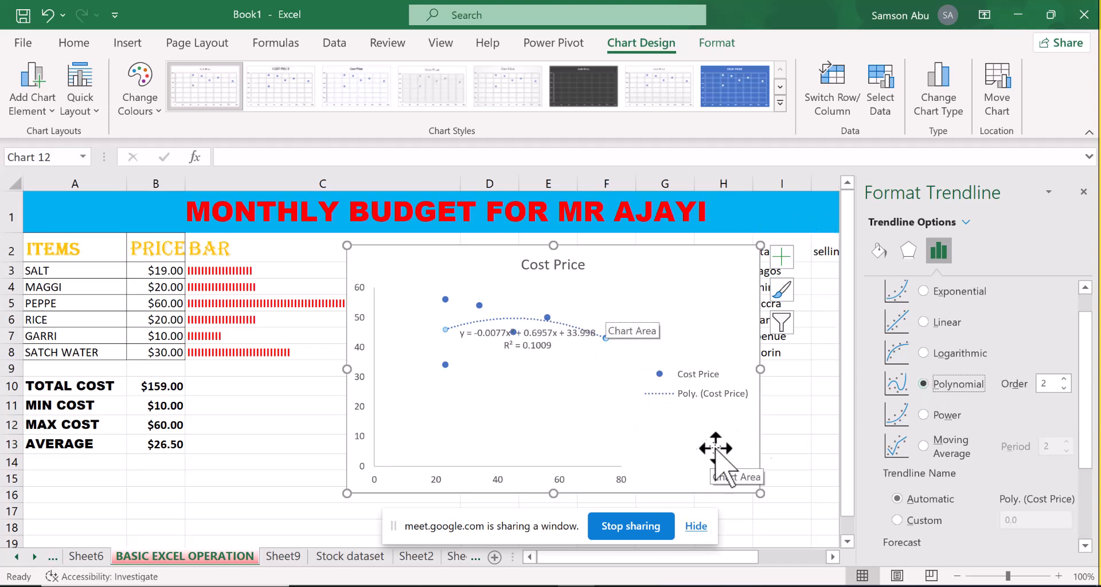
click(923, 417)
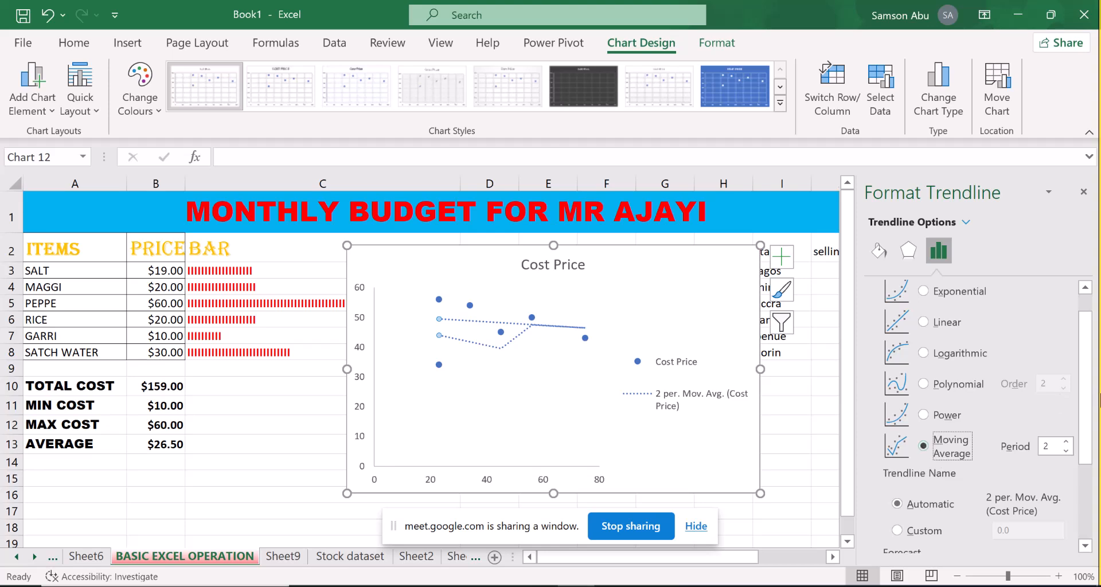
drag(1090, 444, 1089, 386)
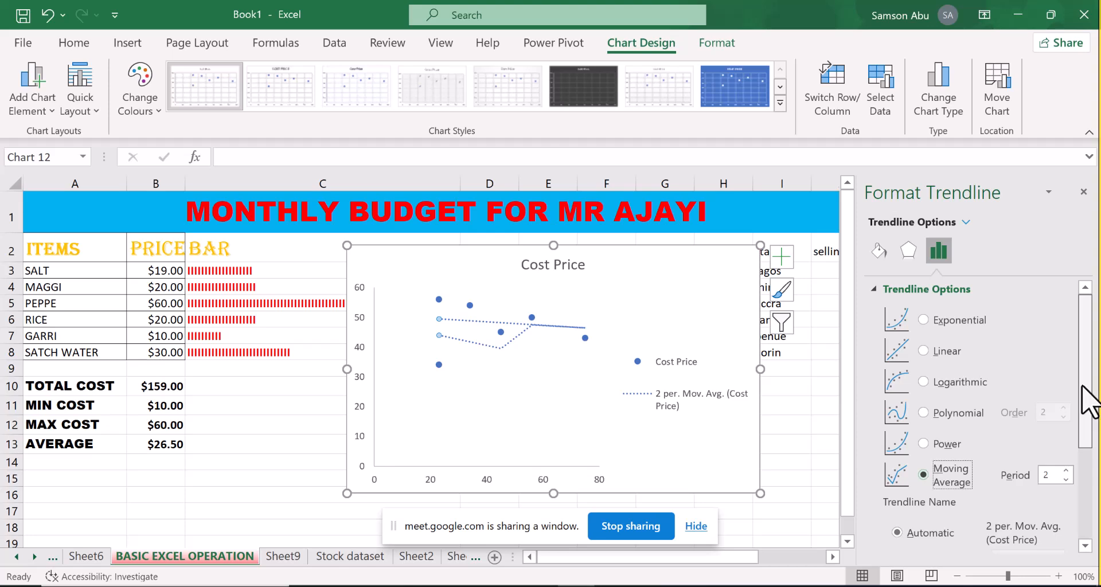
scroll(1081, 433, down, 1)
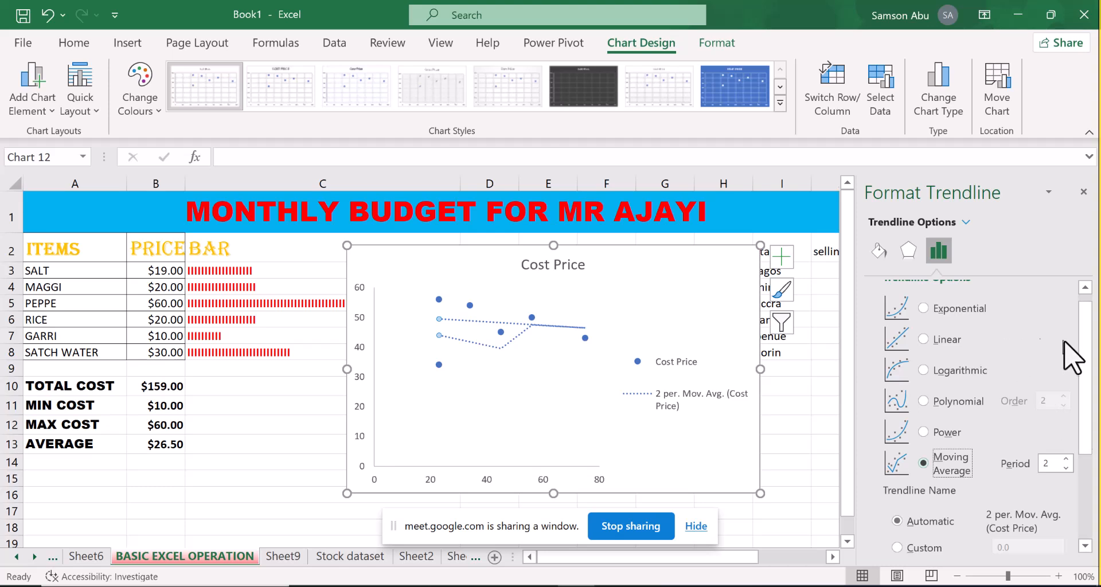
Set the trendline type back to Linear and reapply its intercept of 0
click(924, 339)
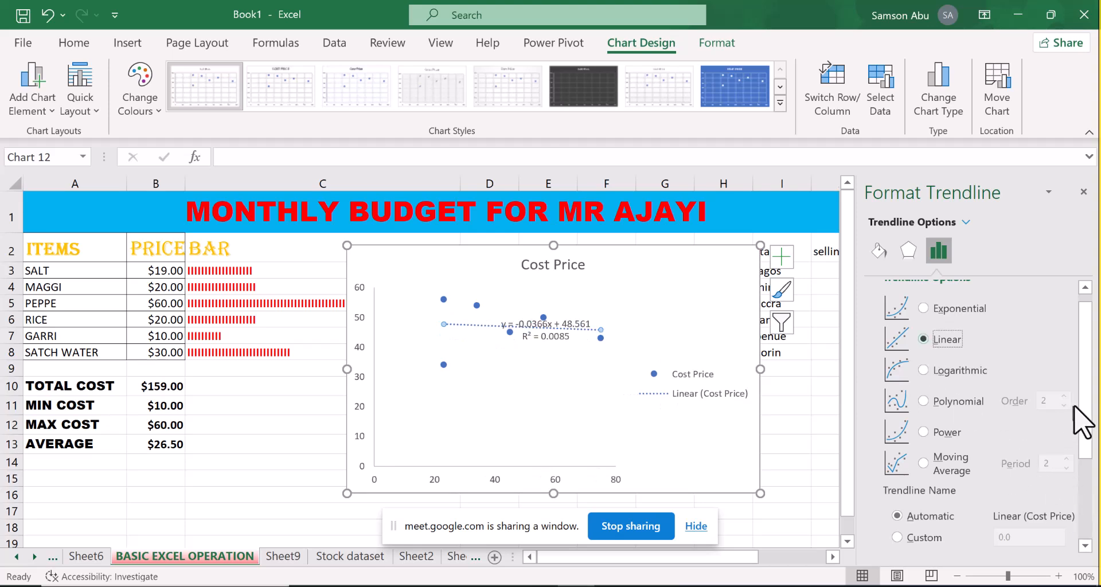
drag(1086, 425, 1081, 547)
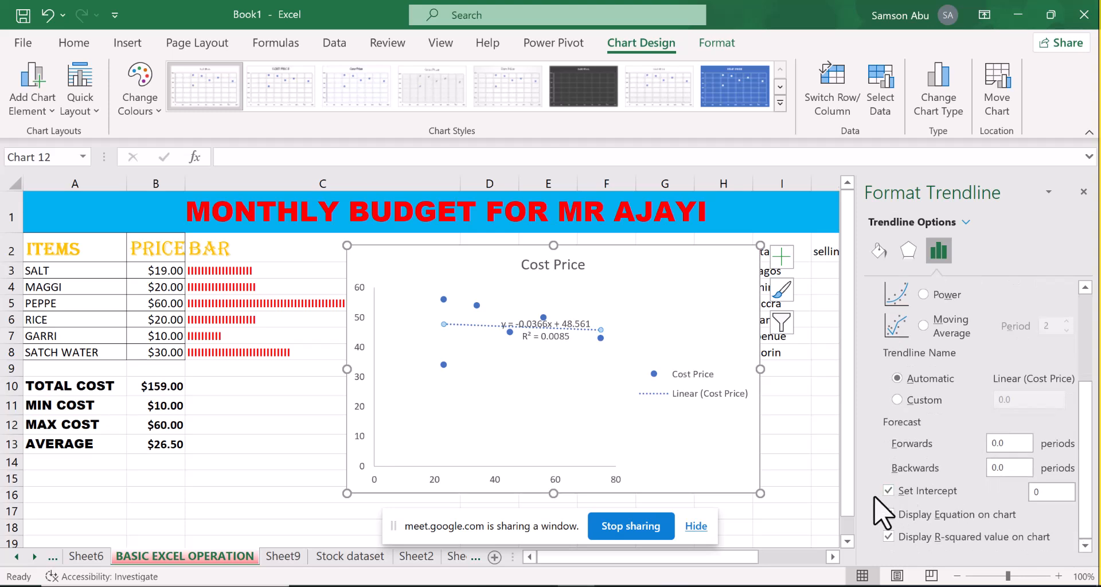
click(888, 492)
click(888, 491)
click(888, 491)
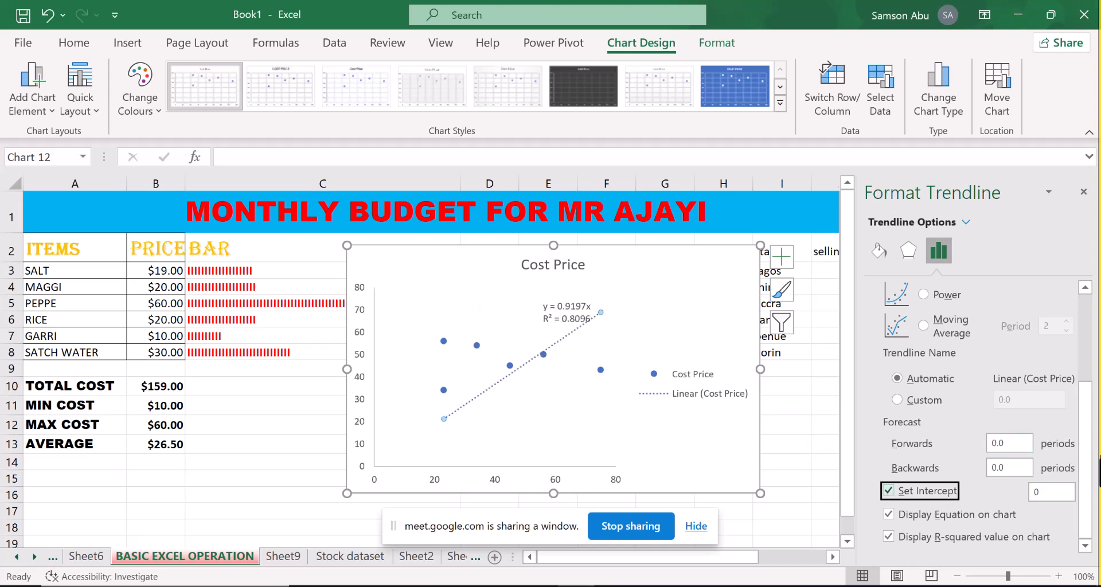
drag(1086, 484, 1094, 359)
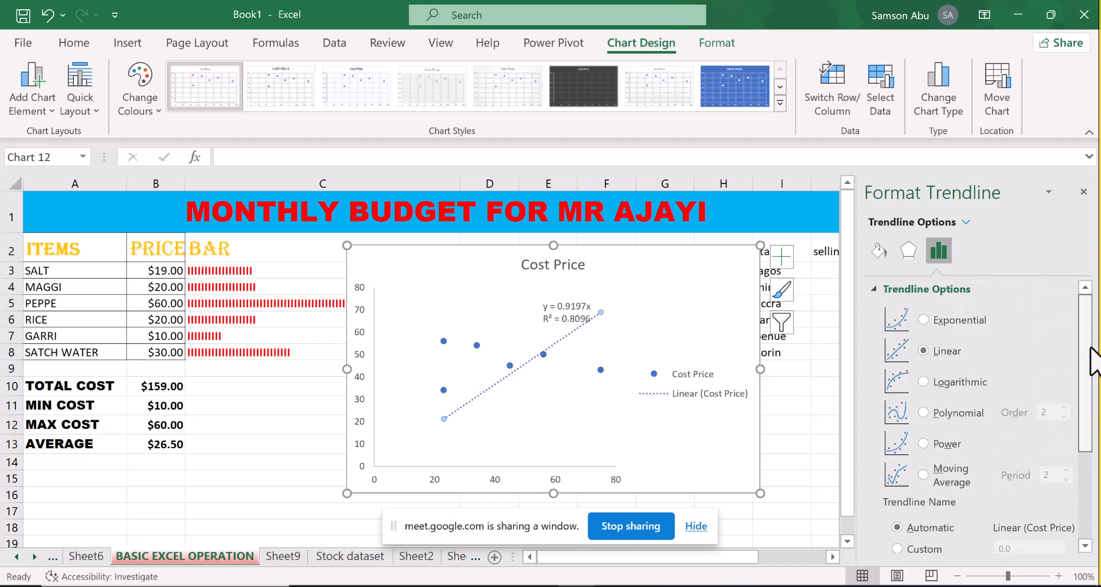
drag(1090, 398, 1089, 493)
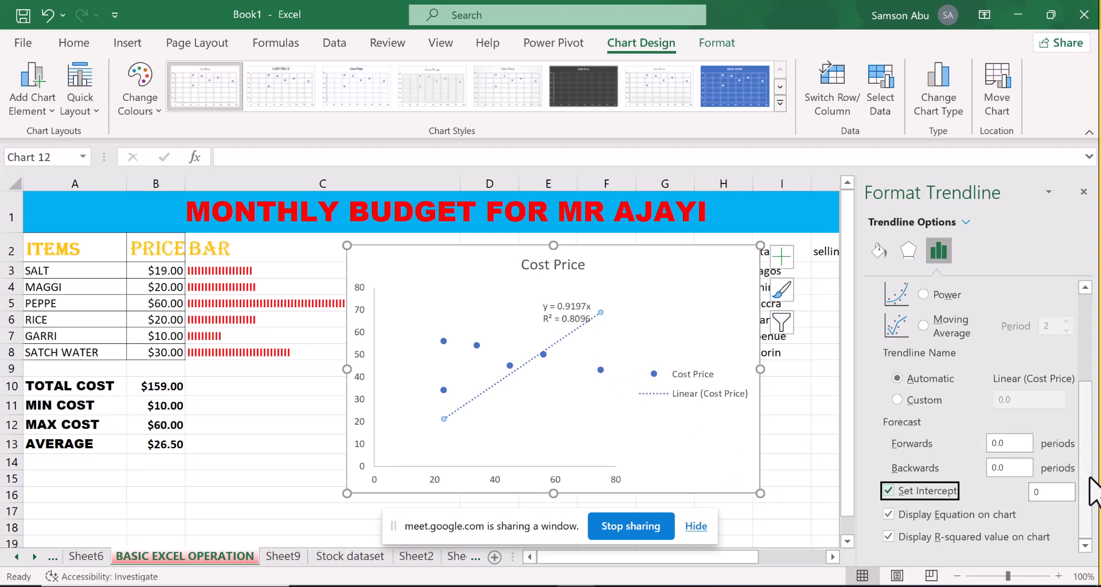
drag(1089, 477, 1087, 537)
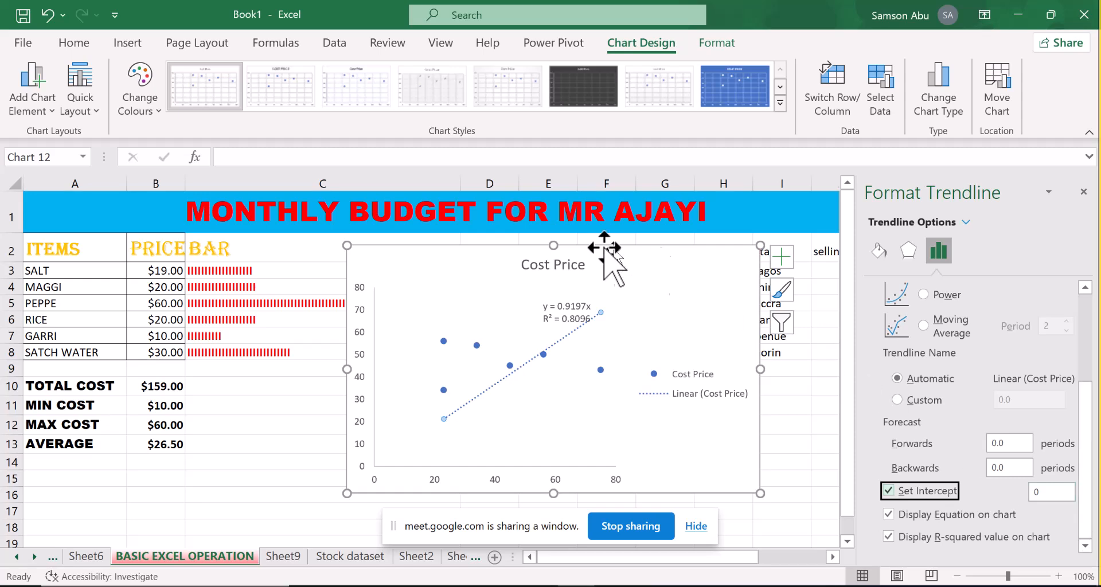
Delete the Cost Price scatter chart and dismiss the WhatsApp notification
key(Delete)
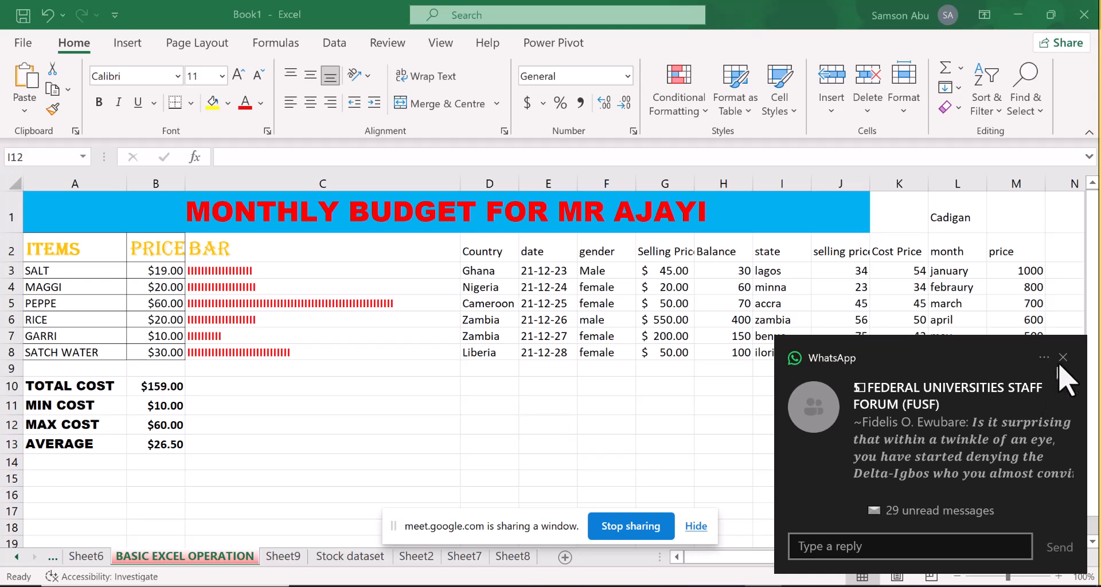
click(1062, 357)
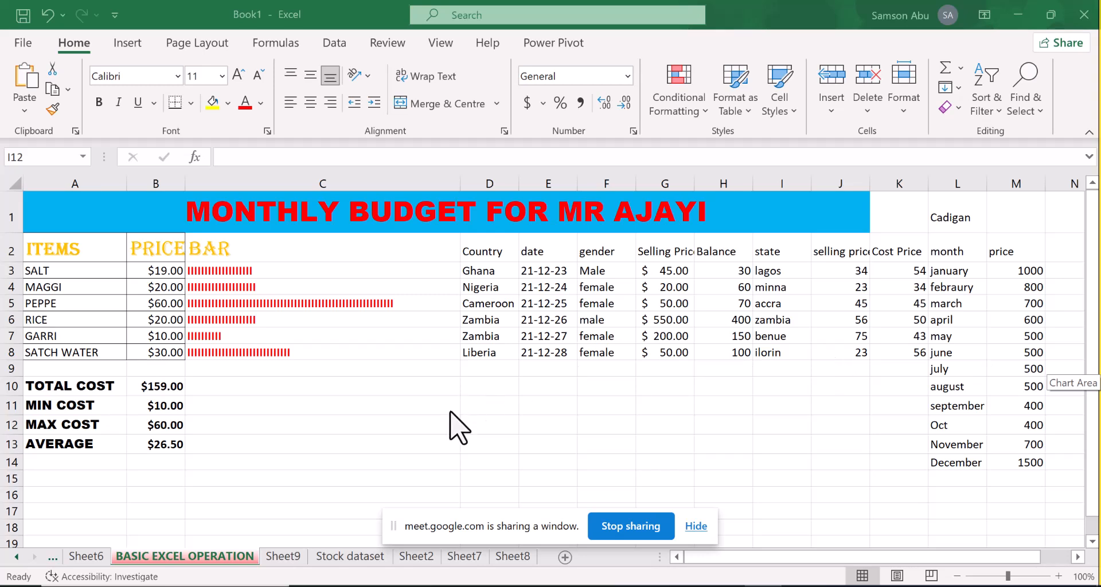
Leave the BASIC EXCEL OPERATION sheet for the Stock dataset sheet and go on to the blank Sheet8
click(299, 557)
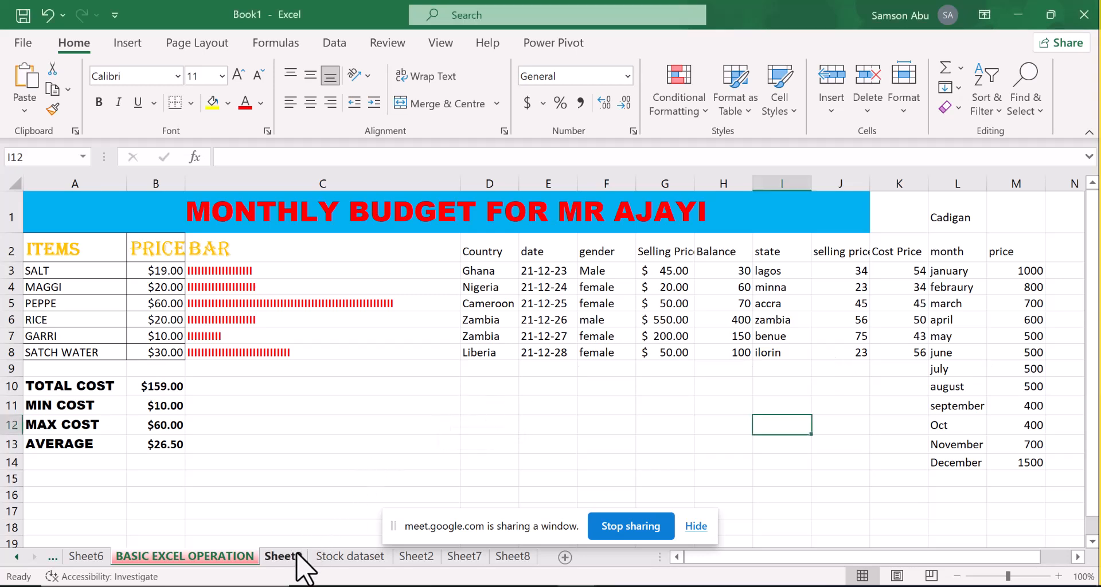
click(568, 560)
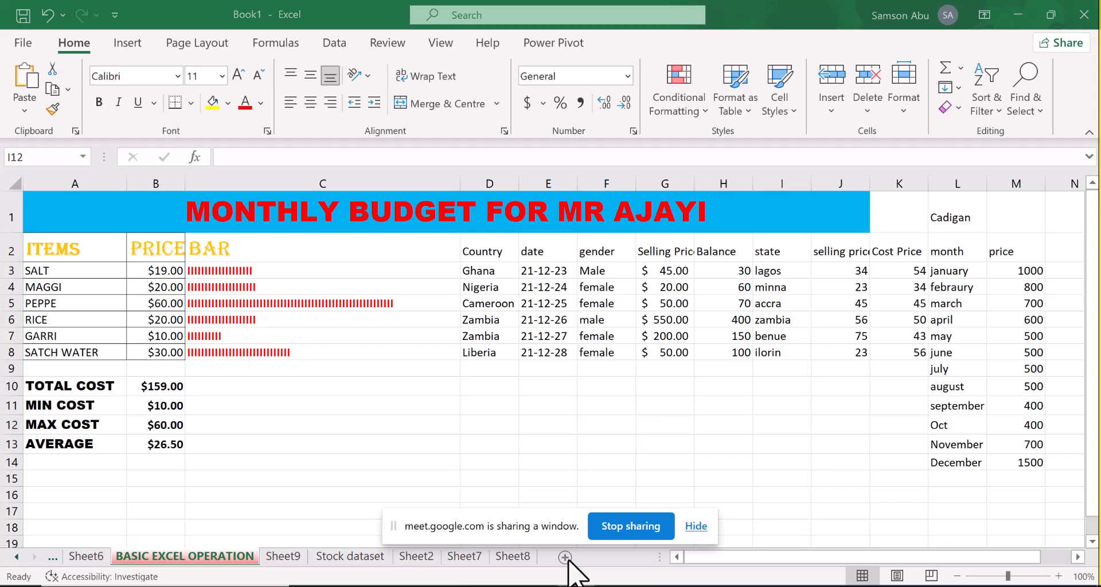
click(714, 469)
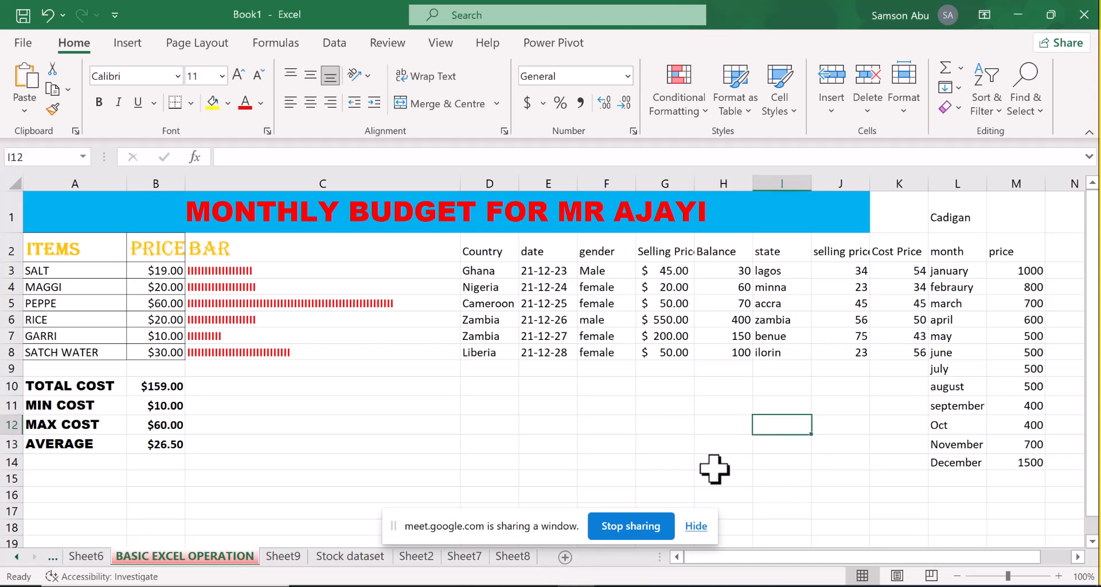
click(564, 557)
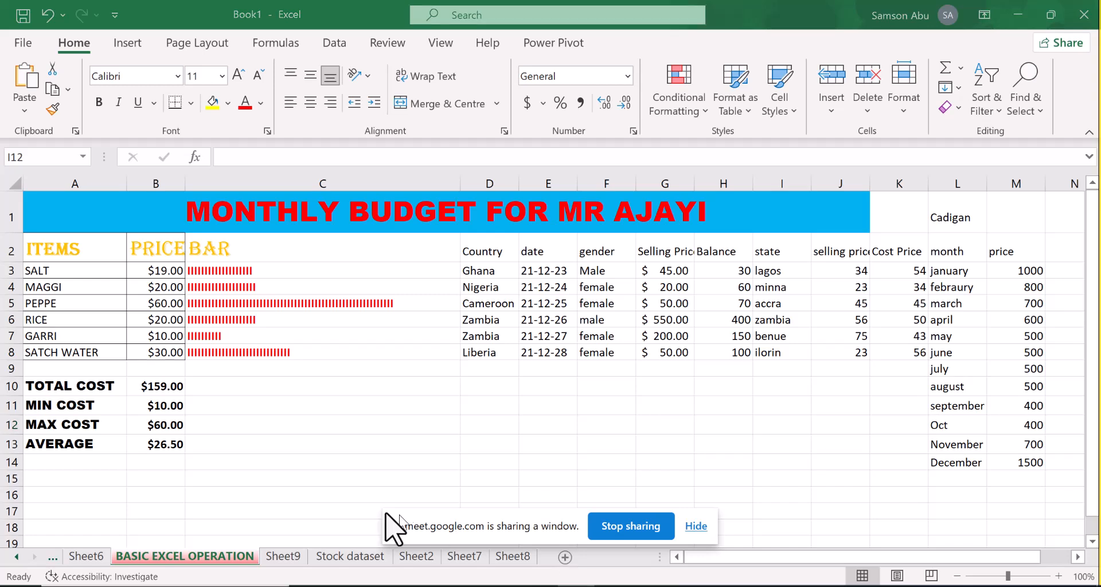
click(321, 557)
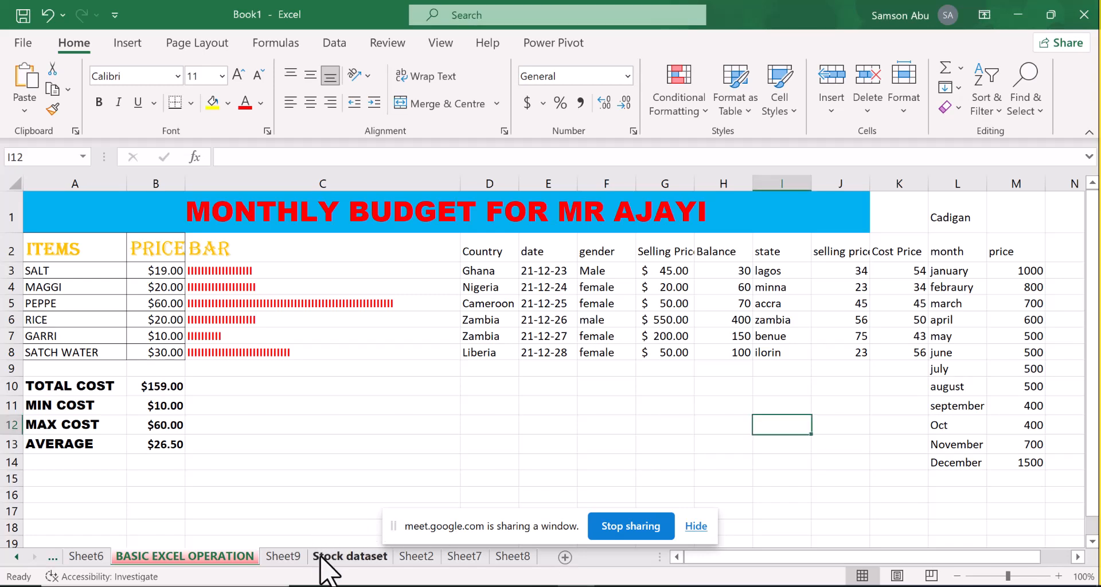
click(321, 557)
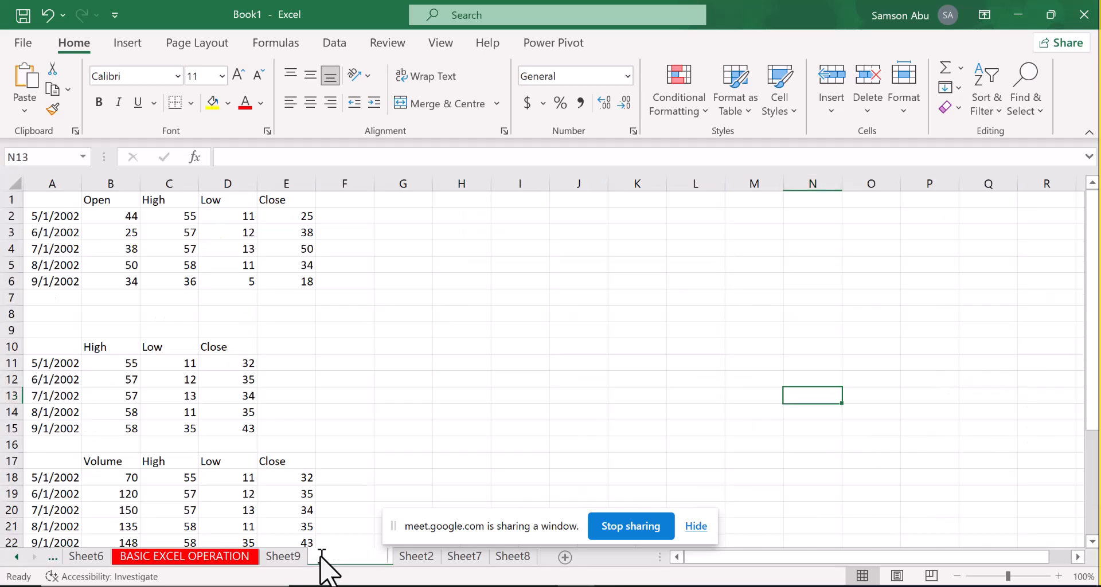
click(568, 559)
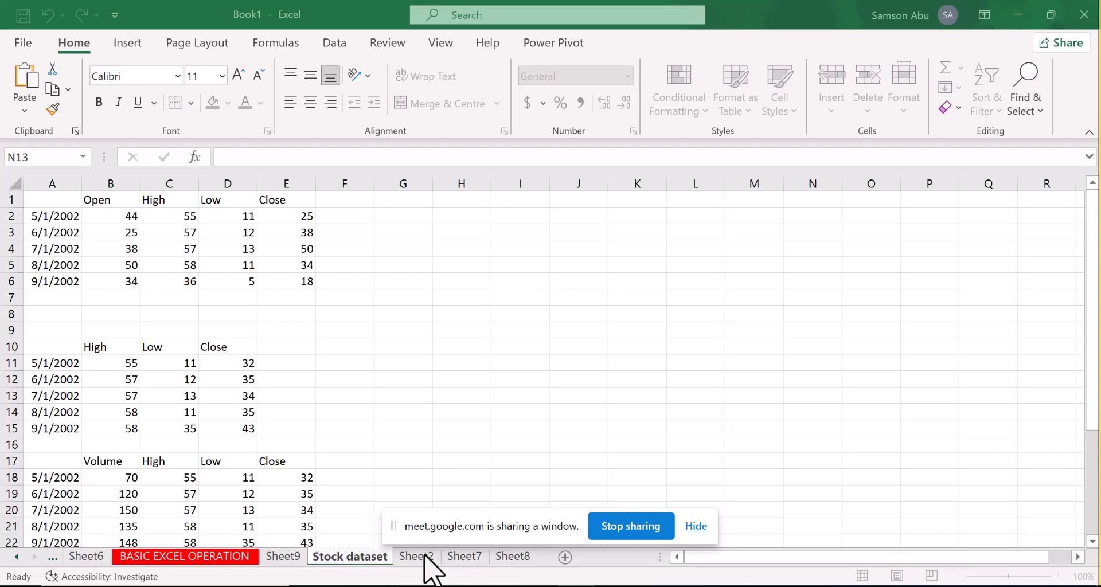
click(538, 357)
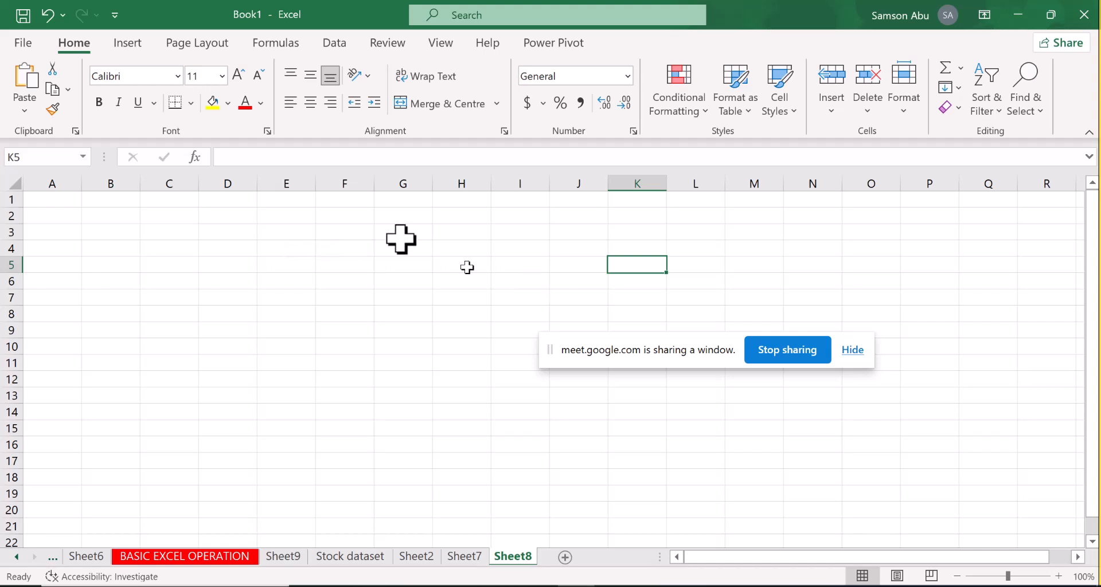
Select a block of cells on Sheet8 from A1 across to column M and switch to another window
click(51, 201)
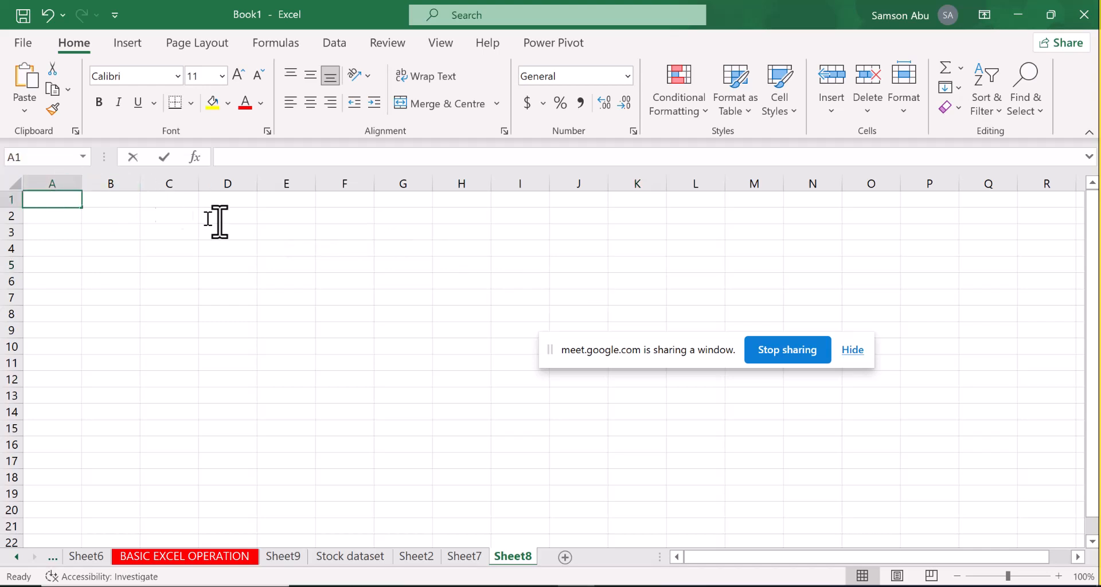
click(54, 228)
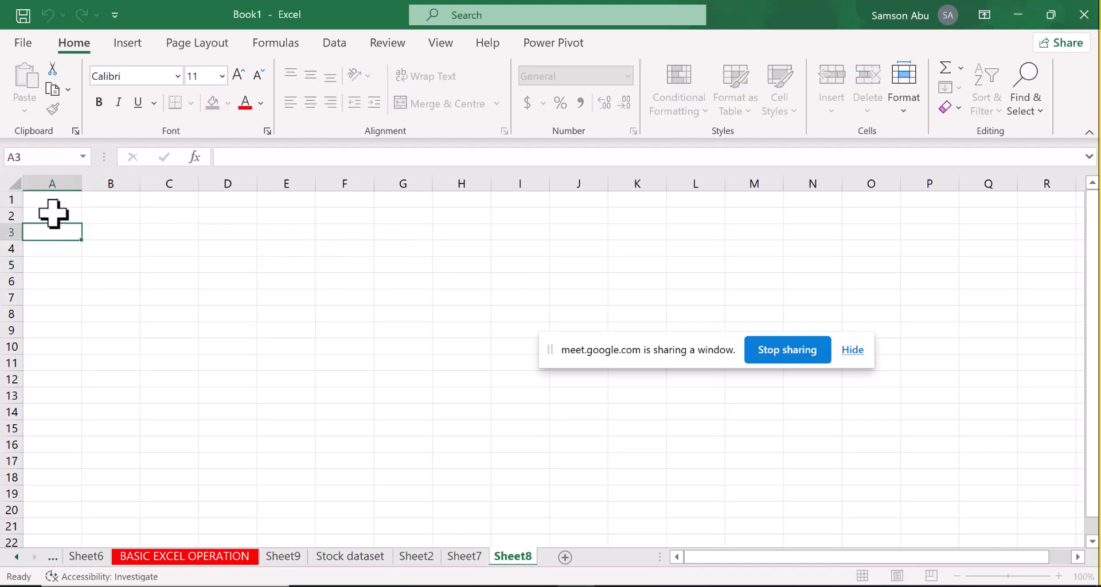
drag(59, 204, 754, 510)
click(1090, 409)
drag(1090, 408, 1089, 216)
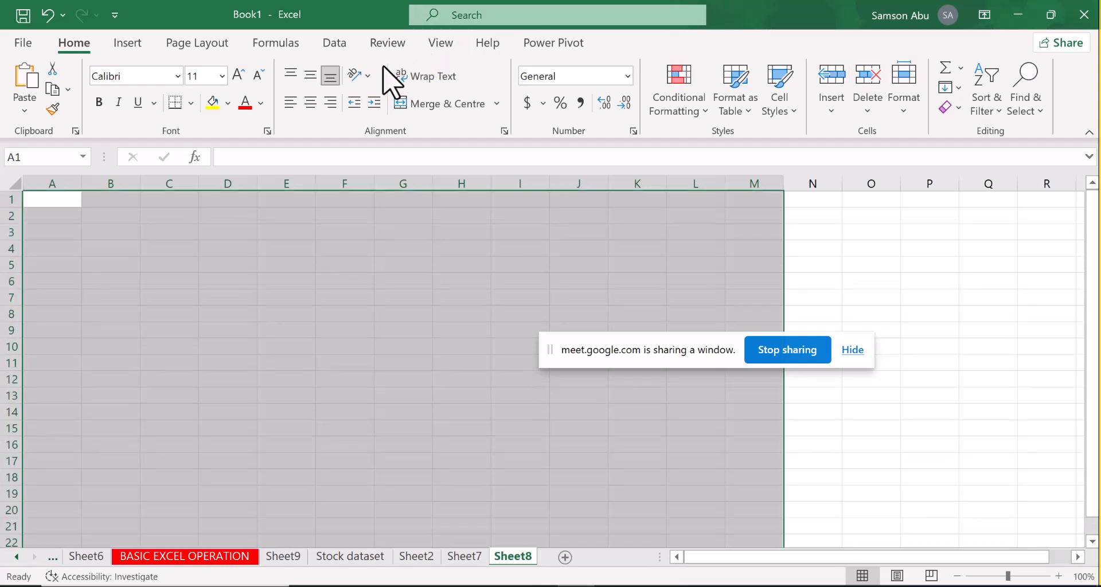
key(alt+Tab)
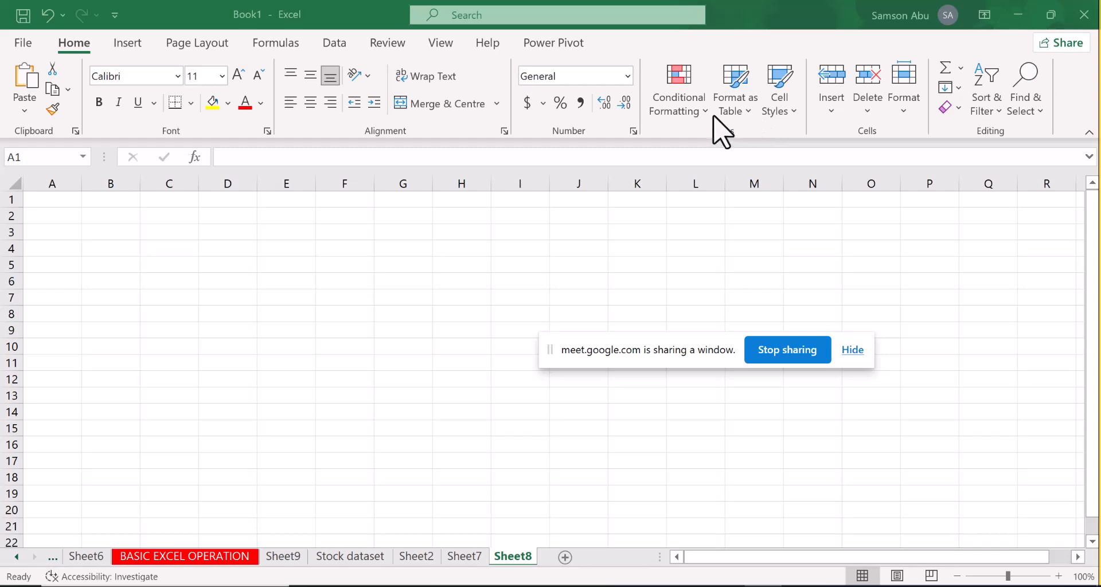
Start a new conditional formatting rule for the selected Sheet8 block that uses a formula to determine which cells to format
key(alt+Tab)
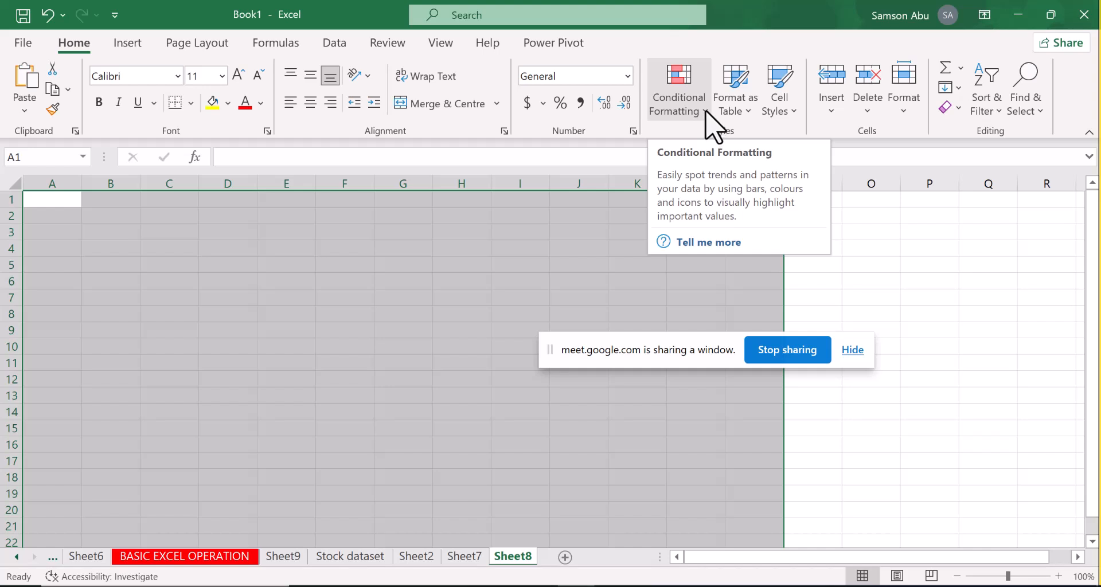
click(706, 111)
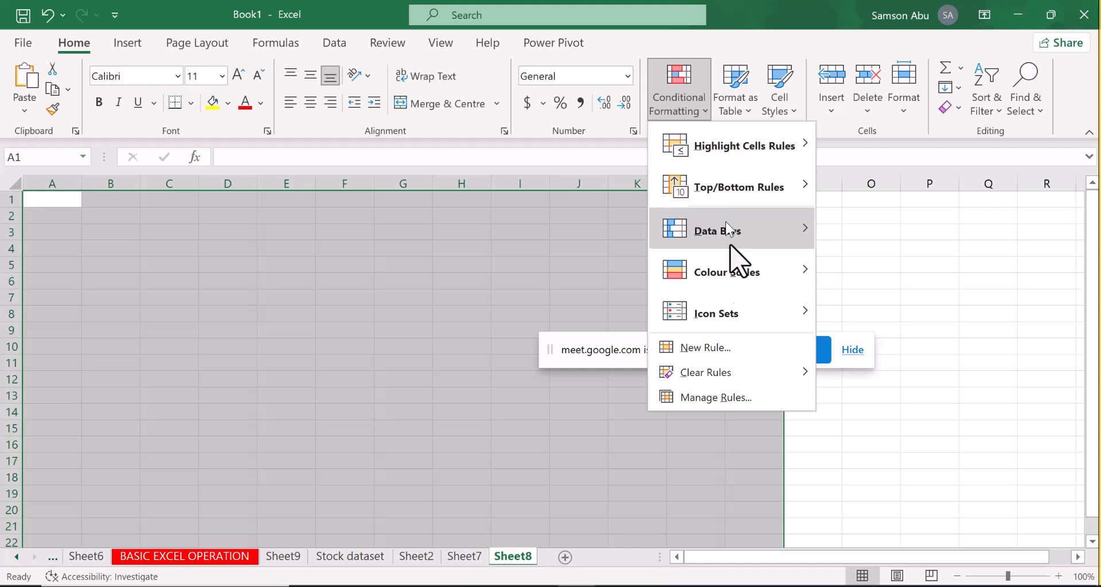
click(714, 349)
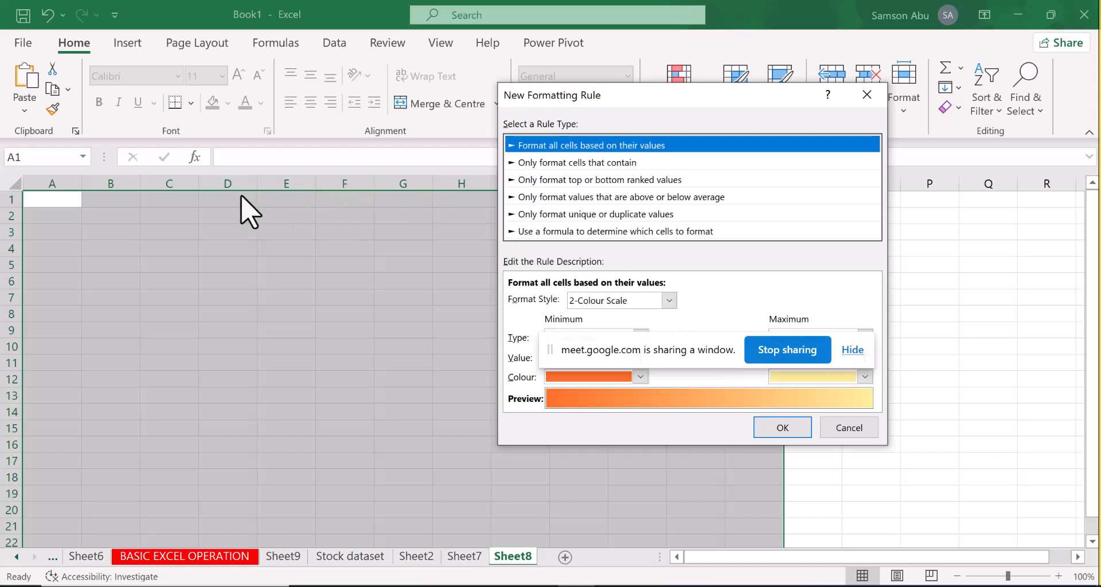
click(289, 195)
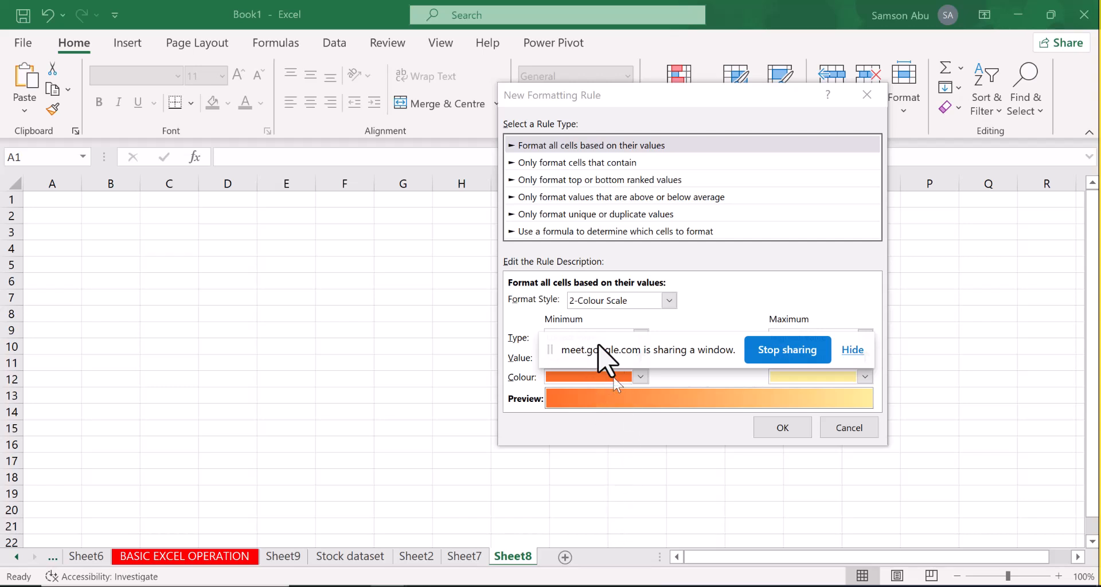
drag(575, 344, 536, 485)
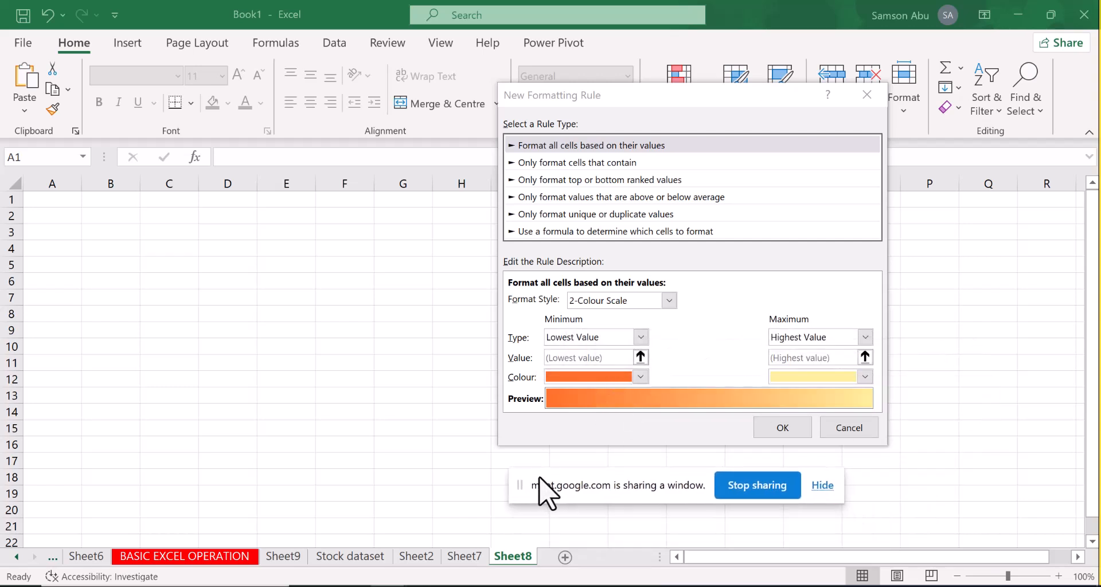
click(552, 231)
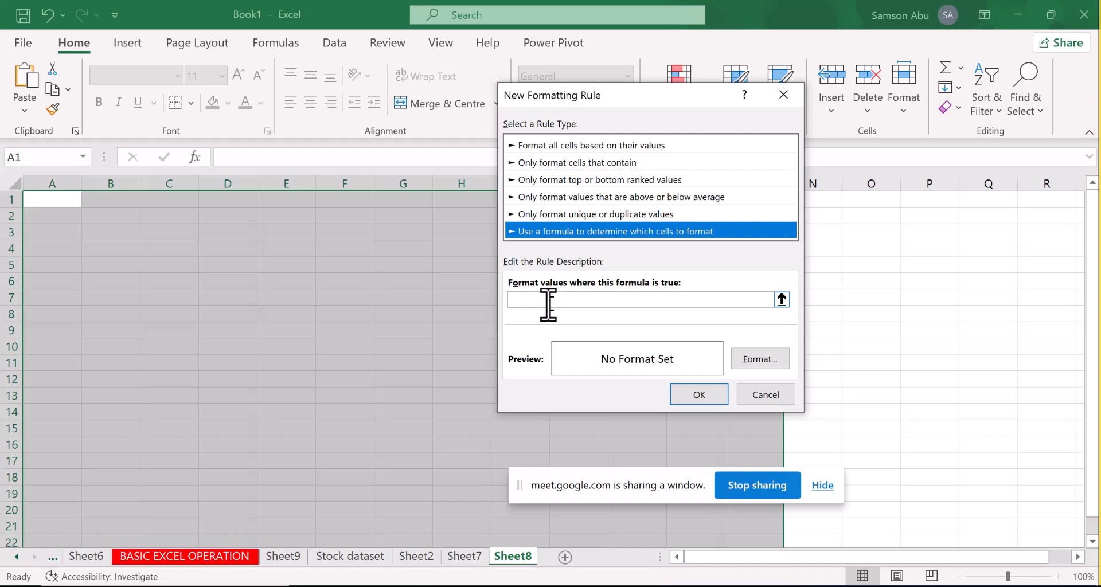
Set the rule's formula to =$A1, with only the column reference absolute
click(548, 303)
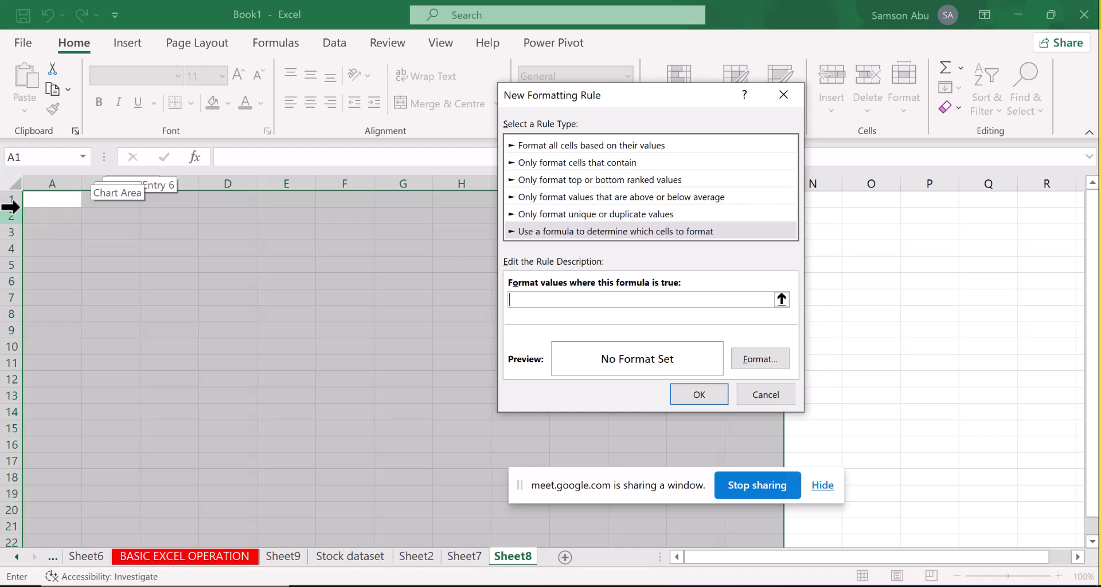
click(56, 201)
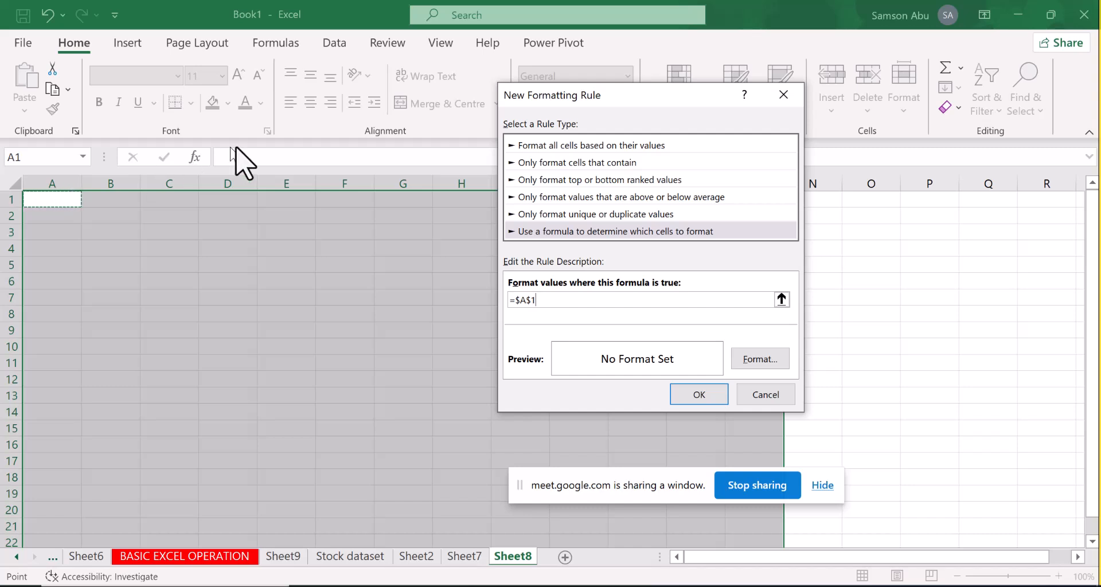
click(367, 122)
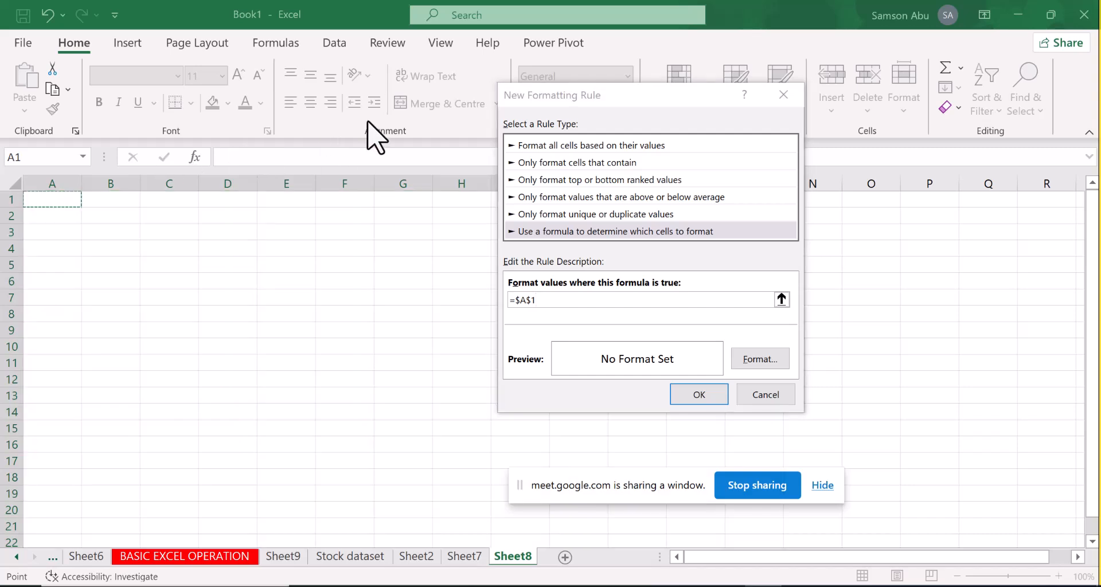
click(529, 299)
key(BackSpace)
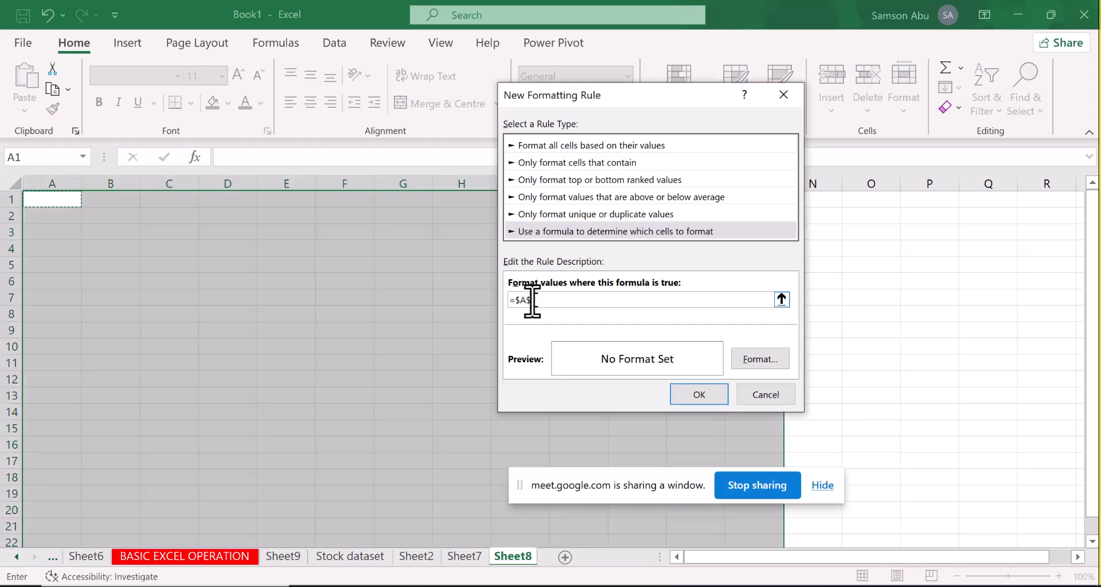
key(BackSpace)
text(1)
click(382, 114)
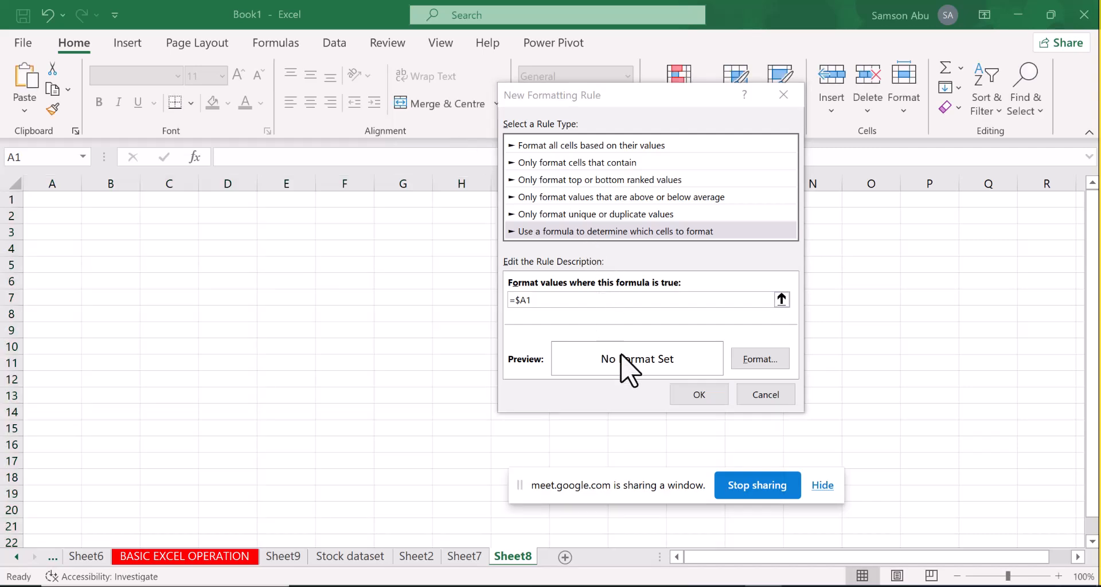
Give the rule's format a border on all four sides of the cell and apply the rule
click(753, 360)
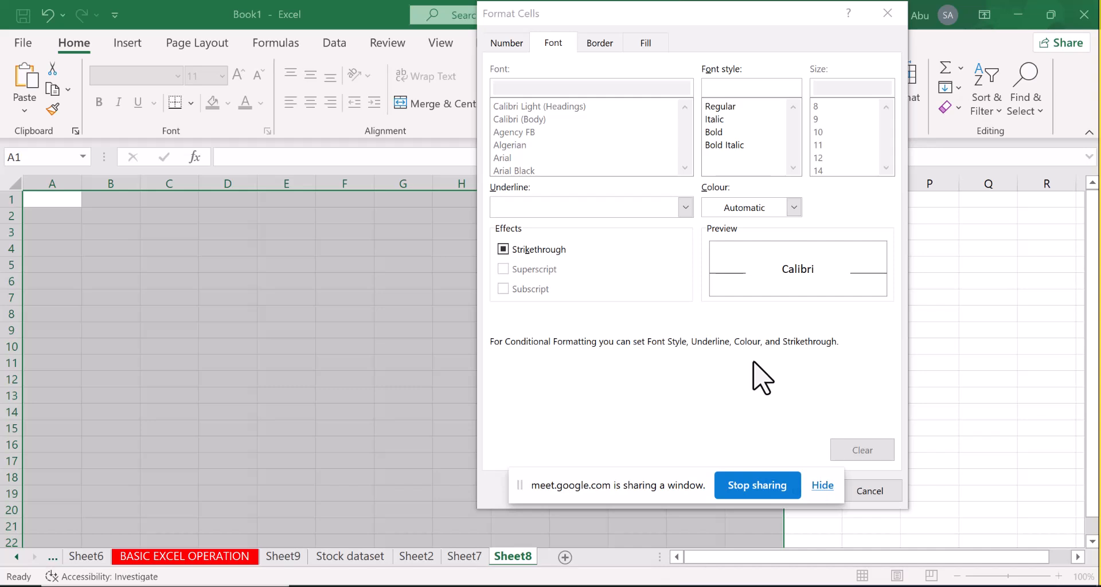
click(604, 45)
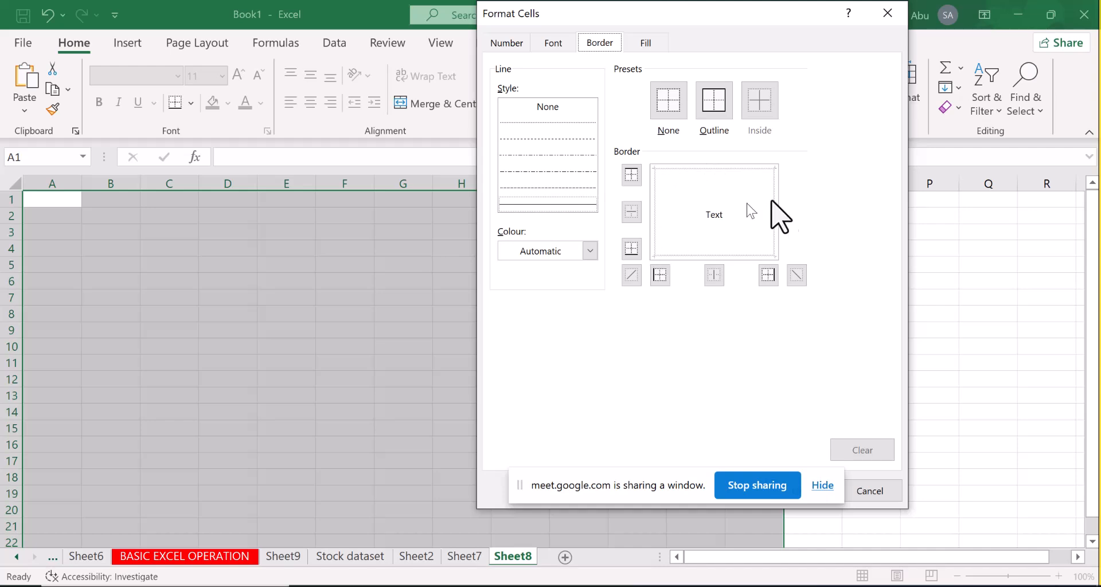
click(679, 168)
click(654, 193)
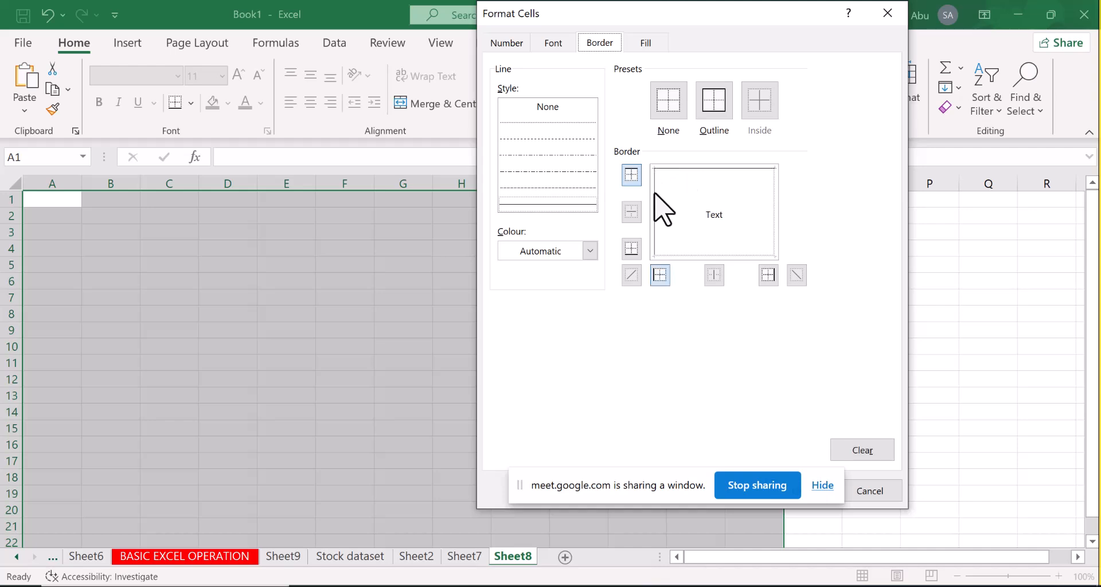
click(773, 216)
click(744, 256)
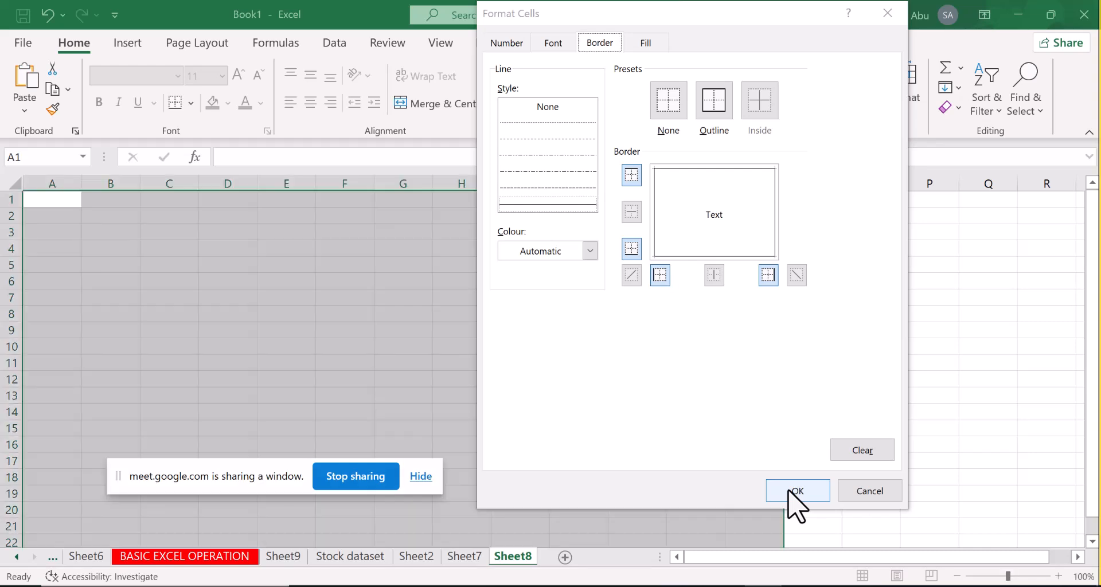
click(789, 491)
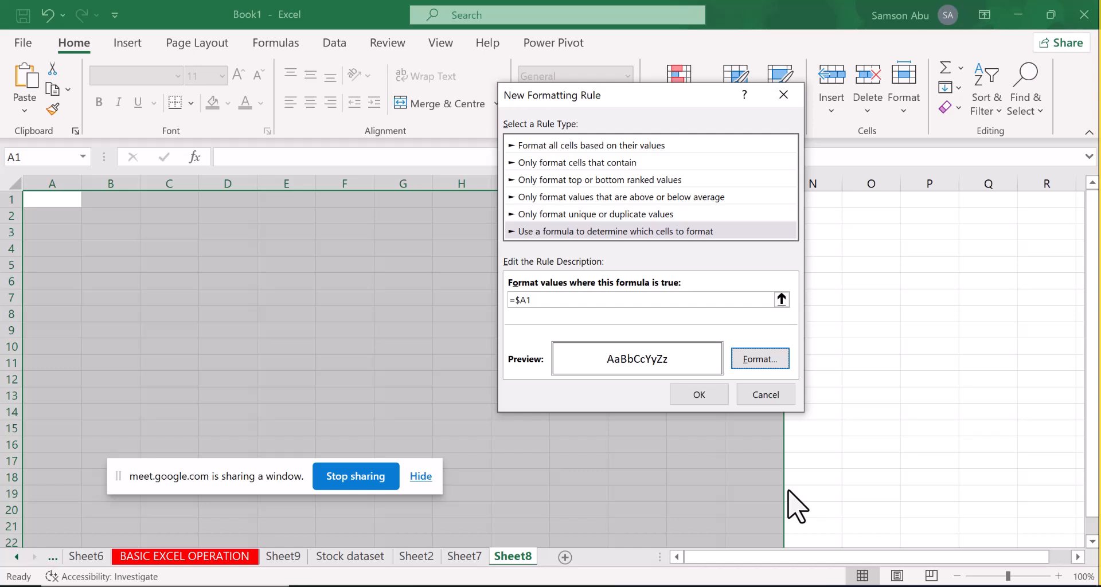
click(698, 395)
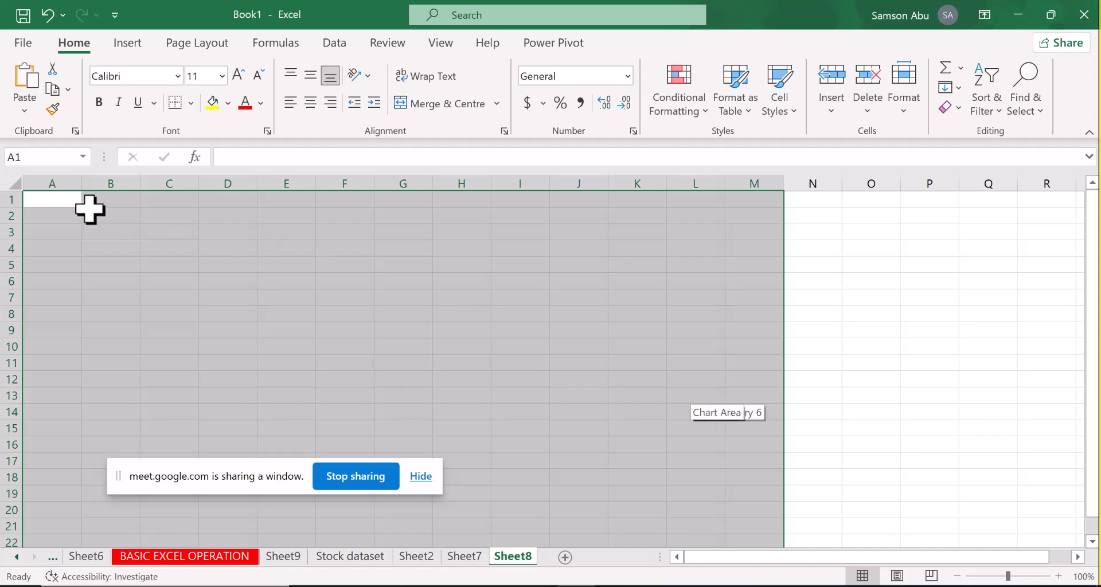
Enter "day" in cell A1 and "year" in cell A2
click(69, 205)
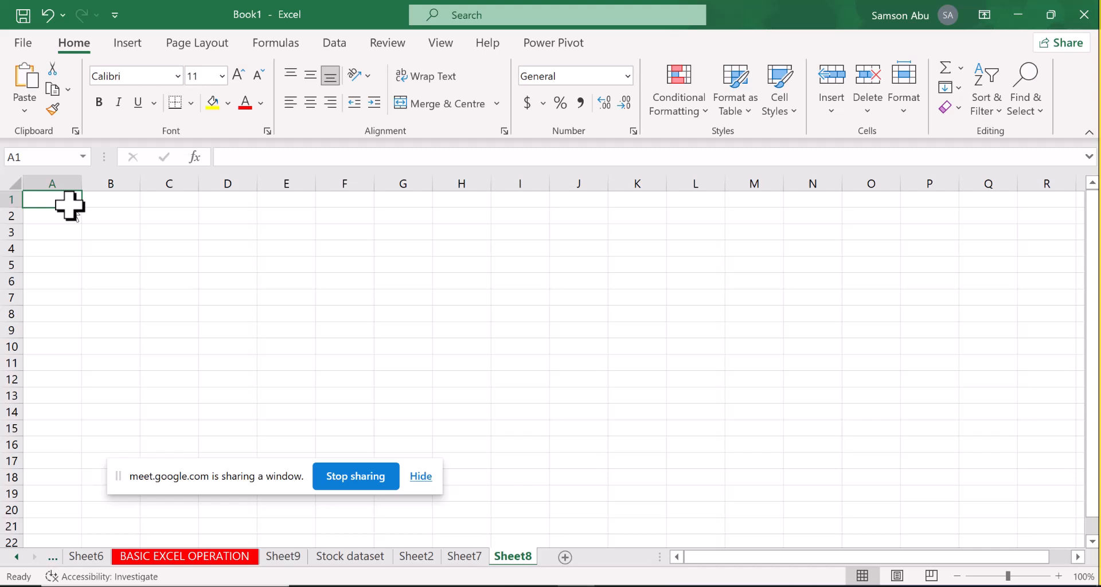
text(da)
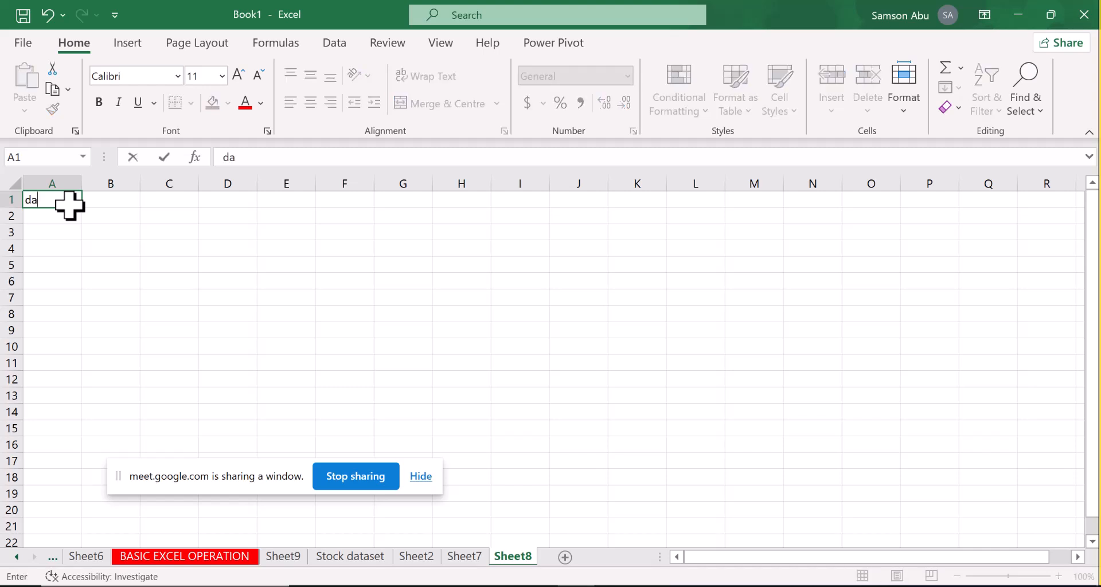
text(y)
key(Return)
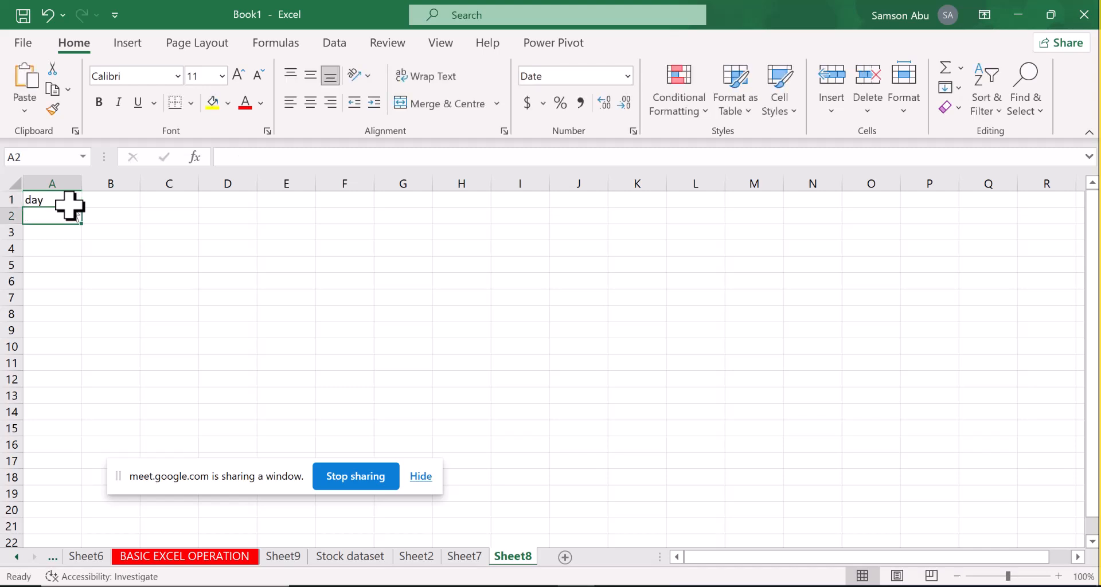
click(92, 285)
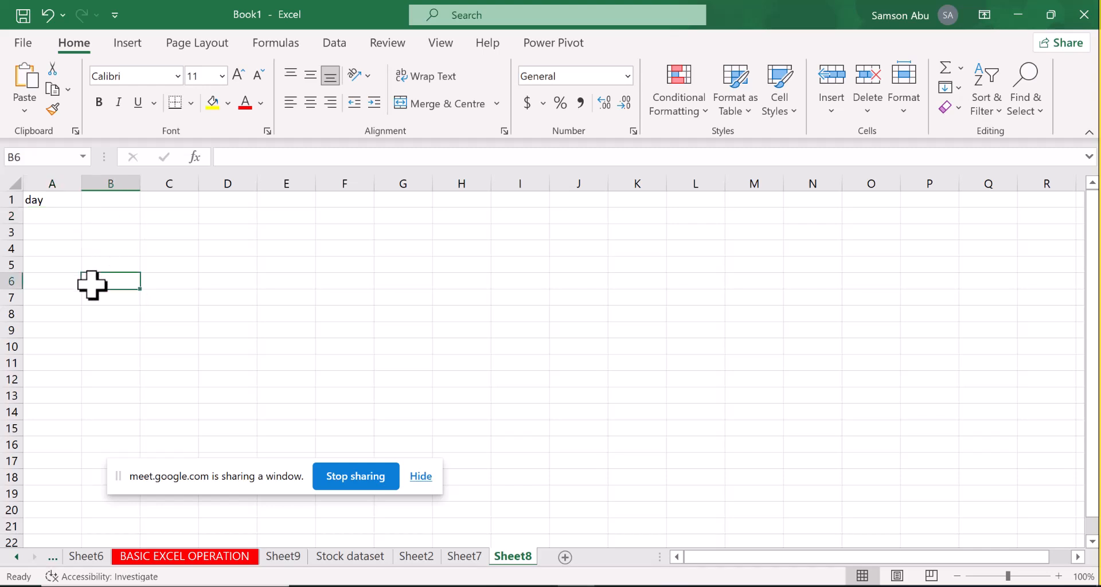
click(47, 202)
key(Down)
text(year)
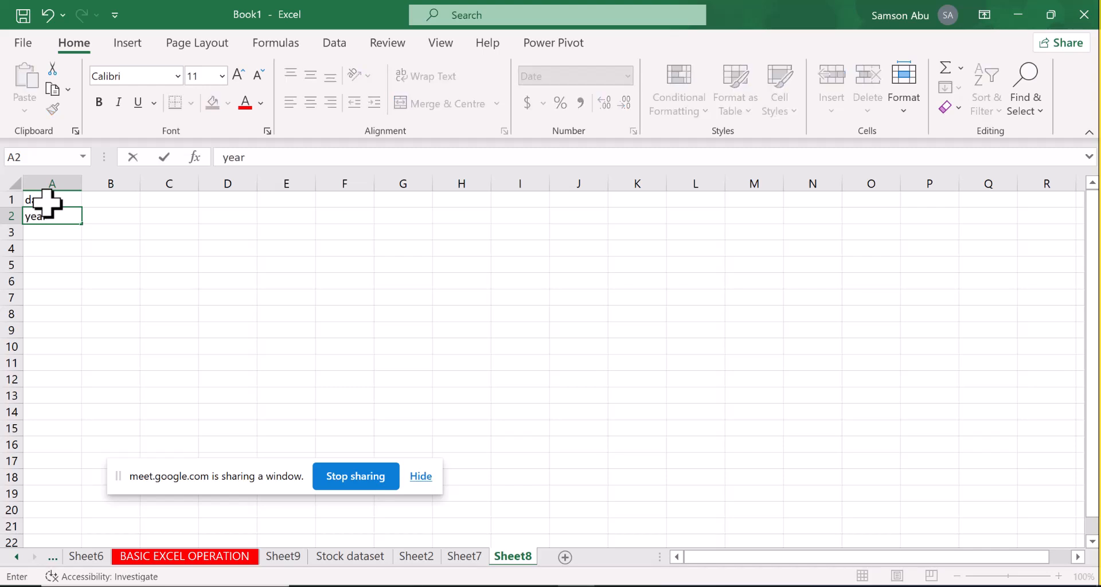
key(Return)
Enter "for" in cell B1
click(111, 205)
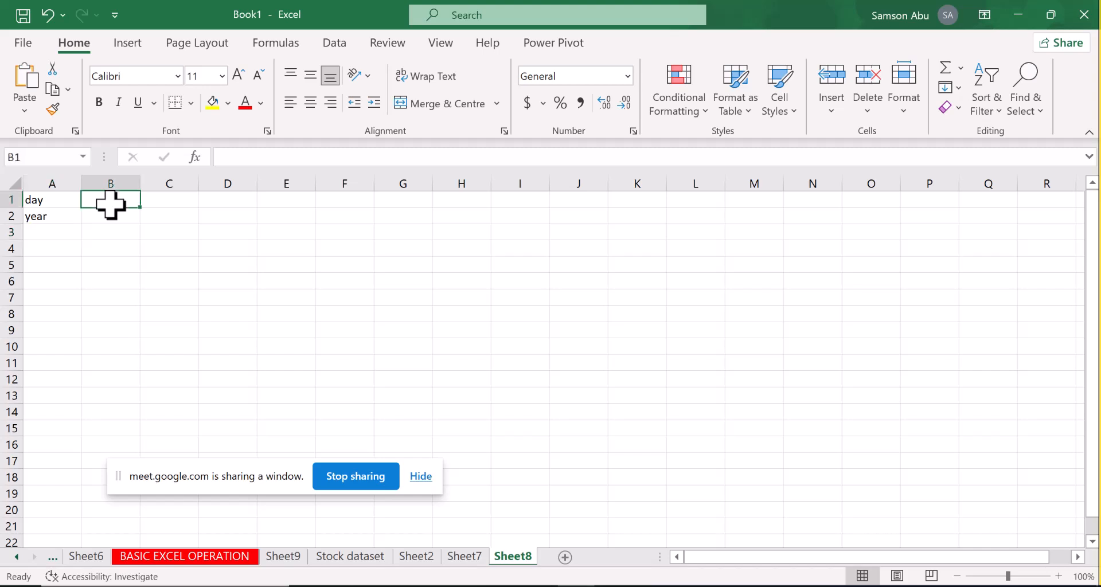
click(102, 229)
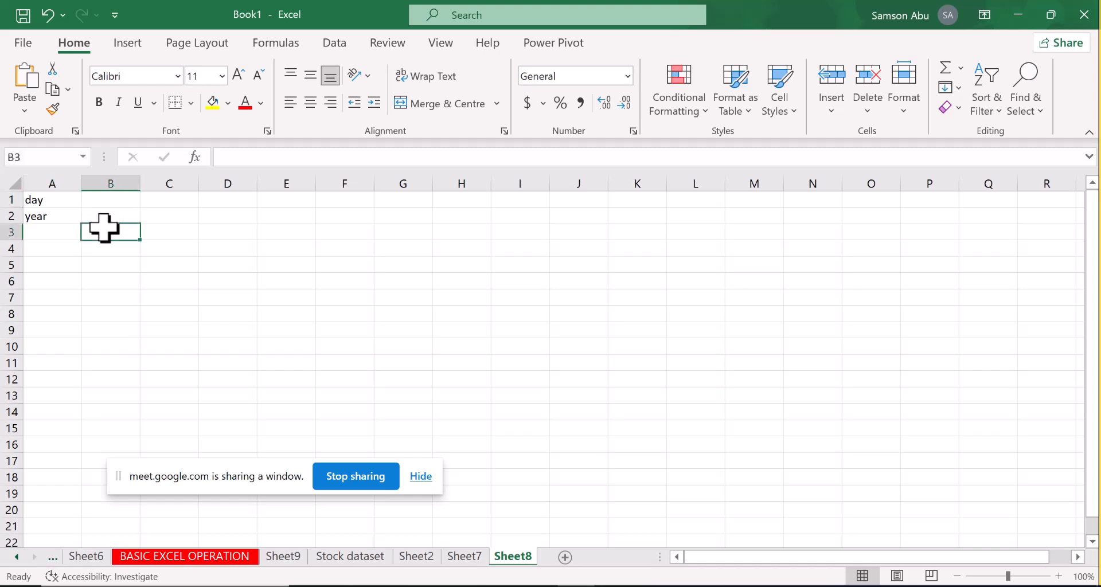
click(105, 204)
text(for)
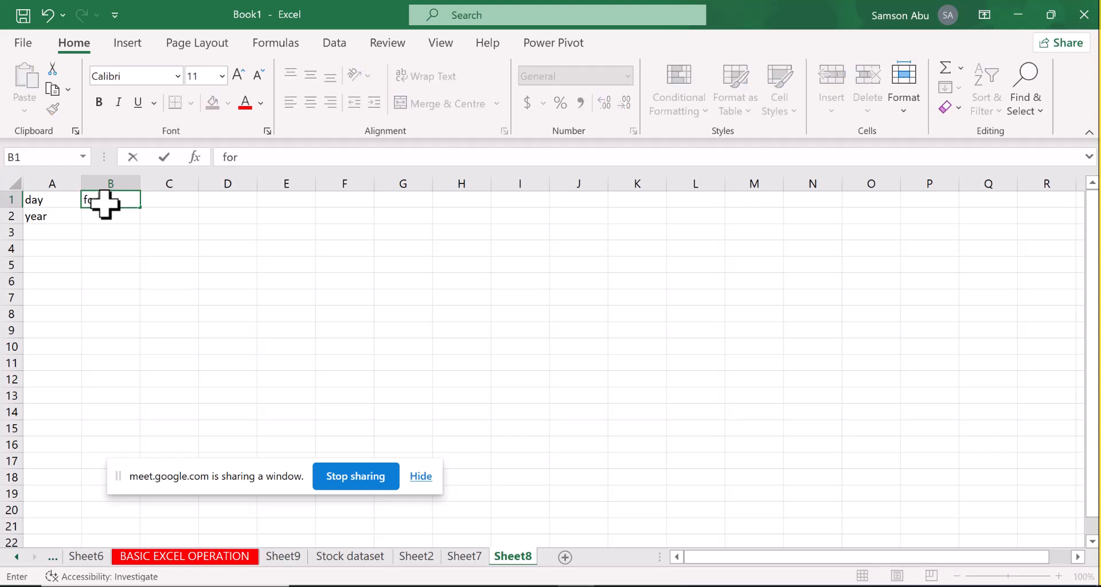
key(Return)
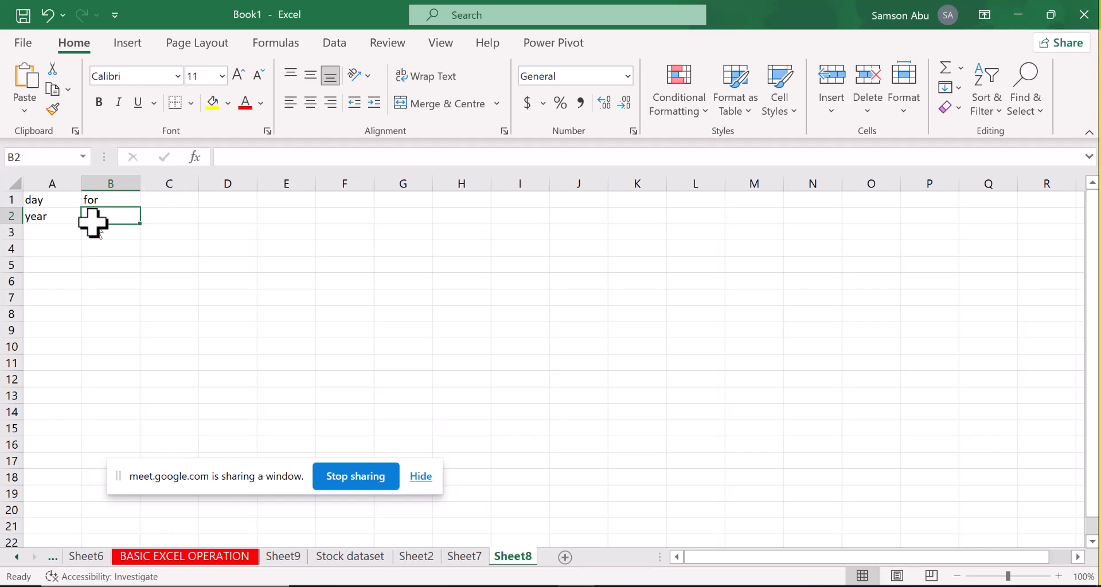
Start a new formula-based conditional formatting rule for the block from A3 across to column N
drag(57, 233, 836, 546)
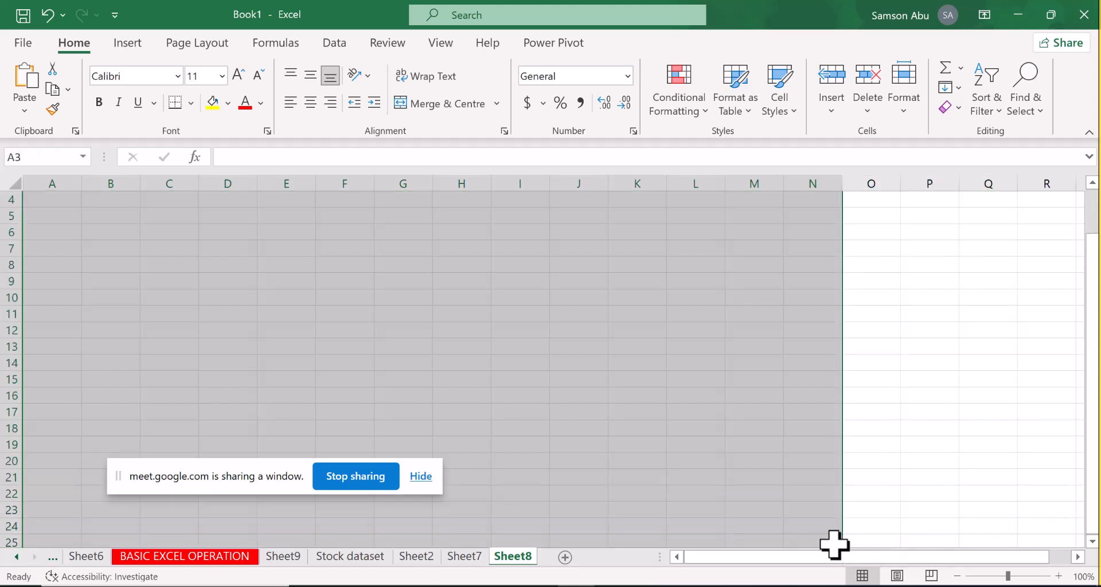
click(698, 110)
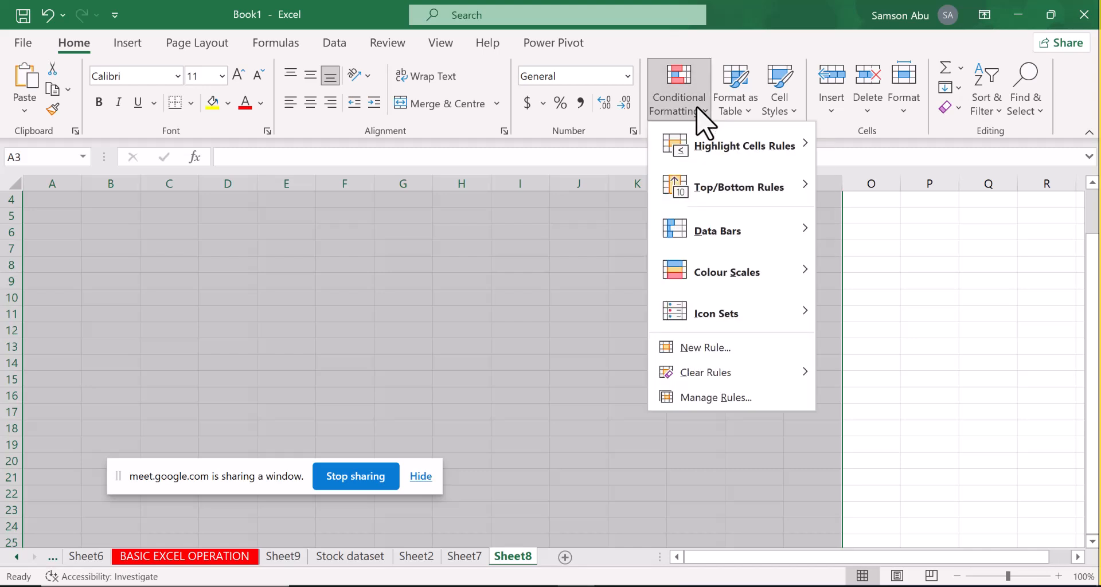
click(710, 347)
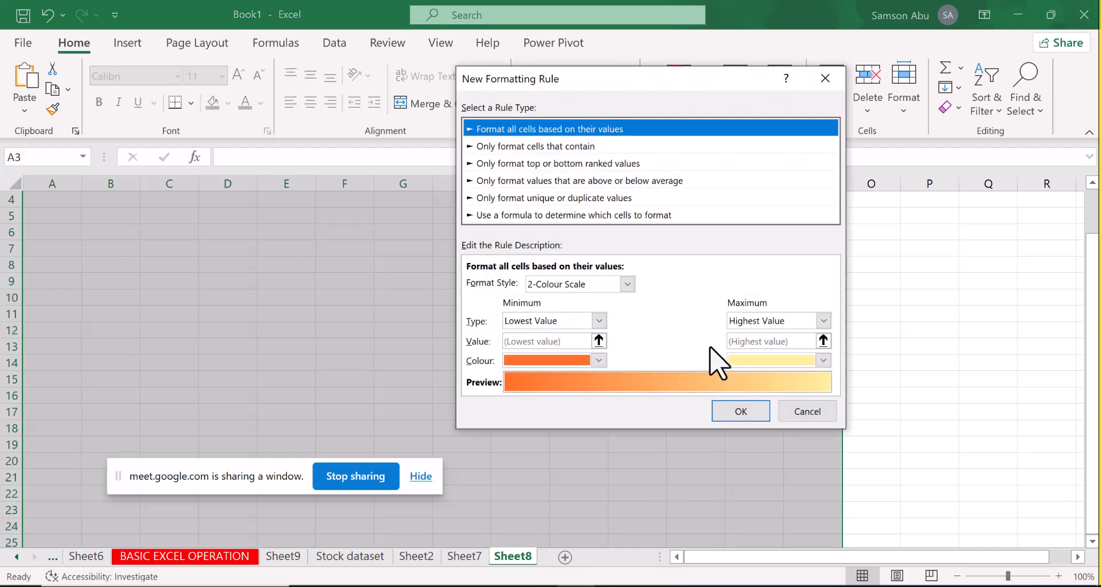
click(573, 216)
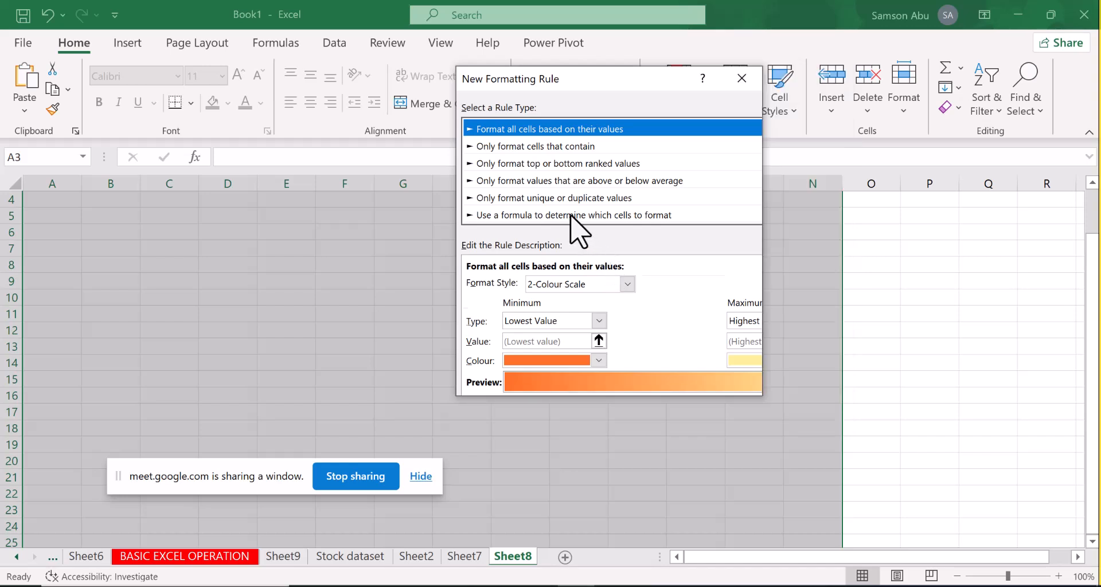
Set the new rule to use a formula and enter =$A4 as its condition
click(494, 282)
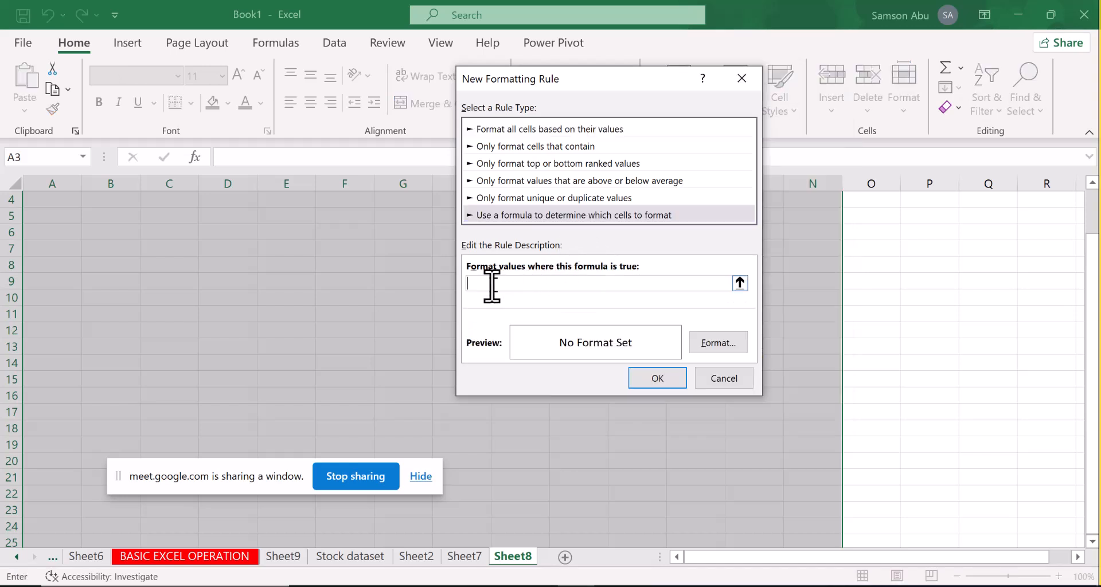
click(80, 199)
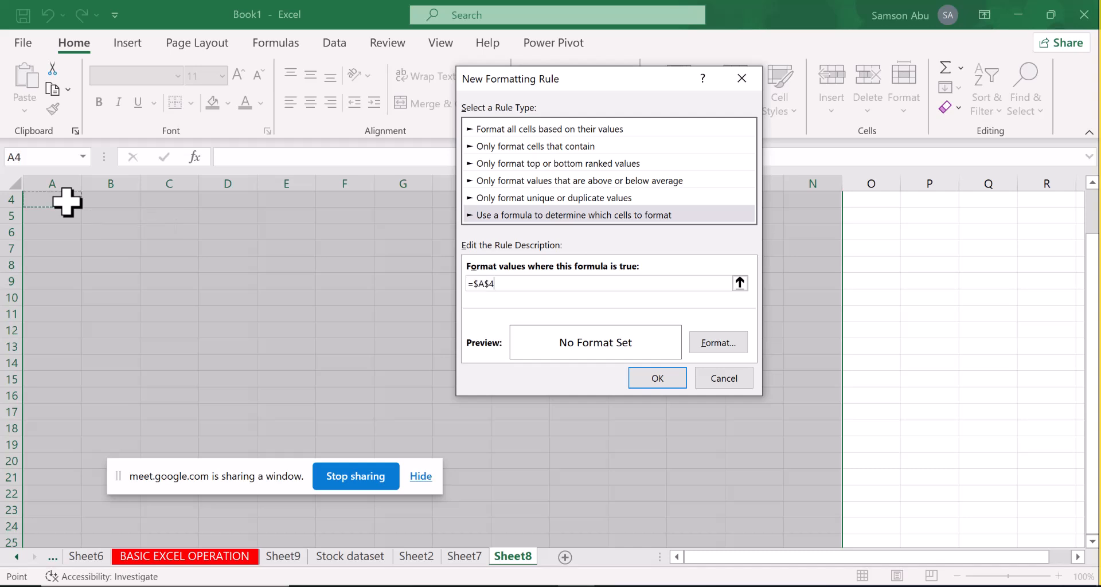
click(491, 284)
key(BackSpace)
key(BackSpace)
text(4)
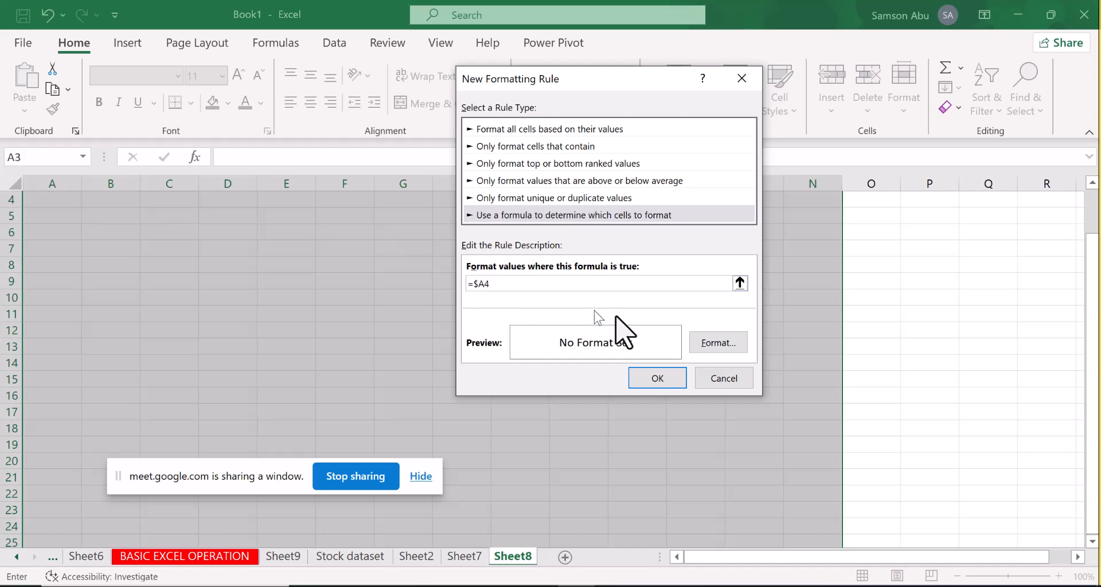
Add top, bottom, left and right borders to the =$A4 rule's format and apply the rule
click(733, 343)
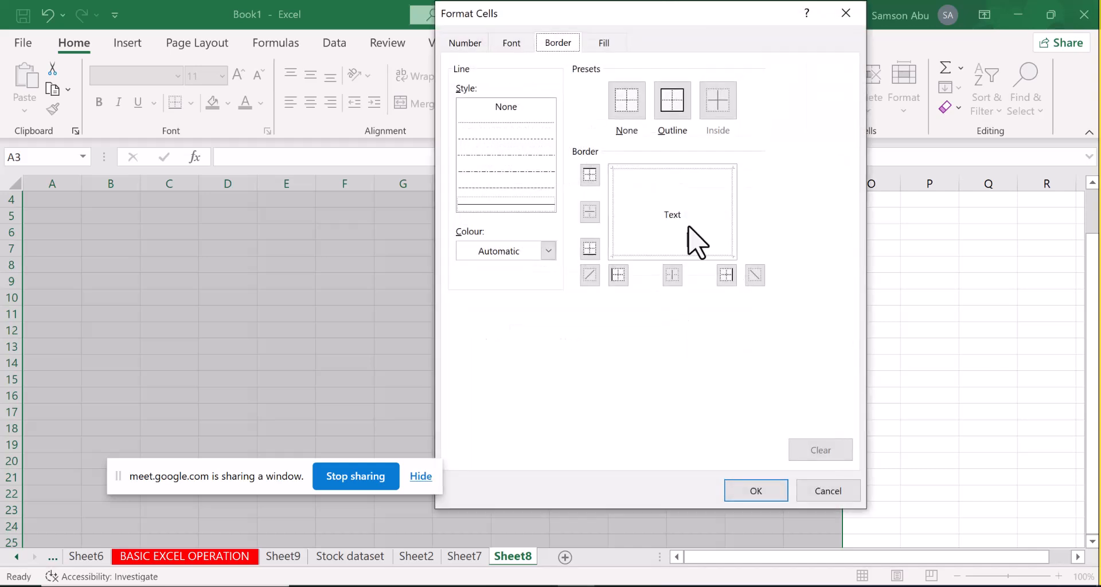
click(667, 169)
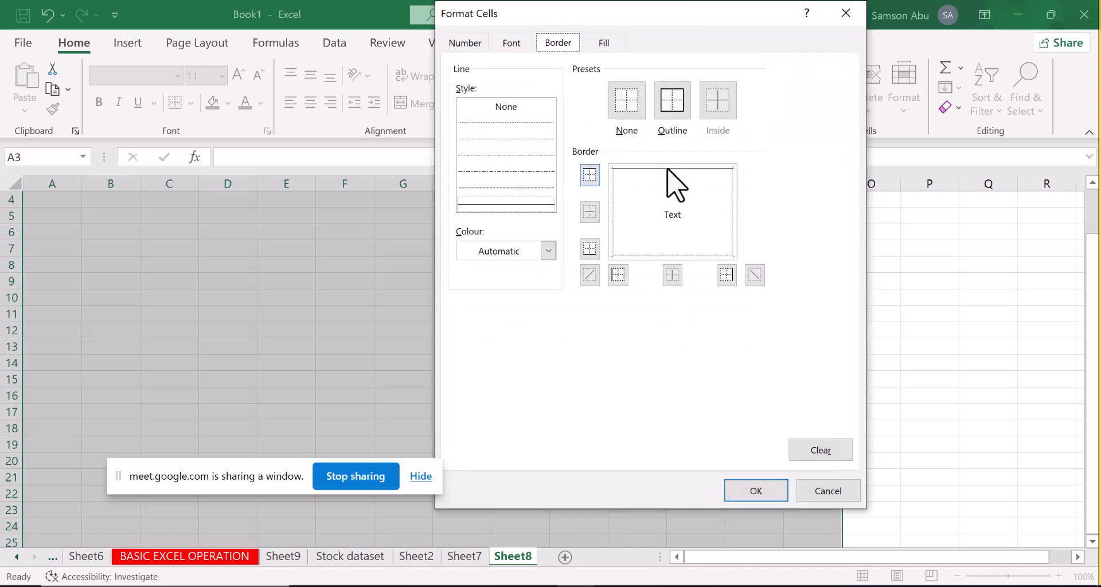
click(612, 201)
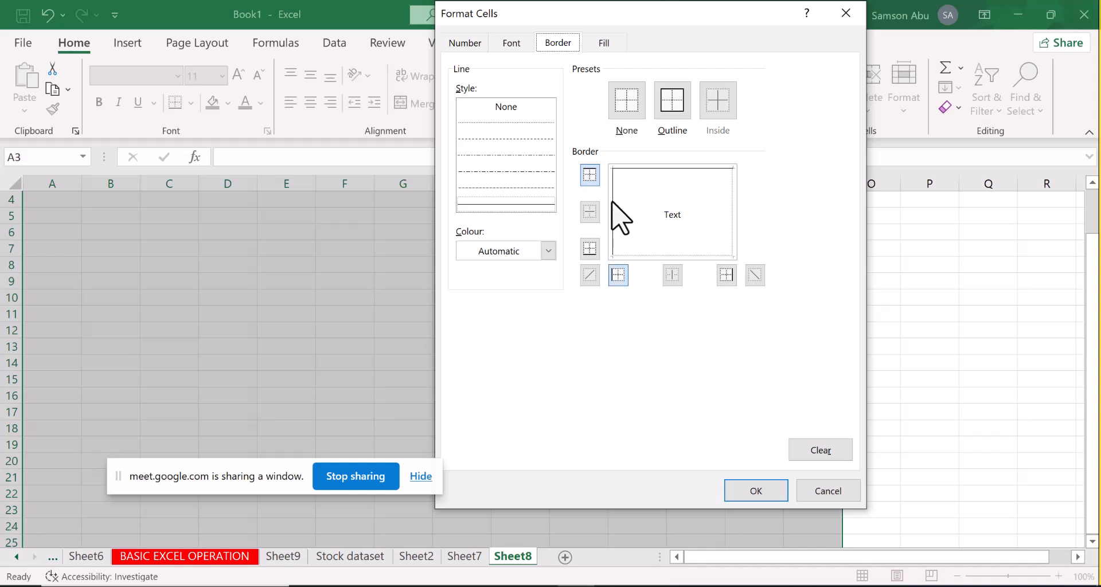
click(732, 218)
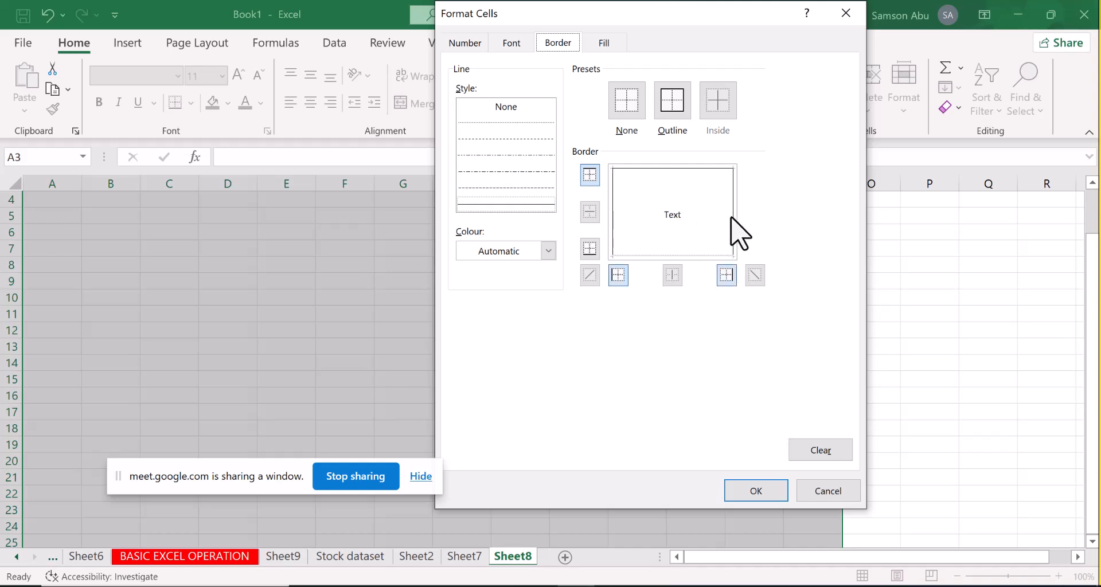
click(698, 255)
click(771, 491)
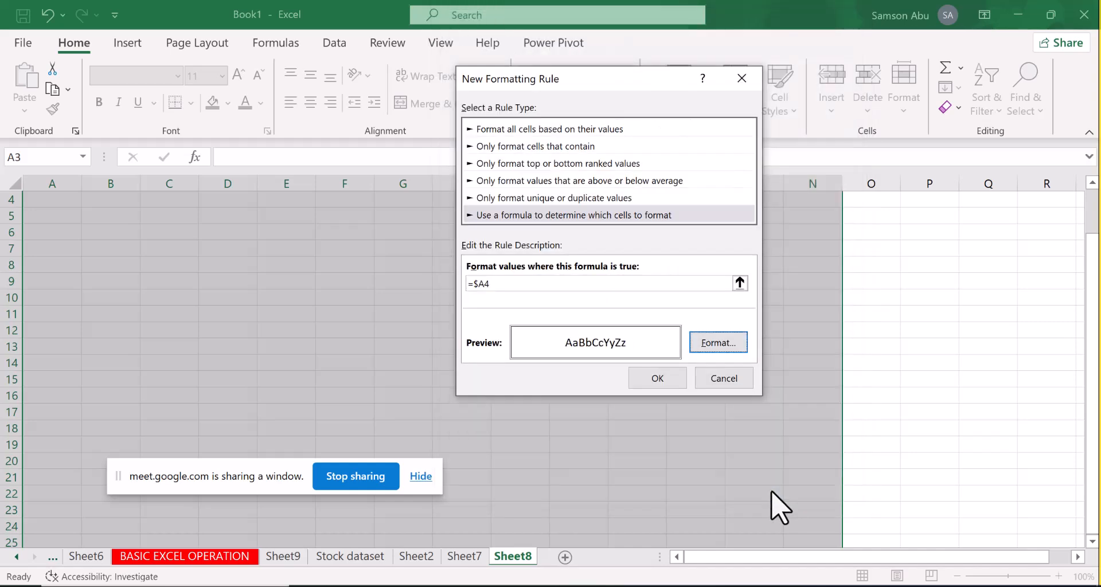
click(677, 377)
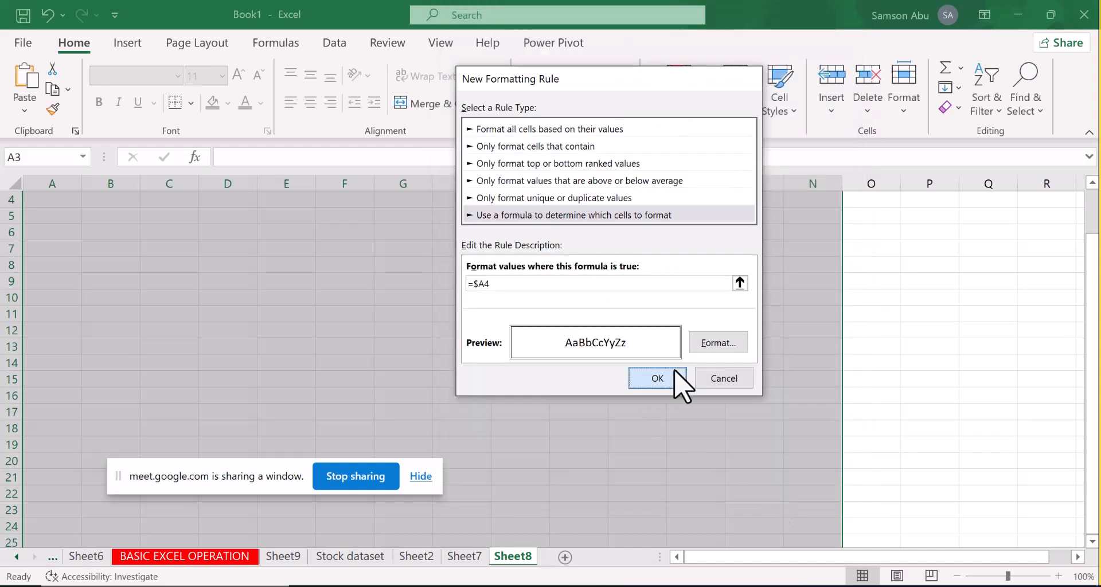
Test the border rule by entering 1 in cell A4 and 4 in cell A6
click(58, 205)
text(1)
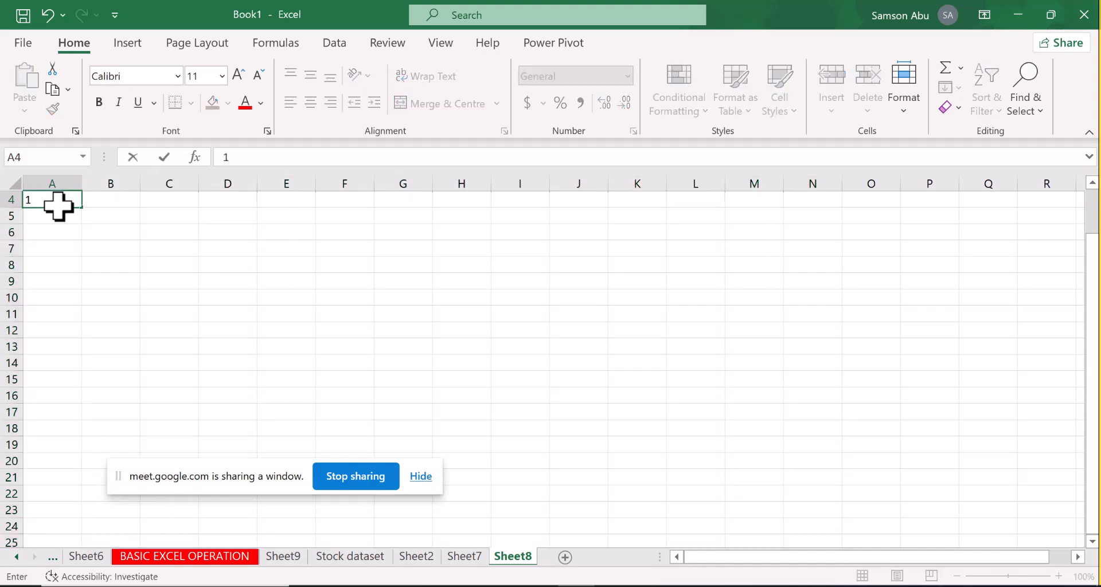
key(Return)
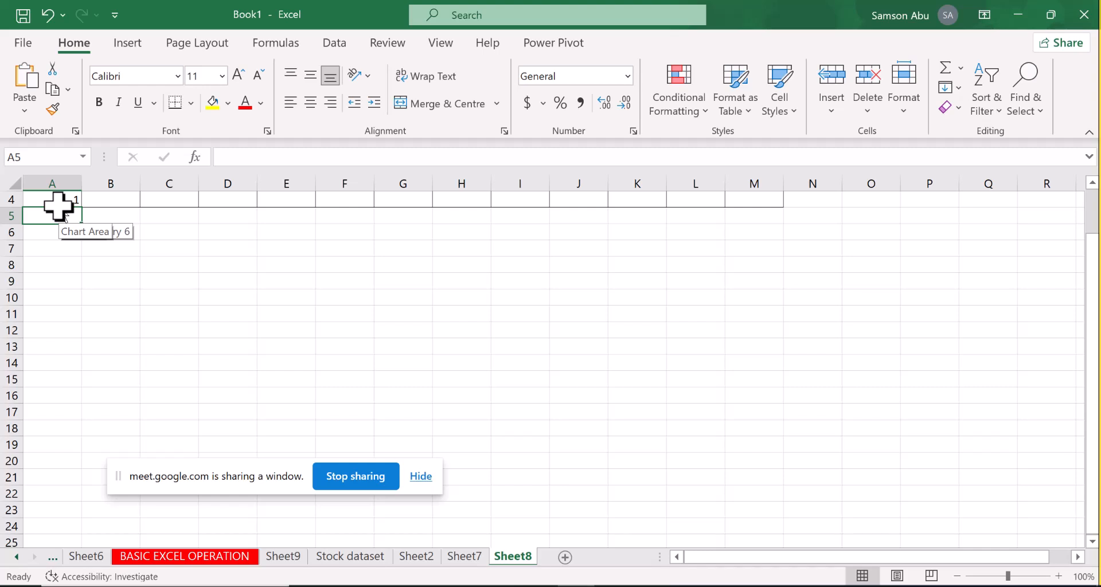
drag(1093, 290, 1091, 186)
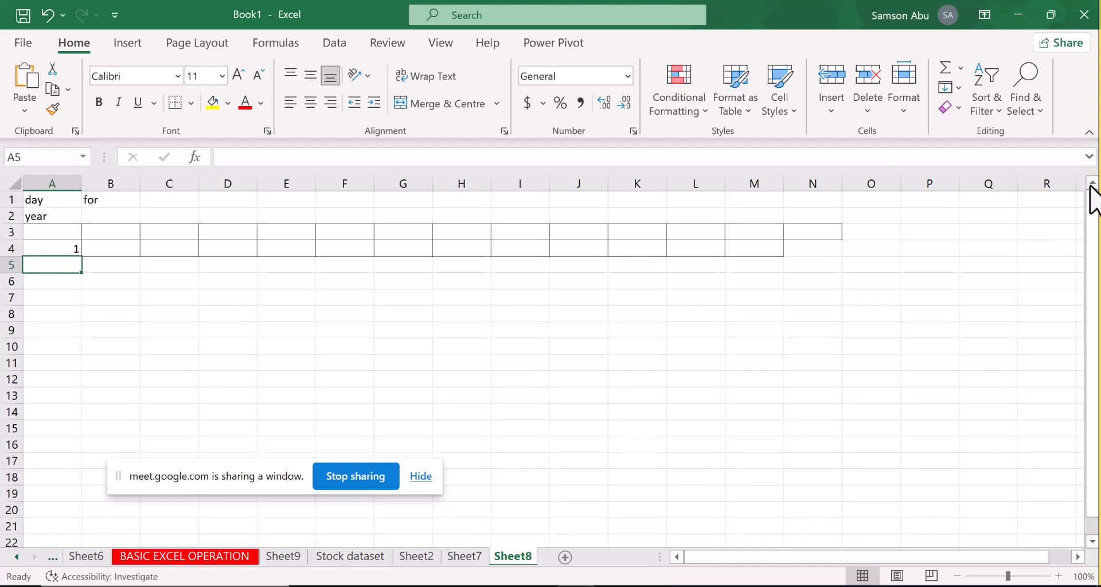
click(48, 285)
text(4)
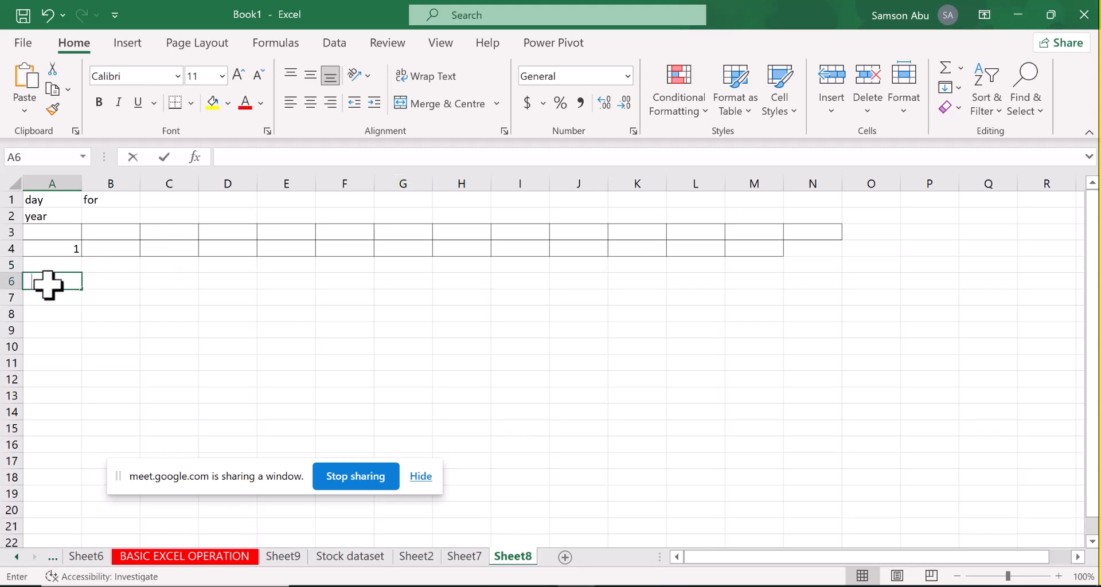
key(Return)
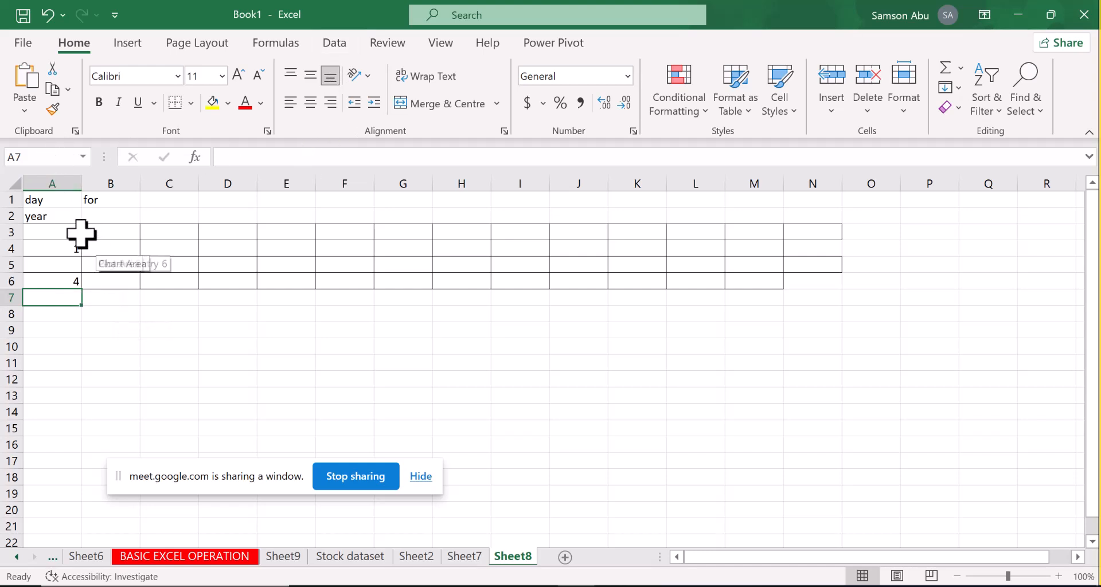
Switch to the sheet with the S/n table and continue its numbering with 7 in A11 and 8 in A12
drag(60, 204, 838, 391)
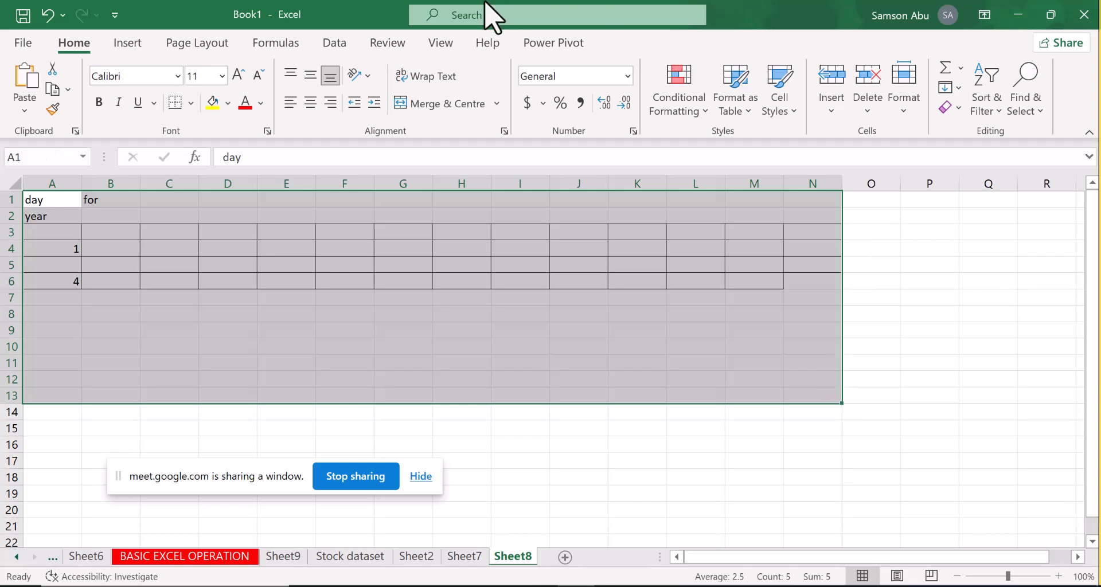
key(ctrl+Page_Down)
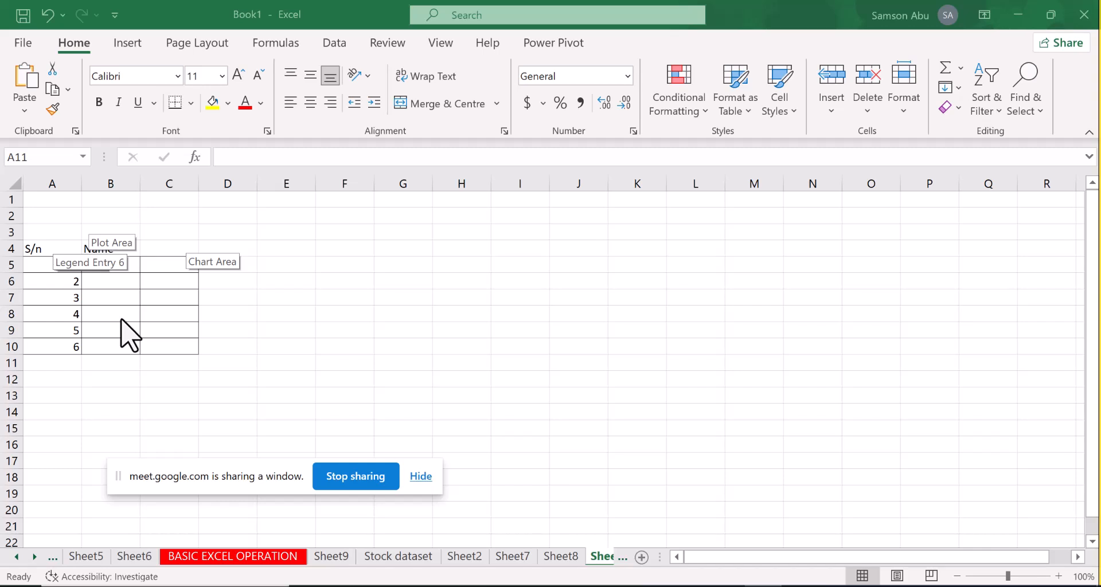
click(72, 363)
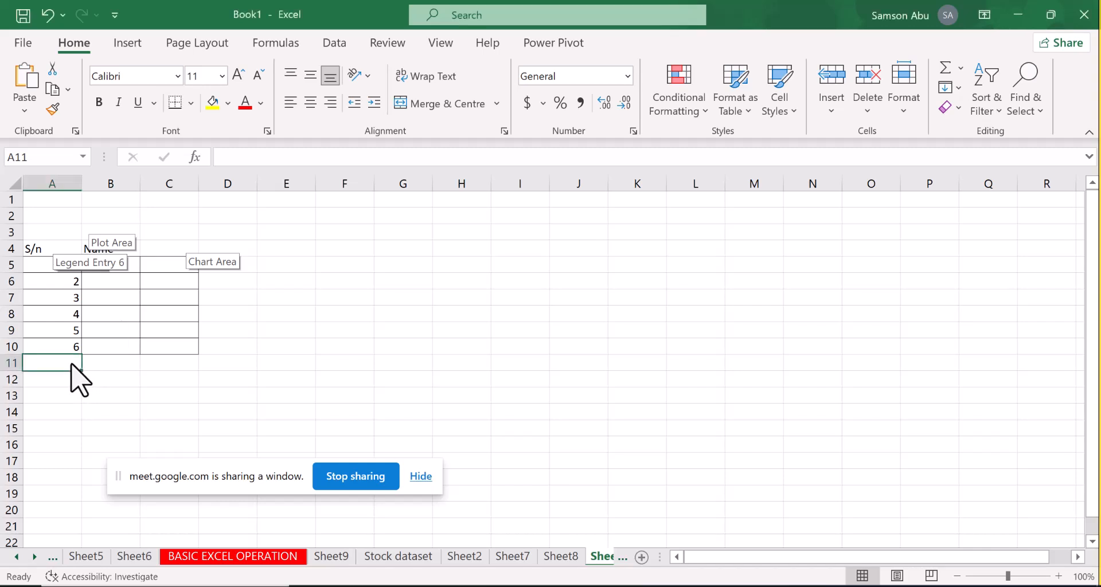
text(7)
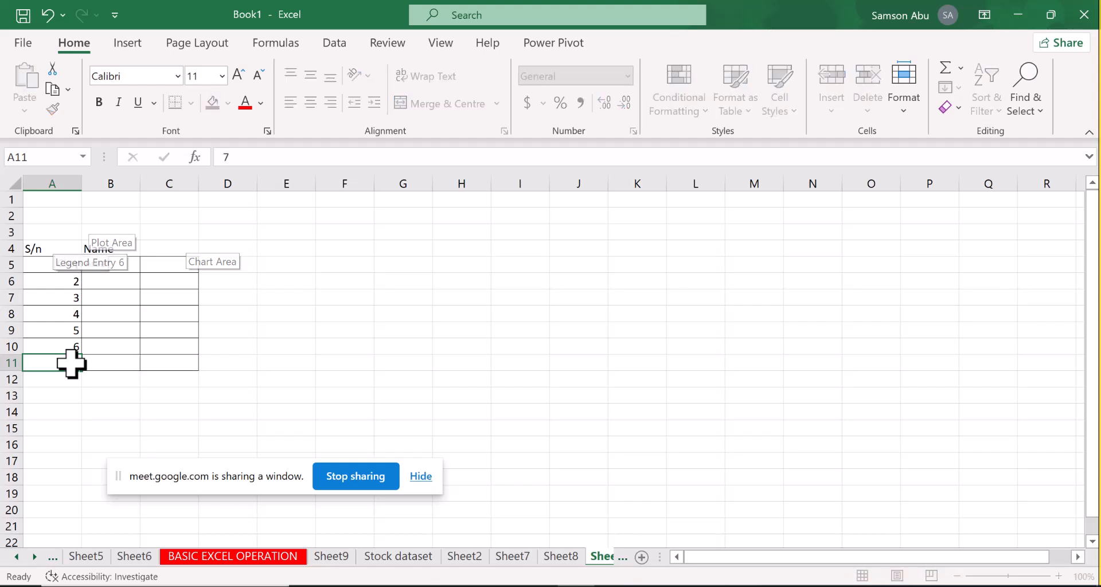
key(Return)
text(8)
key(Return)
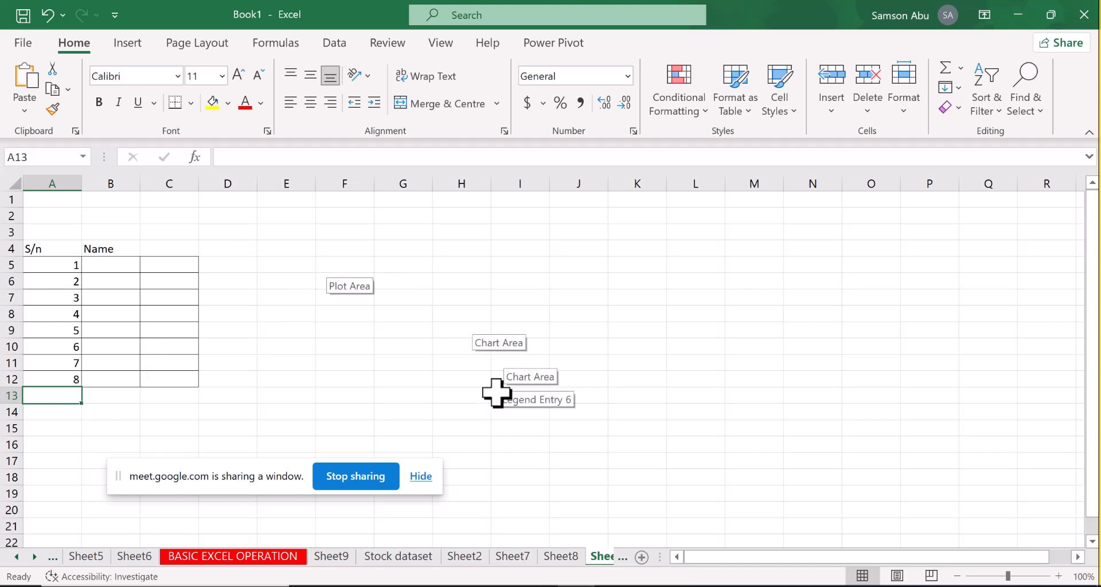
Enter three sample first names in cells D5 to D7, beside the S/n table
click(602, 175)
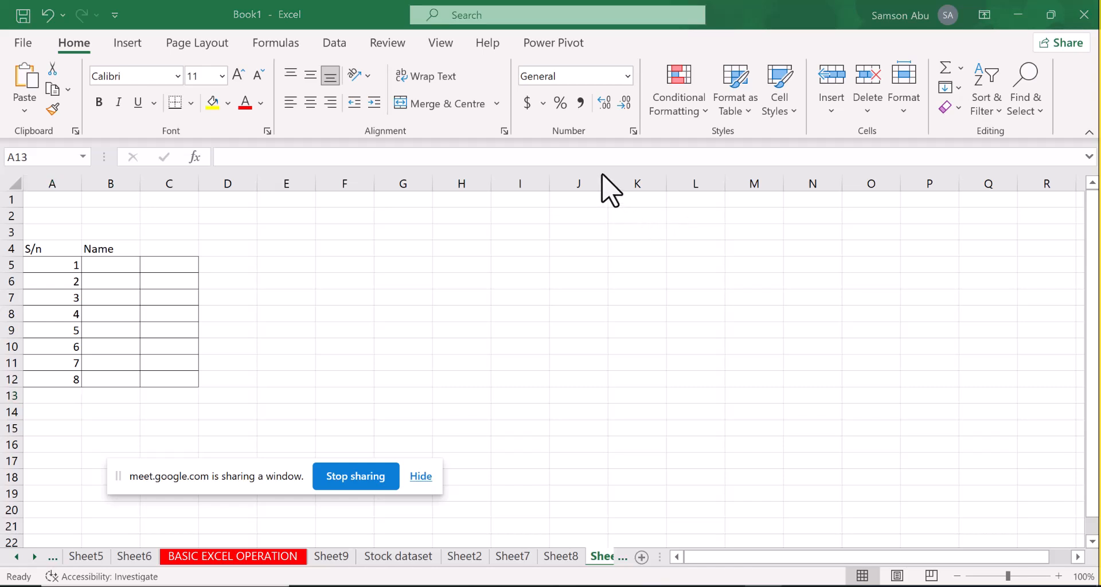
click(229, 244)
click(226, 250)
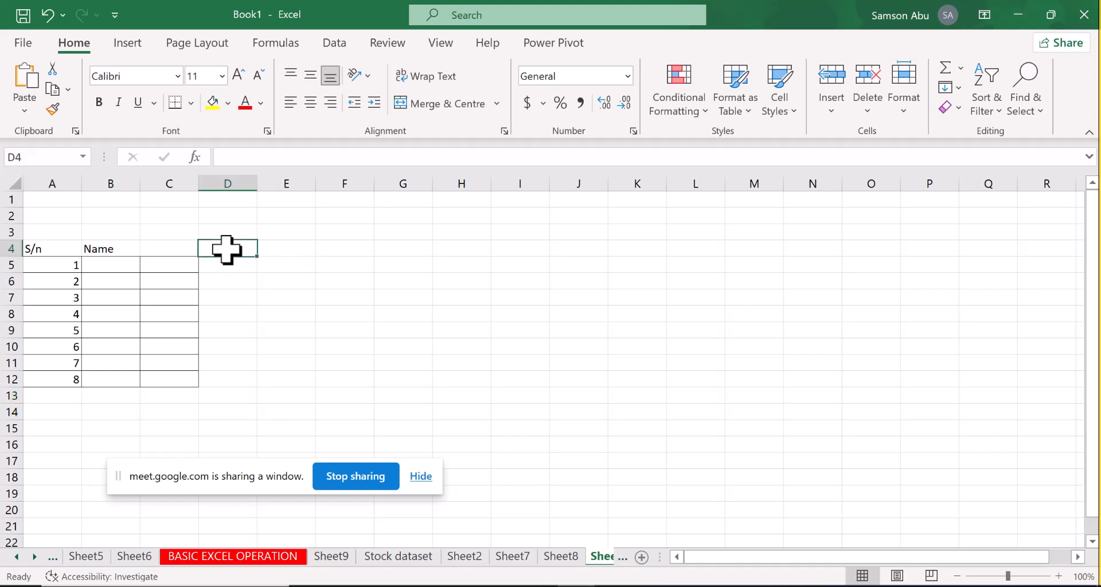
click(229, 261)
text(ade)
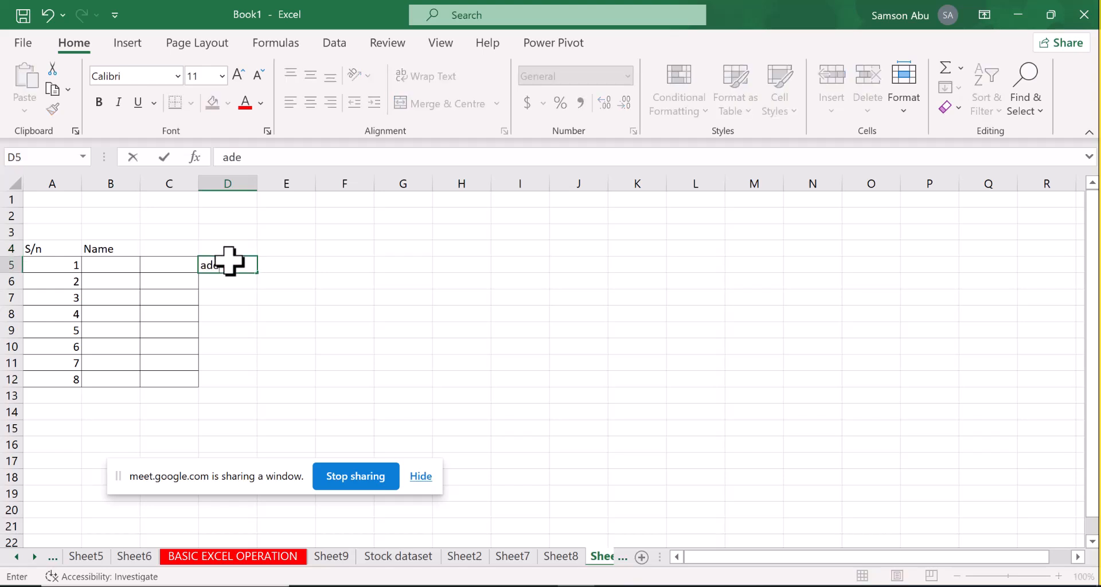
key(Return)
text(sam)
key(Return)
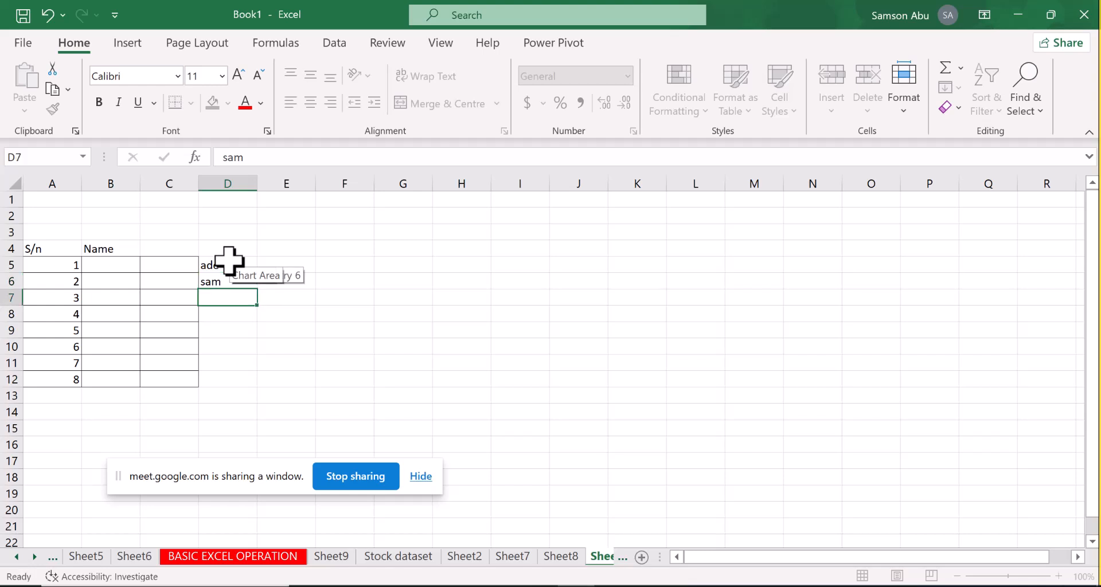
text(aliu)
key(Return)
Enter 50, 60, 23# and 56$ in cells D8 to D11
text(50)
key(Return)
text(60)
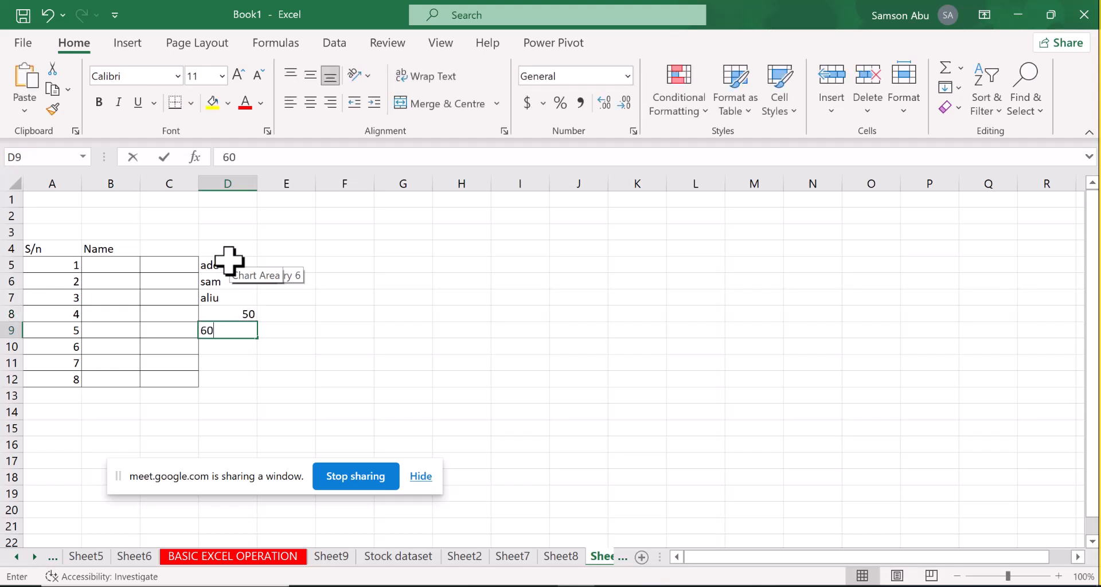
key(Return)
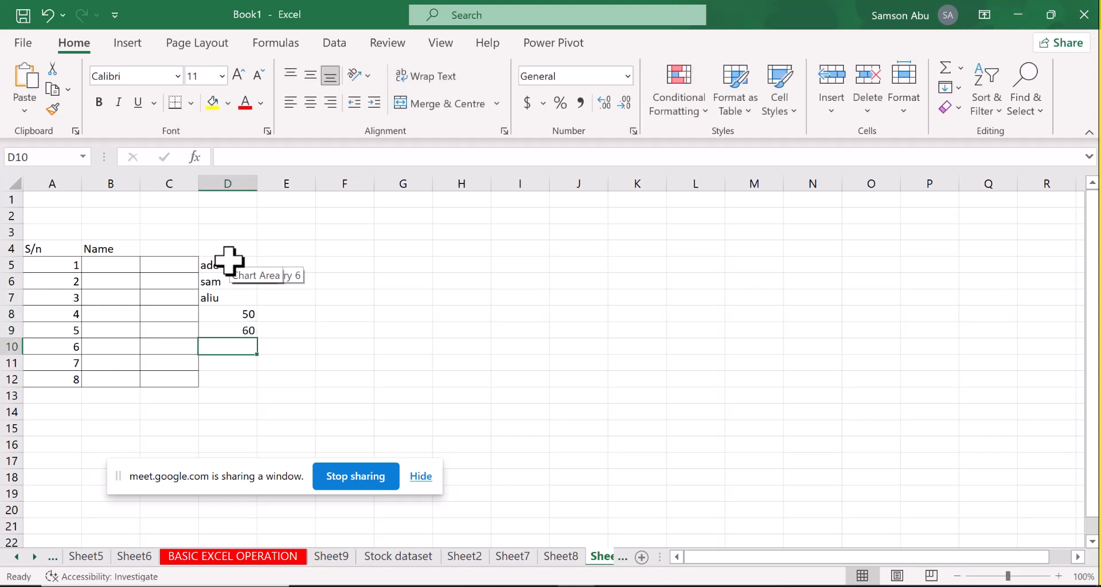
text(23#)
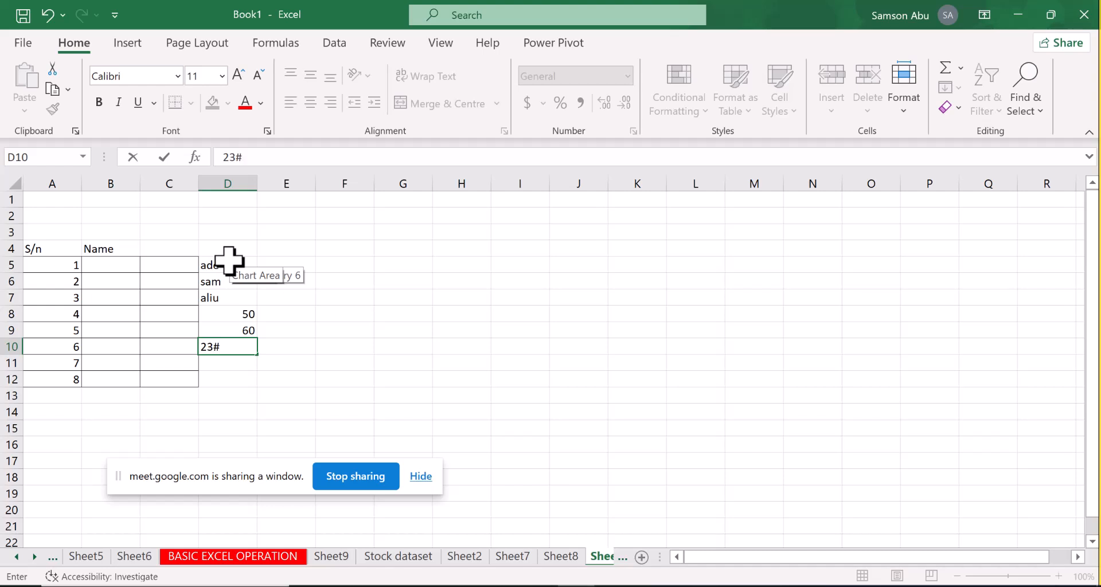
key(Return)
text(56$)
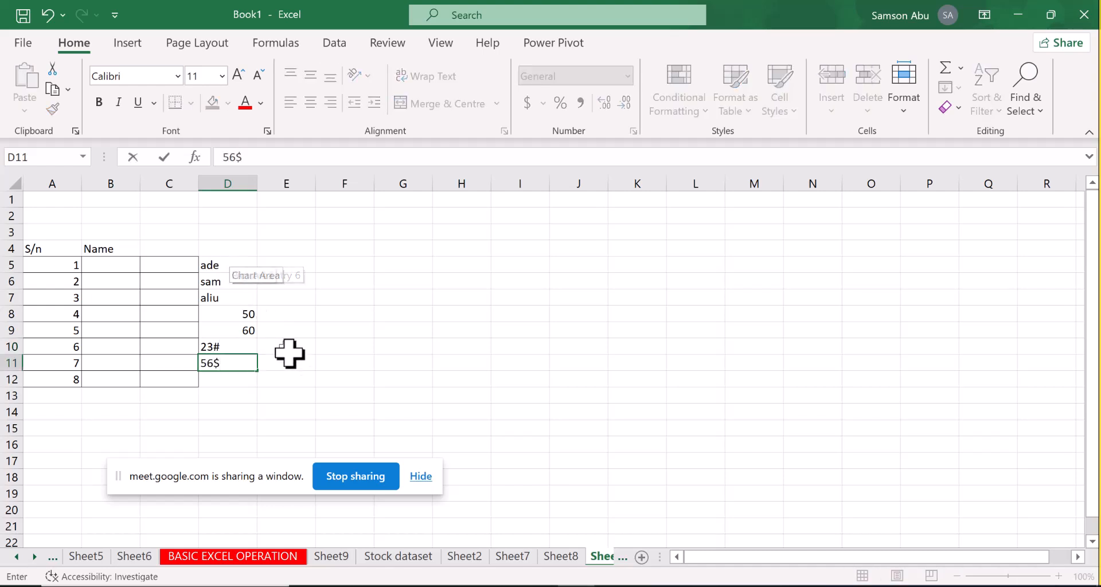
click(294, 376)
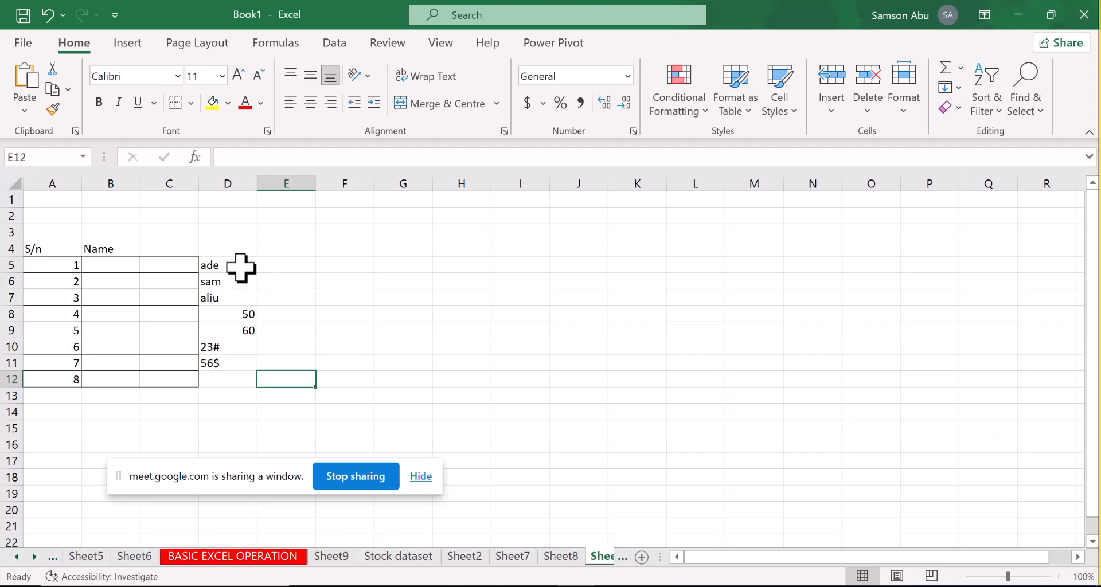
Select only the number constants in column D with Go To Special and move them to the cells starting at J7
drag(241, 268, 236, 361)
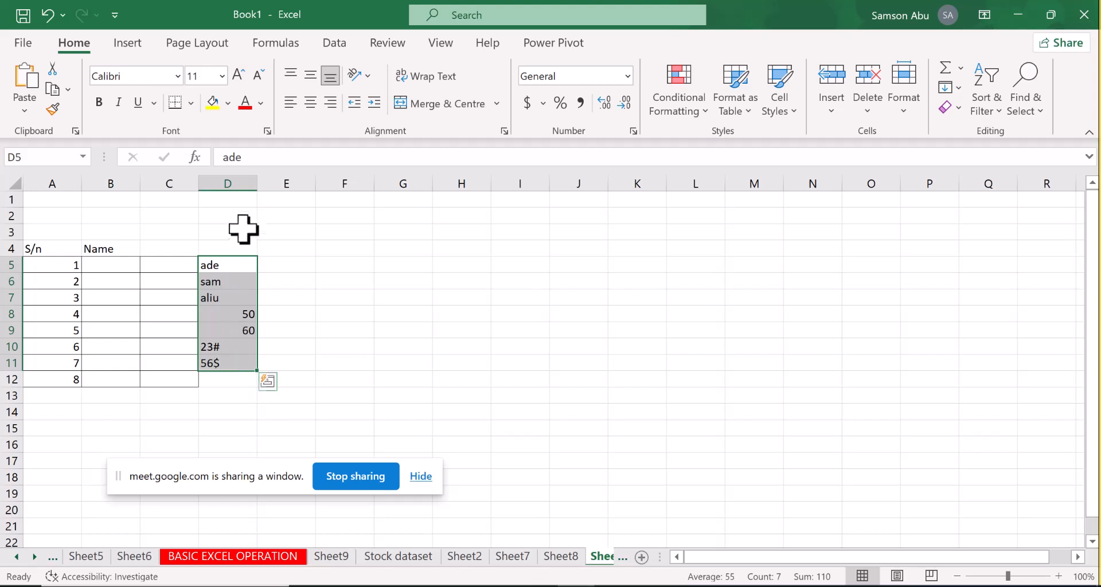
click(237, 178)
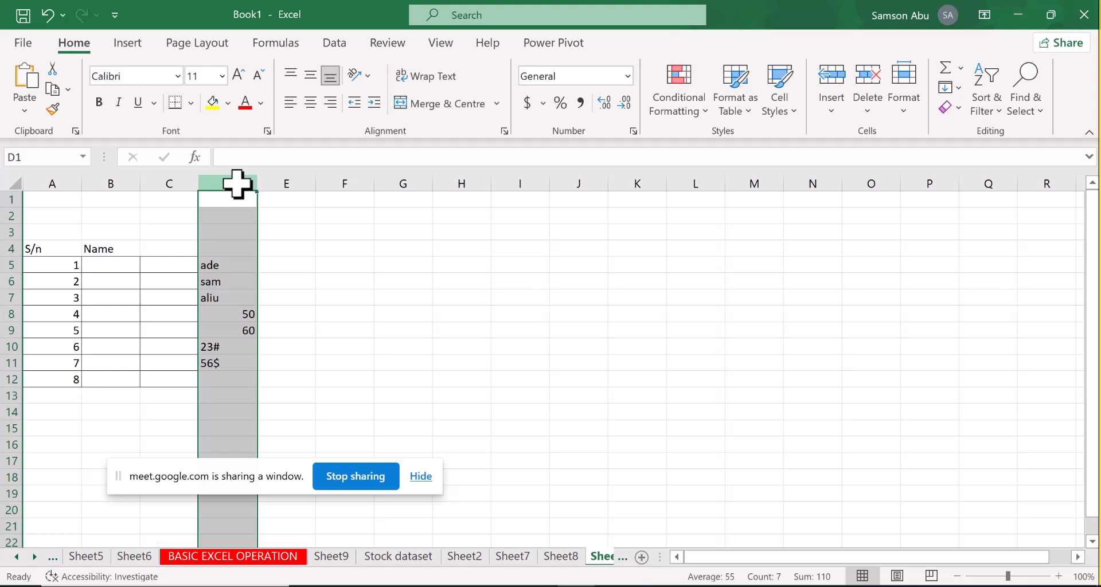
key(ctrl+g)
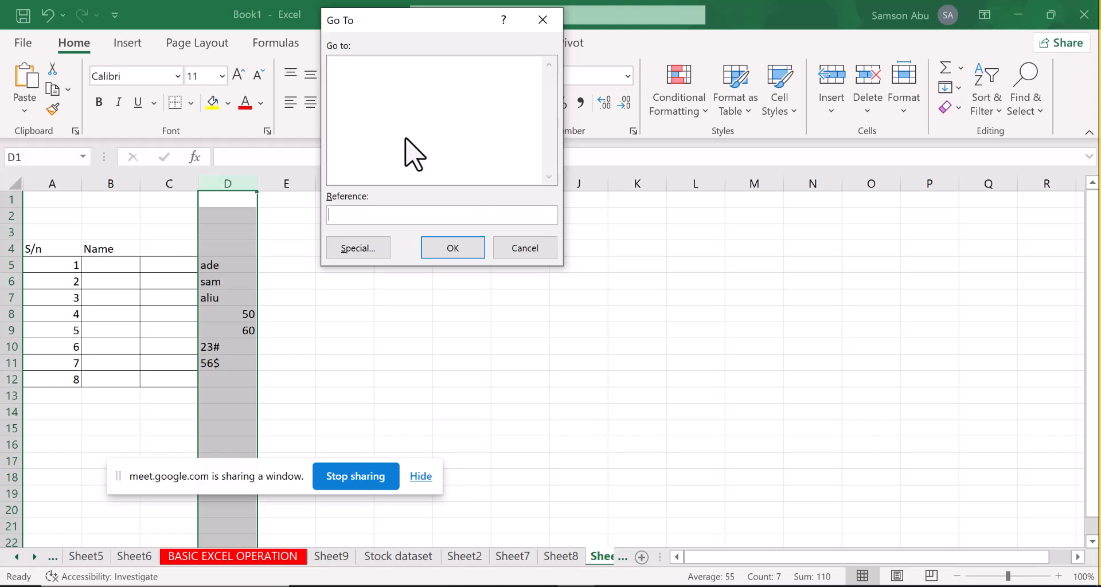
click(373, 248)
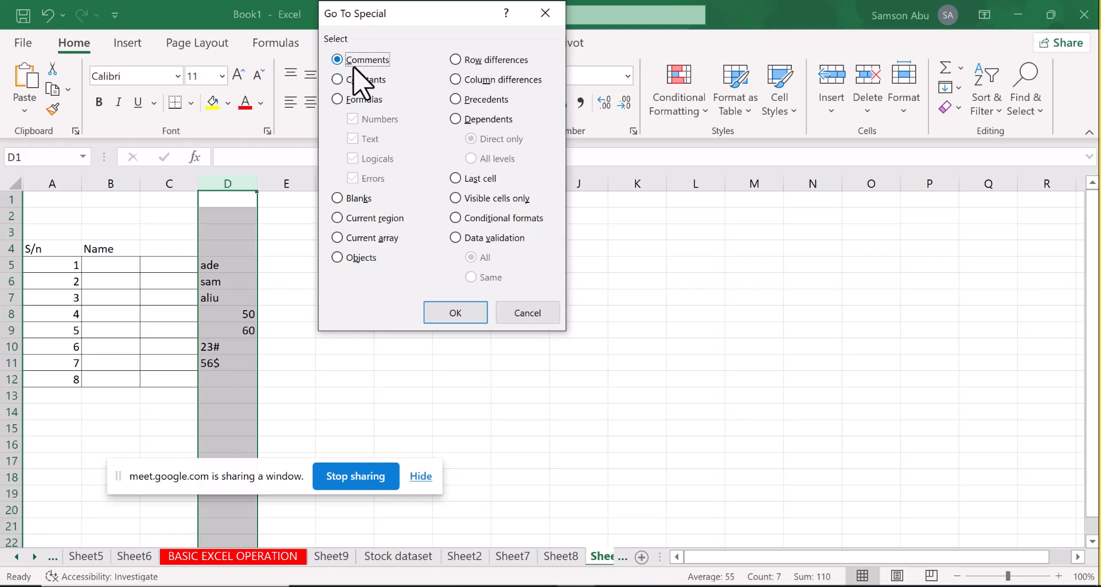
click(337, 79)
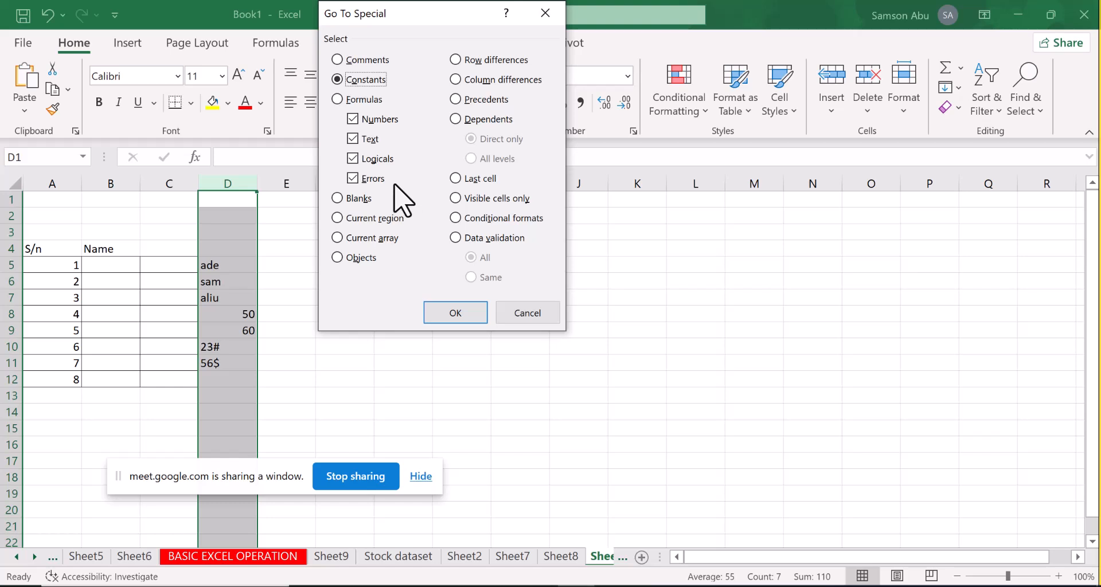
click(353, 139)
click(354, 160)
click(353, 178)
click(441, 312)
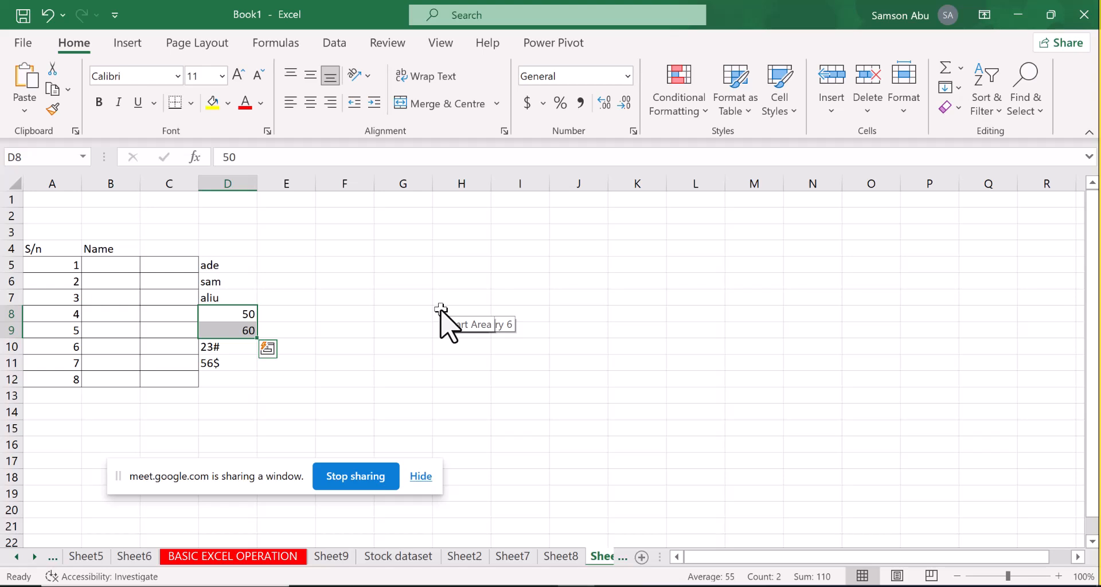
key(ctrl+c)
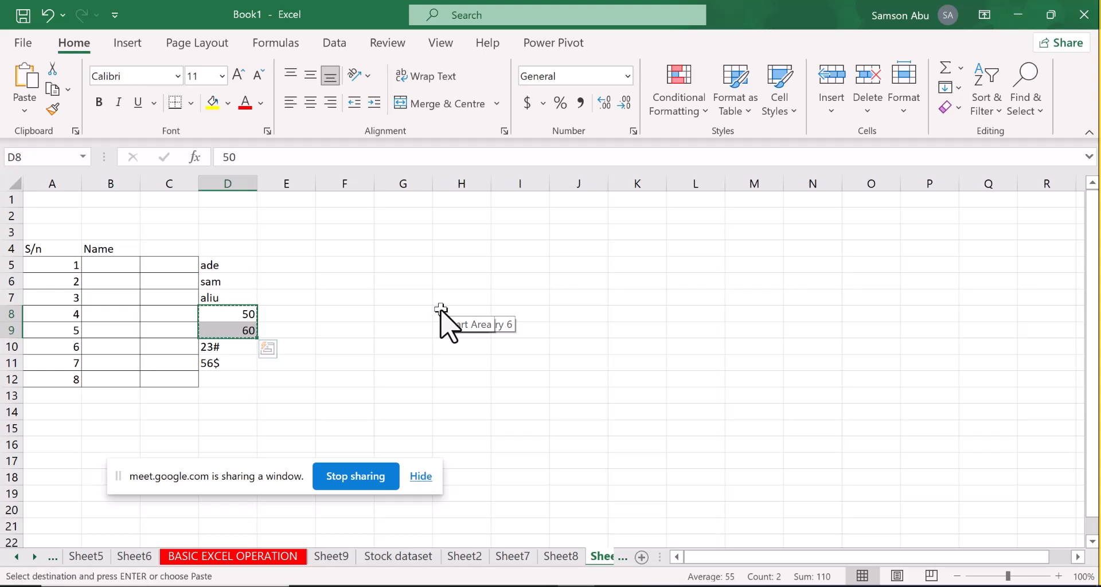
click(585, 299)
key(ctrl+v)
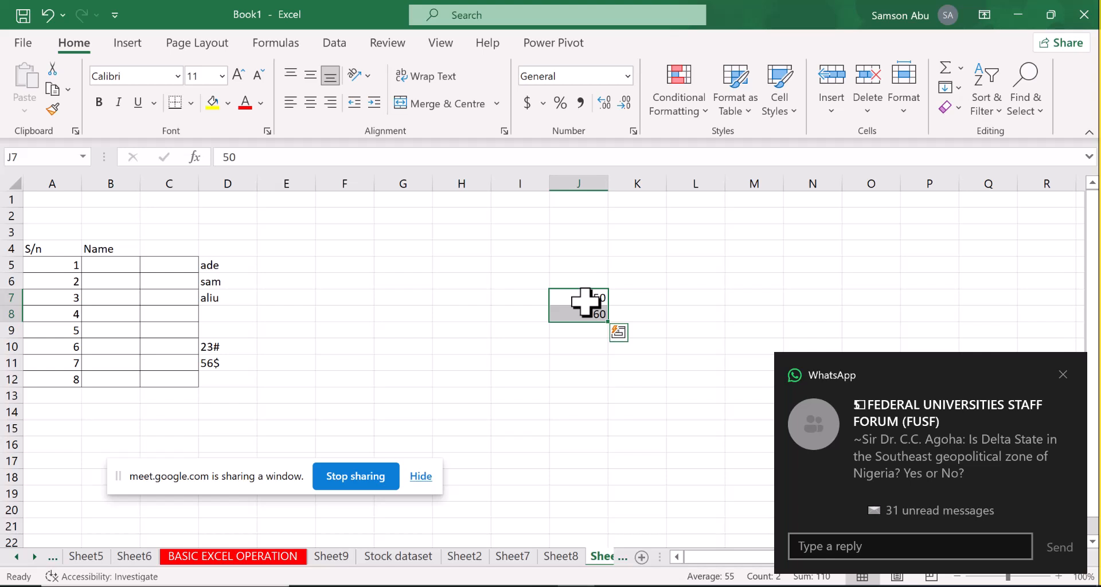
Select only the text constants within D5:D11 using Go To Special, excluding numbers, logicals and errors
click(1063, 375)
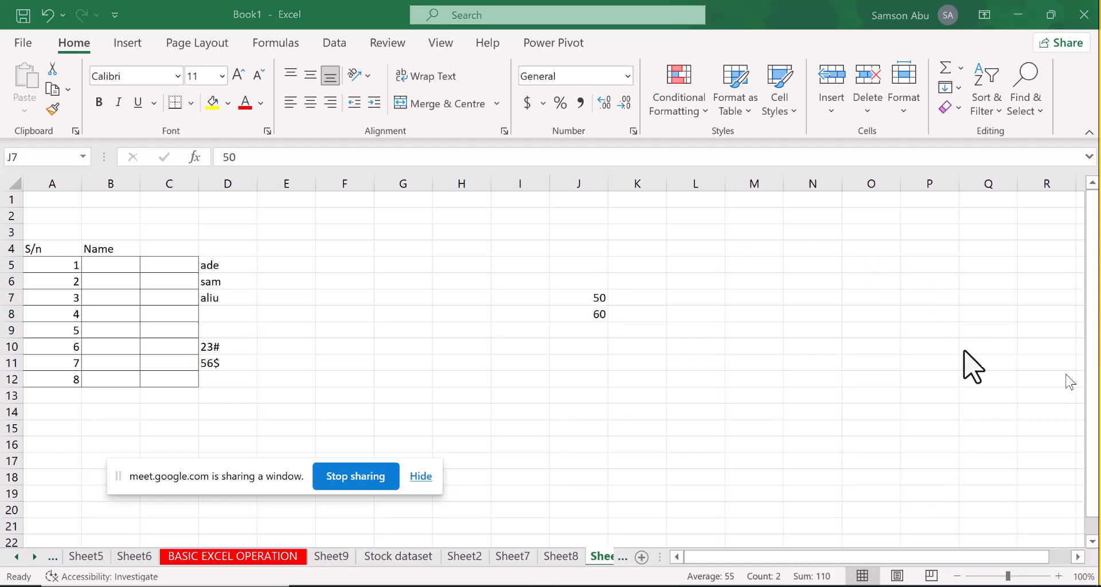
drag(226, 266, 227, 370)
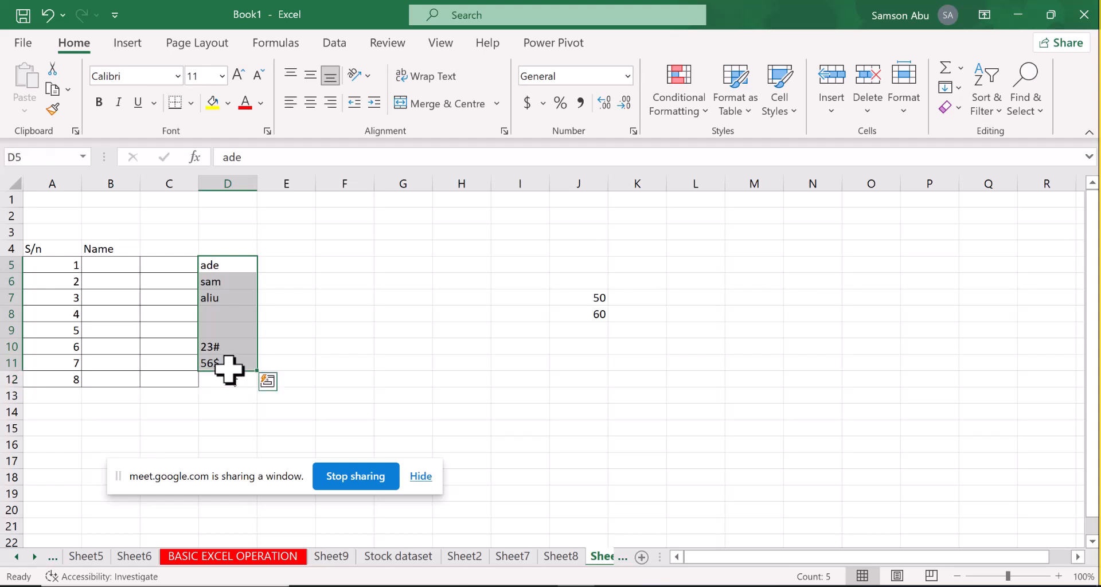
key(ctrl+g)
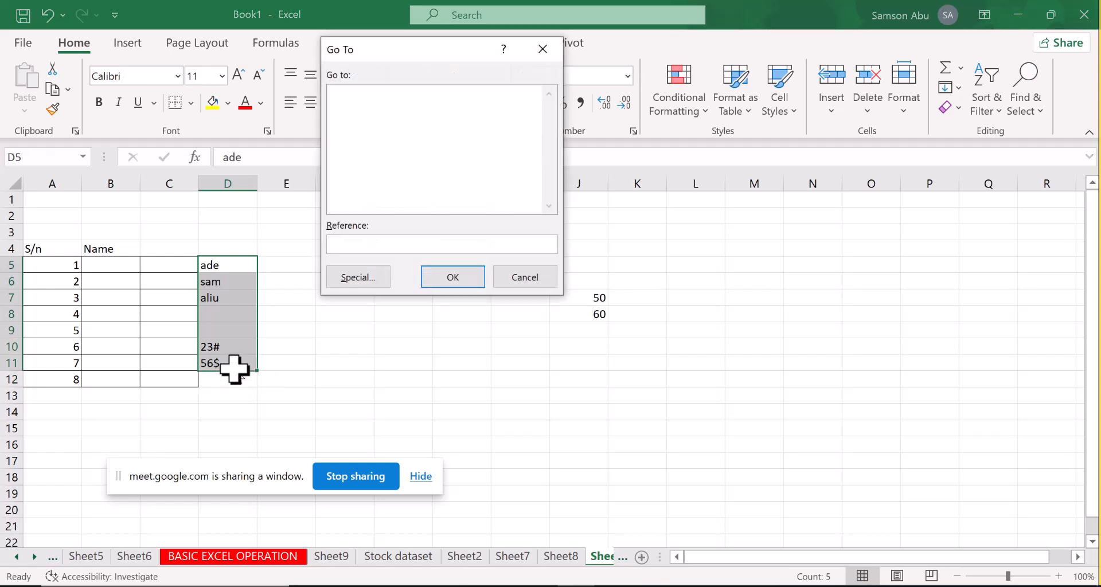
click(354, 278)
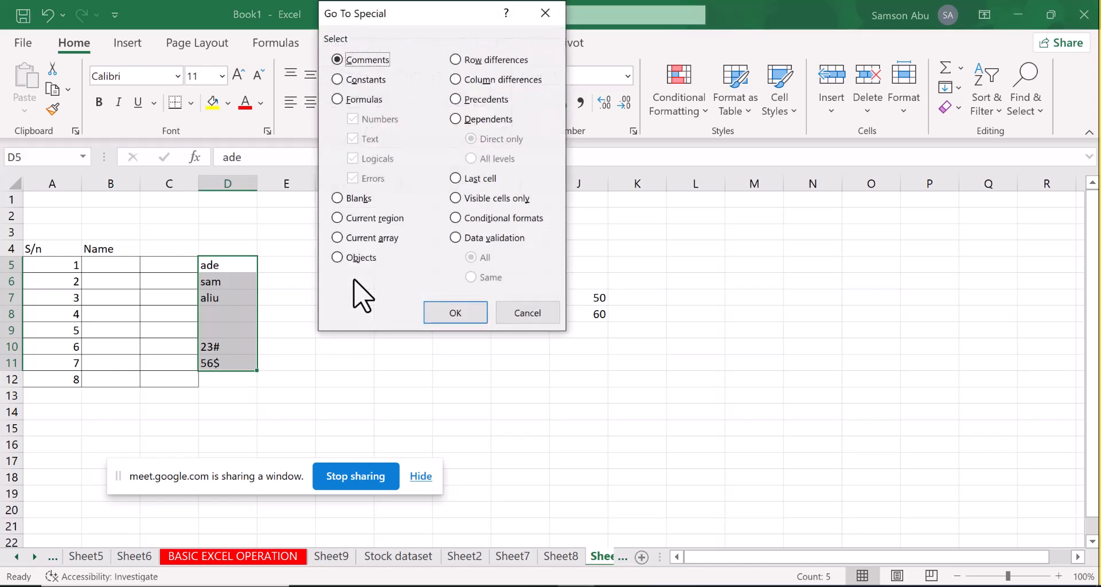
click(337, 79)
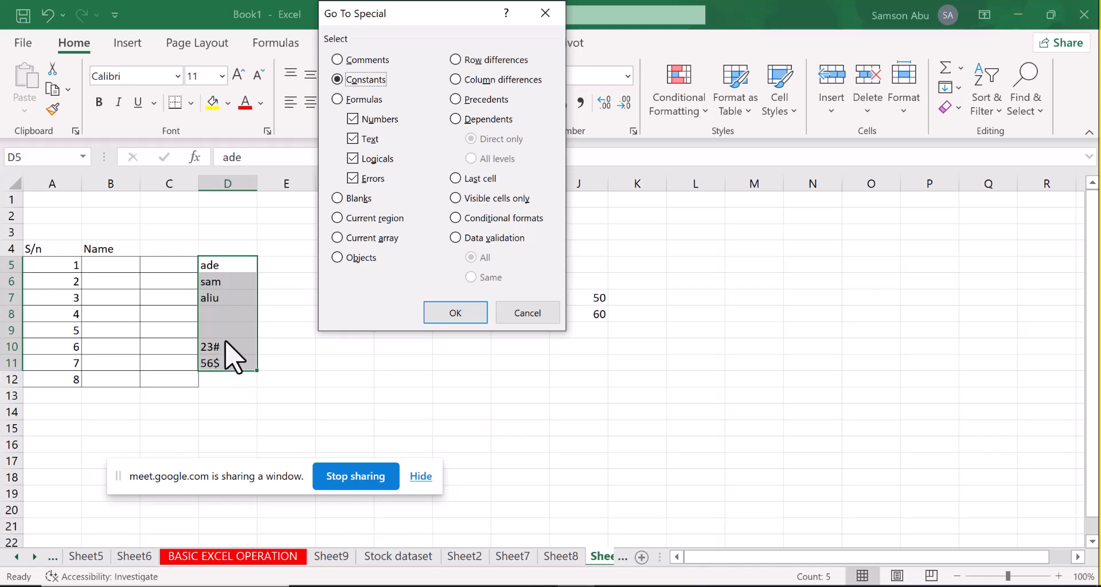
click(352, 119)
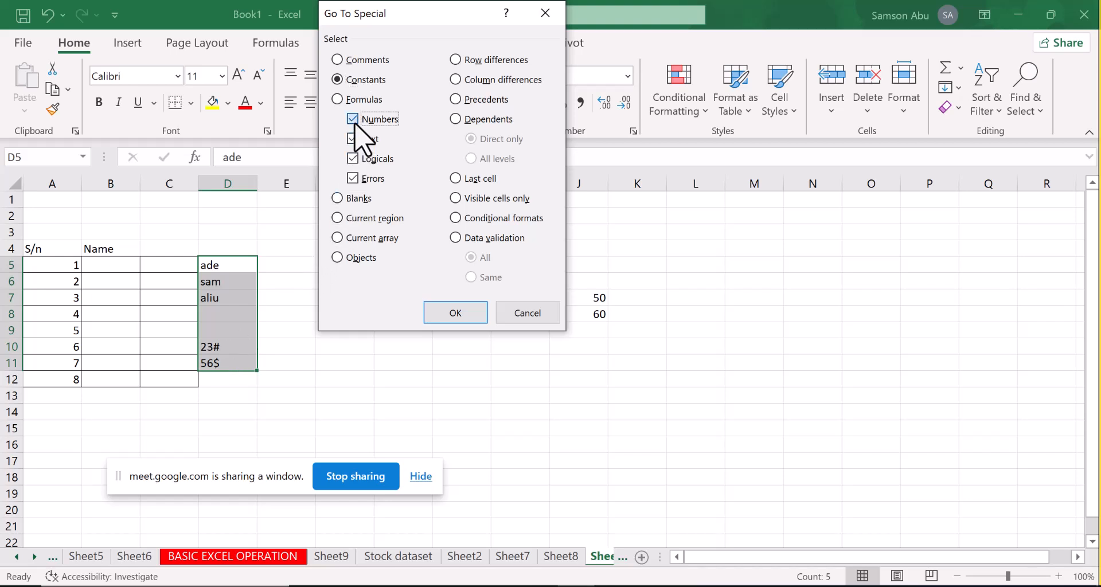
click(354, 160)
click(355, 177)
click(438, 311)
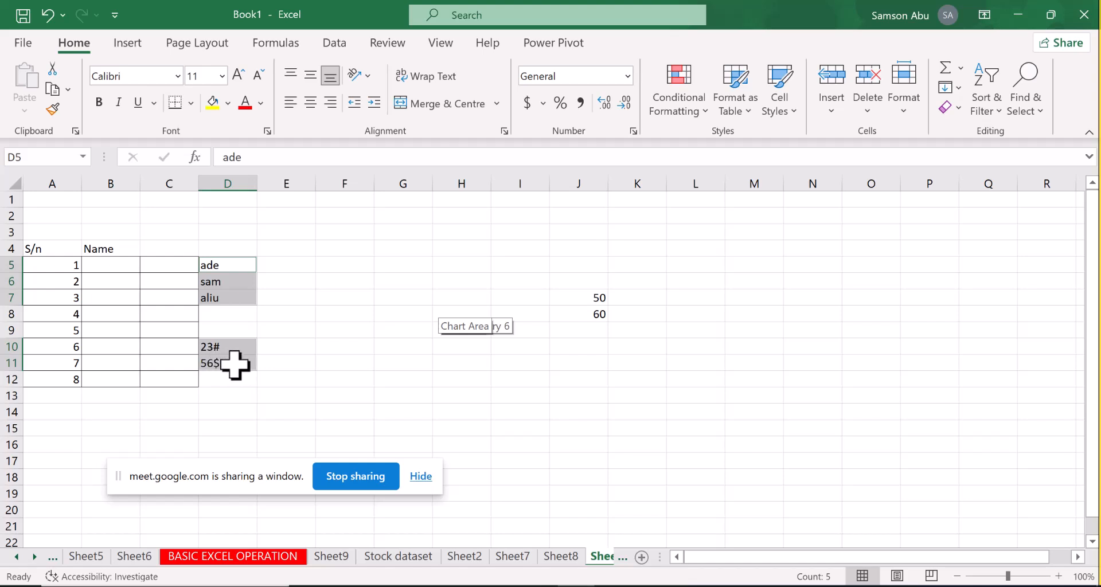
Replace the contents of D10 with 21-12-23 and of D11 with 23/23/24
click(234, 363)
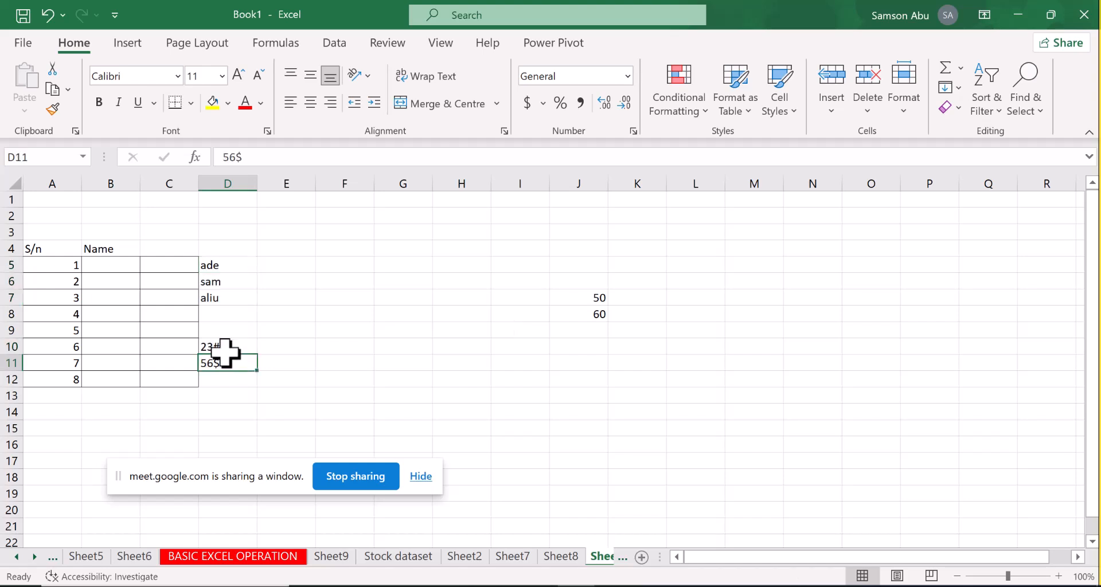
click(225, 348)
key(BackSpace)
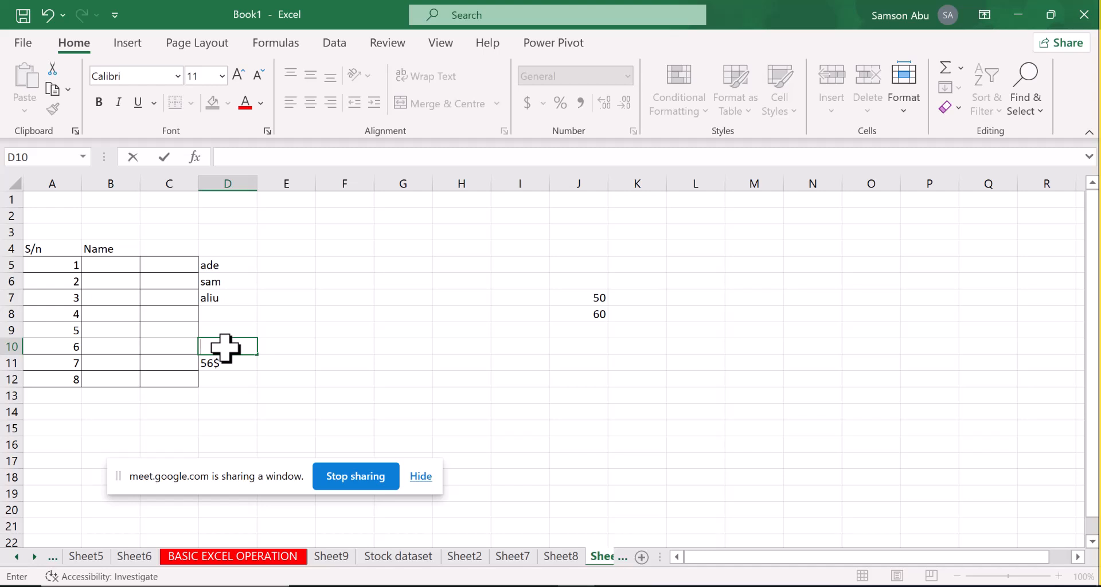
text(21-12-23)
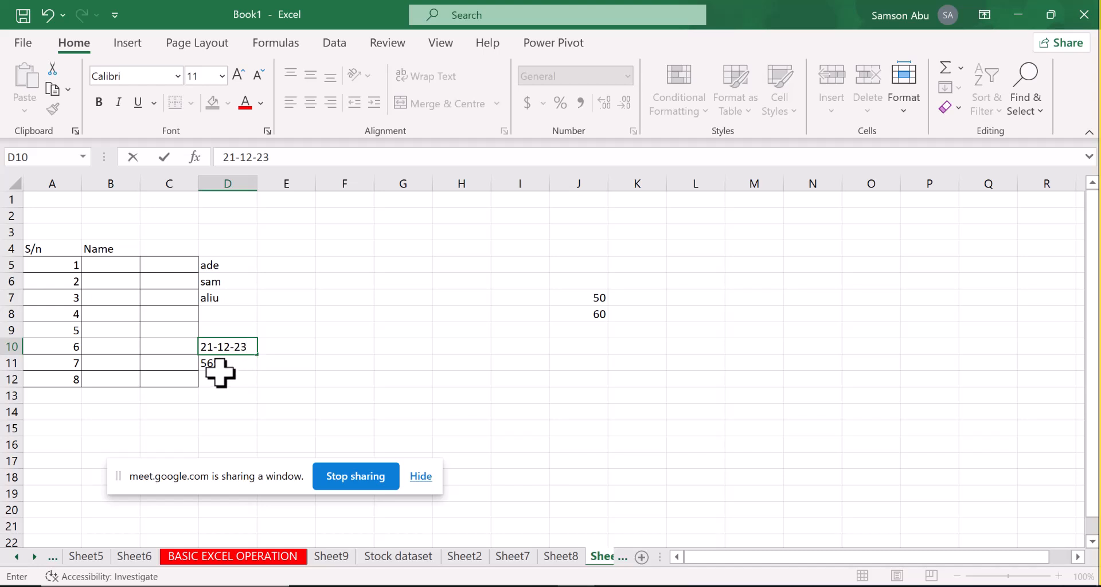
click(222, 369)
text(23/23)
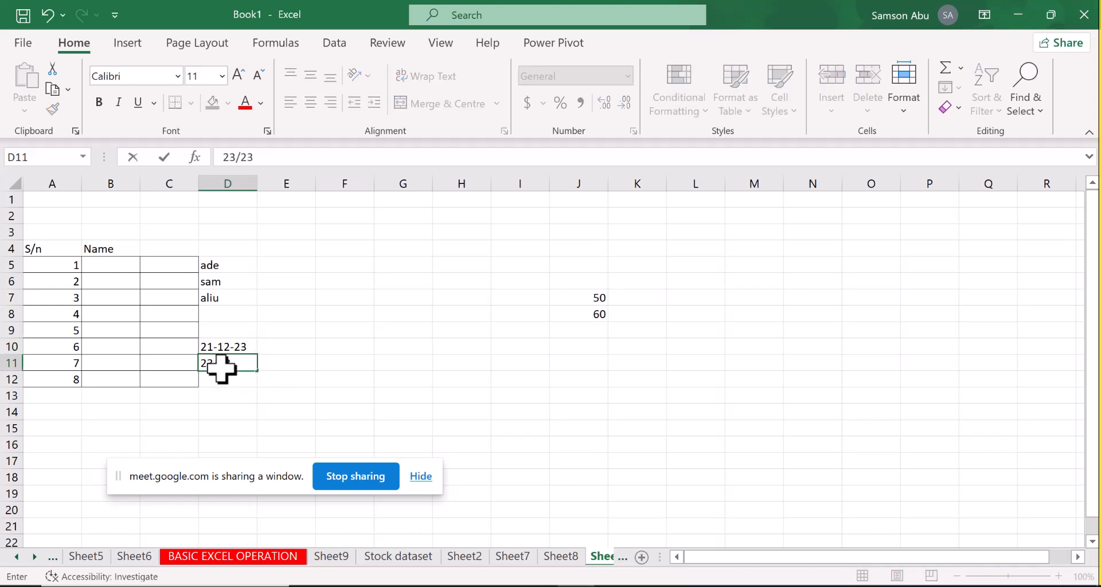
text(/24)
click(286, 412)
Select only the text constants within D5:D12 using Go To Special, excluding numbers, logicals and errors, and then clear the selection
click(218, 265)
drag(222, 325, 227, 375)
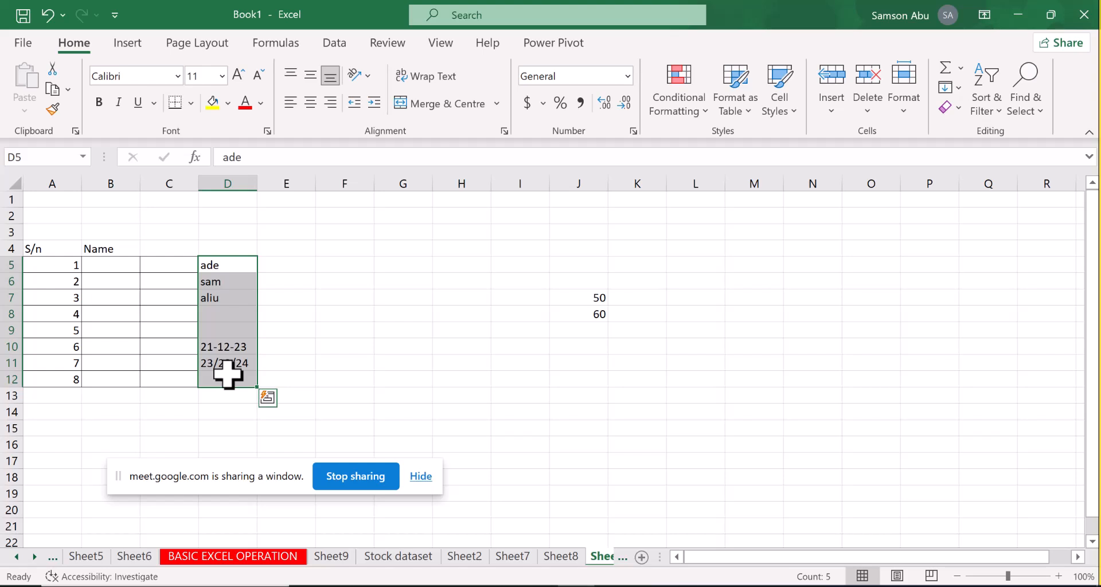
key(ctrl+g)
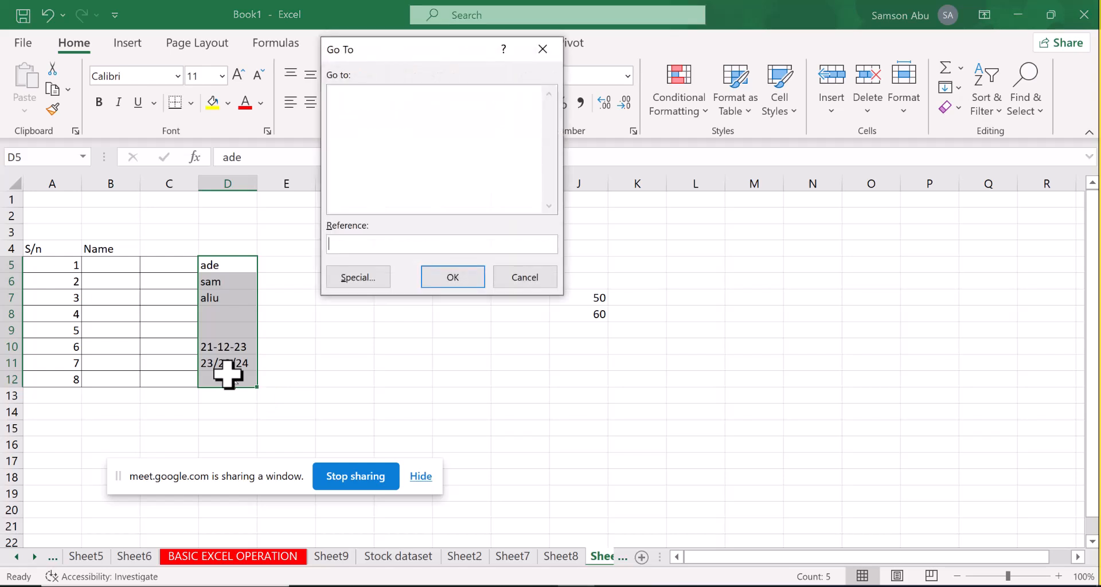
click(360, 279)
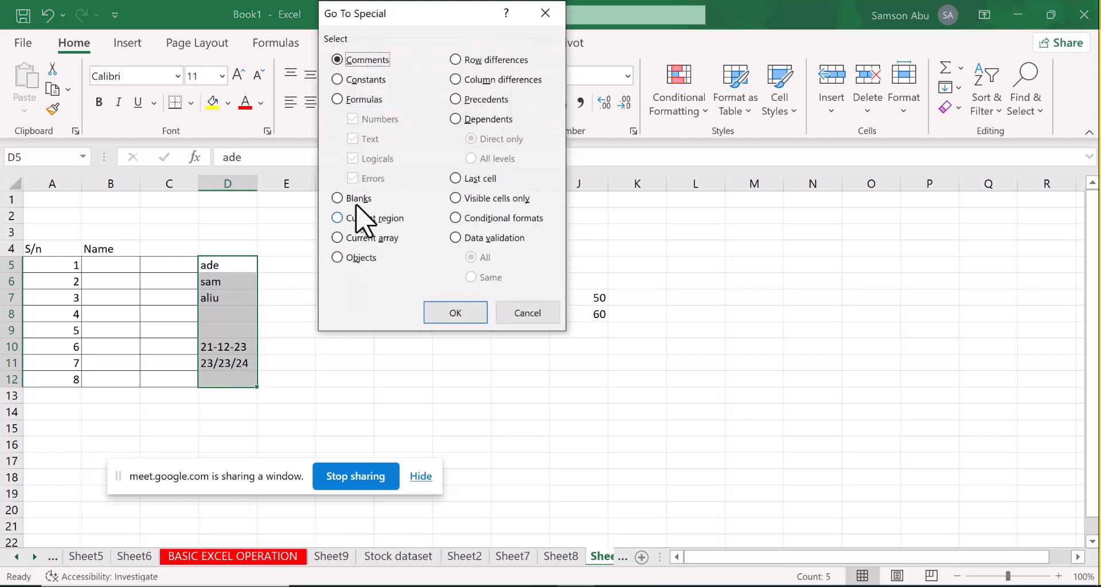
click(335, 83)
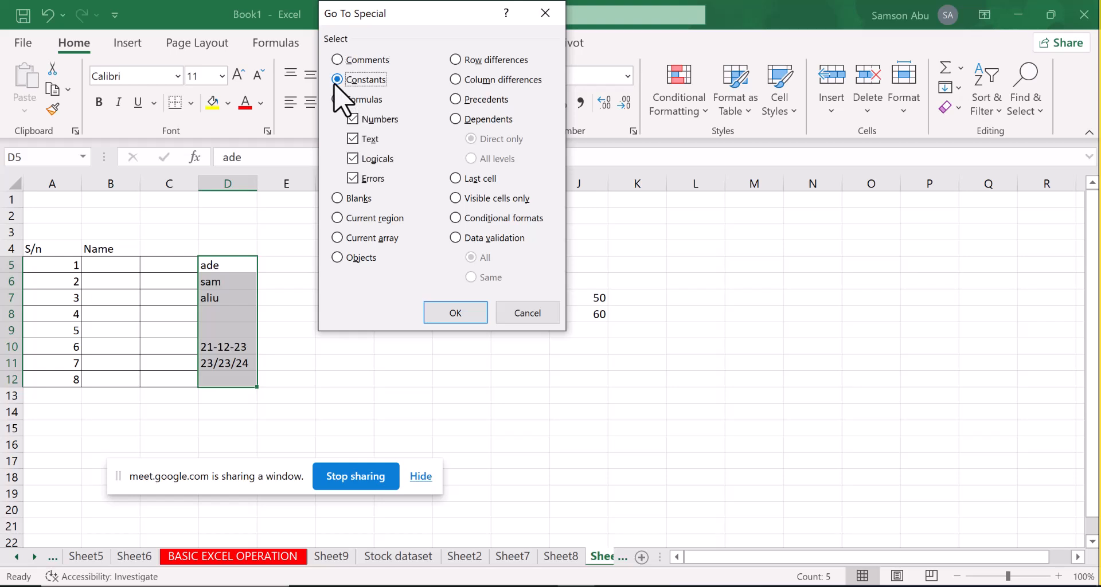
click(353, 139)
click(352, 139)
click(353, 118)
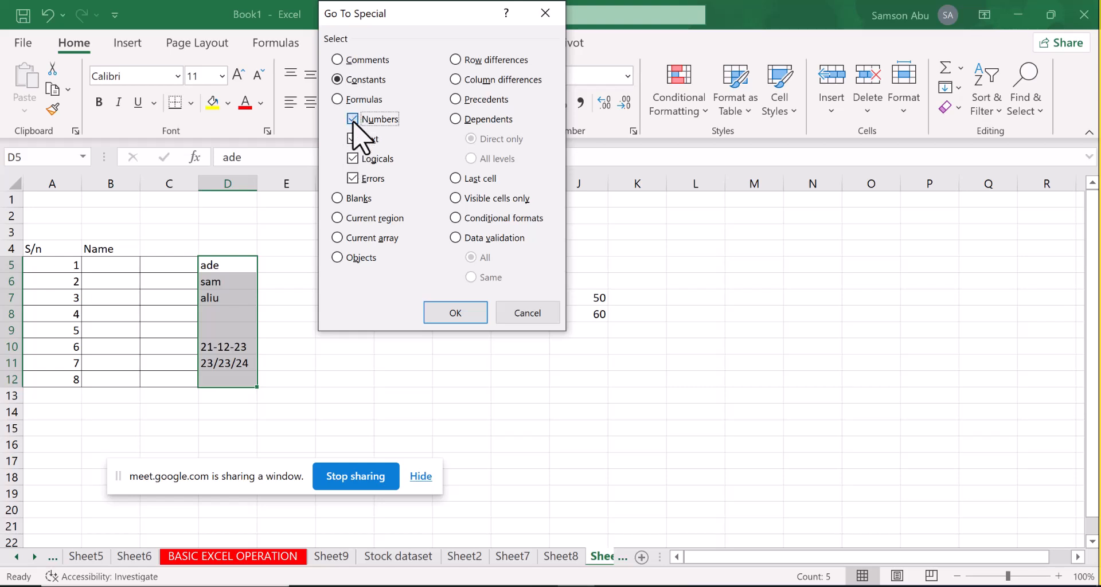
click(355, 159)
click(354, 179)
click(437, 313)
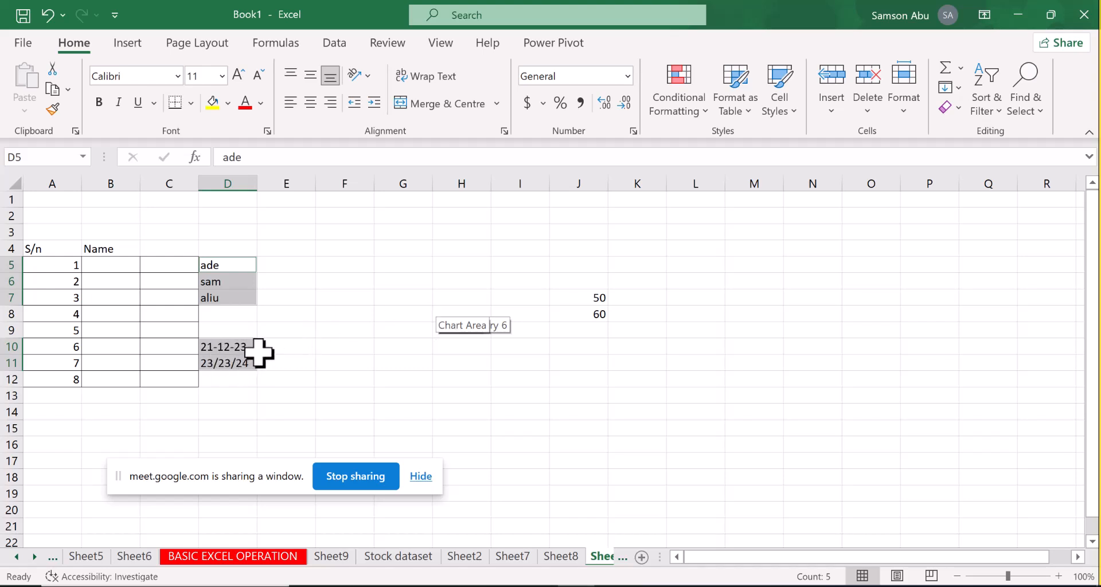
click(281, 330)
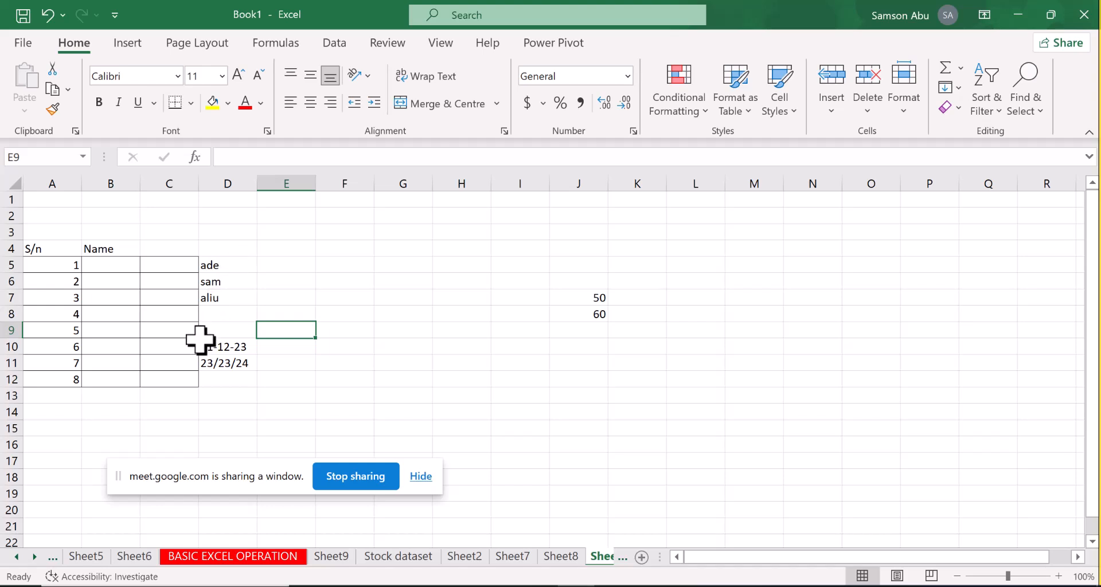
Delete the date-like entries from cells D10 and D11
click(235, 350)
drag(238, 355, 240, 364)
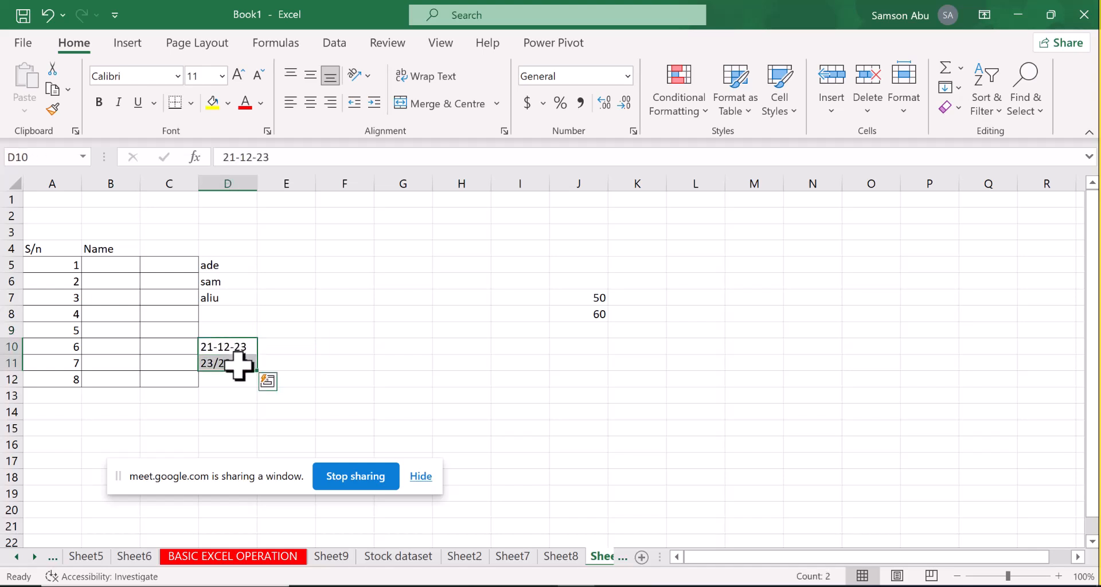
key(BackSpace)
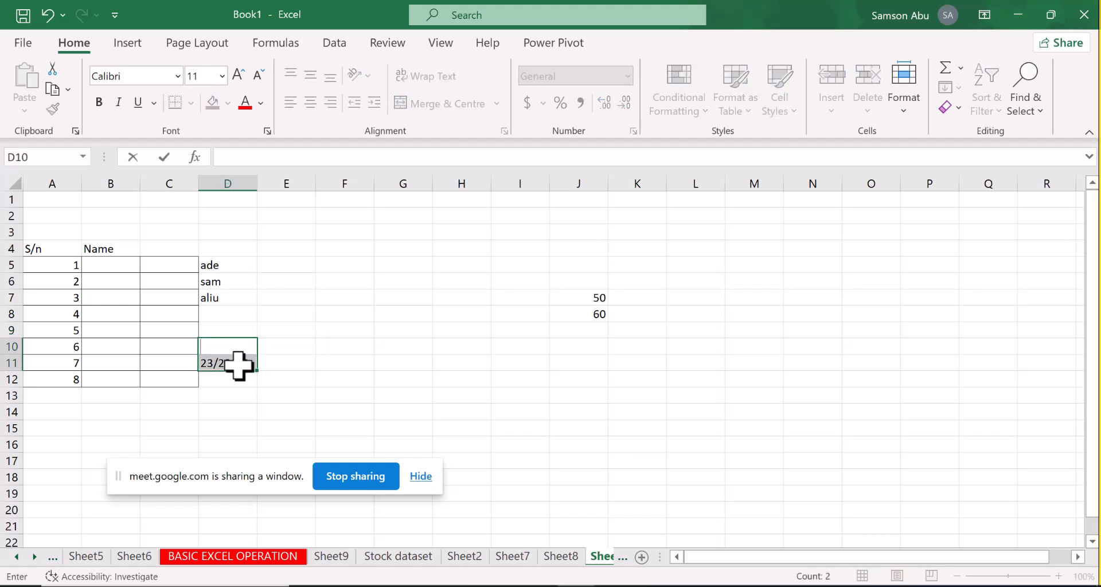
key(Return)
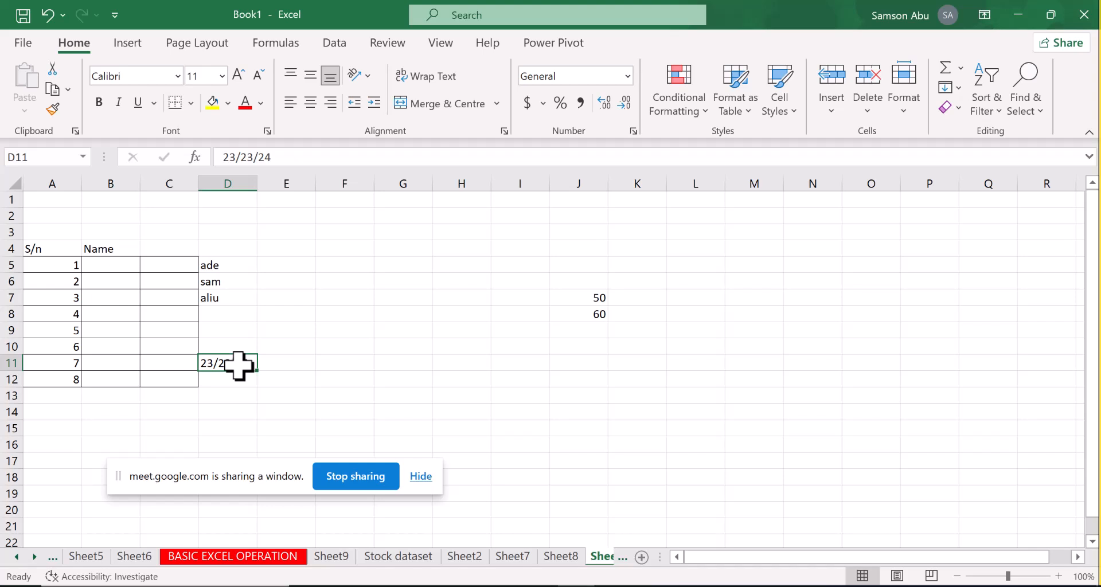
key(Delete)
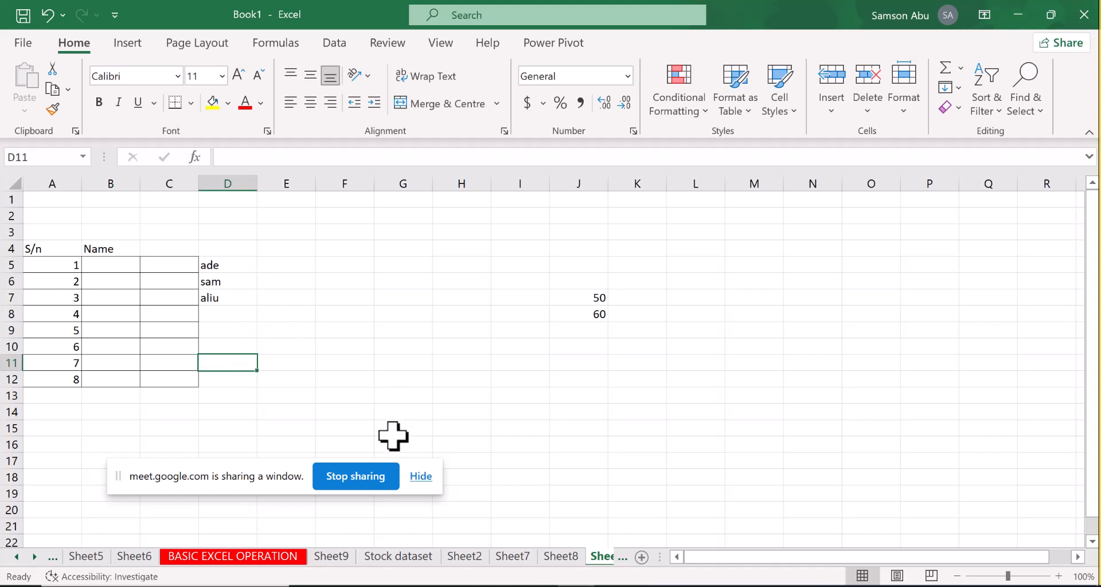